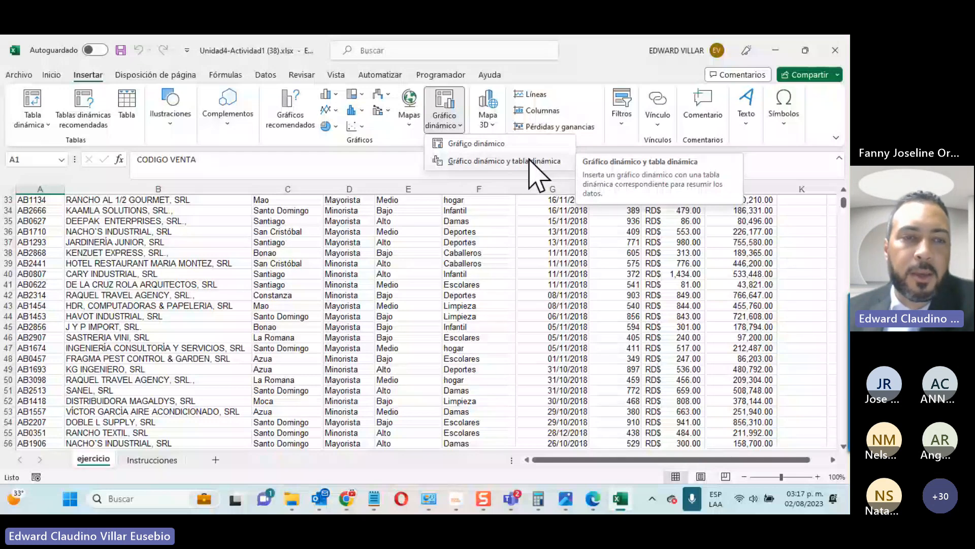
Step: Close the pivot chart options and check the Teams meeting before returning to Excel
scroll(262, 308, up, 3)
scroll(262, 308, up, 8)
click(208, 275)
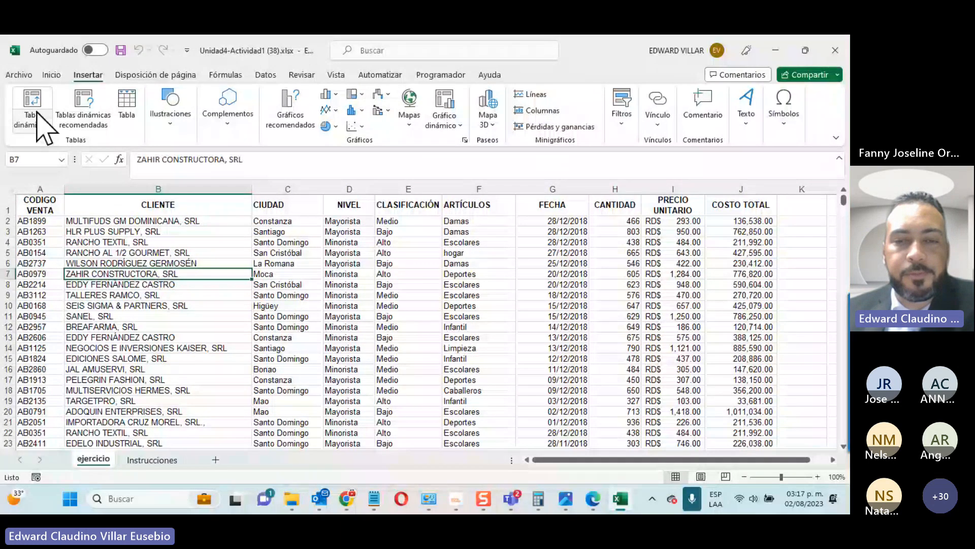
click(511, 498)
click(635, 378)
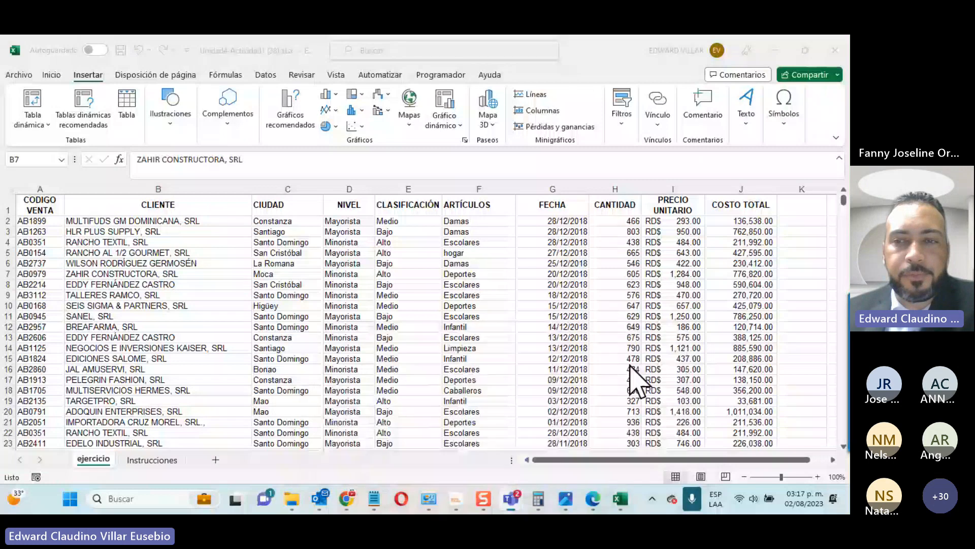
click(781, 244)
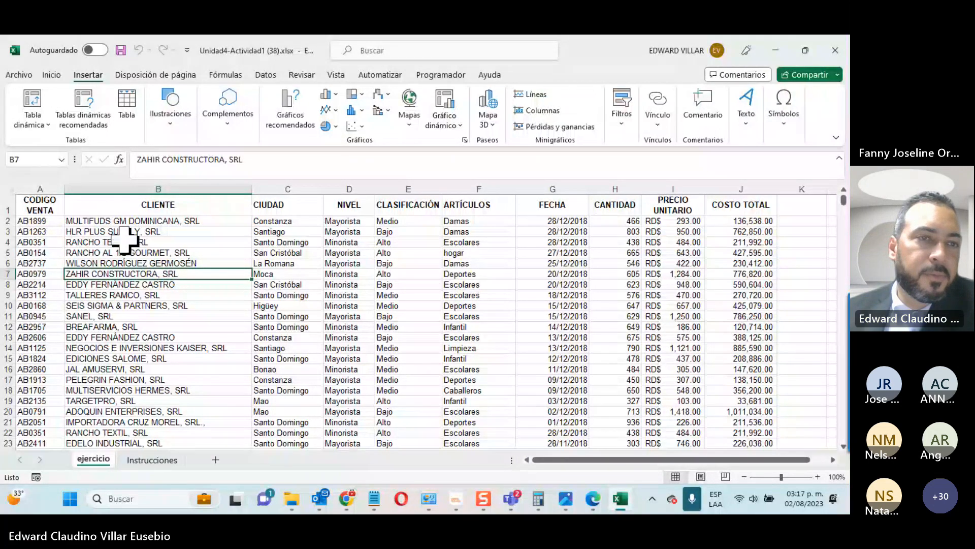
Step: Select the client in cell B5 and scroll through the client list
click(87, 251)
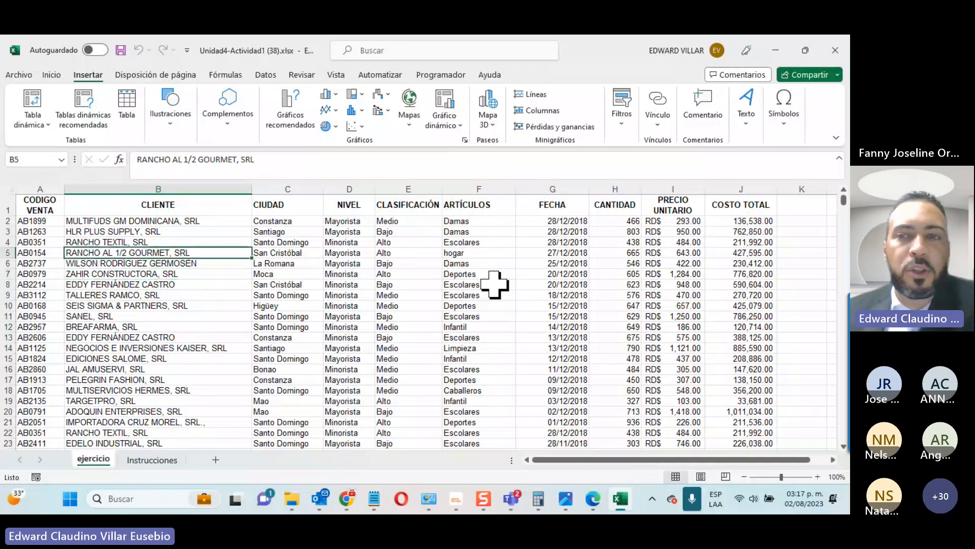
scroll(466, 294, down, 8)
scroll(466, 294, down, 20)
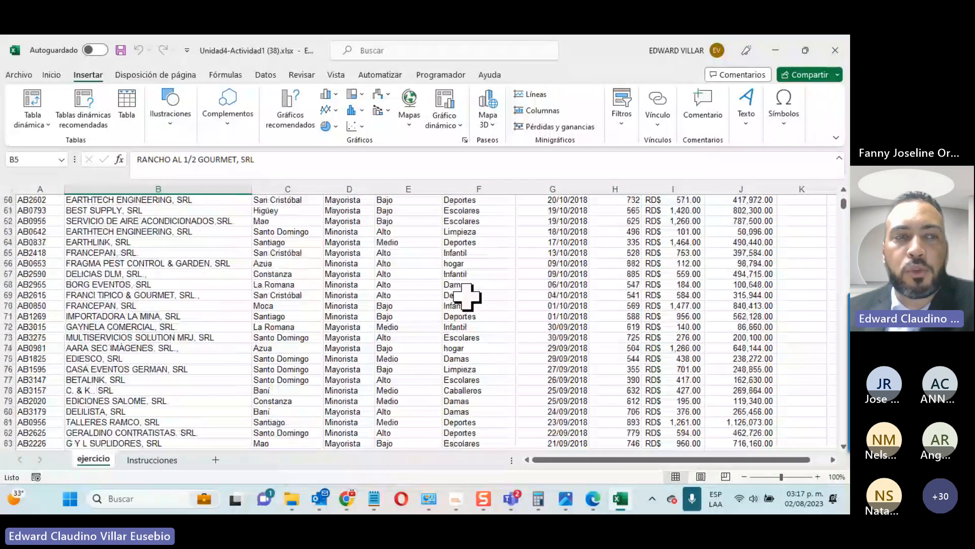
scroll(468, 297, down, 12)
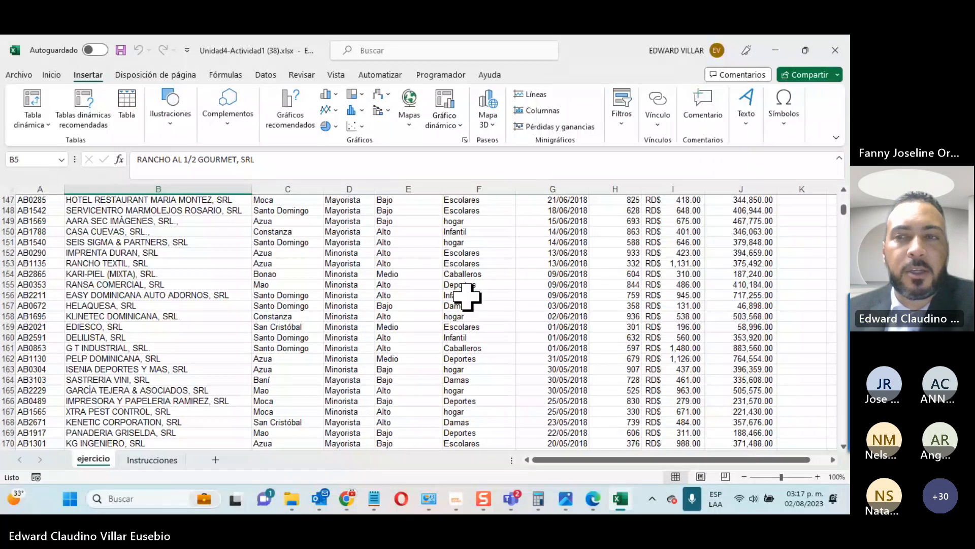
scroll(466, 315, up, 13)
scroll(466, 314, up, 13)
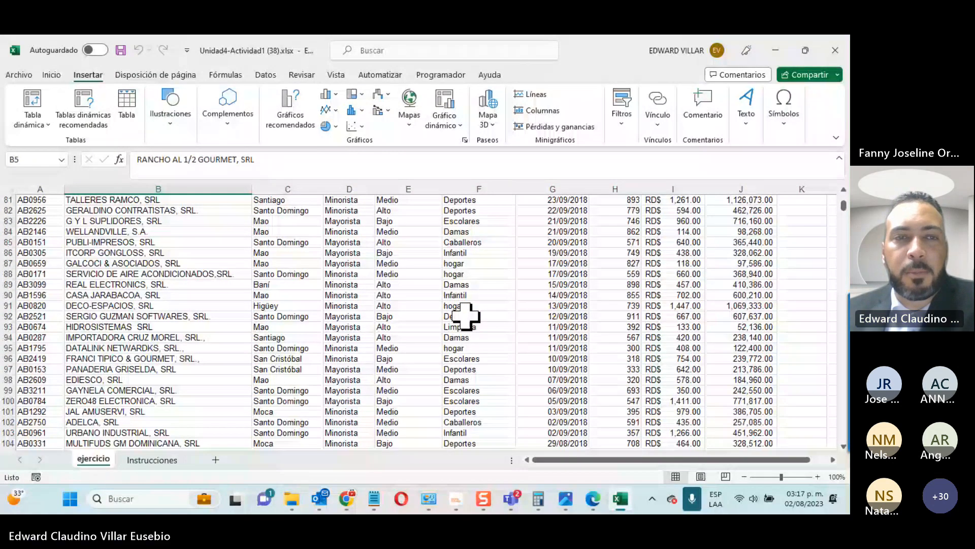
scroll(465, 315, up, 20)
Step: Check clients in B25–B28, then insert a pivot table from ejercicio!A1:J3300 on a new sheet
click(175, 242)
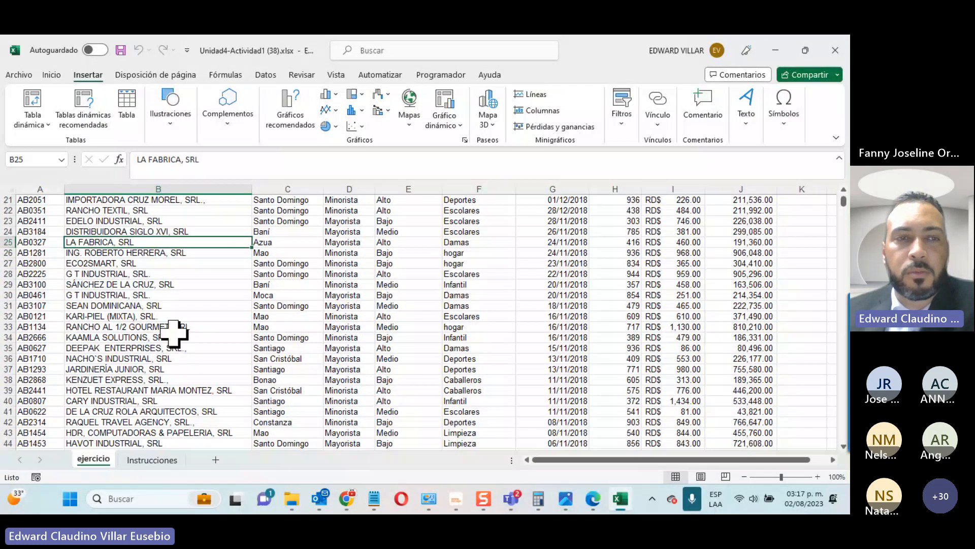
click(171, 316)
click(165, 274)
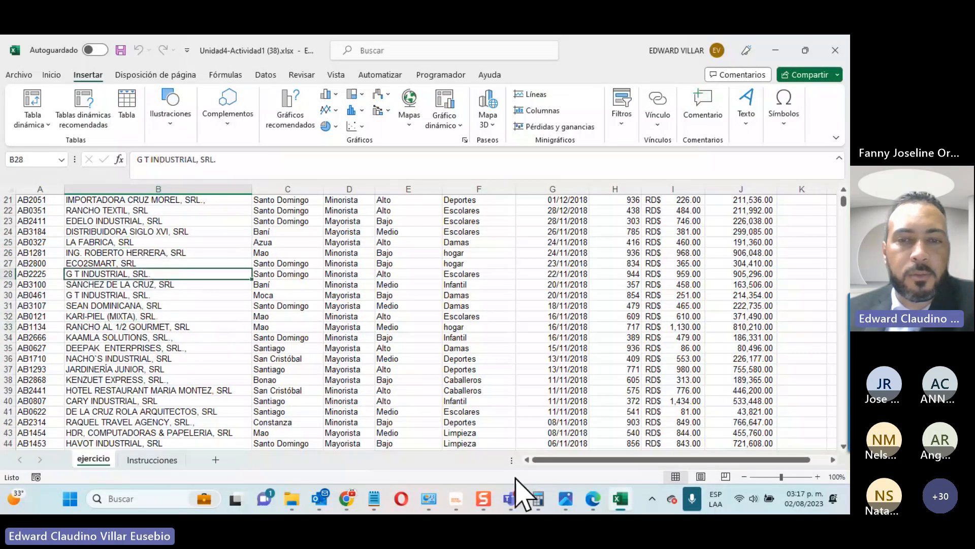
mouse_move(522, 496)
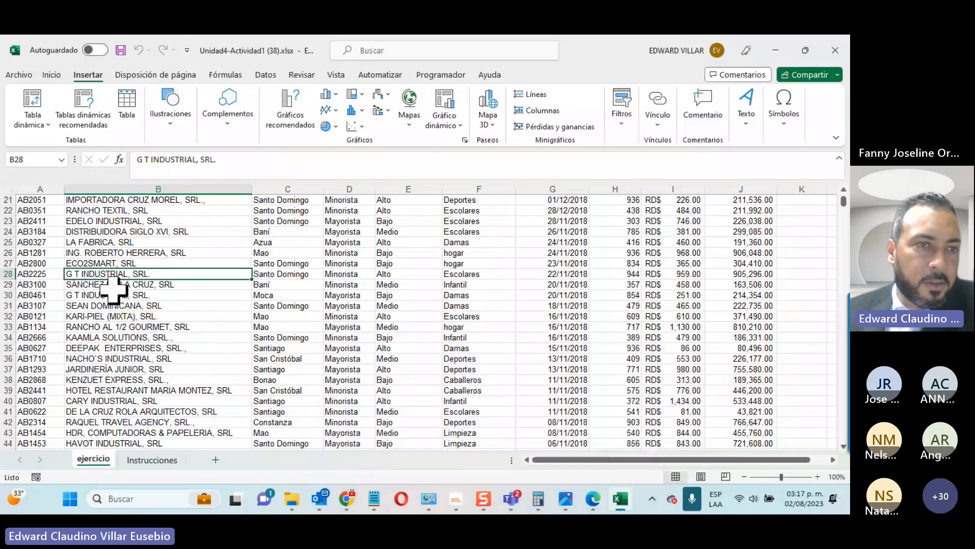
click(110, 253)
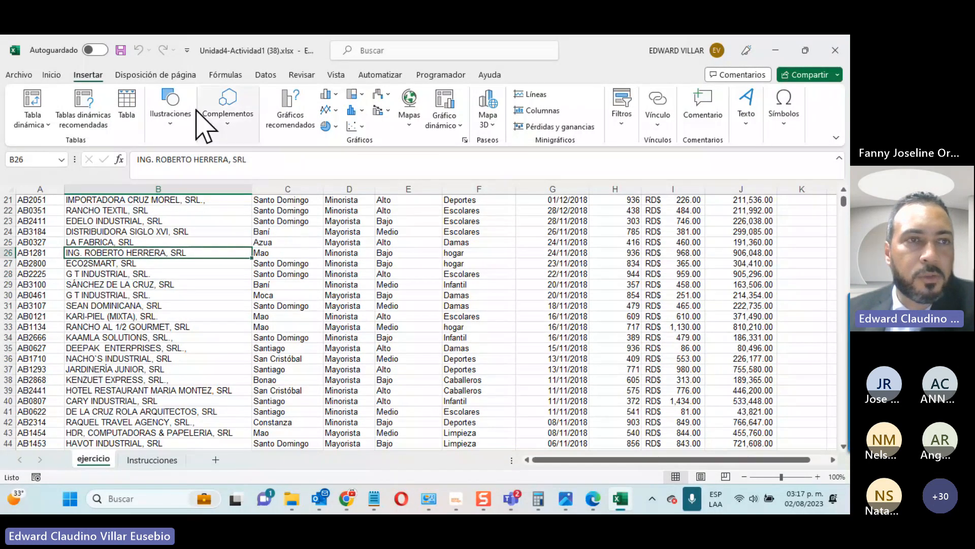
click(37, 100)
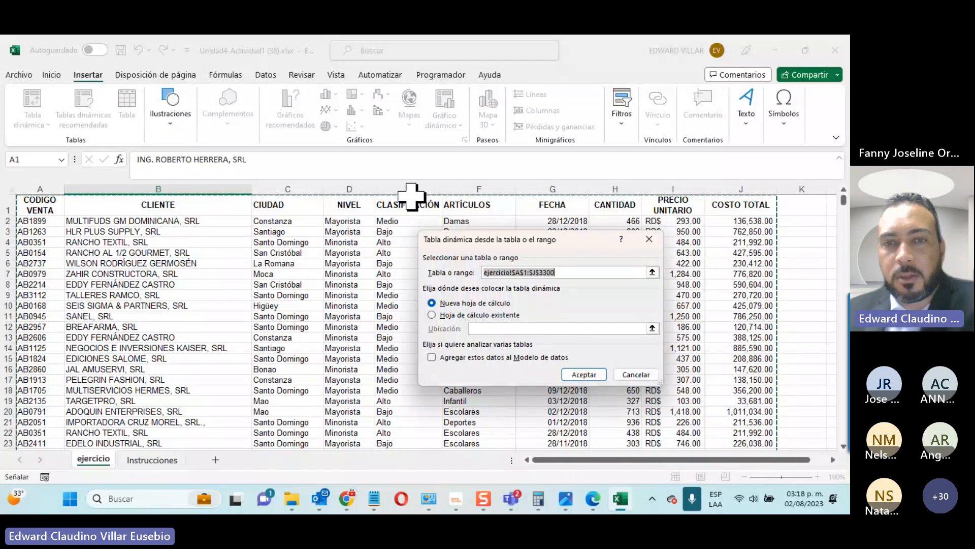
click(567, 373)
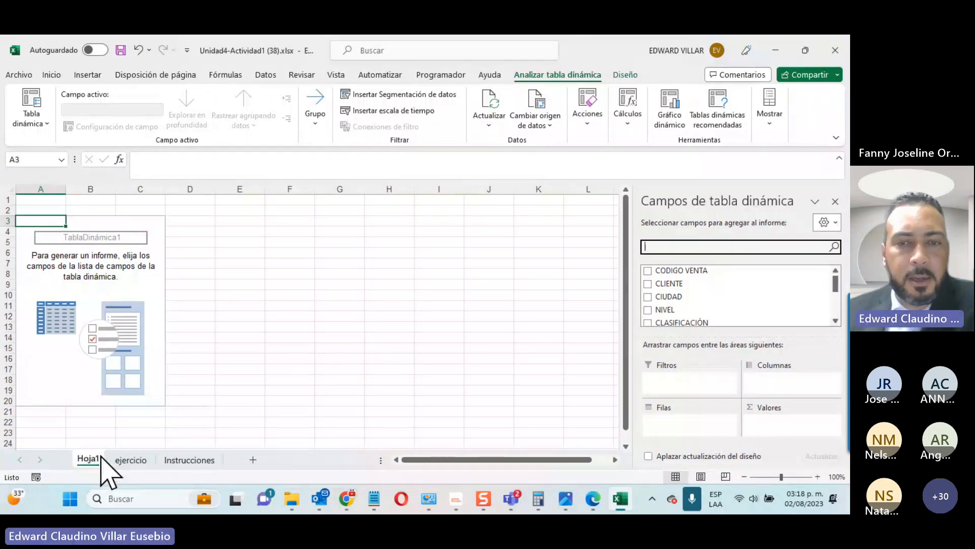
Step: Bring the Teams meeting forward and mute all participants
click(511, 498)
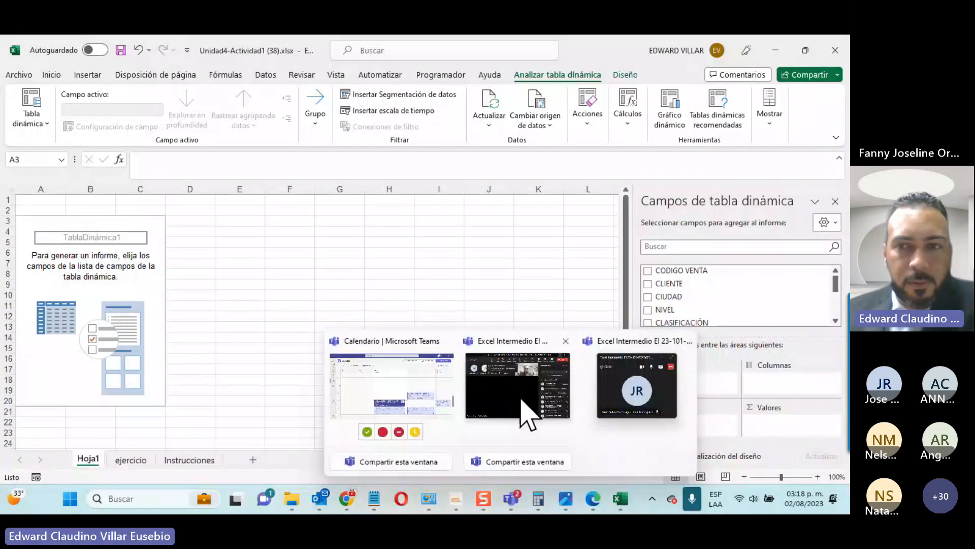
click(522, 401)
click(702, 219)
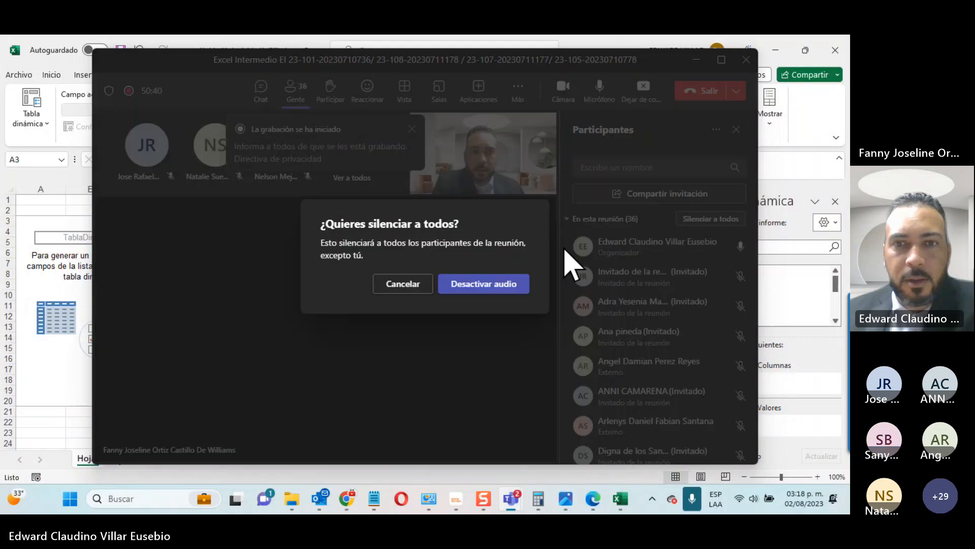
click(506, 283)
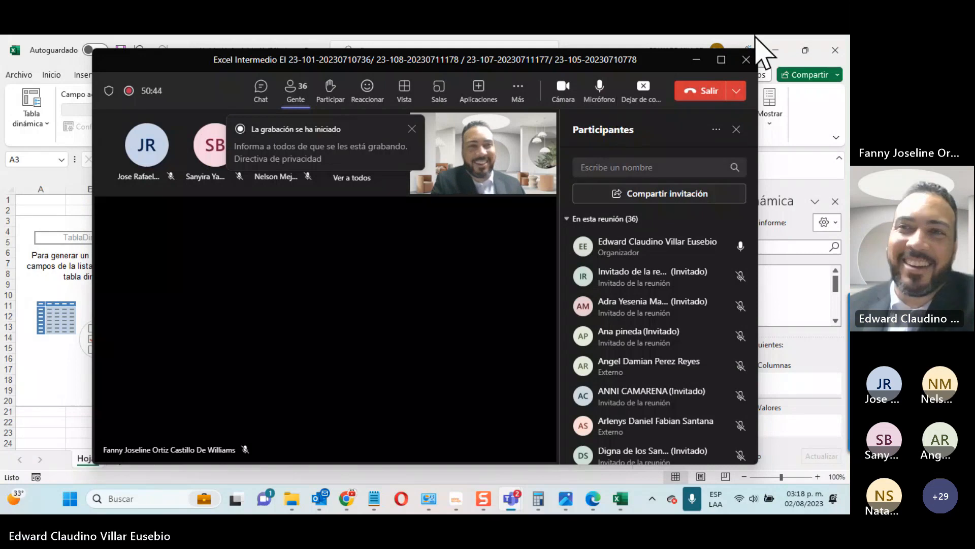
click(691, 66)
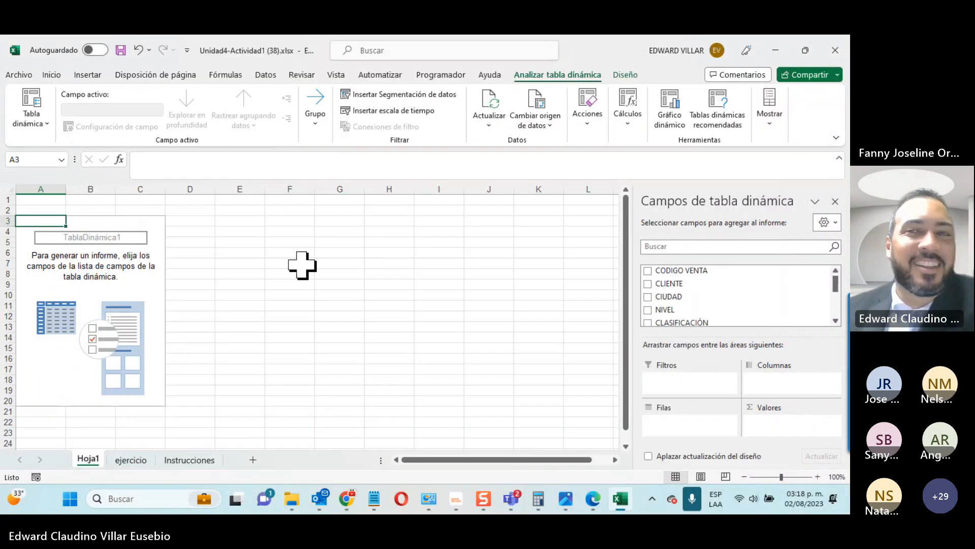
click(300, 263)
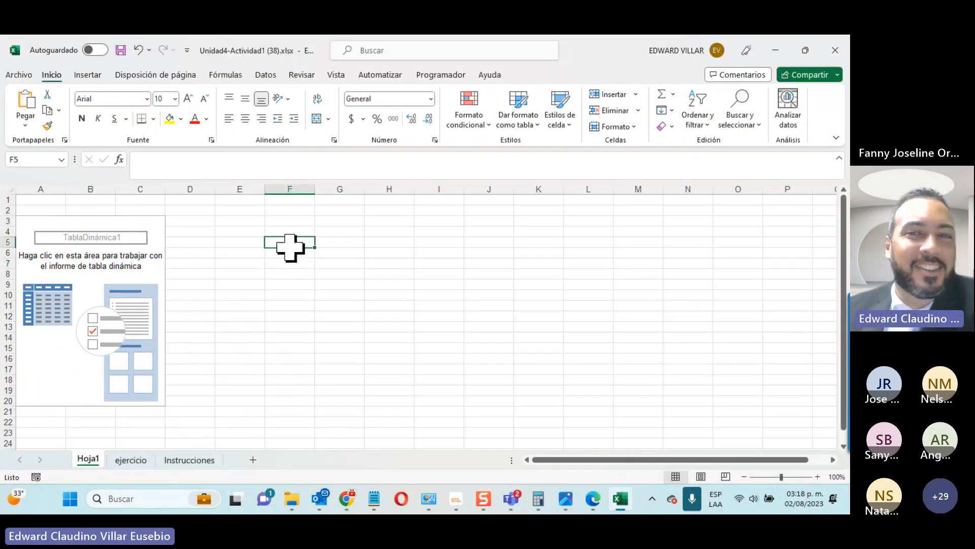
click(246, 272)
click(98, 263)
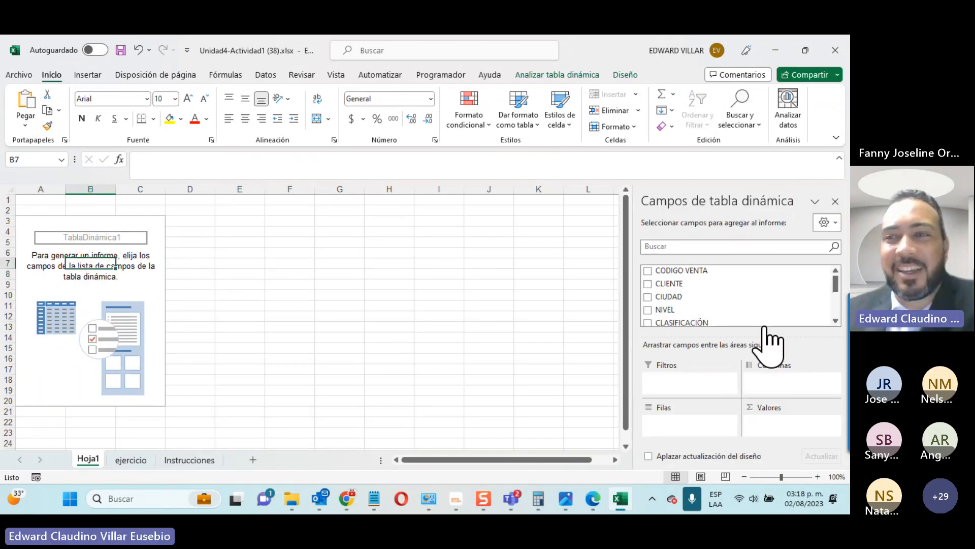
click(780, 254)
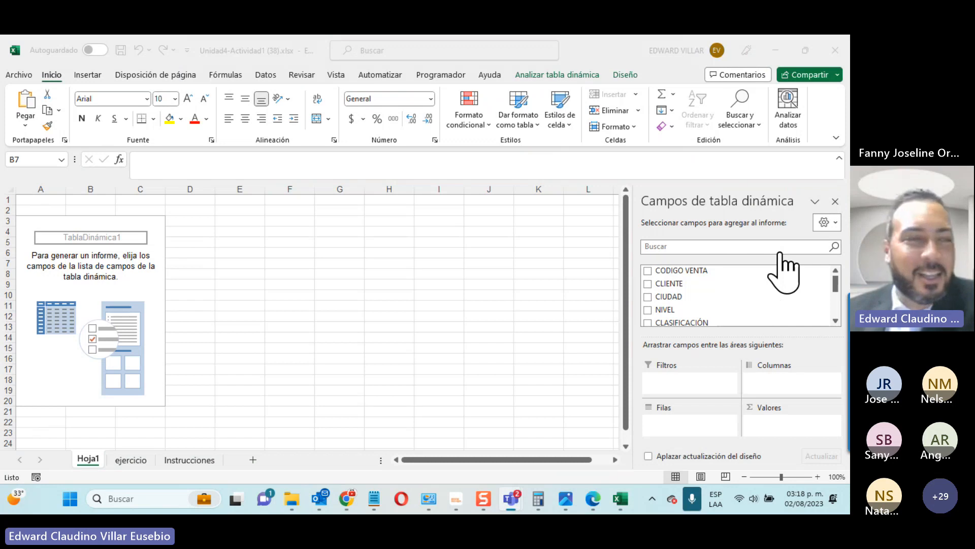
click(498, 257)
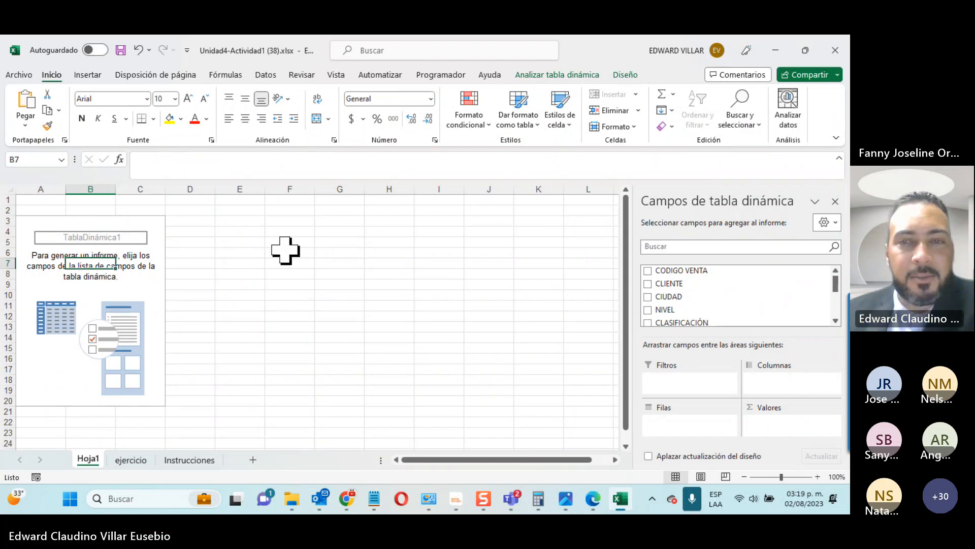
click(257, 261)
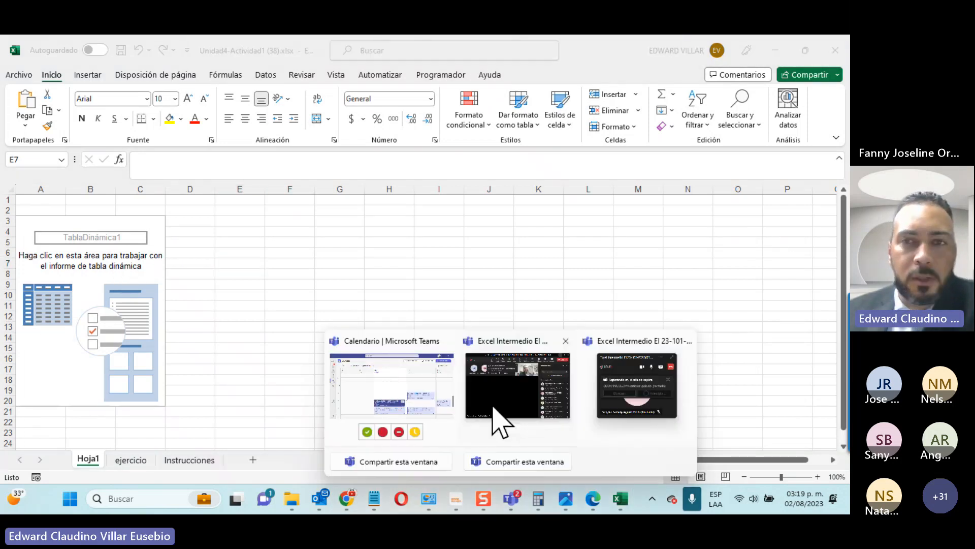
click(502, 388)
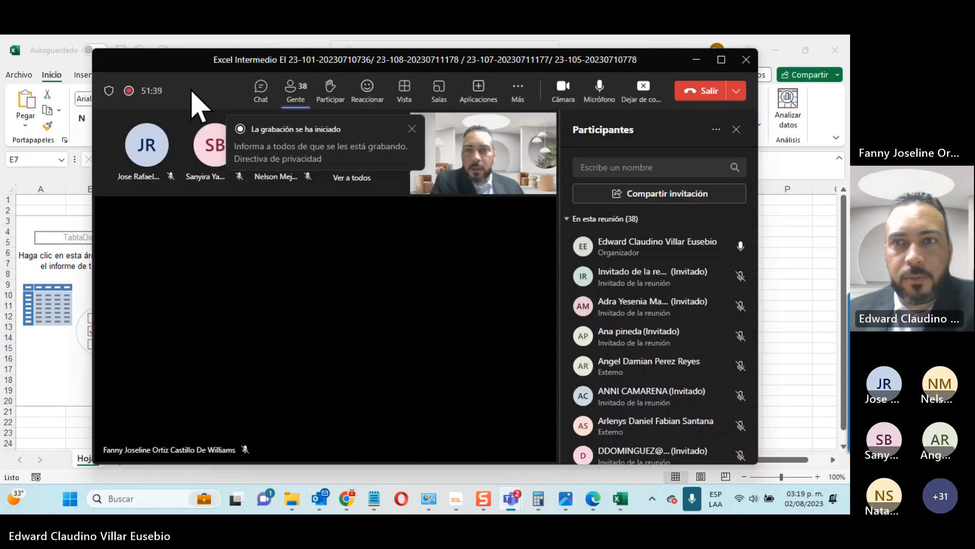
click(697, 60)
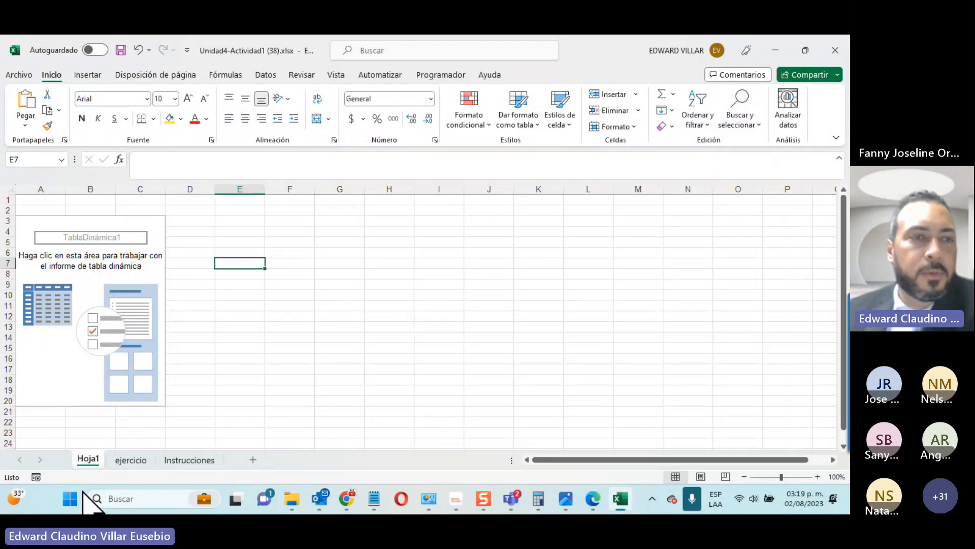
click(87, 264)
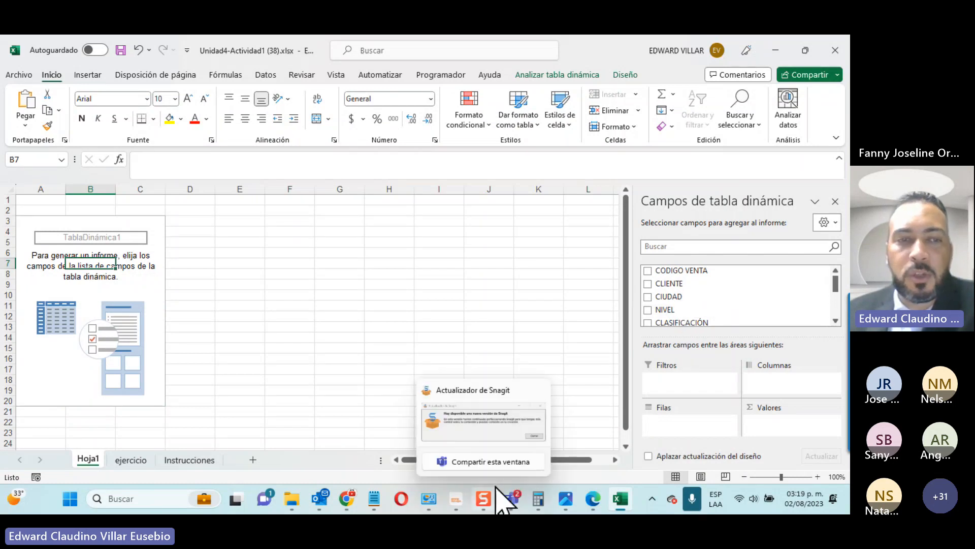
click(121, 459)
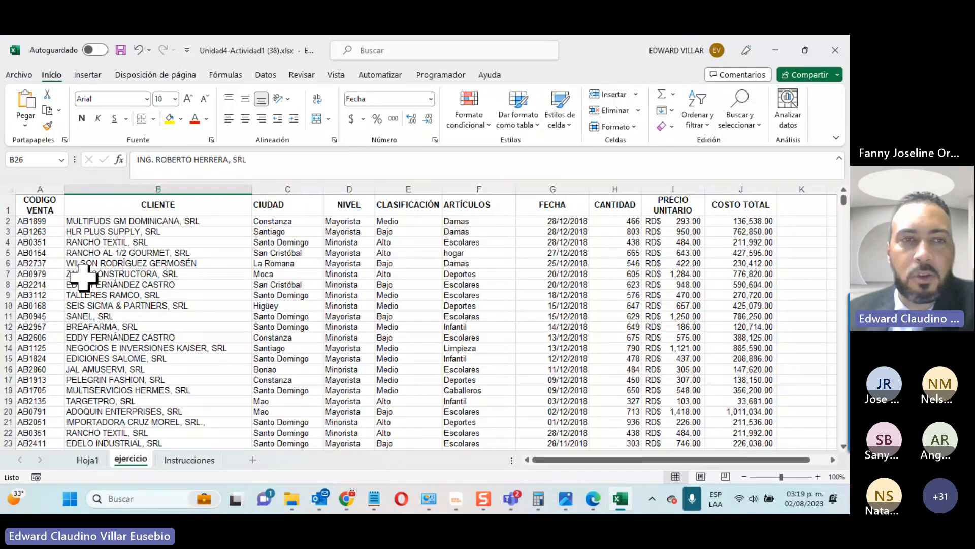
click(284, 204)
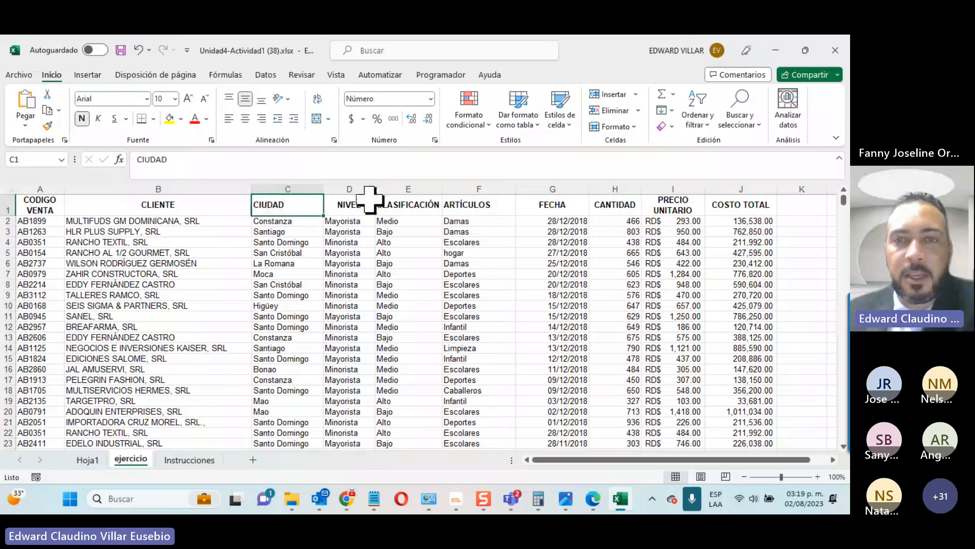
click(380, 204)
click(775, 50)
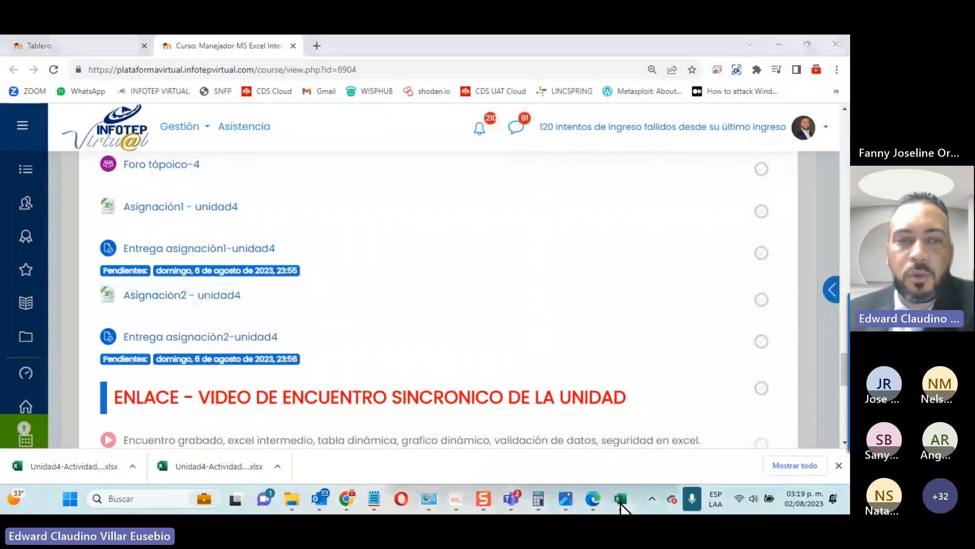
click(621, 501)
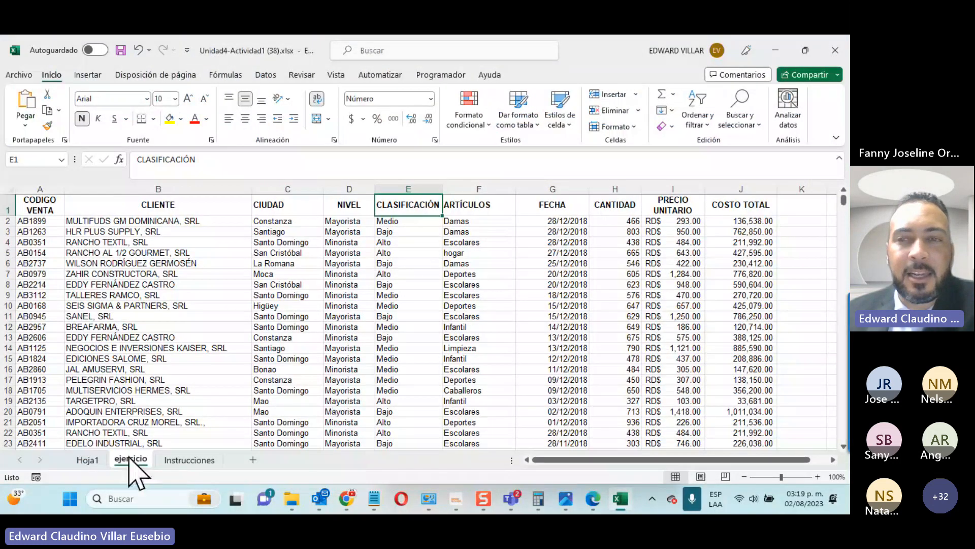
click(87, 459)
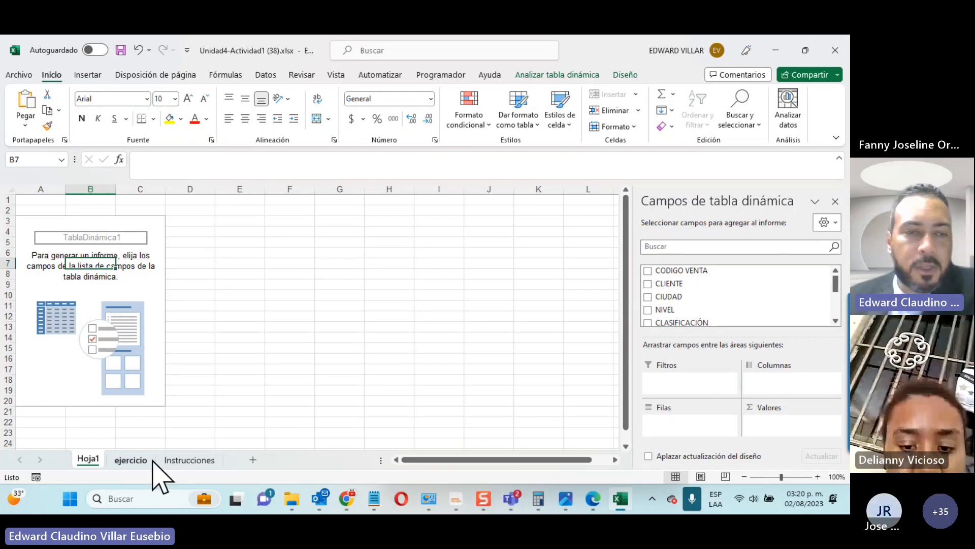
Step: Add CANTIDAD as summed values and FECHA as year rows to the pivot
click(189, 460)
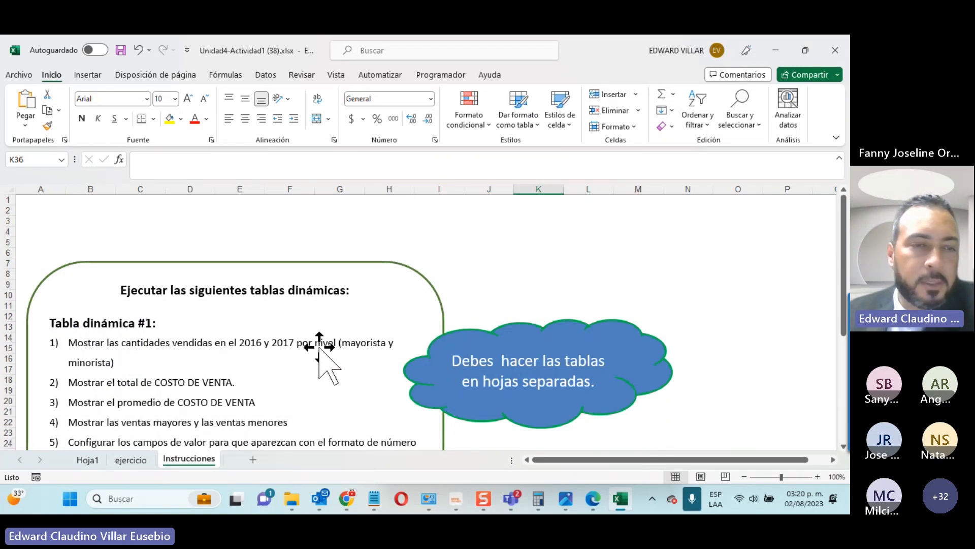
click(83, 454)
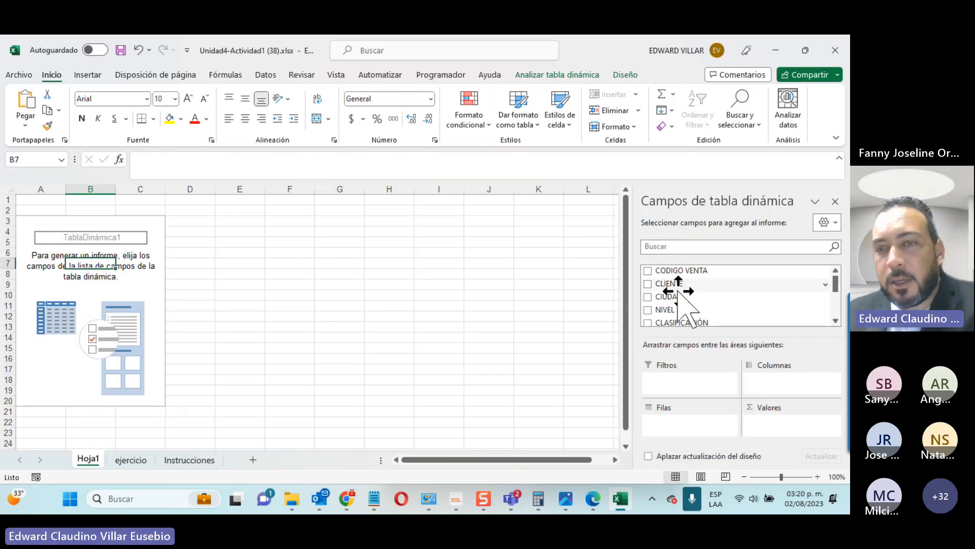
scroll(683, 287, down, 2)
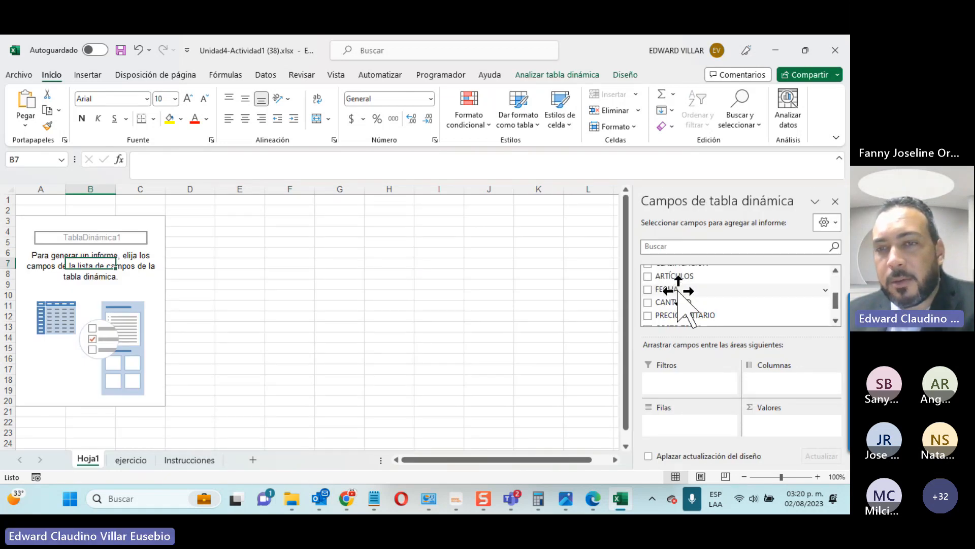
click(647, 302)
click(647, 289)
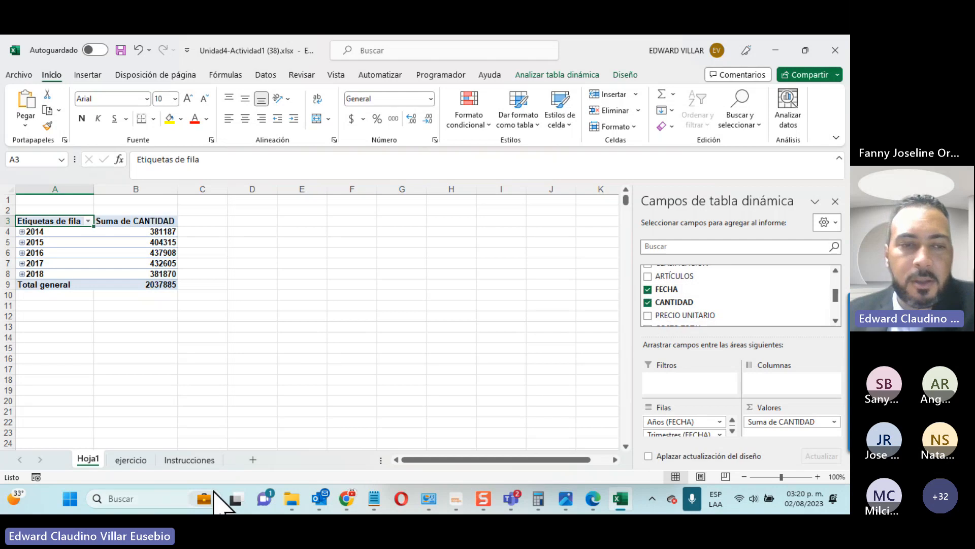
Step: Recheck the Instrucciones sheet, then open and dismiss the quarters row field options unchanged
click(185, 459)
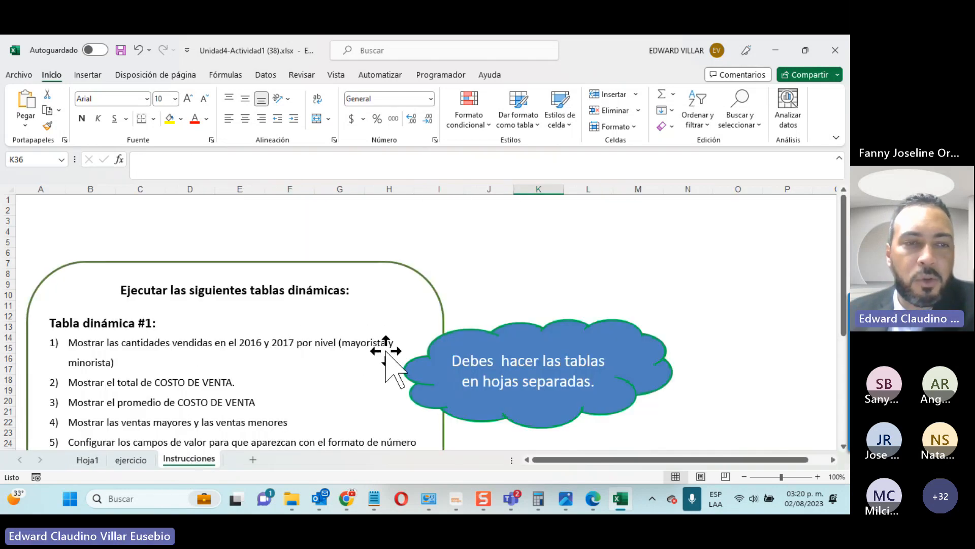
click(94, 460)
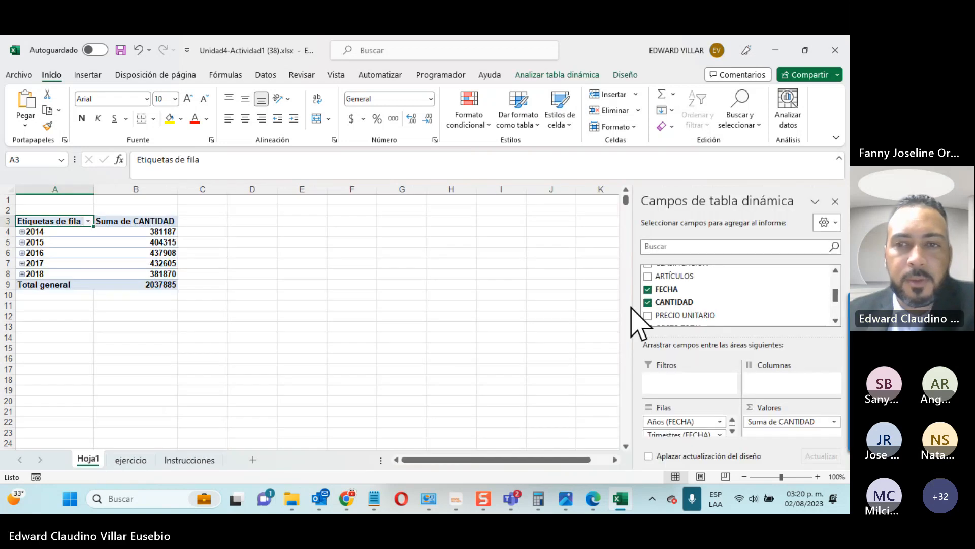
scroll(650, 305, up, 1)
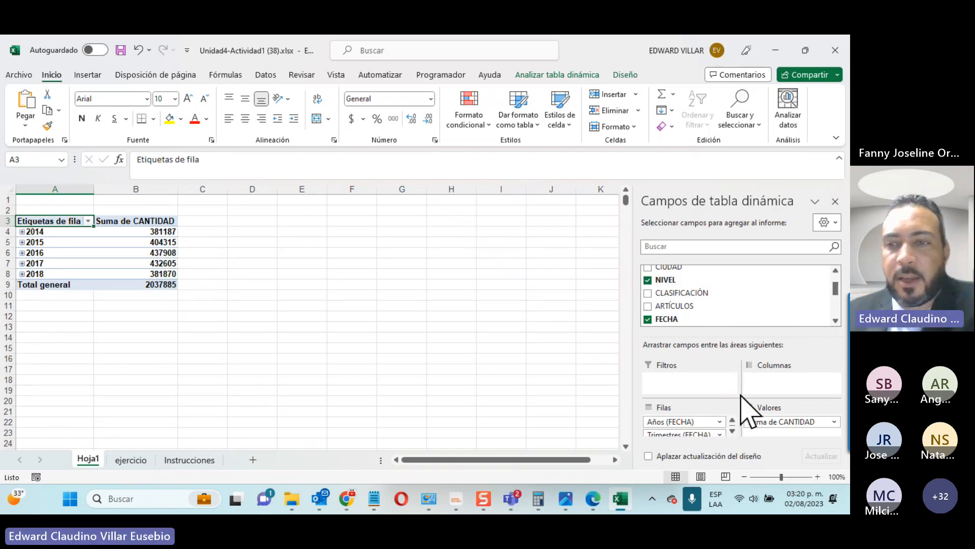
scroll(650, 318, down, 1)
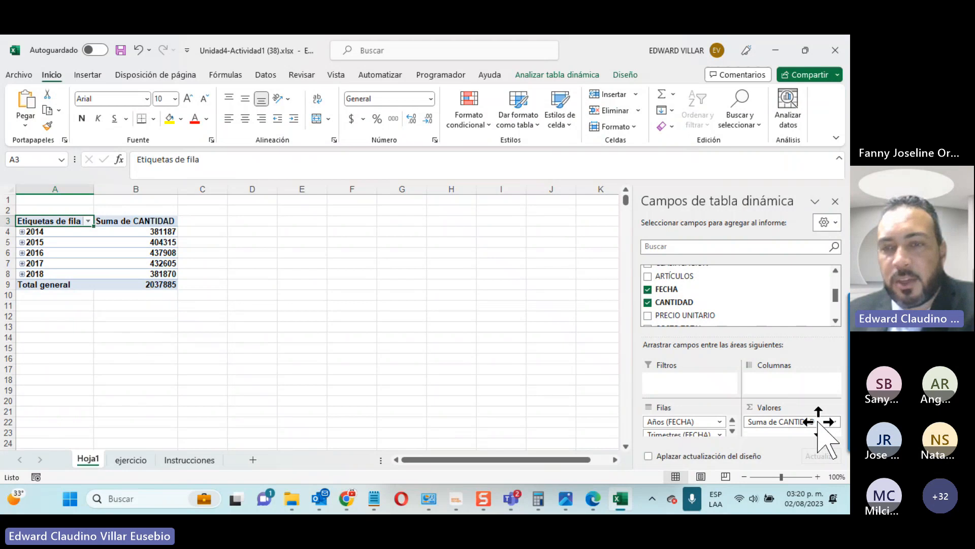
click(732, 431)
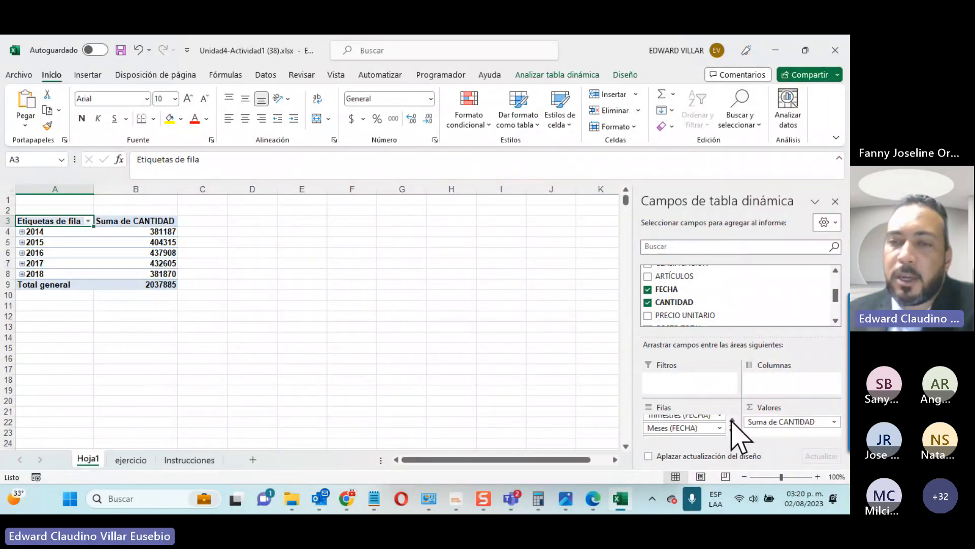
click(732, 420)
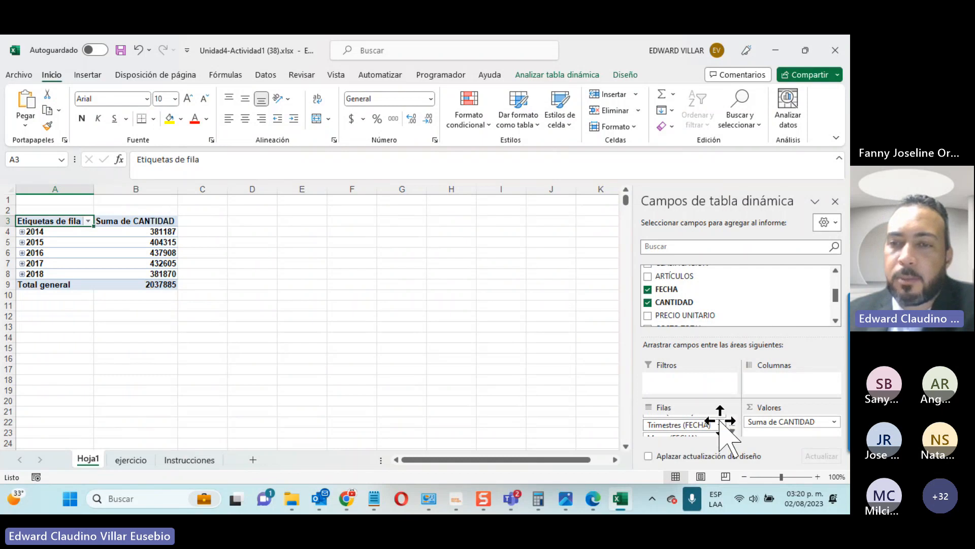
click(719, 425)
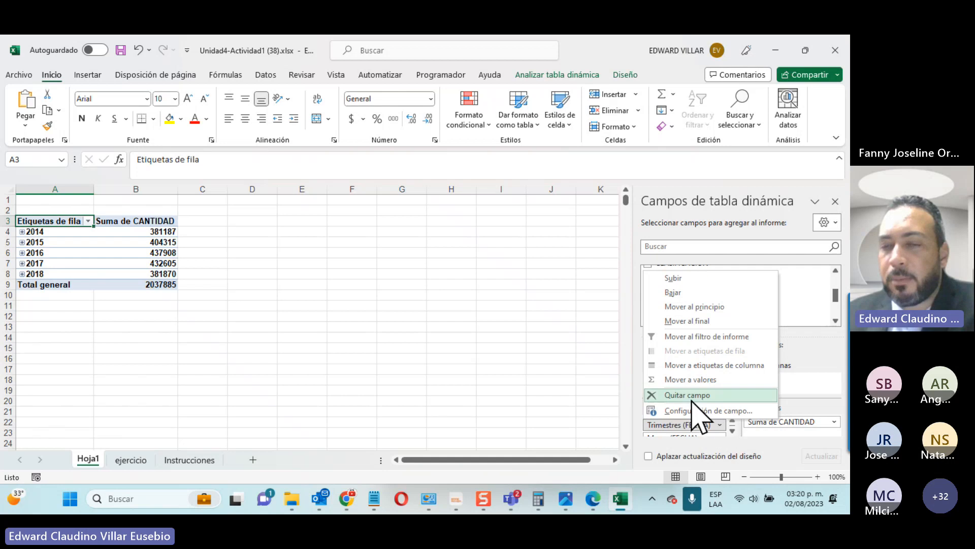
click(331, 371)
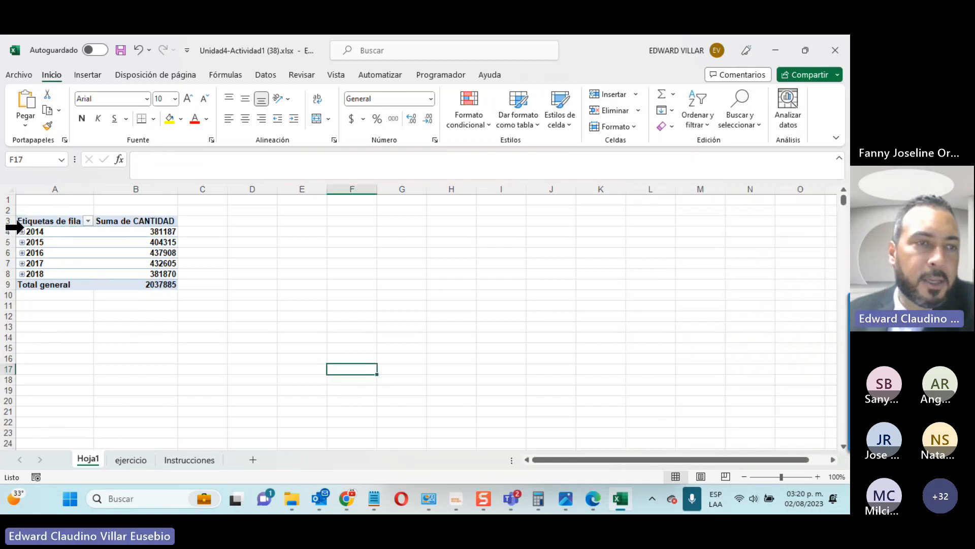
Step: Expand 2014 and its second quarter, then remove the Trimestres grouping from the rows
click(21, 231)
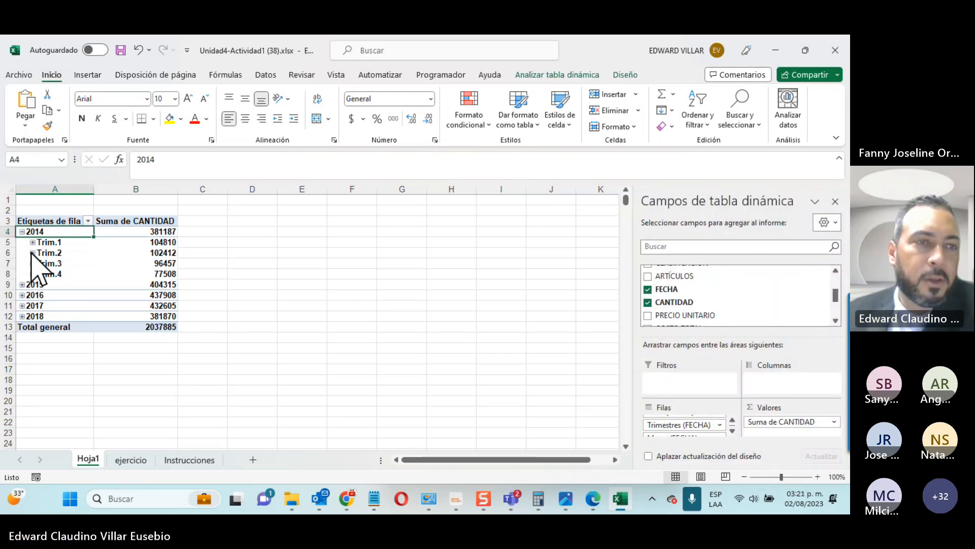
click(32, 253)
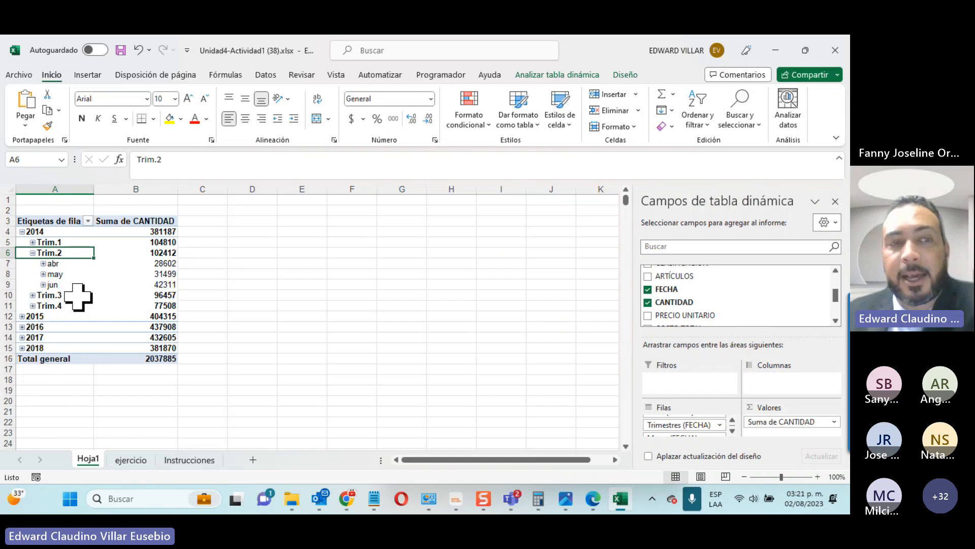
click(720, 425)
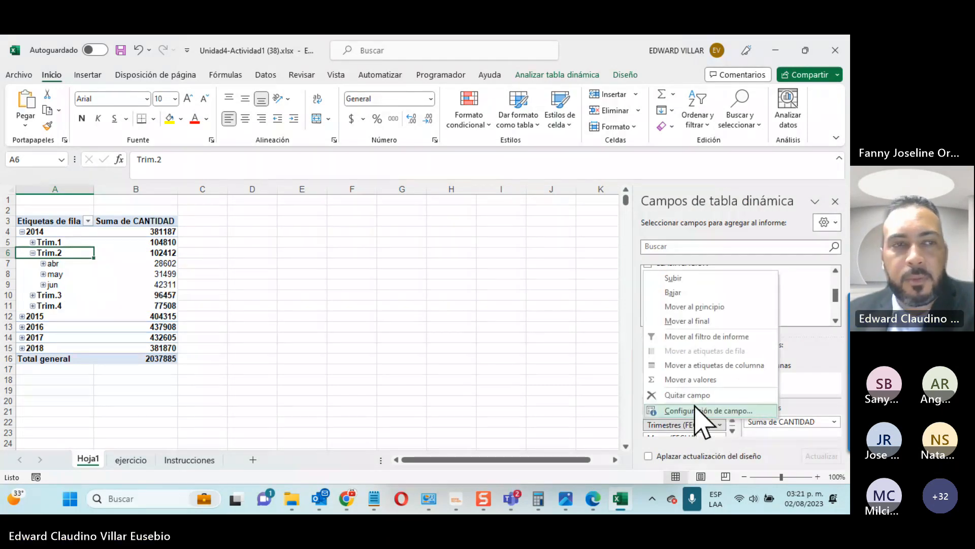
click(687, 398)
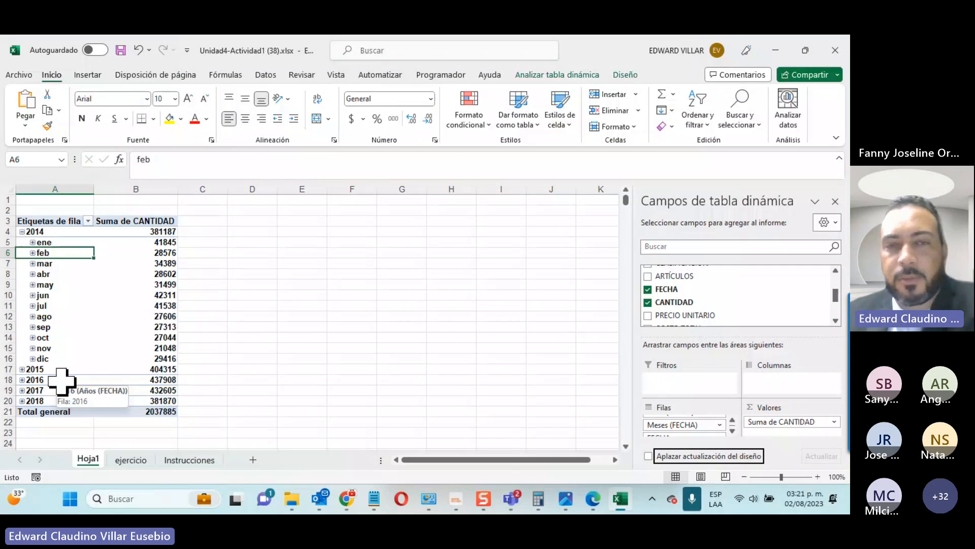
Step: Move the NIVEL field from Filas to Columnas for Mayorista and Minorista columns
click(447, 321)
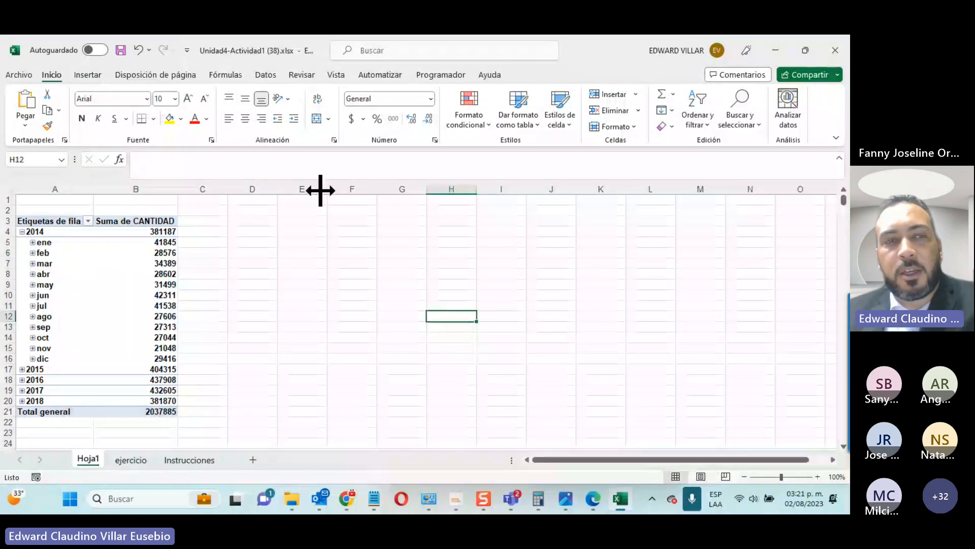
click(136, 284)
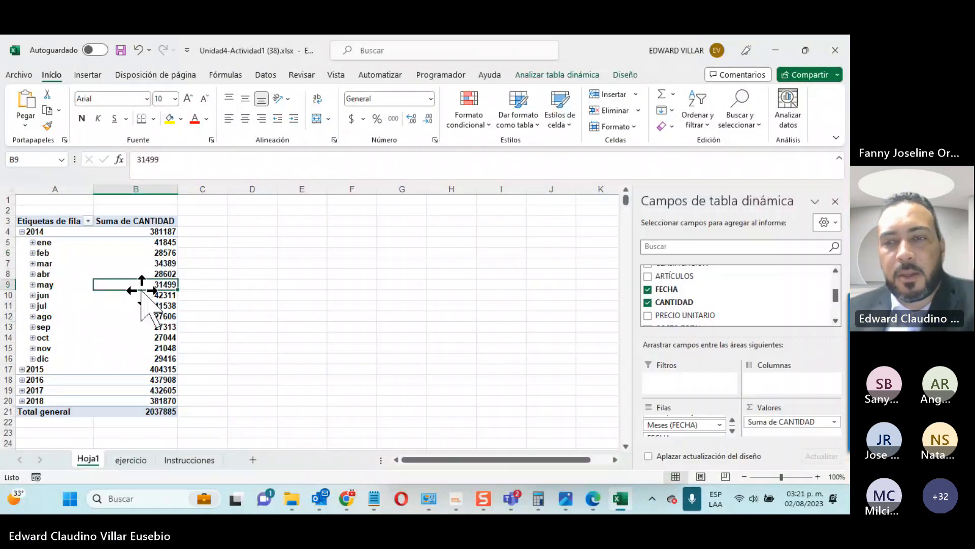
click(732, 431)
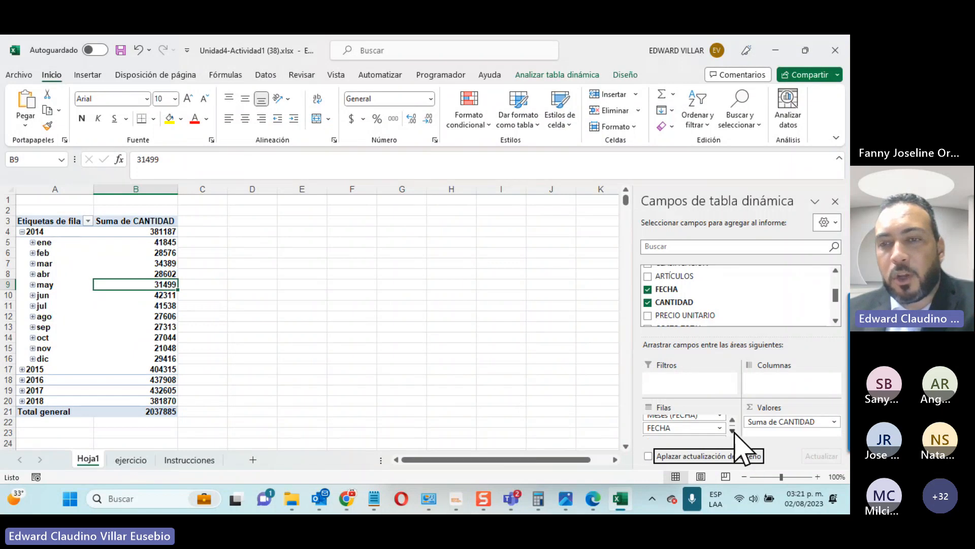
click(733, 431)
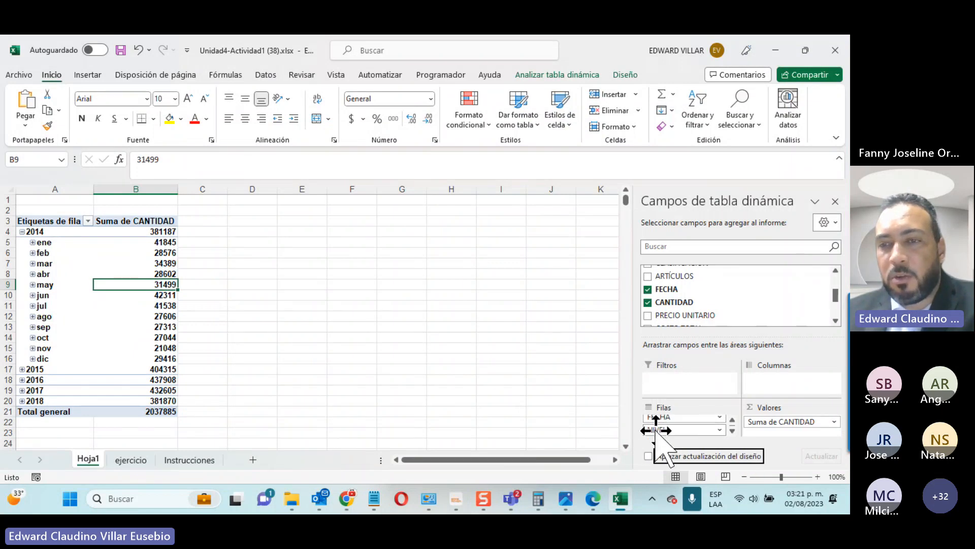
drag(656, 431, 812, 381)
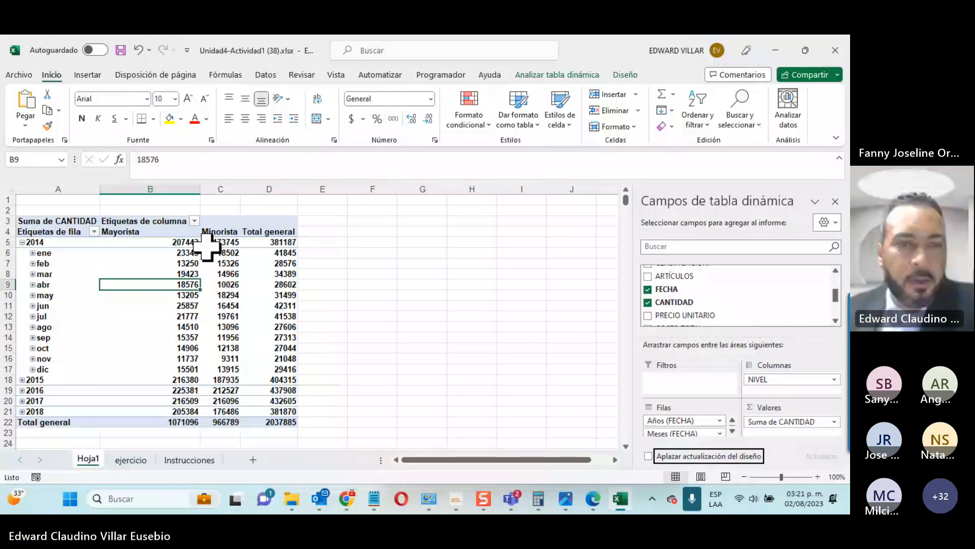
Step: Scroll through the Instrucciones sheet to review the activity steps
click(188, 460)
scroll(257, 333, down, 1)
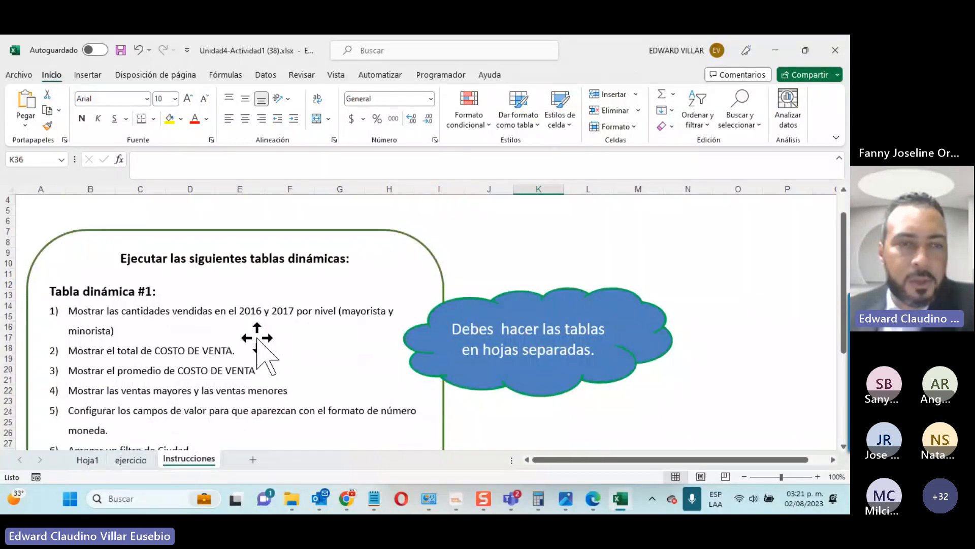
scroll(63, 331, down, 1)
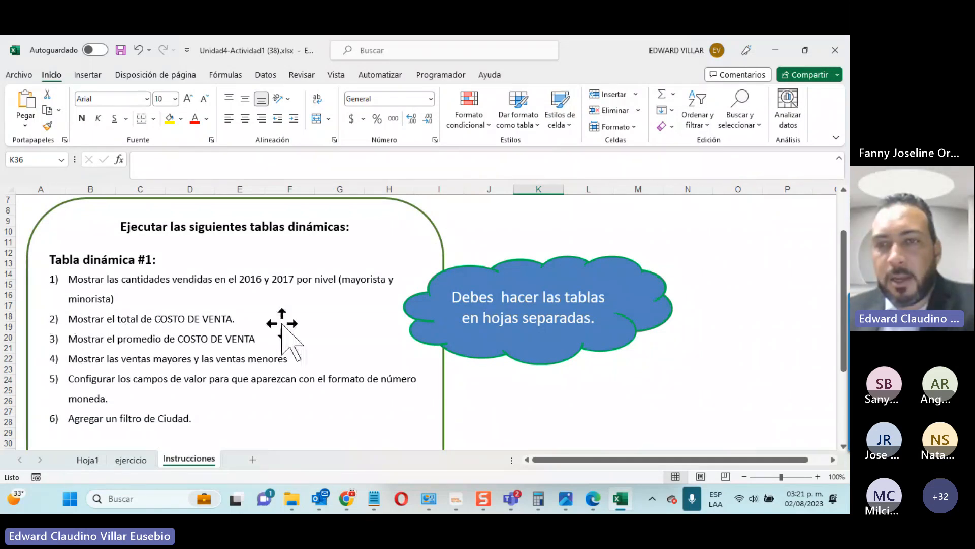
Step: Add Sum of COSTO TOTAL to the Hoja1 pivot, then go to the ejercicio sheet
click(98, 457)
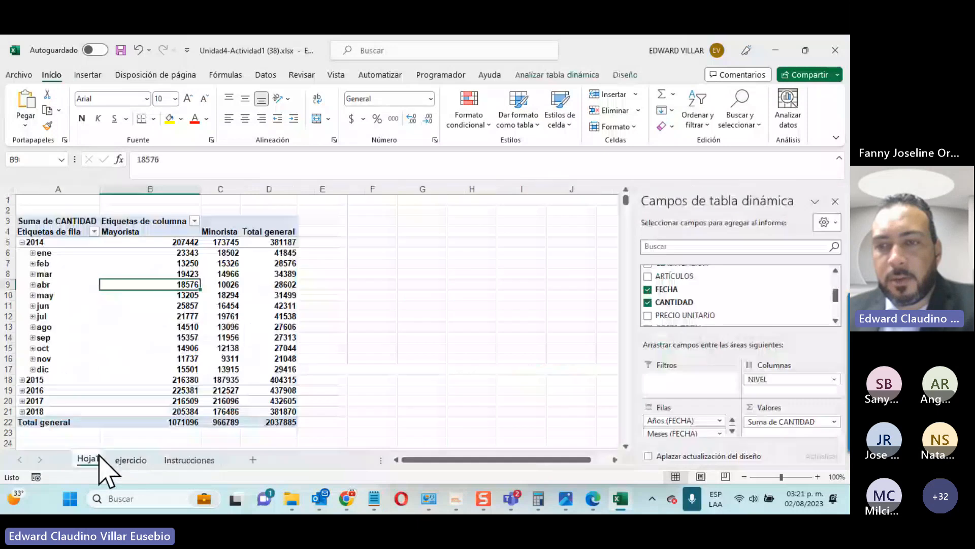
scroll(790, 297, down, 2)
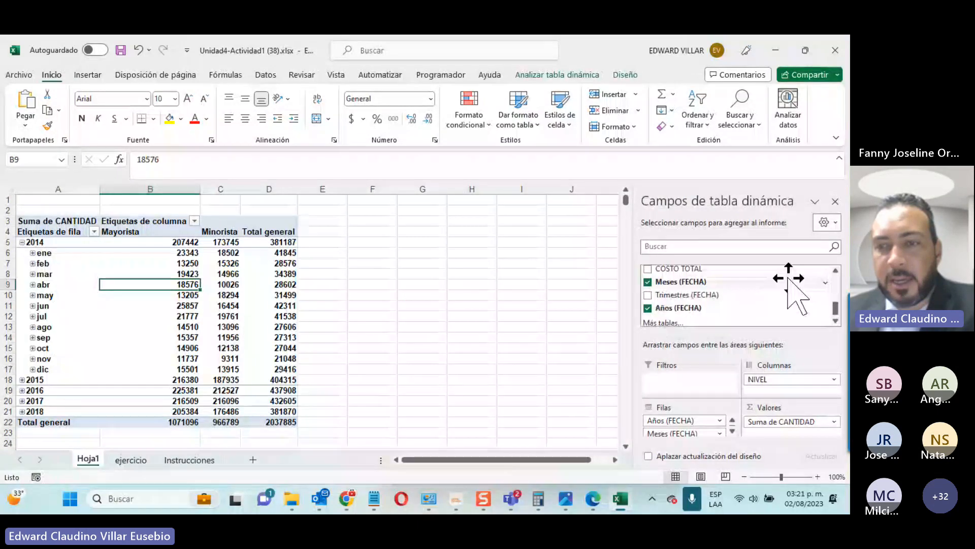
scroll(648, 304, up, 1)
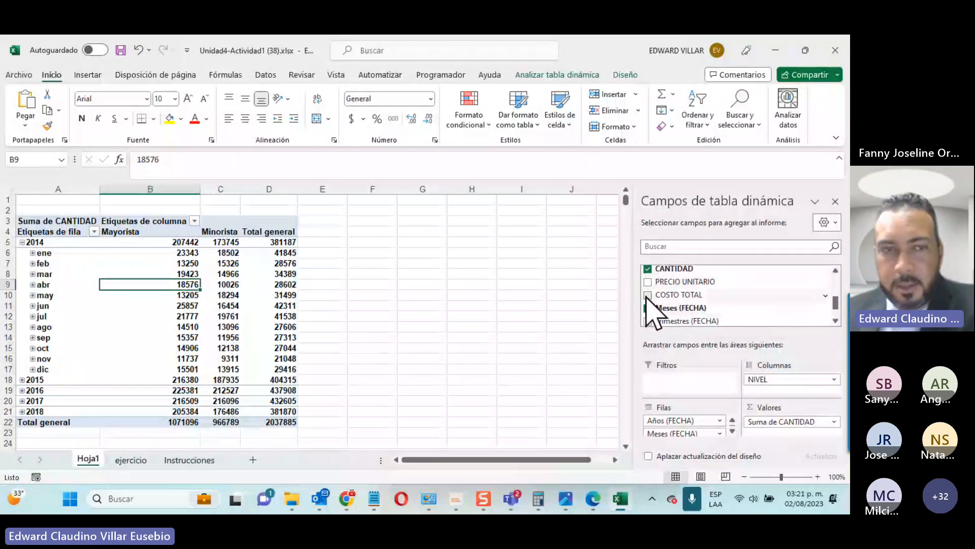
click(648, 294)
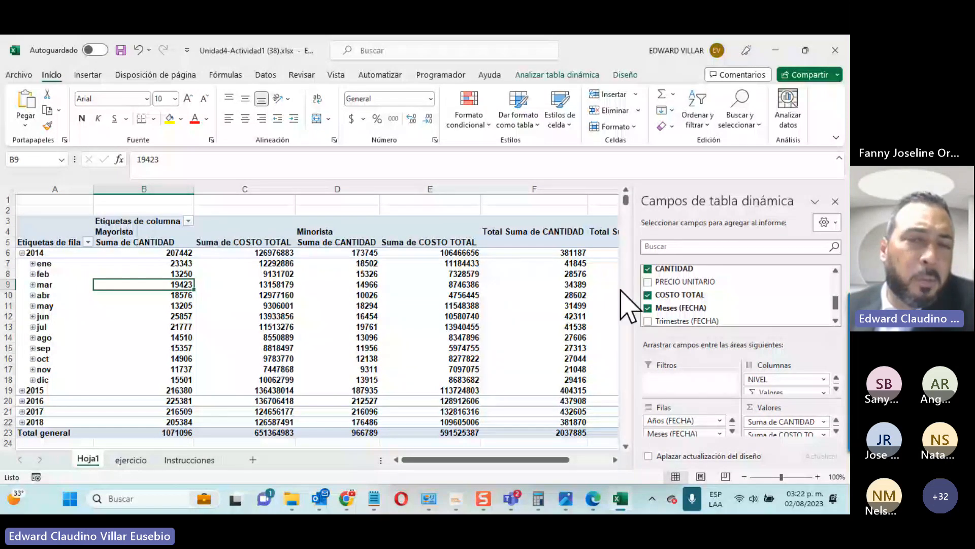
mouse_move(525, 460)
mouse_down()
mouse_move(569, 448)
mouse_move(508, 454)
mouse_up()
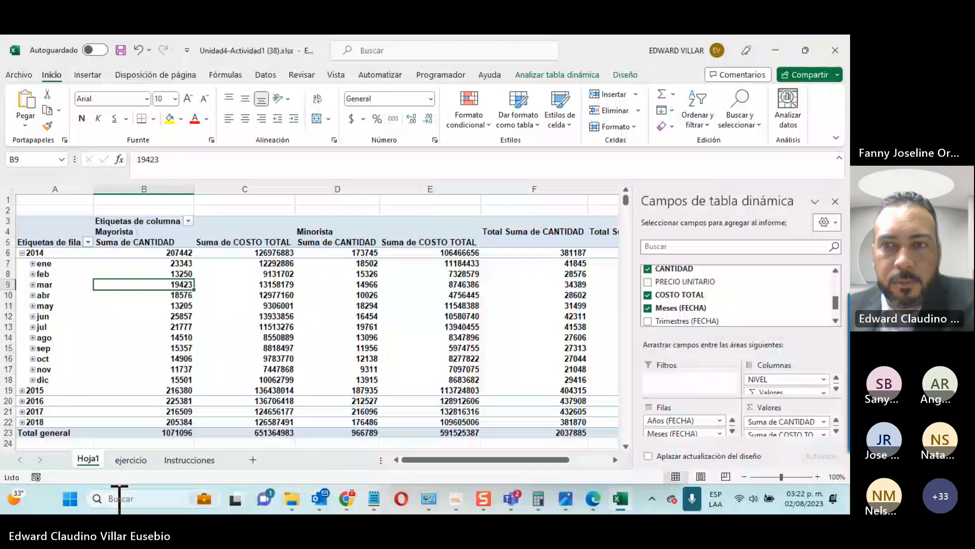
click(133, 460)
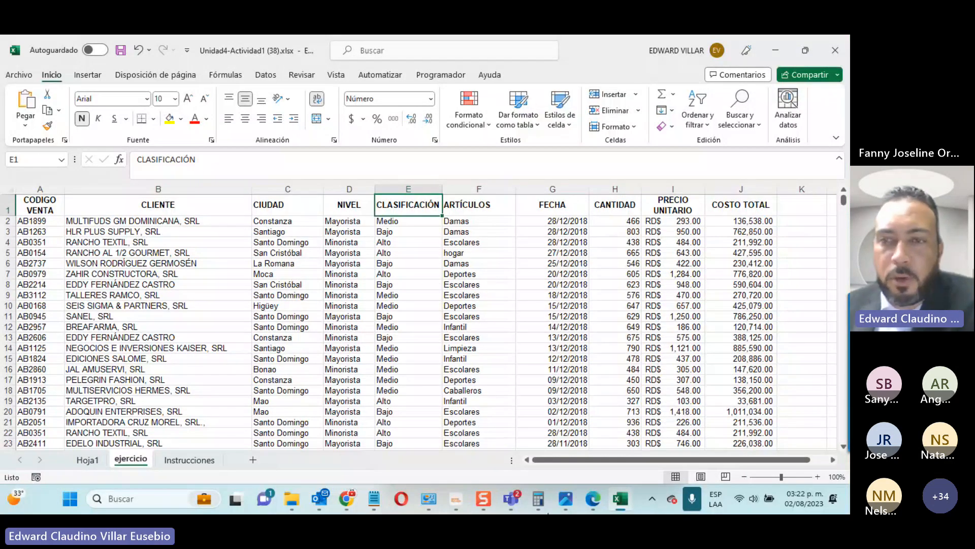
Step: Admit a waiting participant into the Teams meeting and minimize the meeting window
click(510, 499)
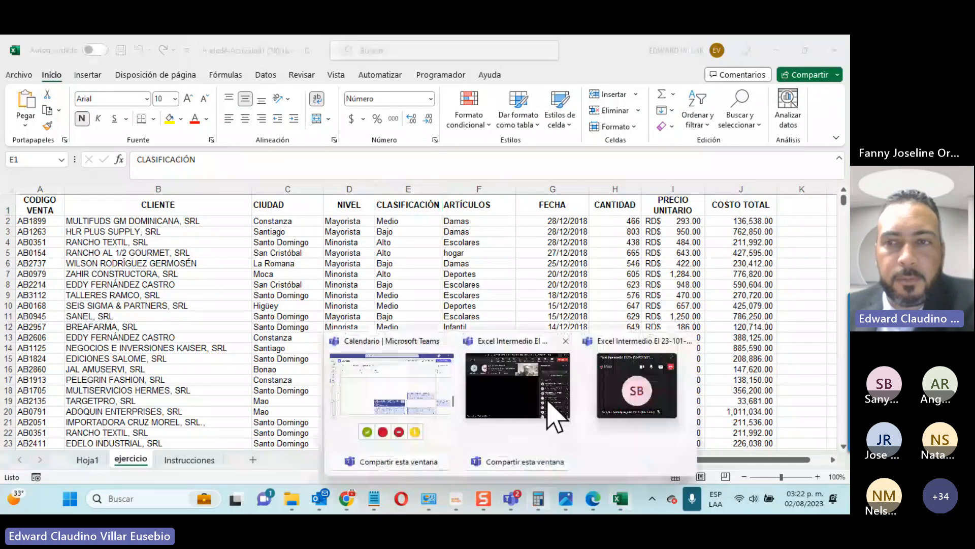
click(550, 404)
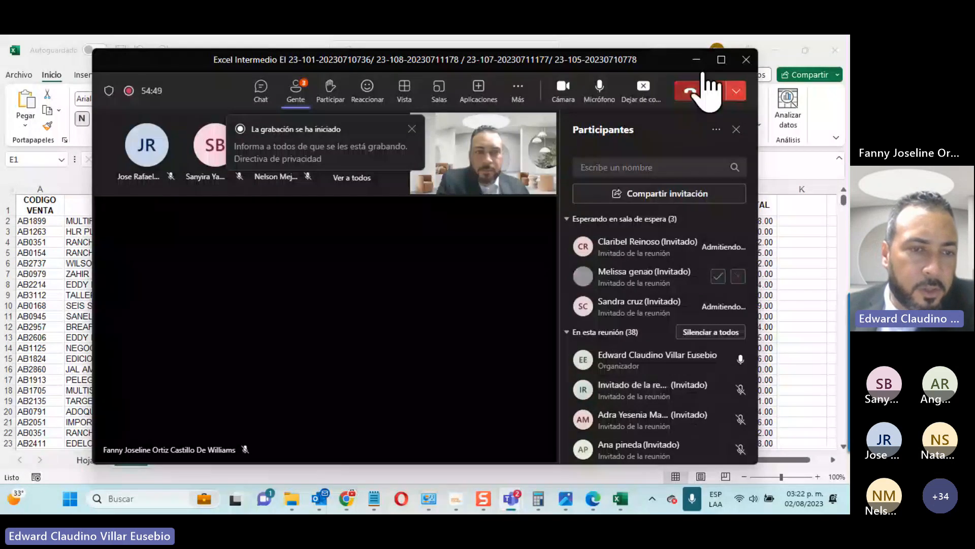
click(718, 246)
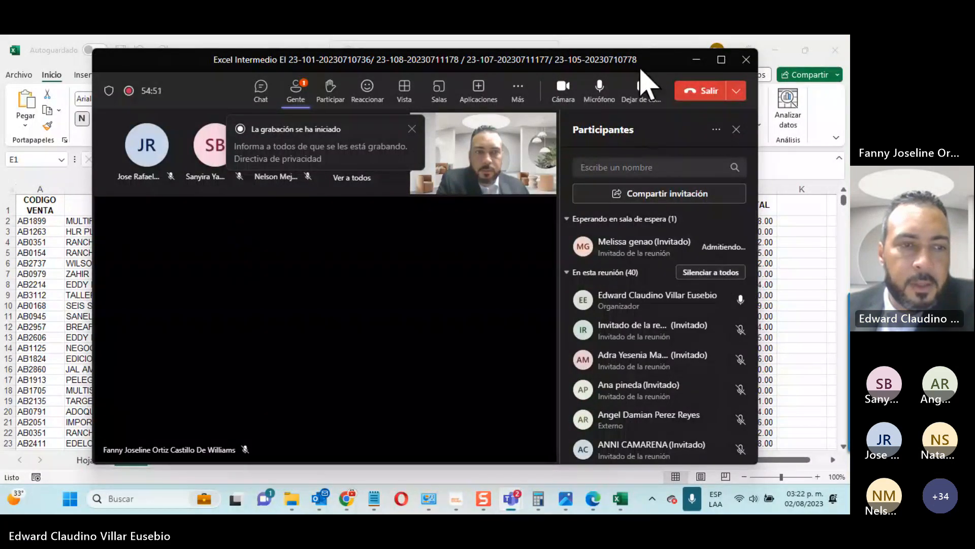
click(696, 59)
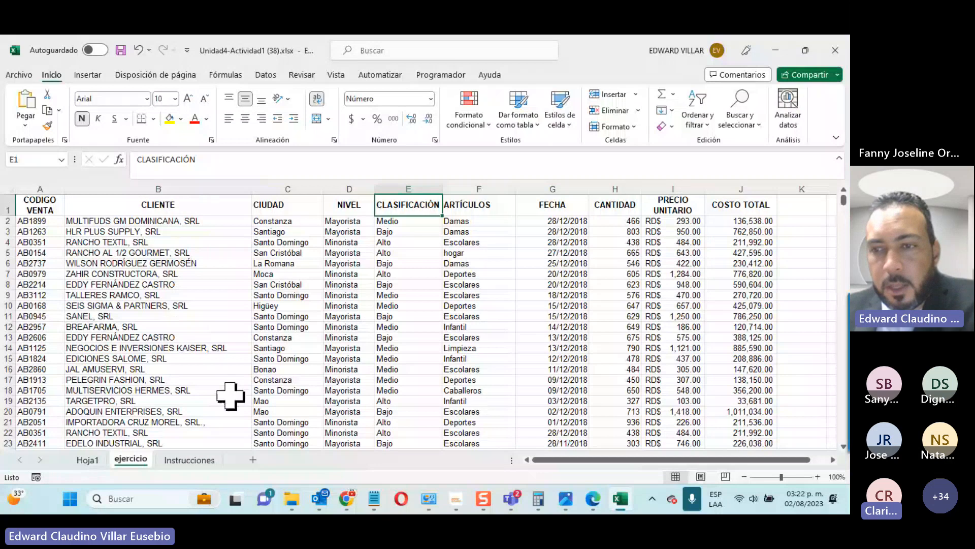
Step: Back on Hoja1, drag COSTO TOTAL into the pivot's Valores area
scroll(229, 394, down, 2)
scroll(229, 395, up, 2)
click(88, 459)
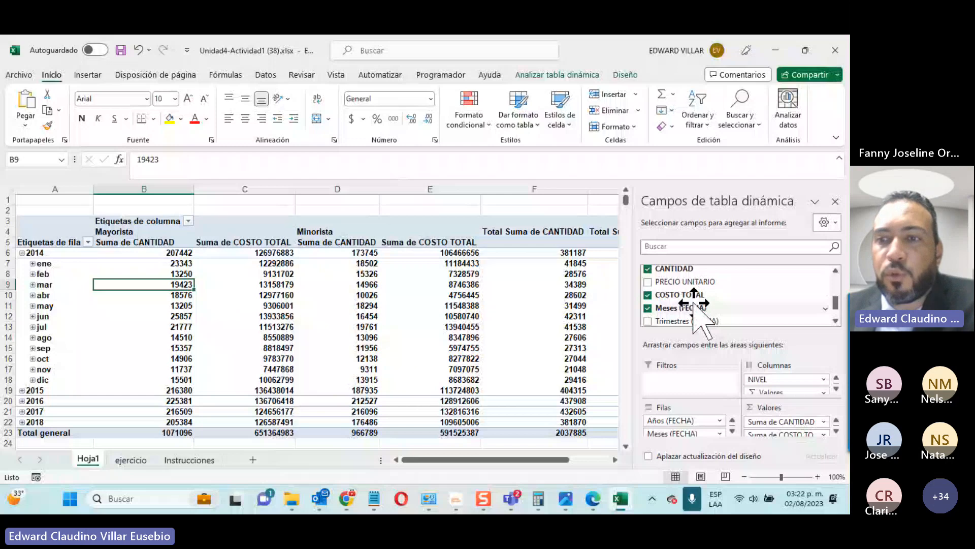
drag(693, 303, 782, 435)
Step: Mute all Teams meeting participants and minimize the meeting again
mouse_move(511, 498)
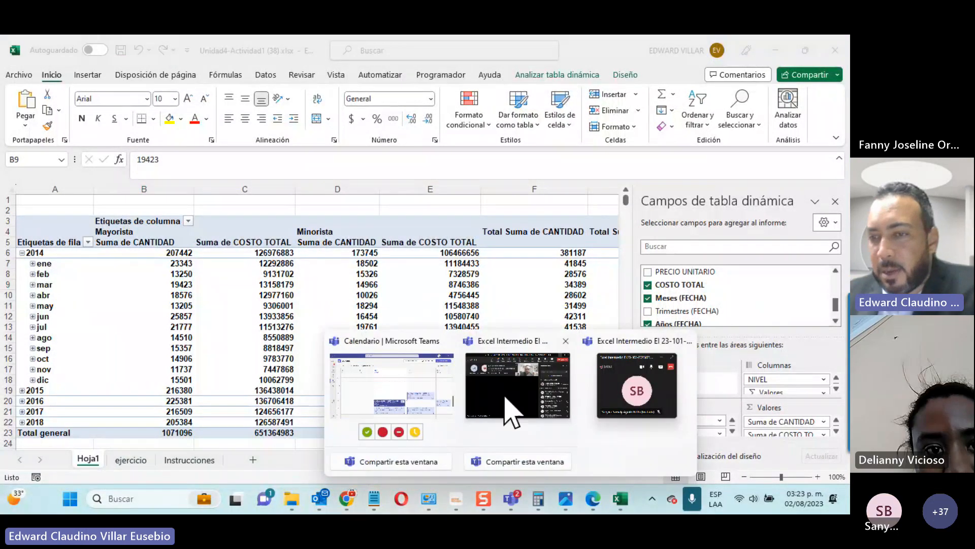
click(522, 404)
click(696, 218)
click(477, 285)
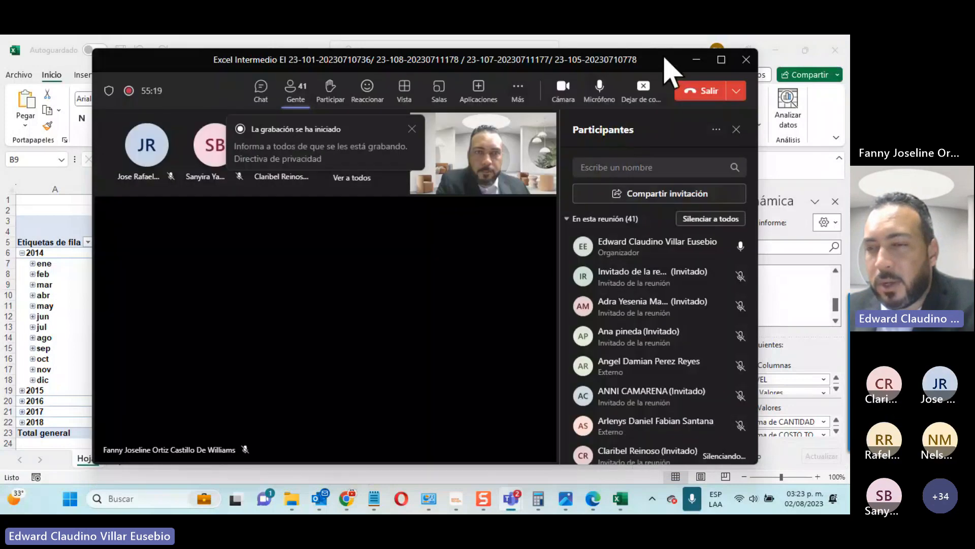
click(694, 62)
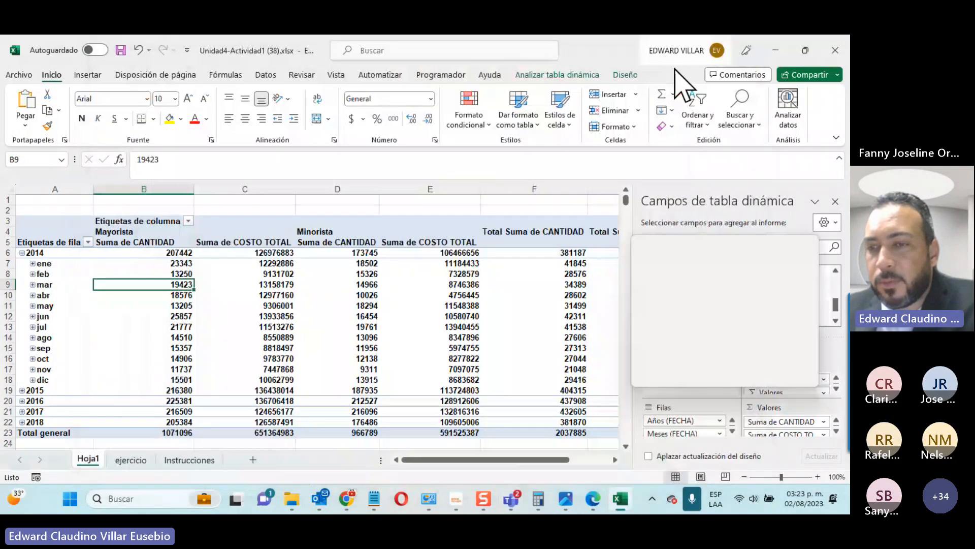
Step: Change the COSTO TOTAL value field to Promedio instead of Suma
click(836, 431)
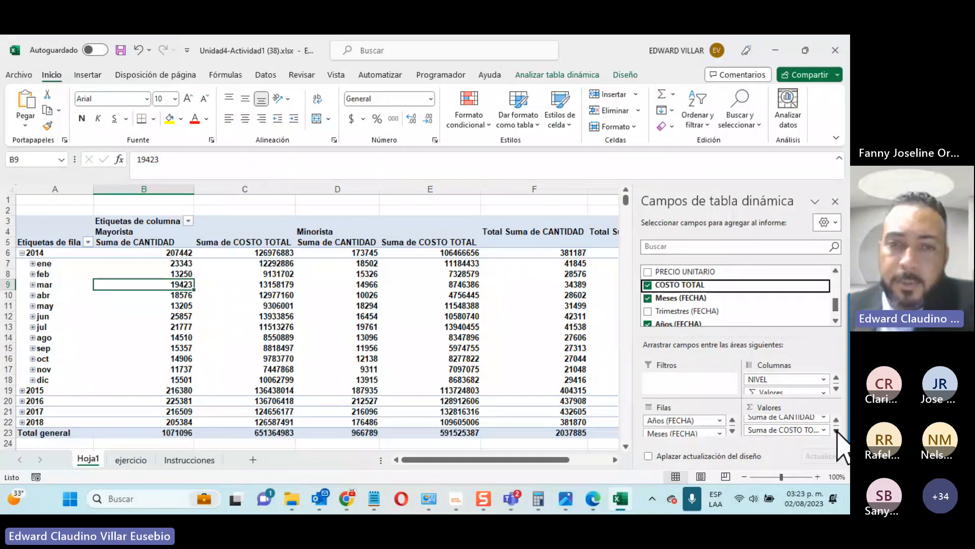
click(824, 430)
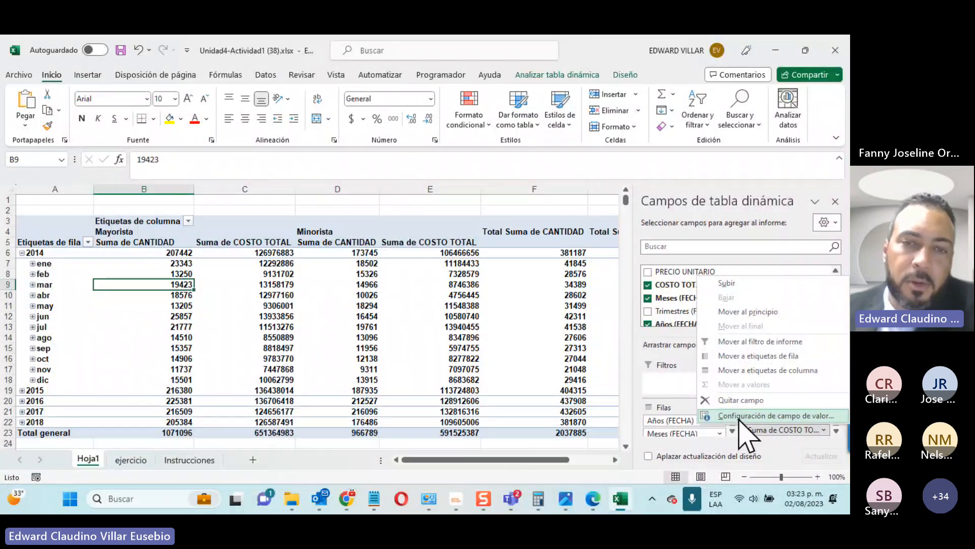
click(794, 433)
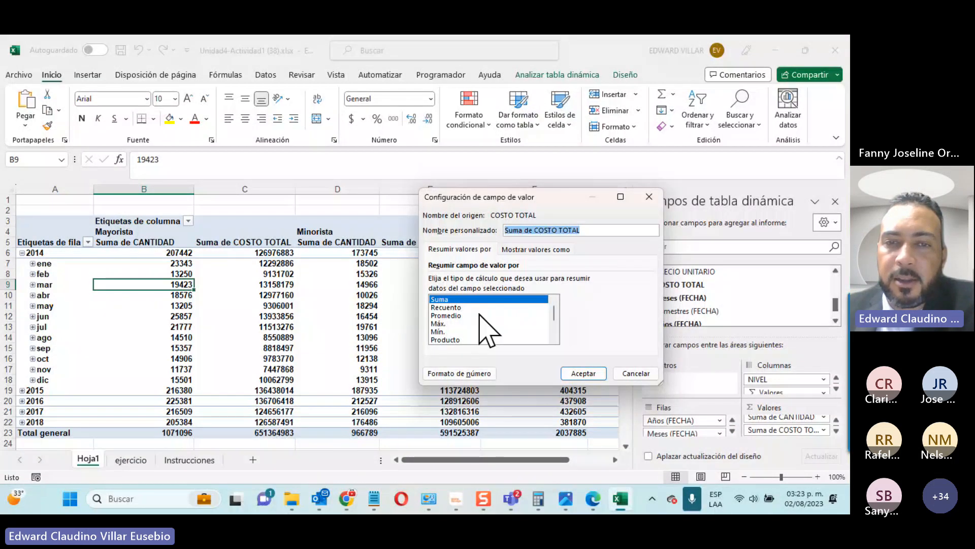
click(452, 315)
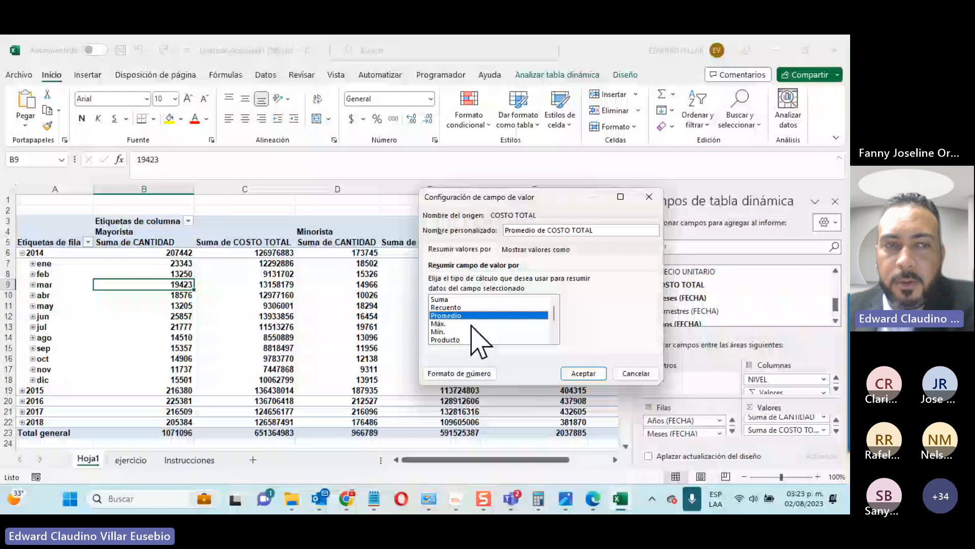
key(Return)
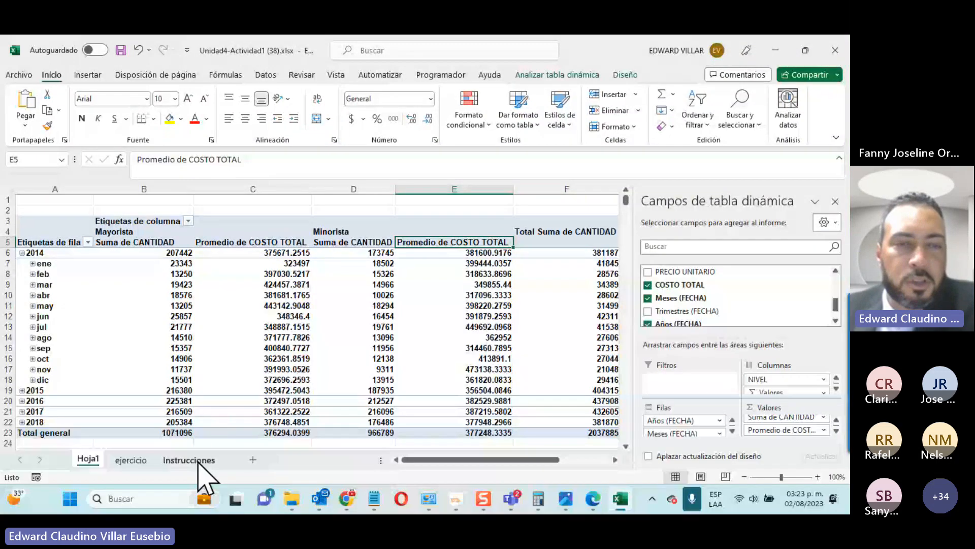
Step: Glance at the Instrucciones sheet, then collapse the 2014 month rows on Hoja1
click(198, 460)
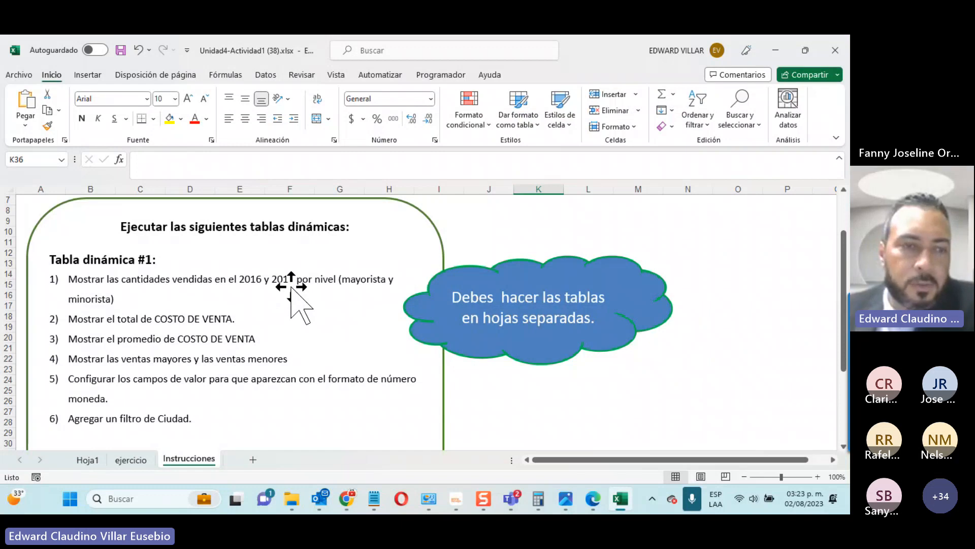
click(91, 459)
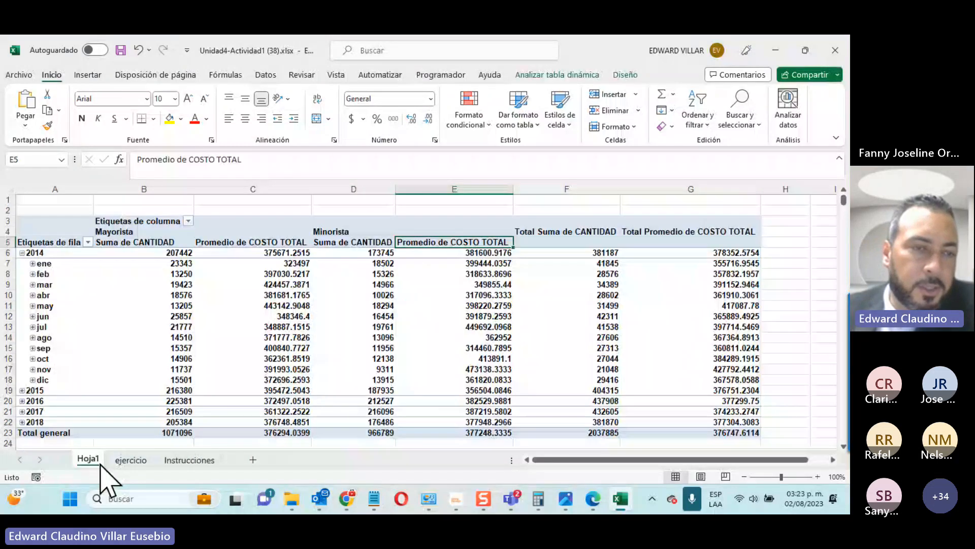
click(22, 252)
Step: Filter the pivot's row labels to the years 2016 and 2017
click(89, 242)
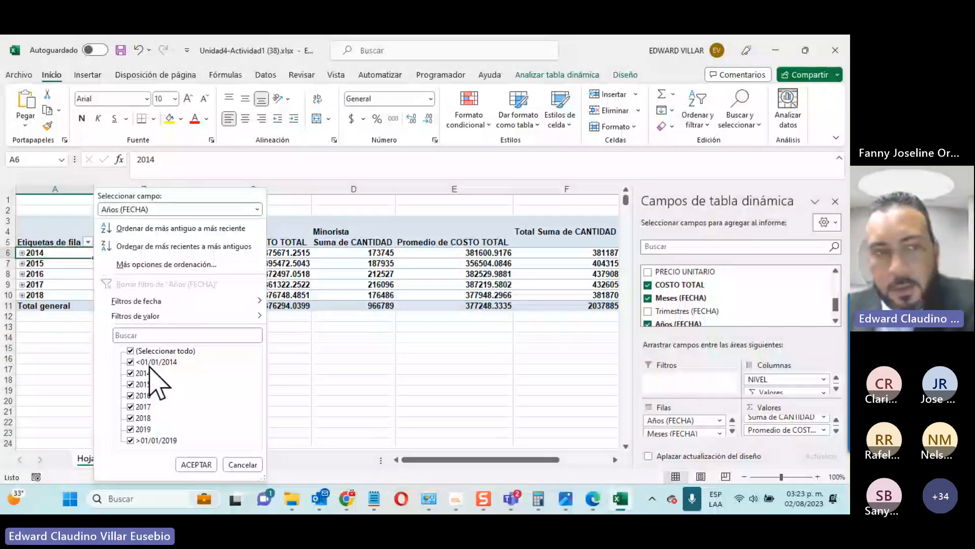
click(131, 351)
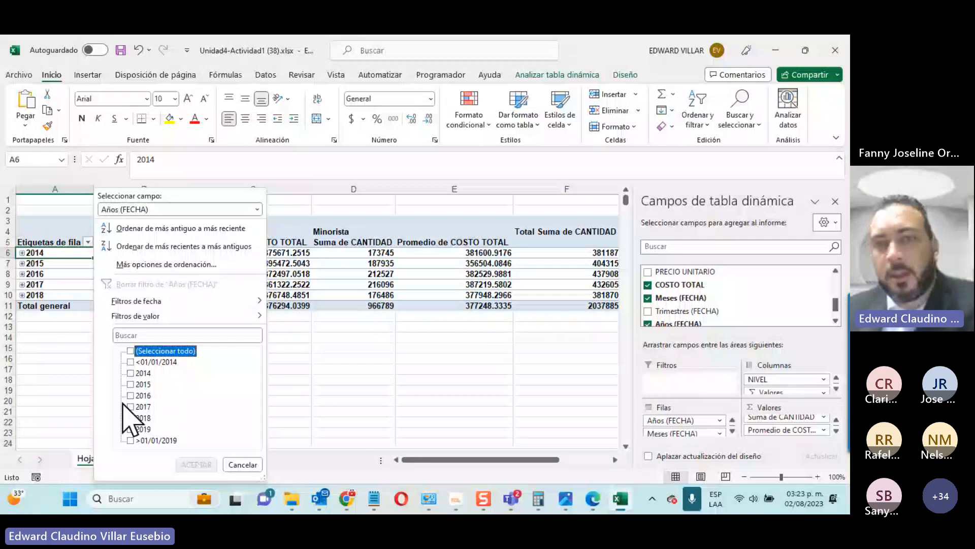
click(199, 463)
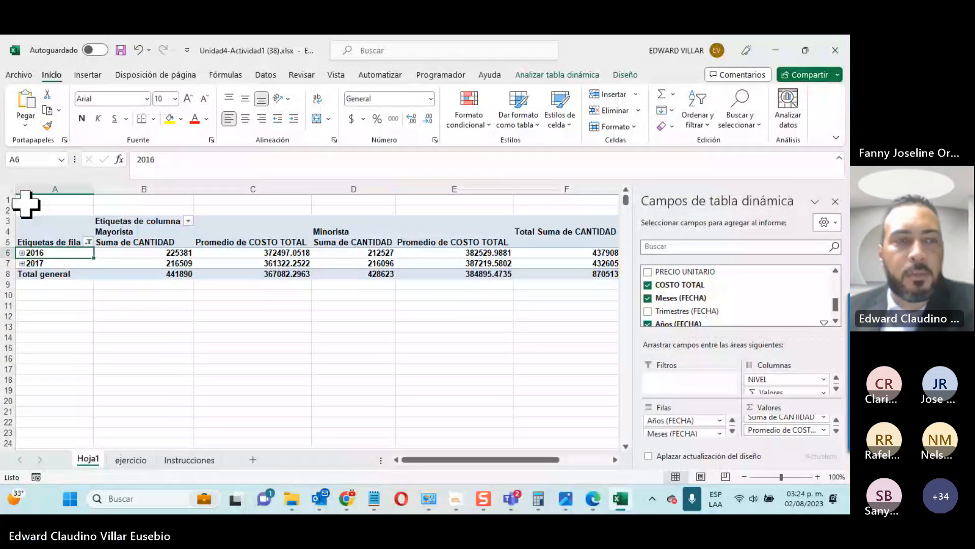
Step: Filter the column labels to exclude Mayorista, keeping only Minorista
click(188, 221)
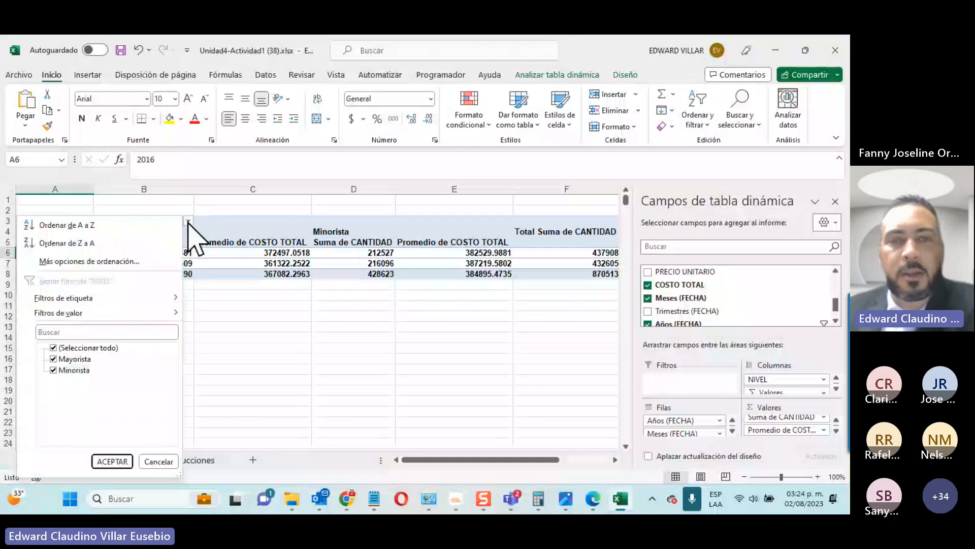
click(53, 359)
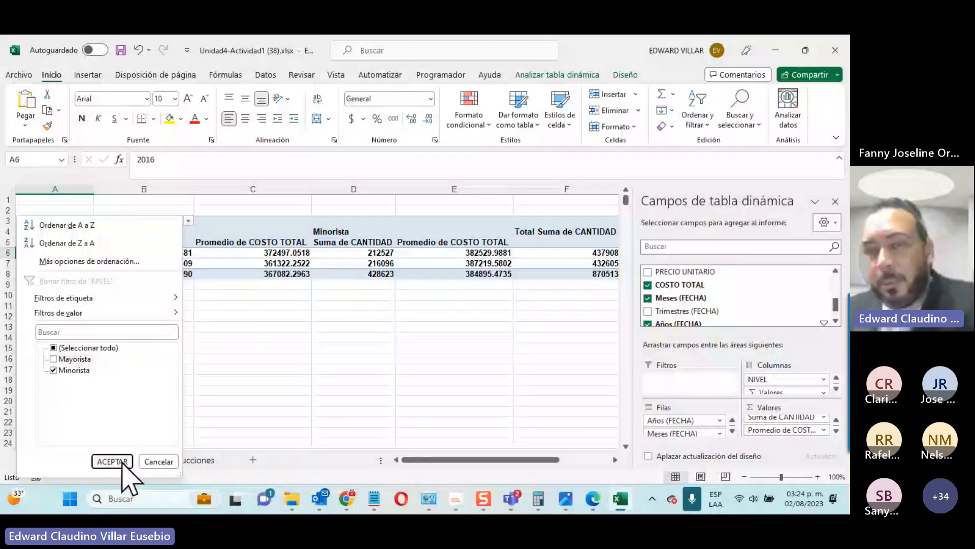
click(124, 462)
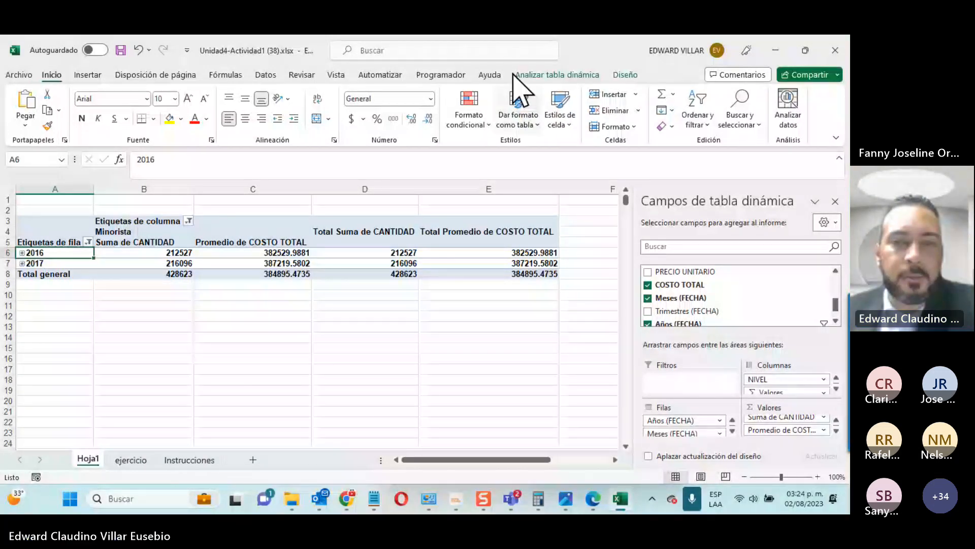
Step: Apply a medium blue style from the Diseño pivot styles gallery
click(561, 74)
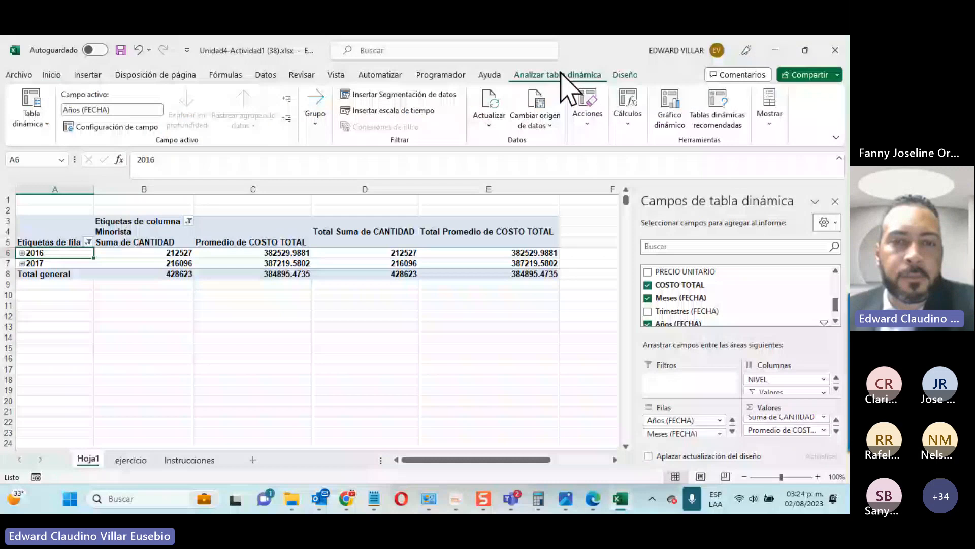
click(635, 76)
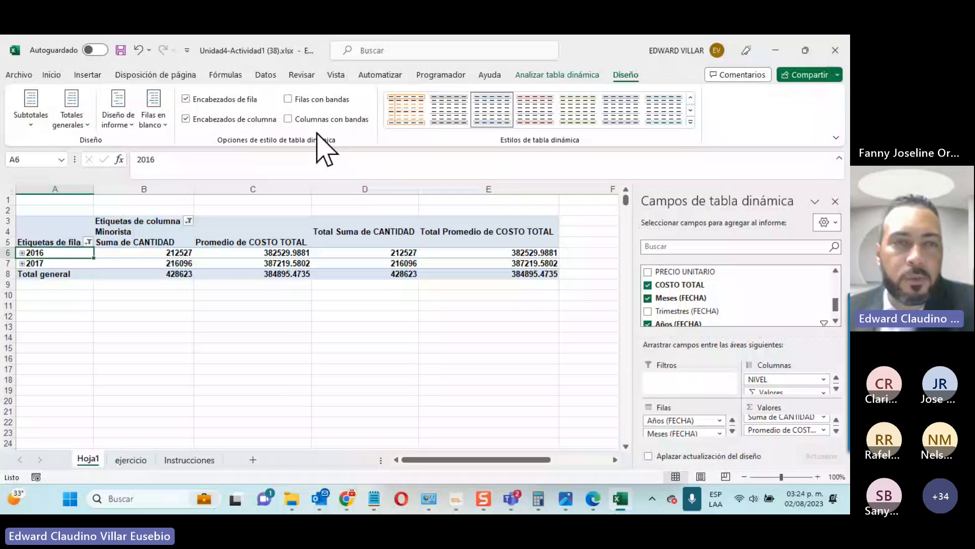
click(690, 123)
scroll(449, 360, down, 5)
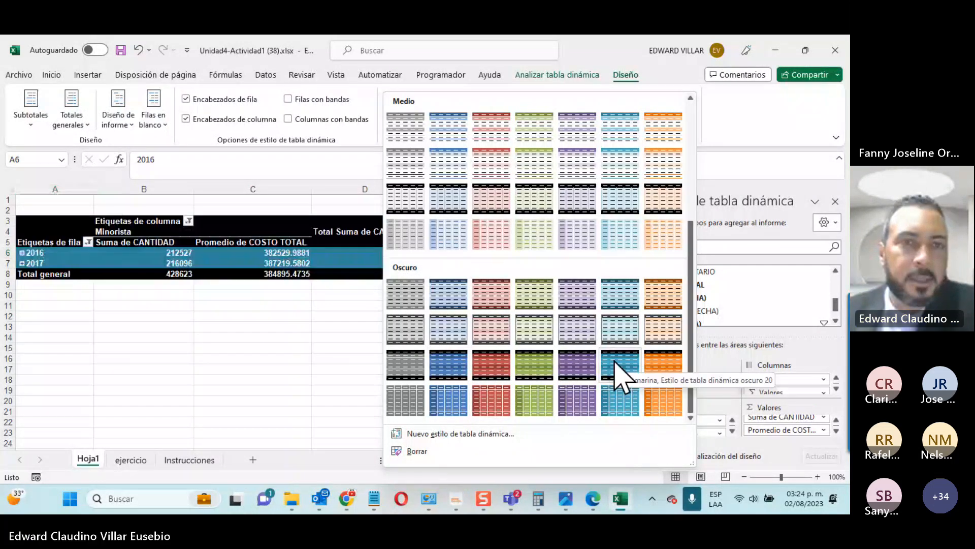
click(449, 161)
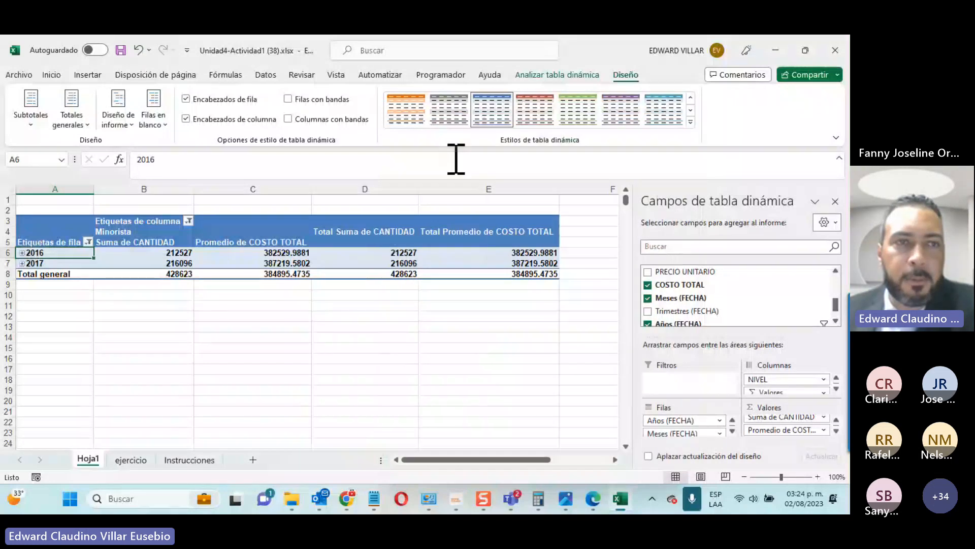
Step: Try banded rows and banded columns, leaving both turned off
click(297, 100)
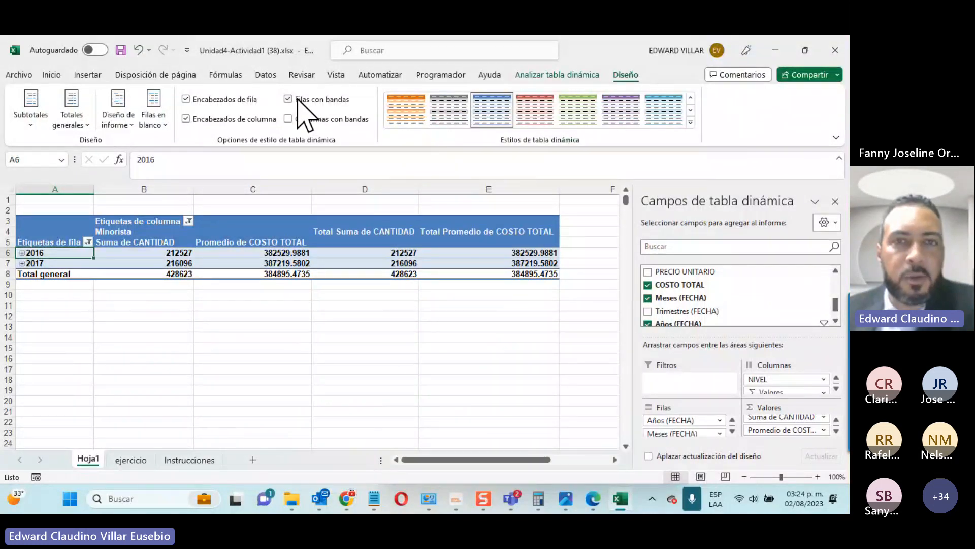
click(297, 99)
click(299, 119)
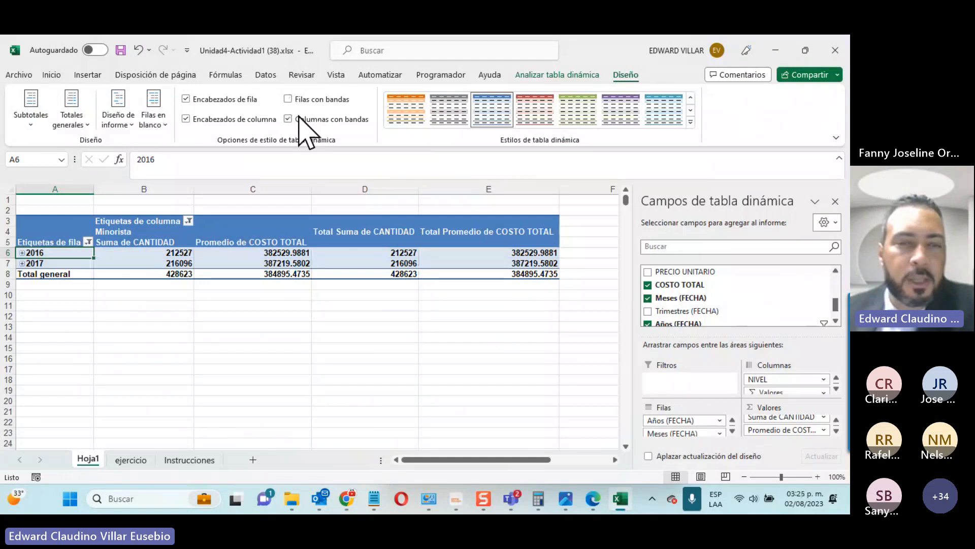
click(300, 119)
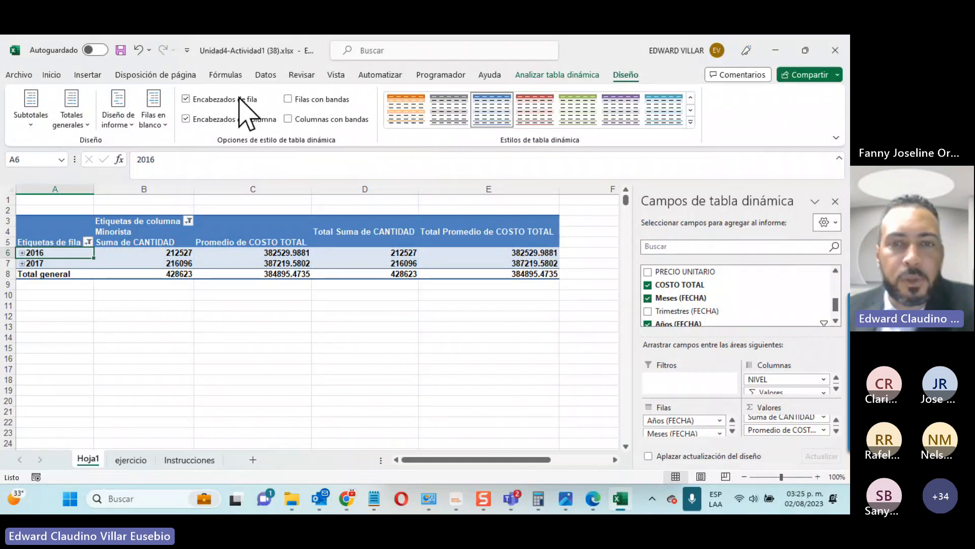
click(574, 74)
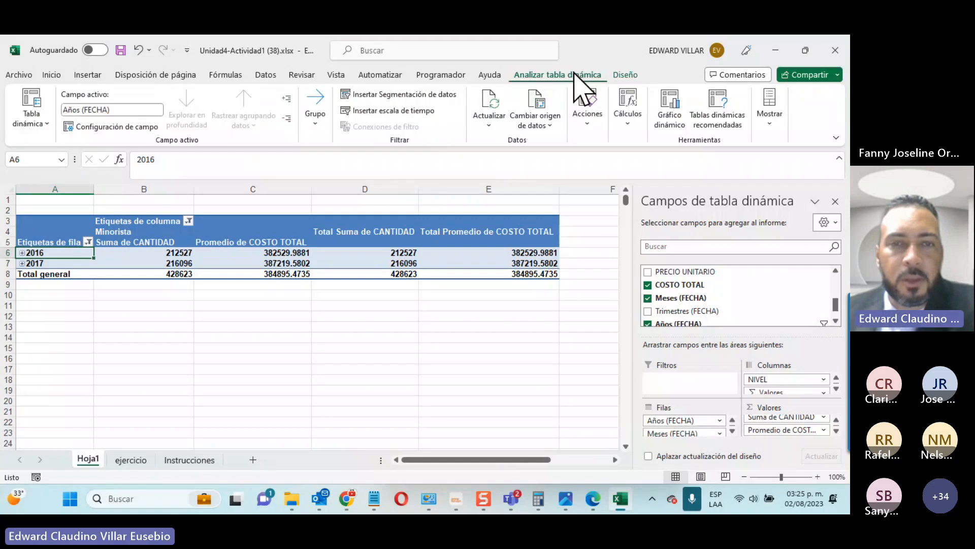
Step: Add a FECHA slicer beside the pivot and filter it to 25/01/2016
click(385, 96)
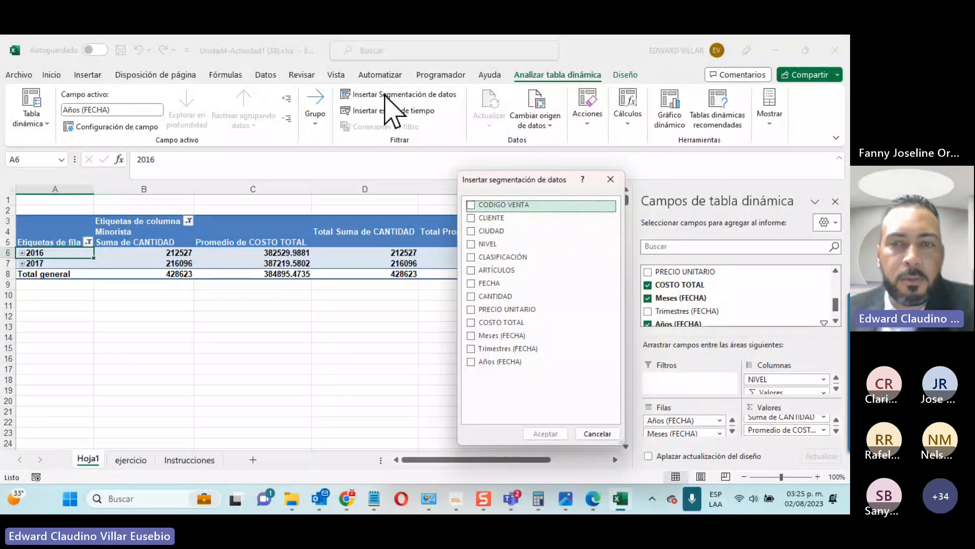
click(472, 285)
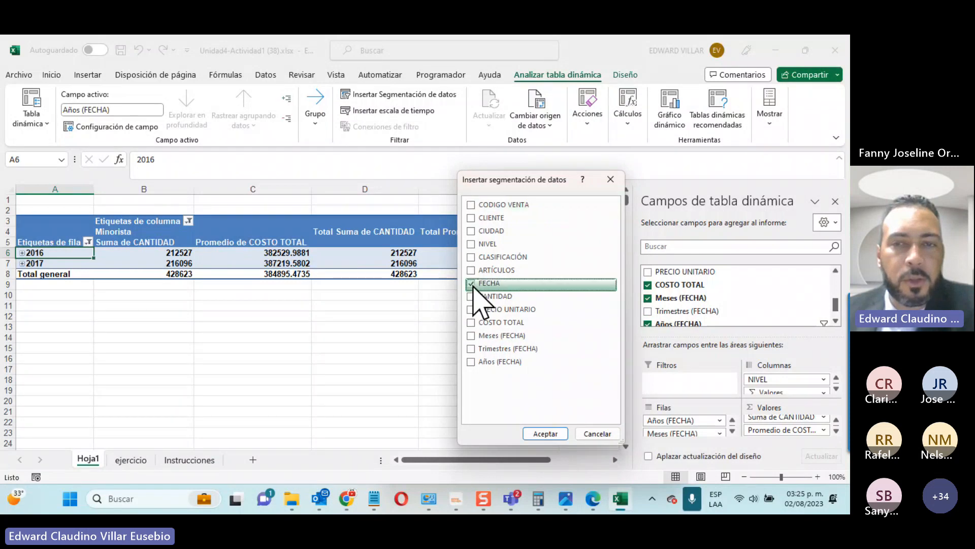
click(545, 433)
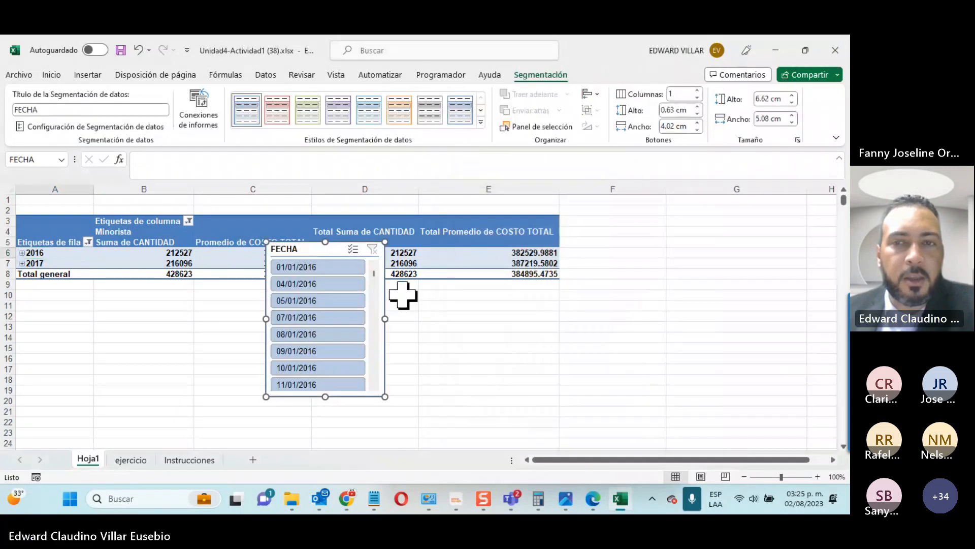
drag(283, 247, 601, 222)
scroll(642, 312, down, 3)
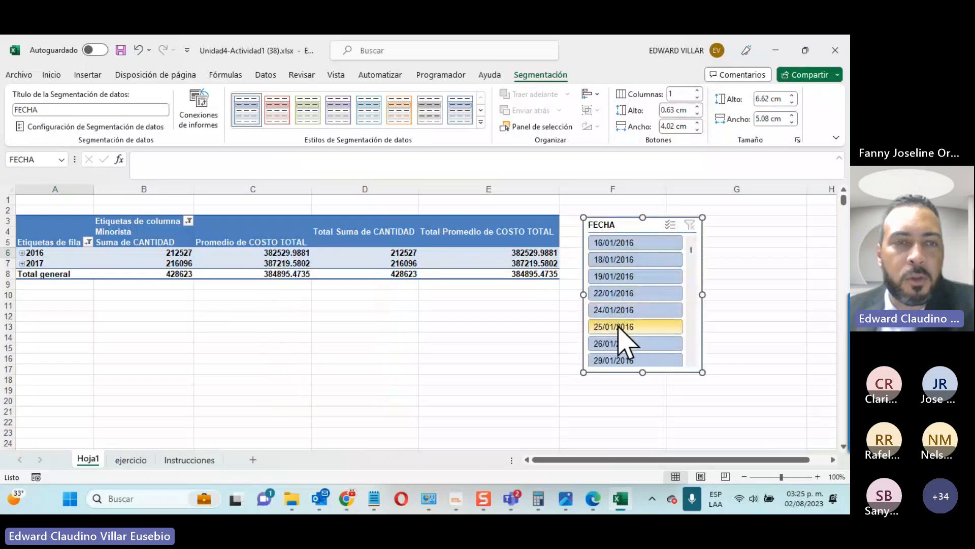
click(622, 327)
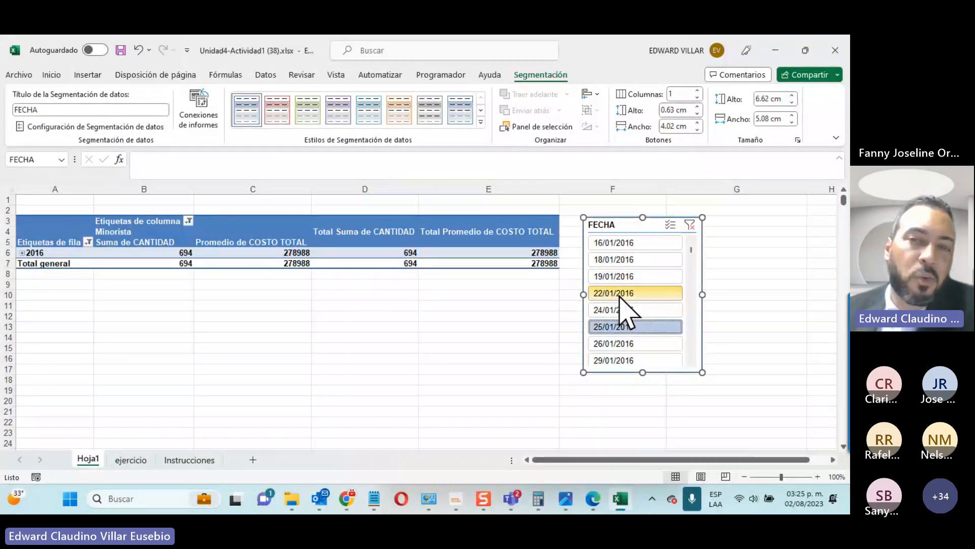
Step: Try another slicer date, delete the FECHA slicer, and return to Hoja1 via ejercicio
click(621, 310)
scroll(624, 299, down, 10)
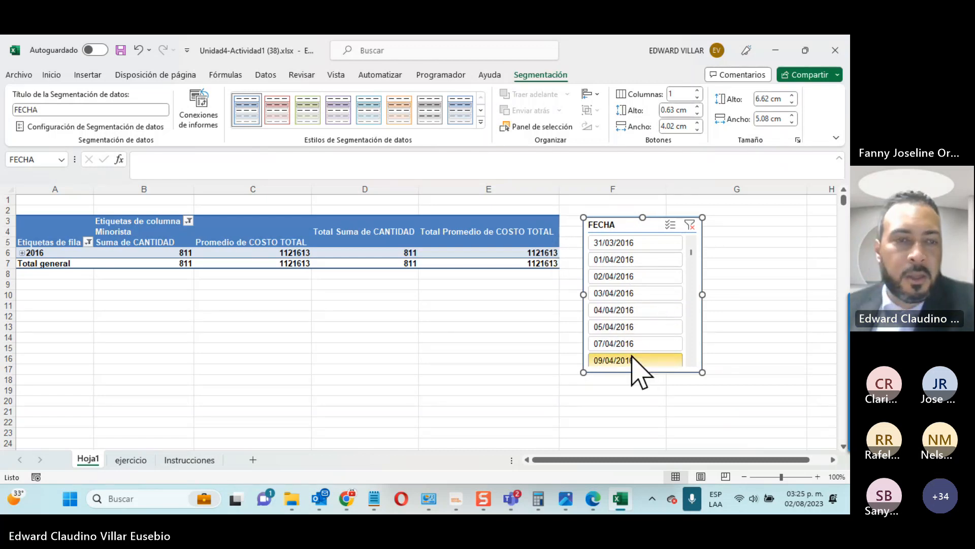
key(Delete)
click(457, 330)
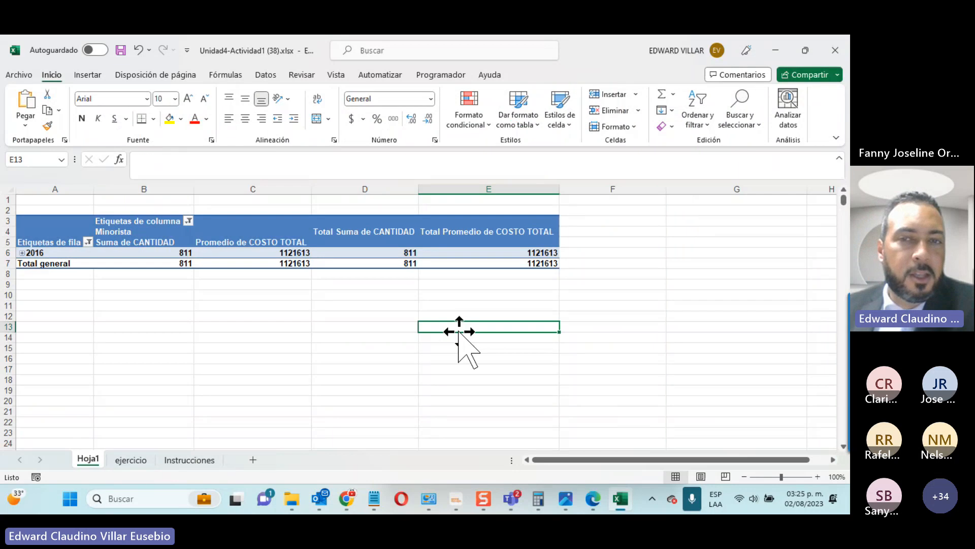
click(131, 458)
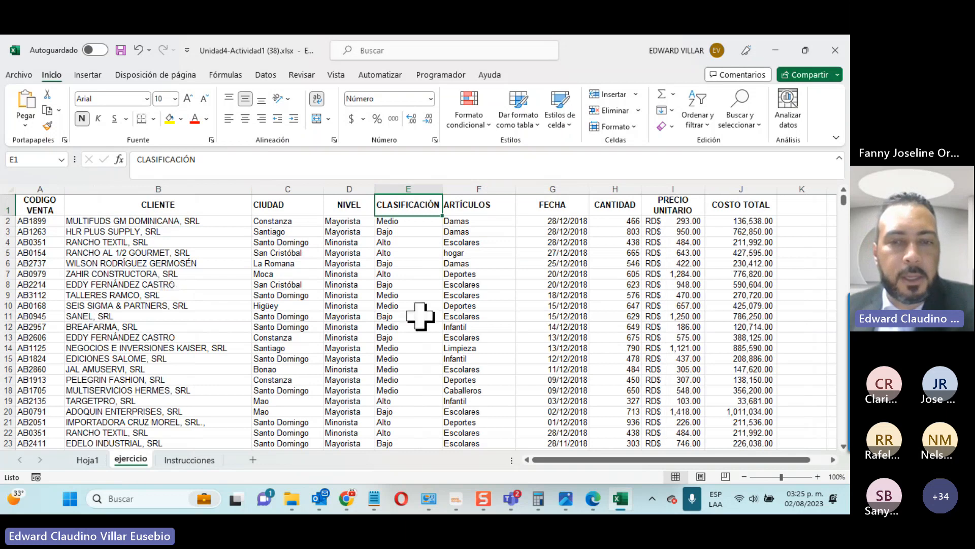
key(ctrl+Page_Up)
Step: In the Teams meeting, admit the waiting guest, turn the camera off, and toggle the microphone
click(515, 497)
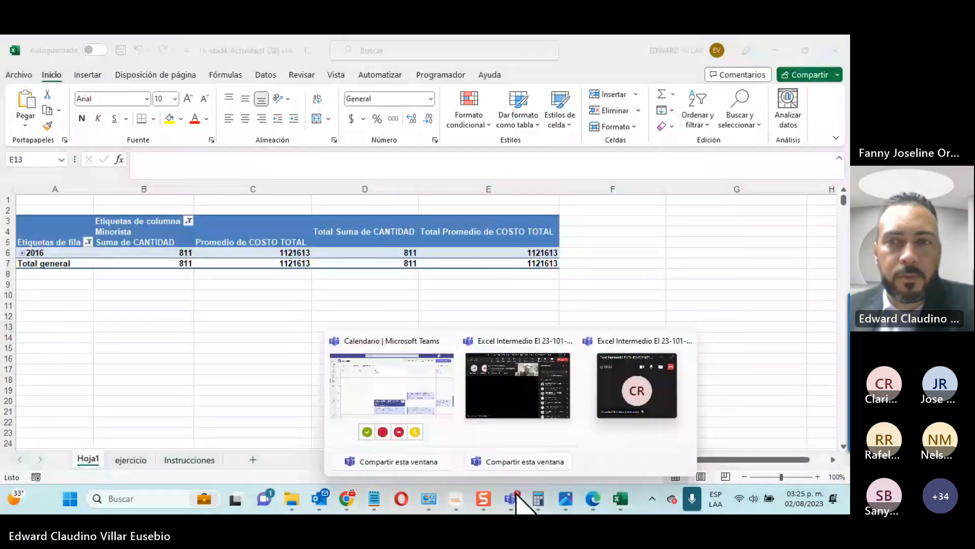
click(523, 394)
click(718, 247)
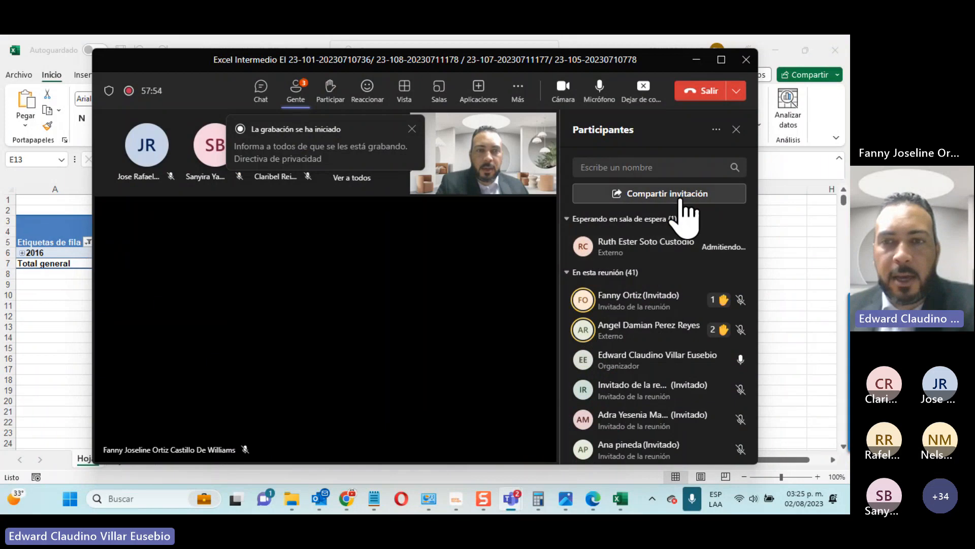
click(562, 91)
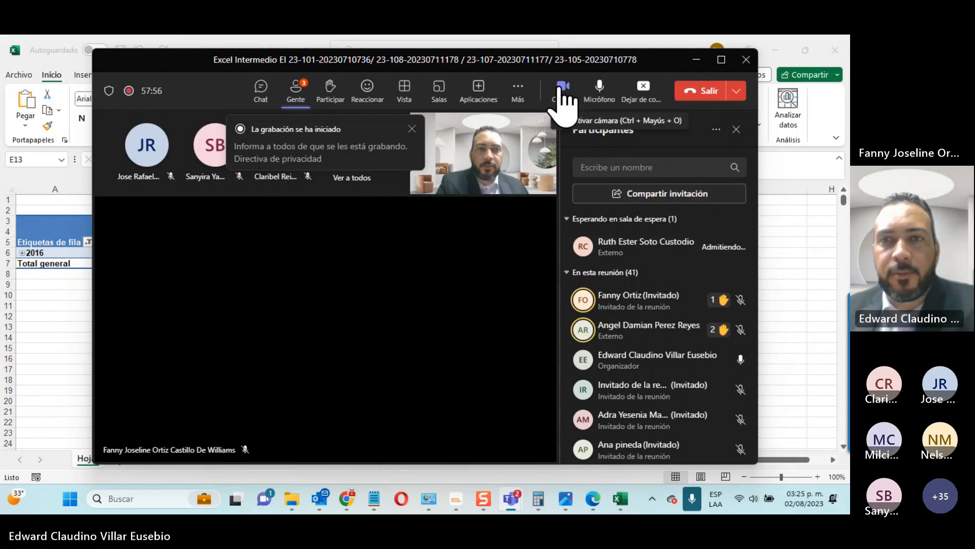
click(600, 90)
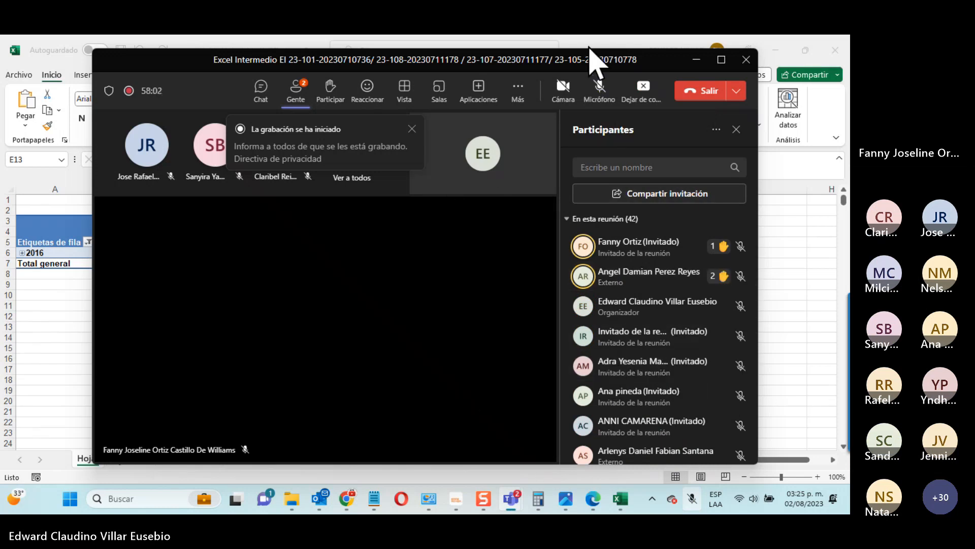
click(599, 94)
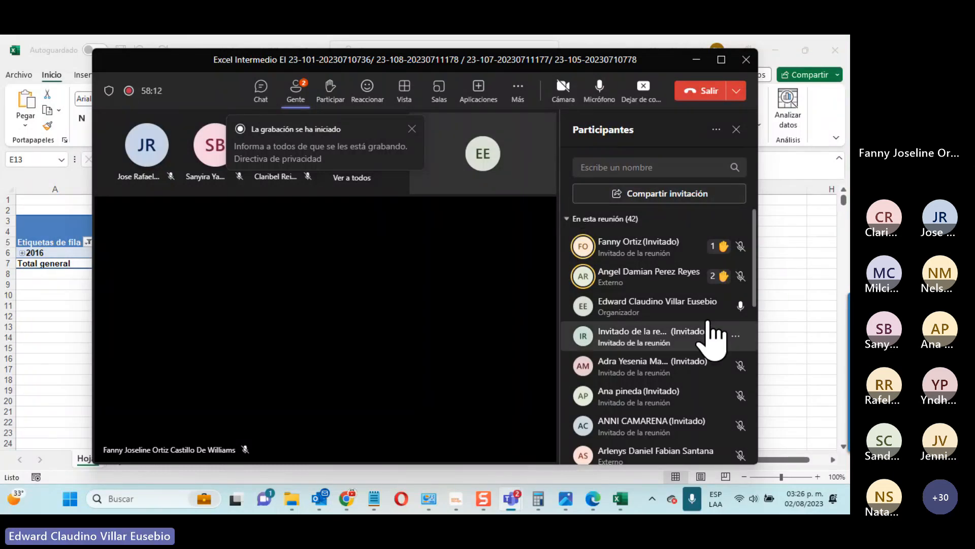
Step: Lower two participants' raised hands, admit the newly waiting guest, and minimize Teams back to Excel
right_click(717, 277)
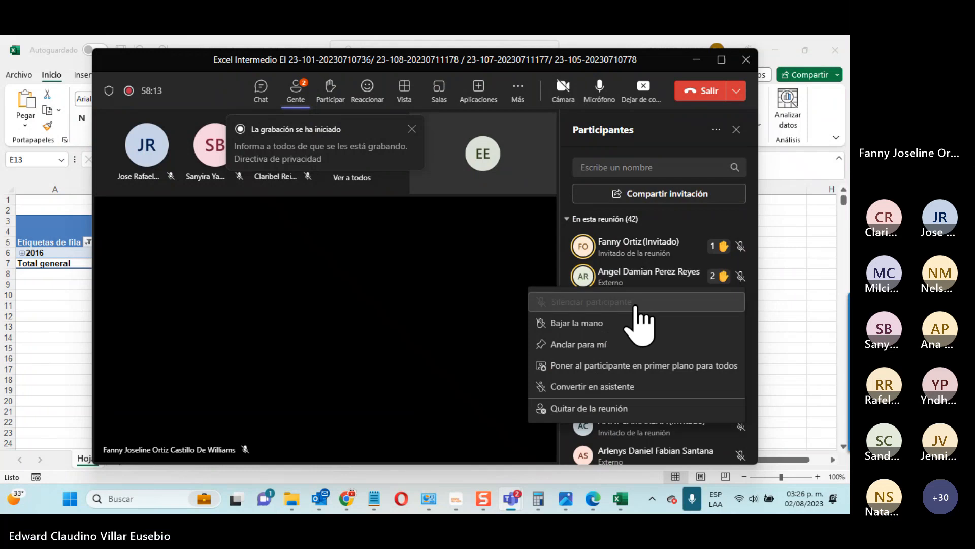
click(641, 321)
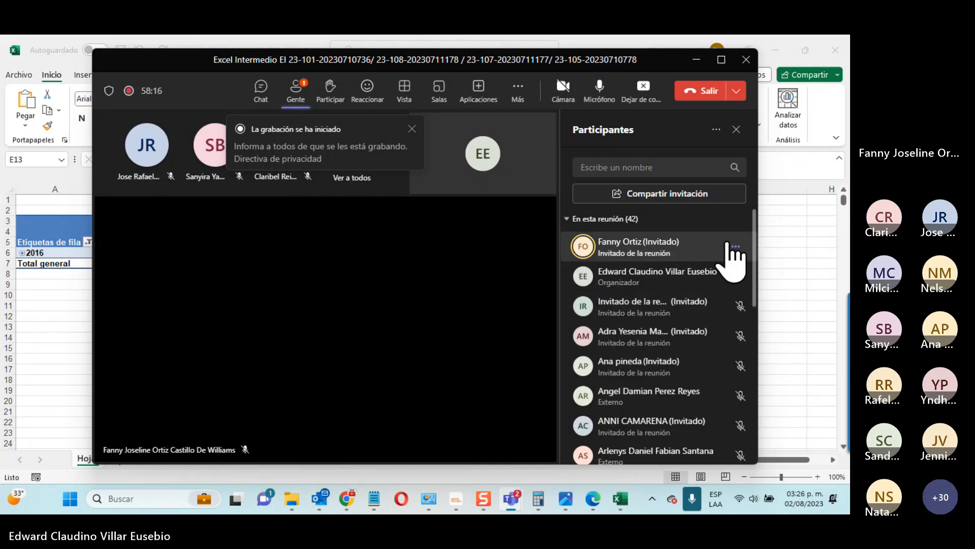
click(736, 247)
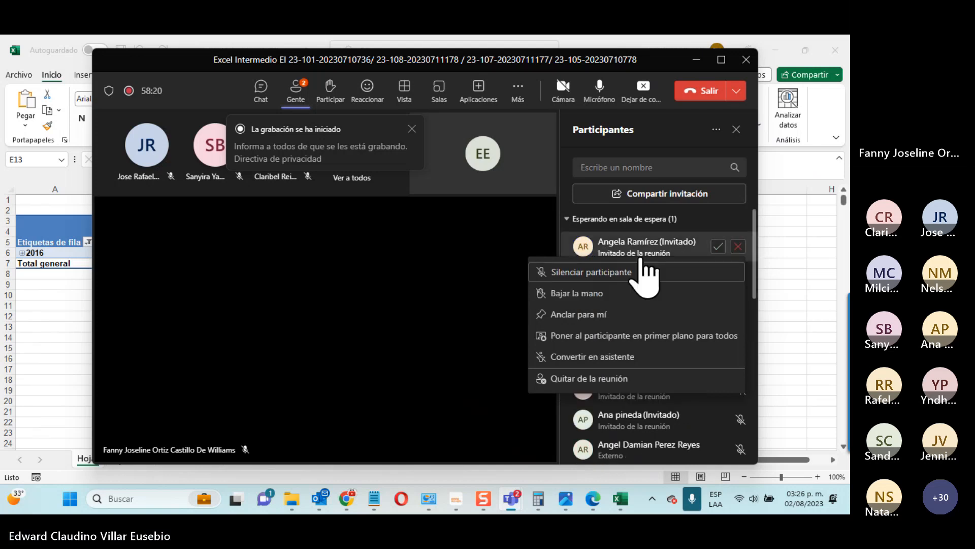
click(718, 246)
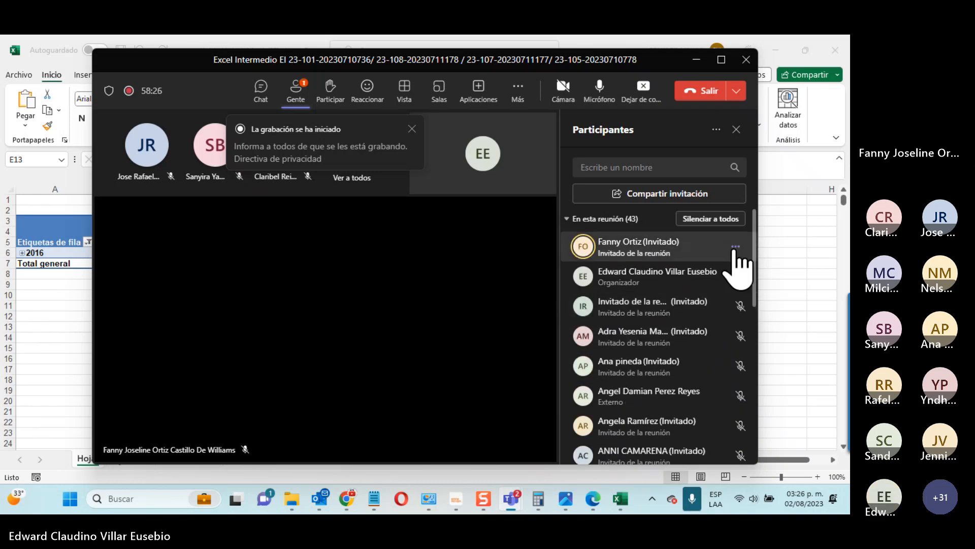
click(733, 248)
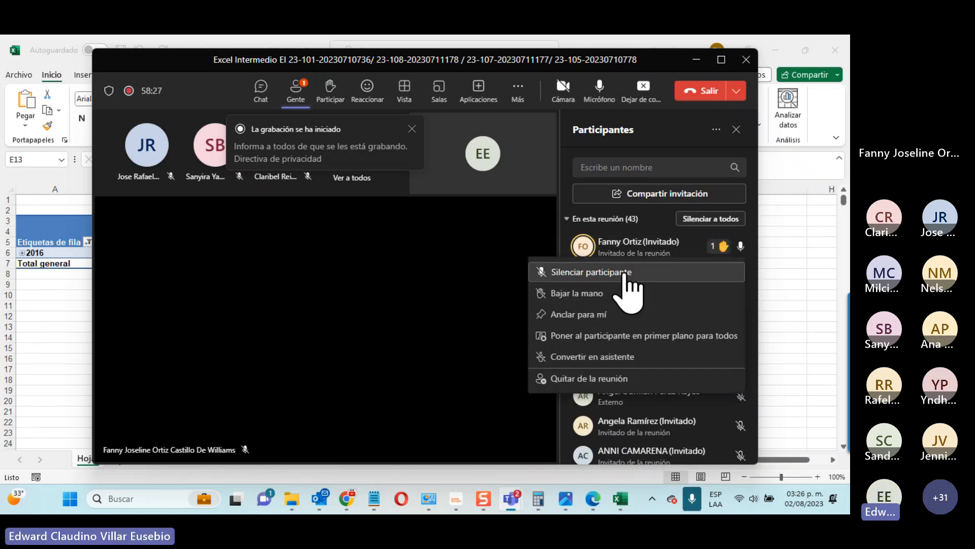
click(589, 294)
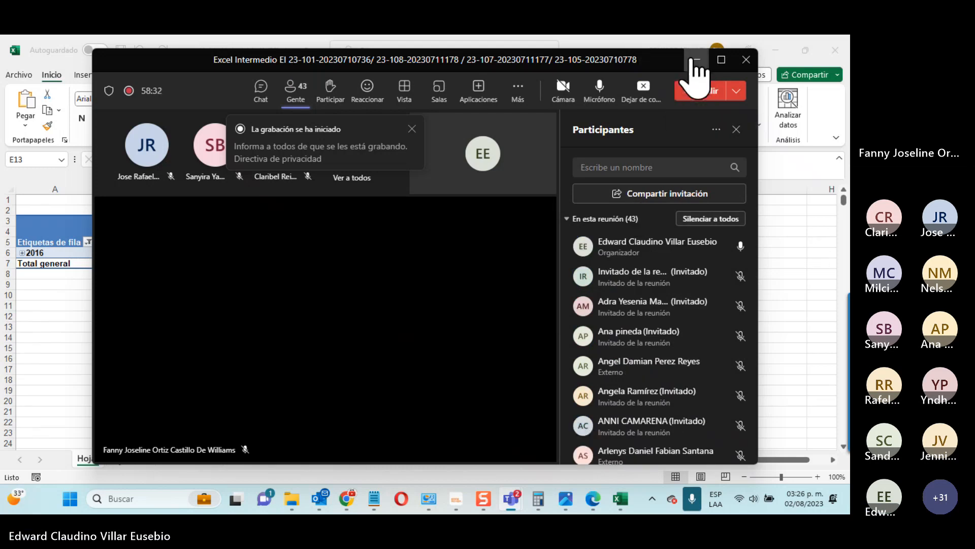
click(697, 61)
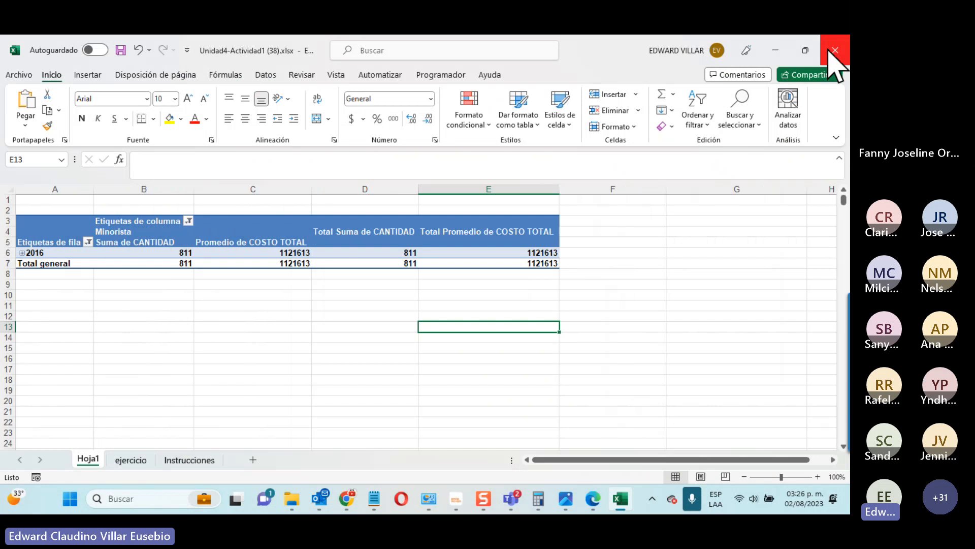
Step: Cancel closing the workbook so the pivot table stays open
click(835, 50)
click(737, 263)
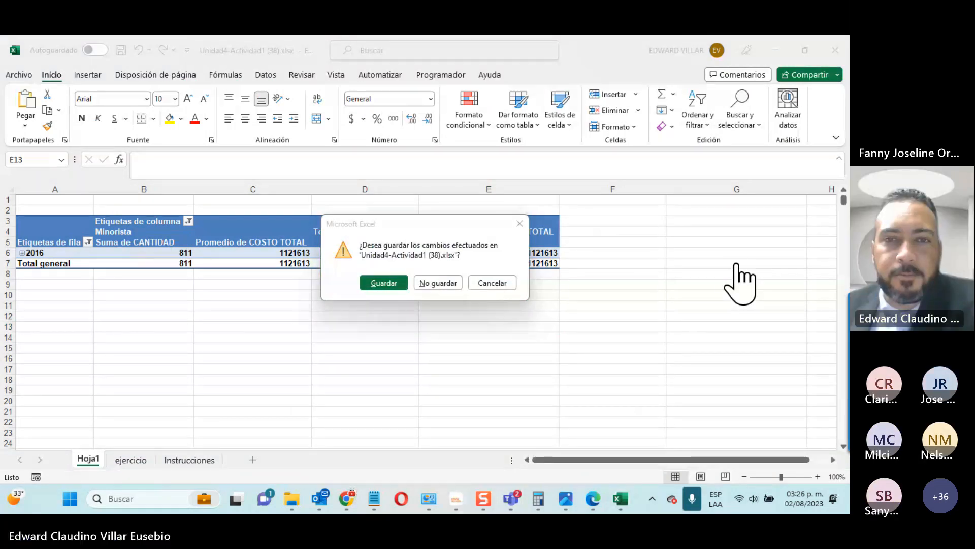
click(476, 283)
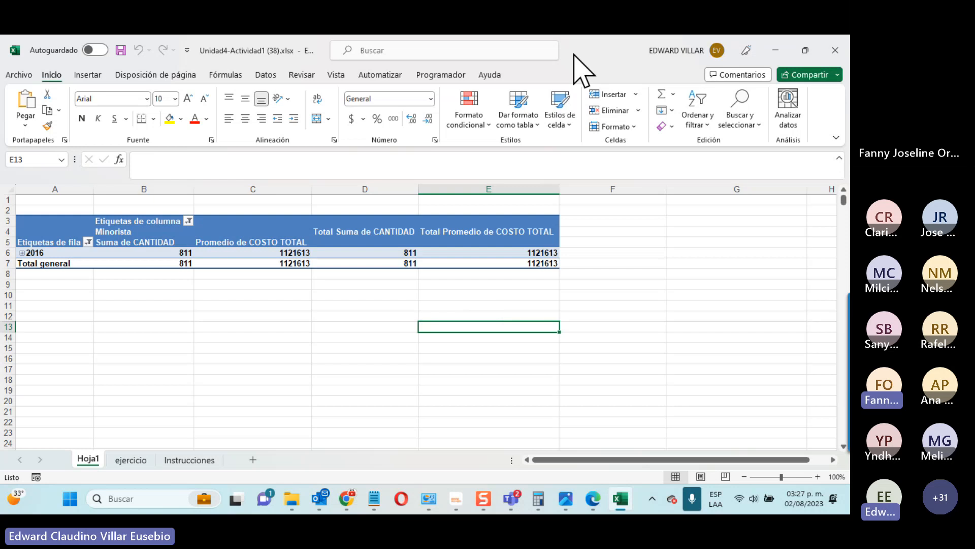
Step: Mute all meeting attendees in Teams, then return to Excel and select cell E10
click(804, 248)
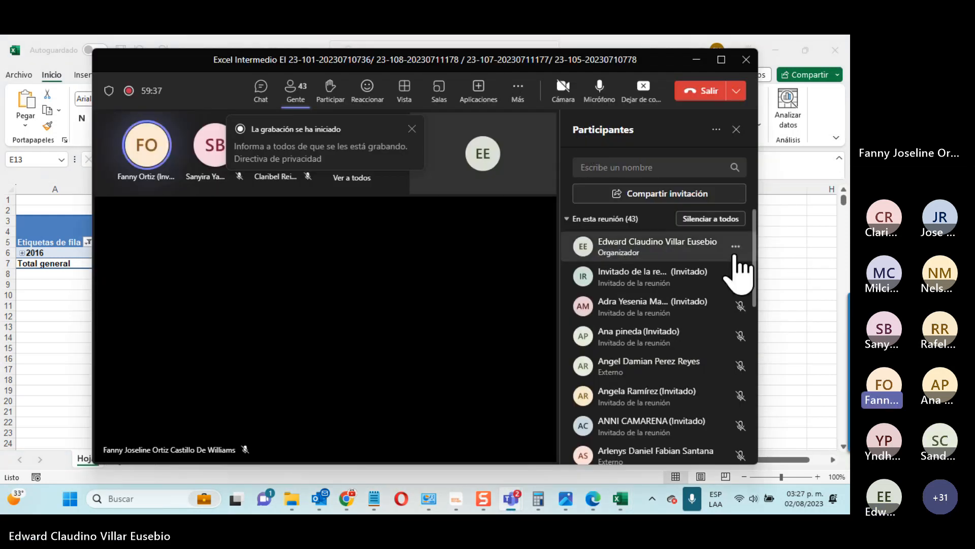
click(716, 220)
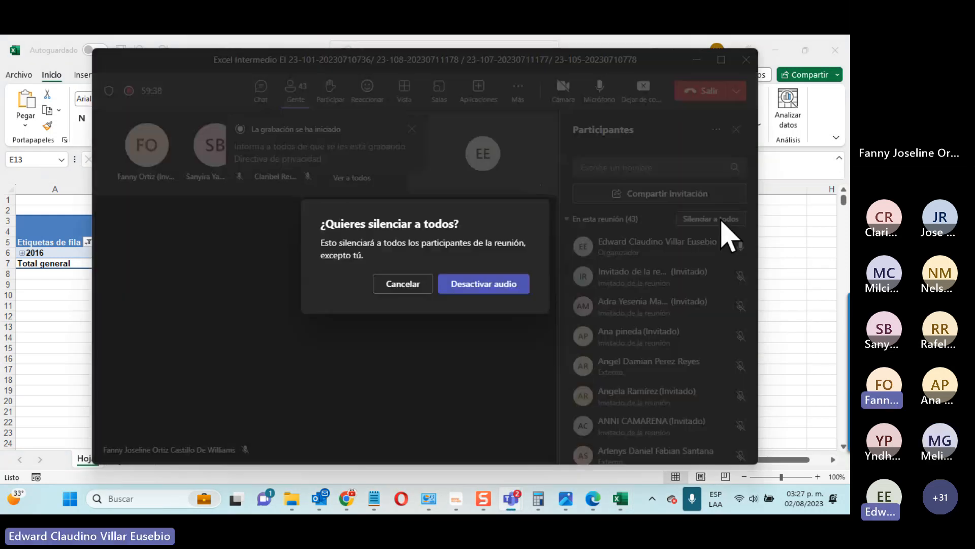
click(485, 284)
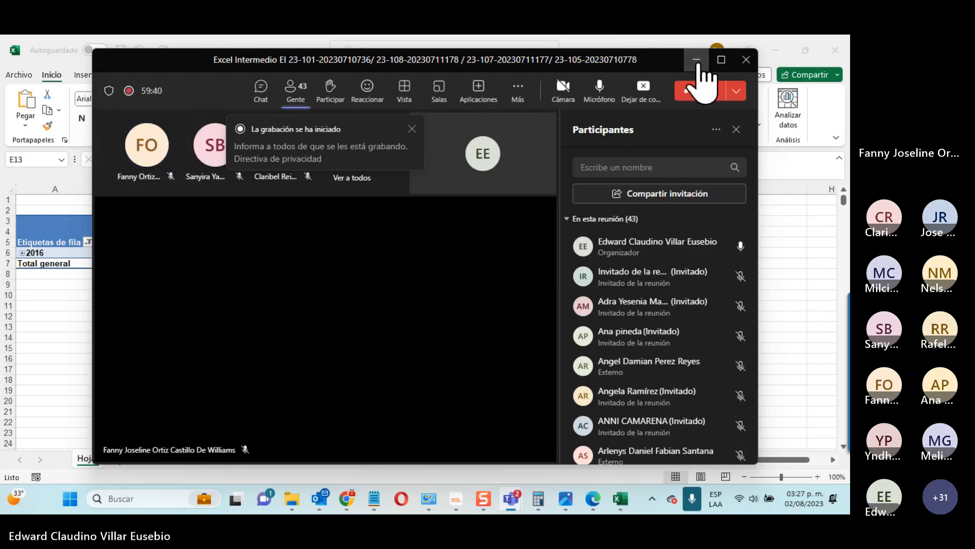
click(697, 60)
click(512, 296)
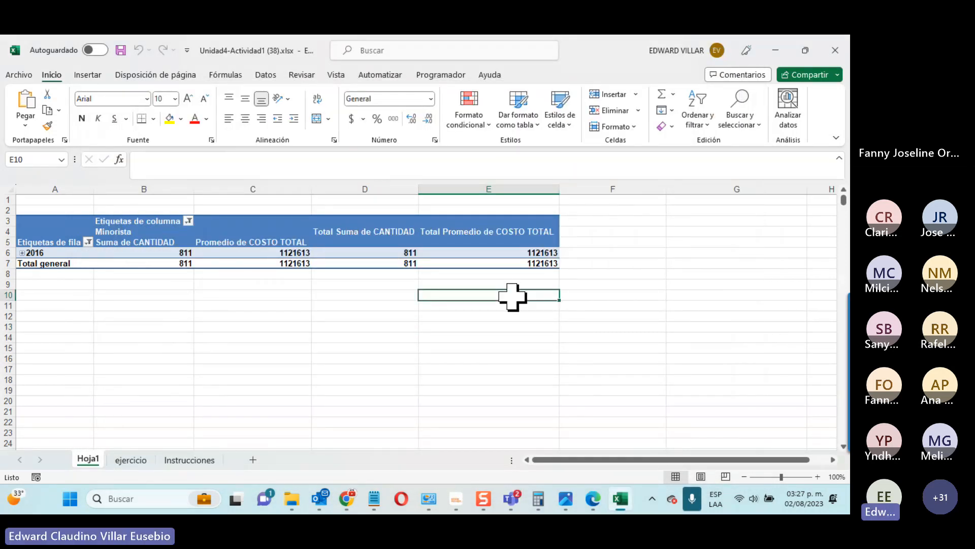
Step: Close the pivot workbook without saving and open Unidad4-Actividad2 (41).xlsx from Chrome's downloads
click(835, 49)
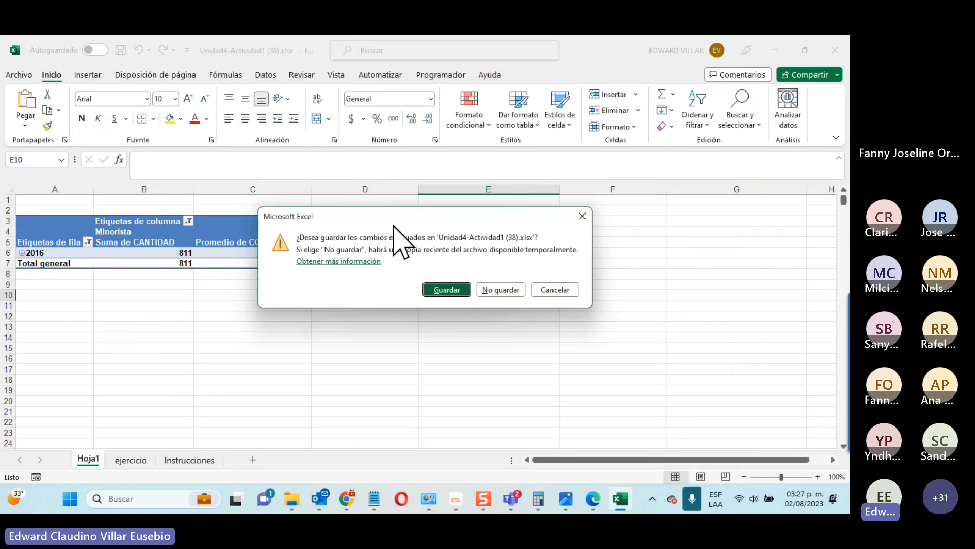
click(489, 282)
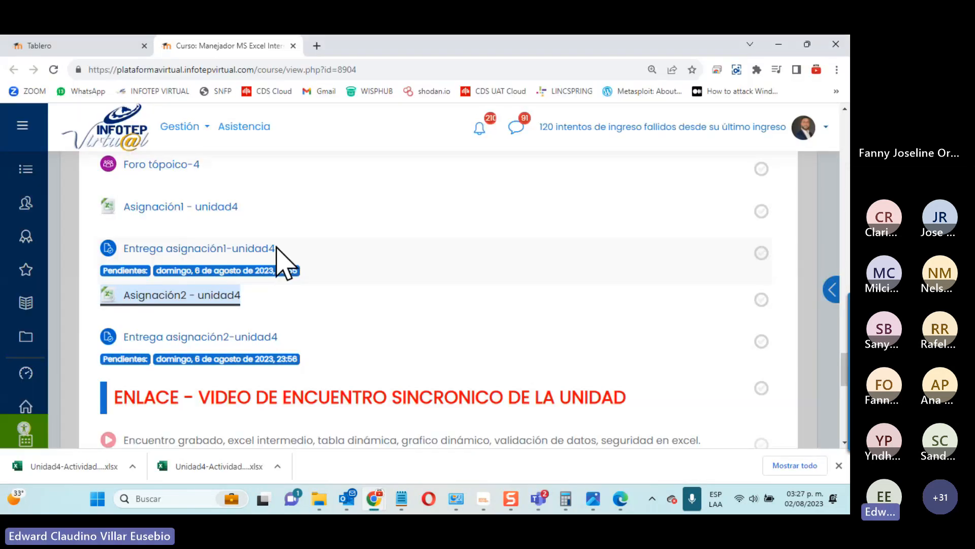
click(71, 466)
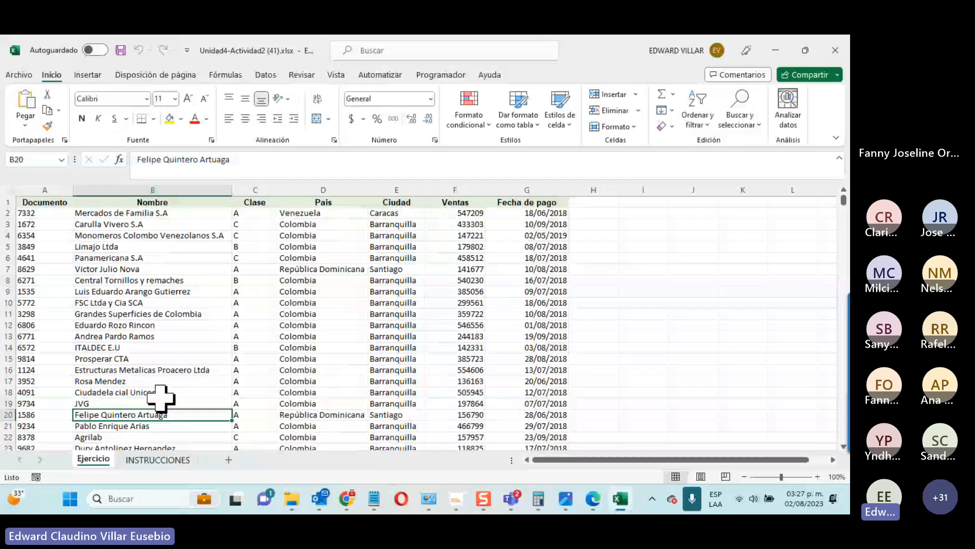
click(155, 459)
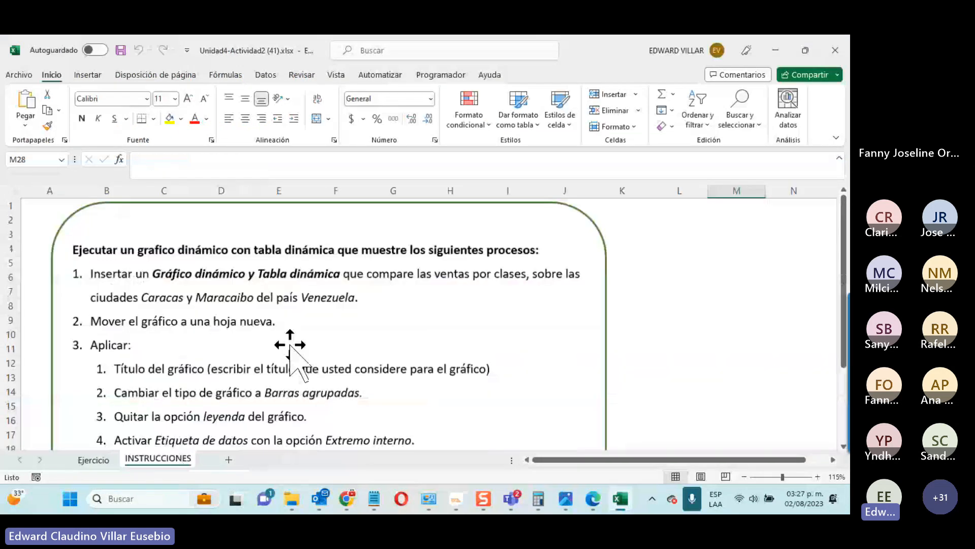
scroll(333, 312, down, 2)
scroll(335, 315, up, 2)
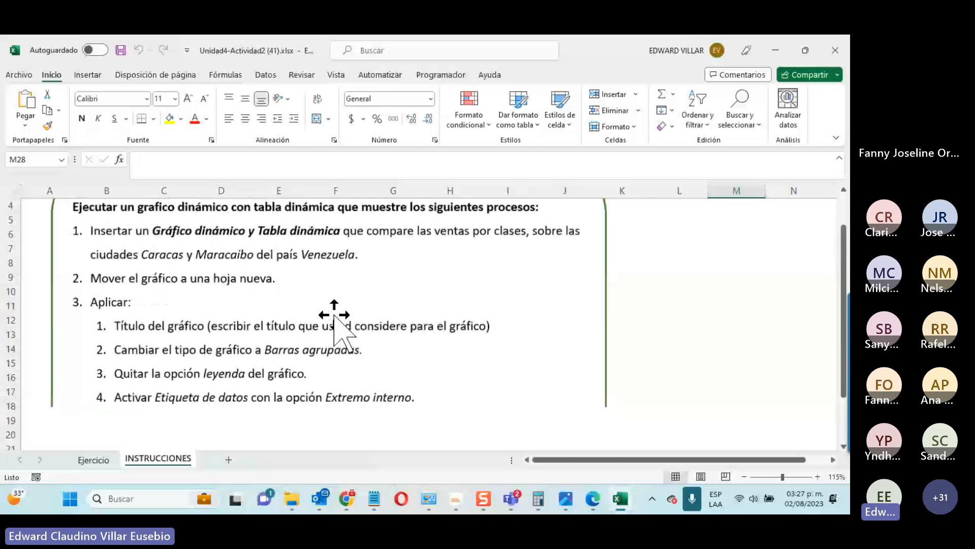
scroll(334, 315, up, 1)
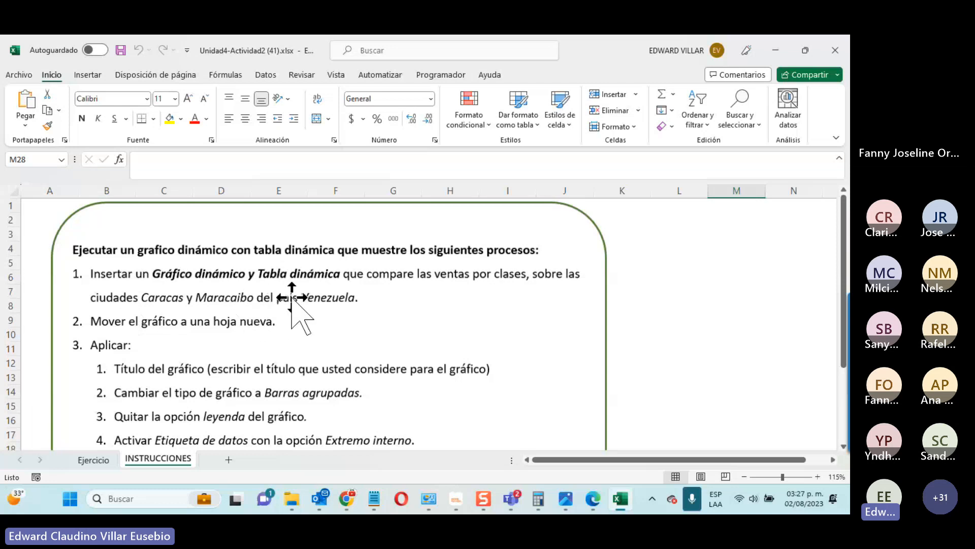
click(759, 323)
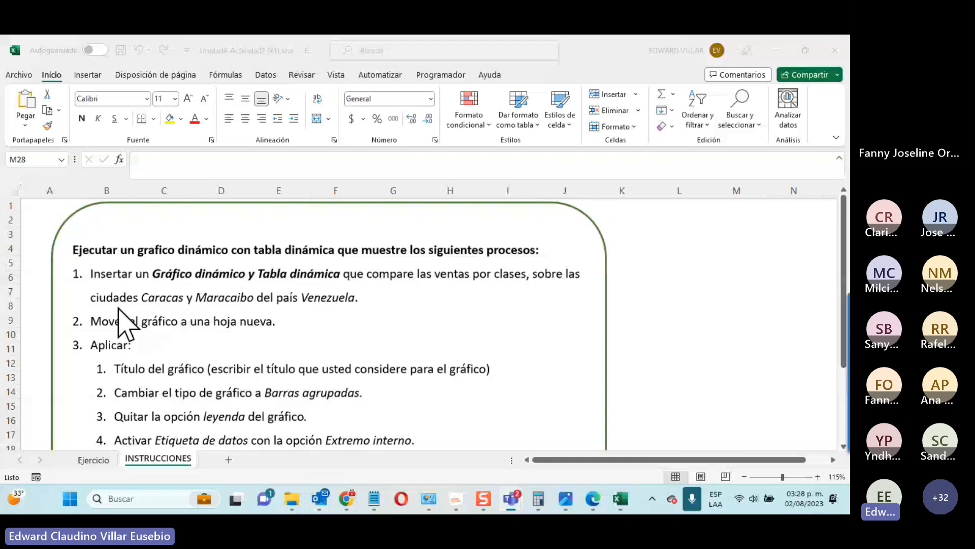
click(106, 459)
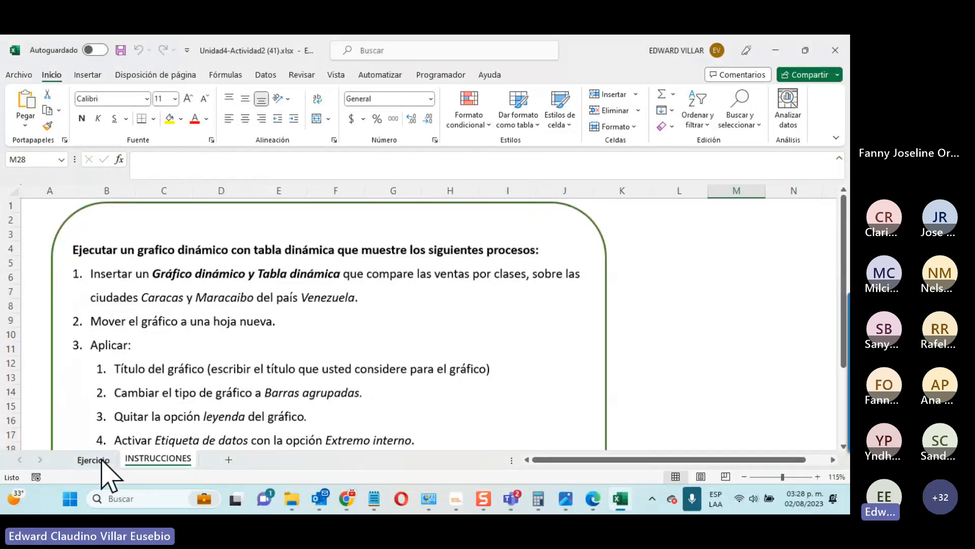
click(102, 460)
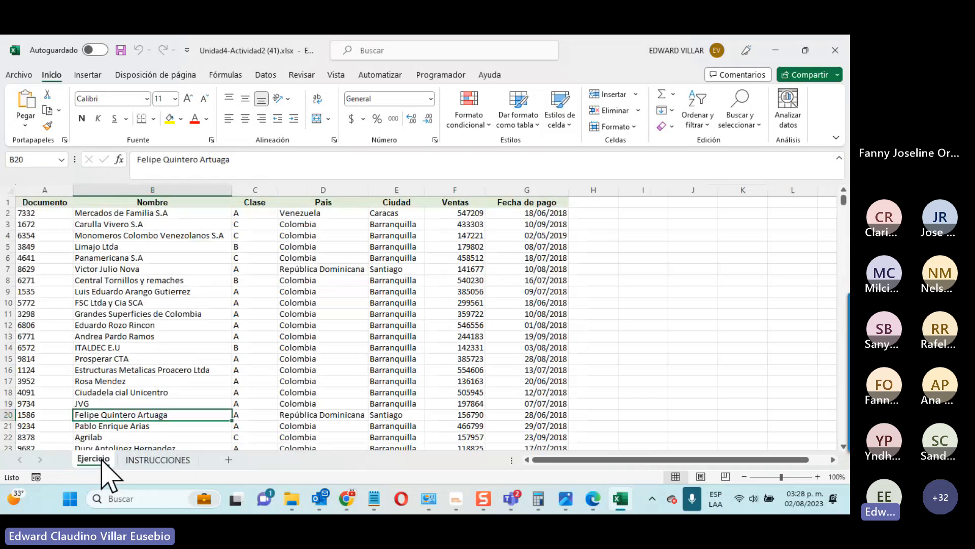
click(152, 302)
click(88, 74)
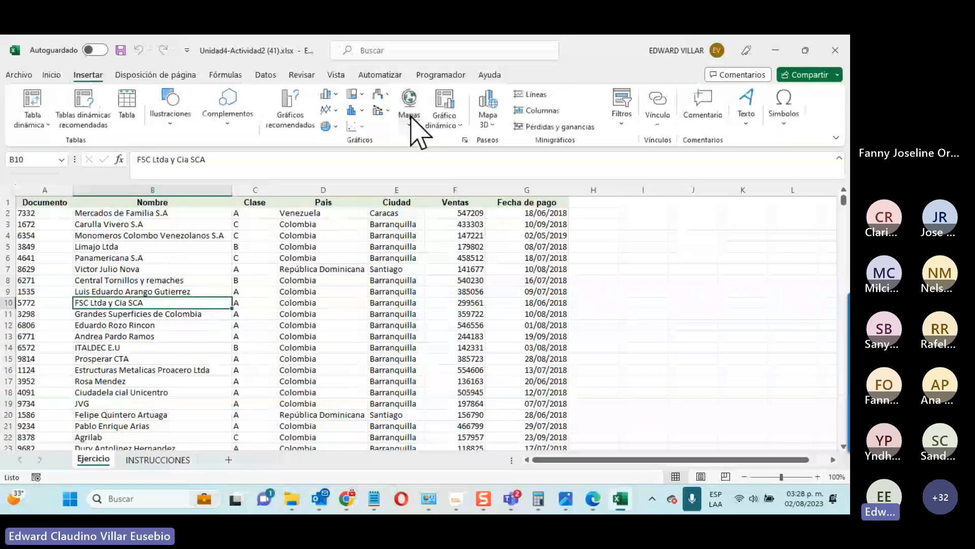
click(445, 117)
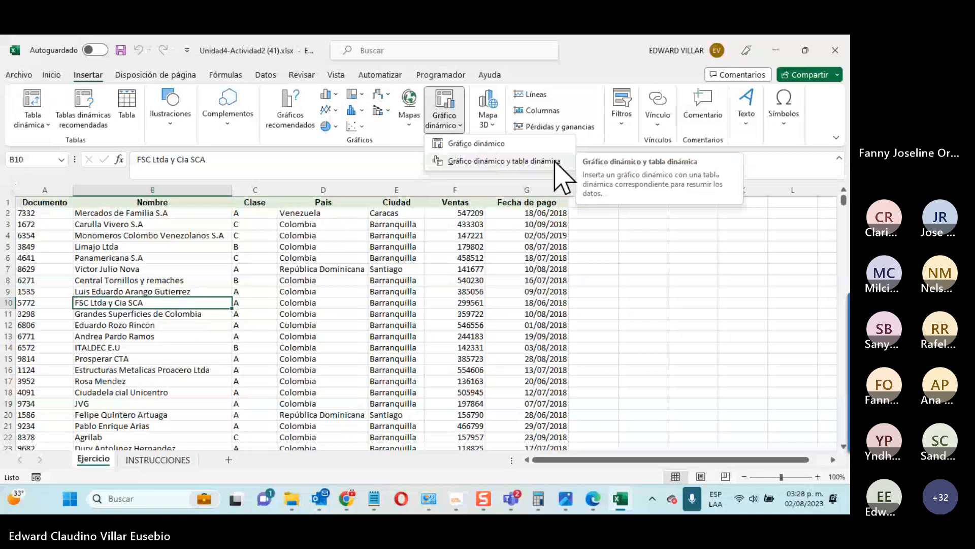
click(556, 161)
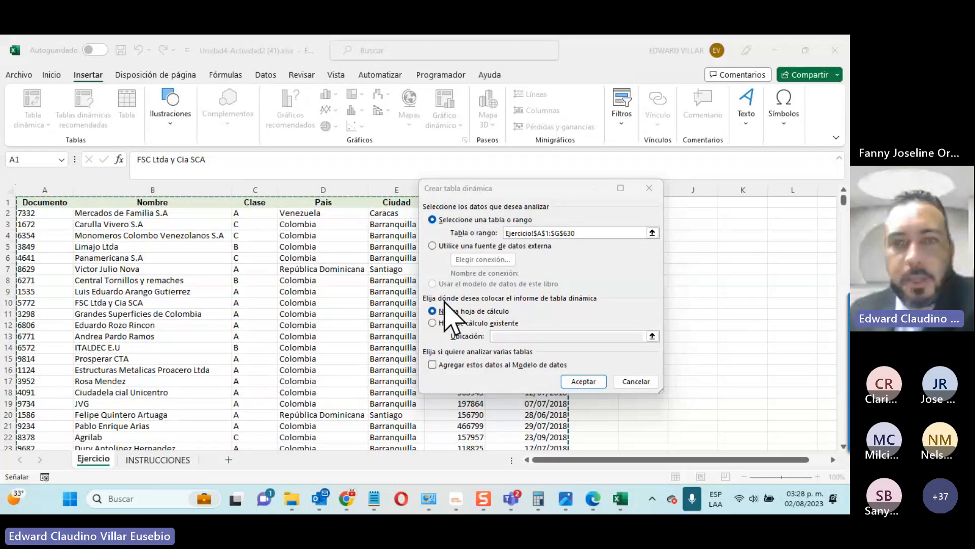
click(582, 382)
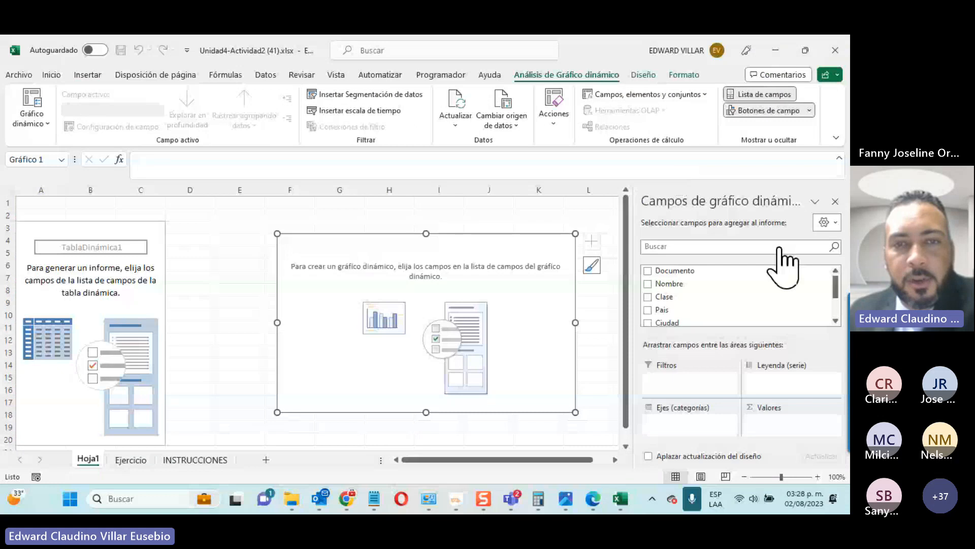
click(426, 277)
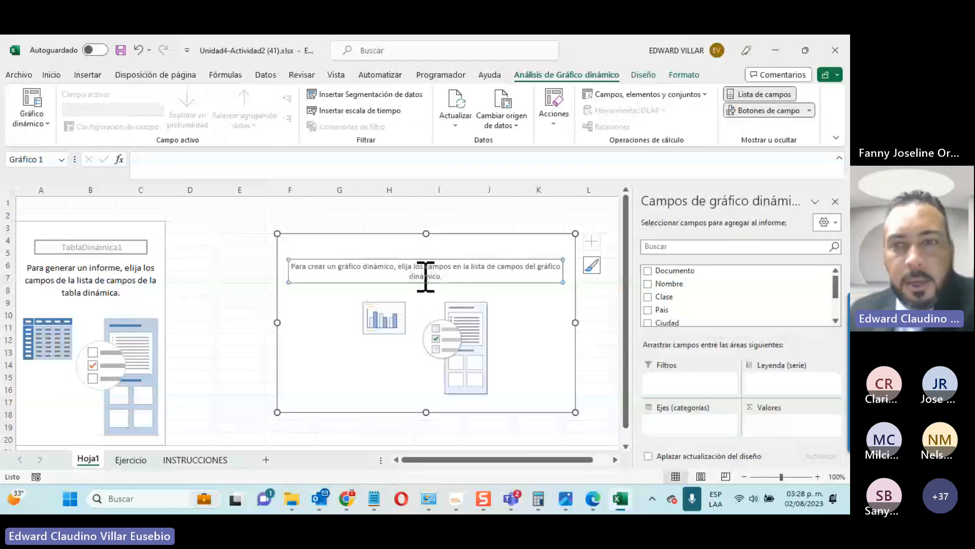
click(139, 230)
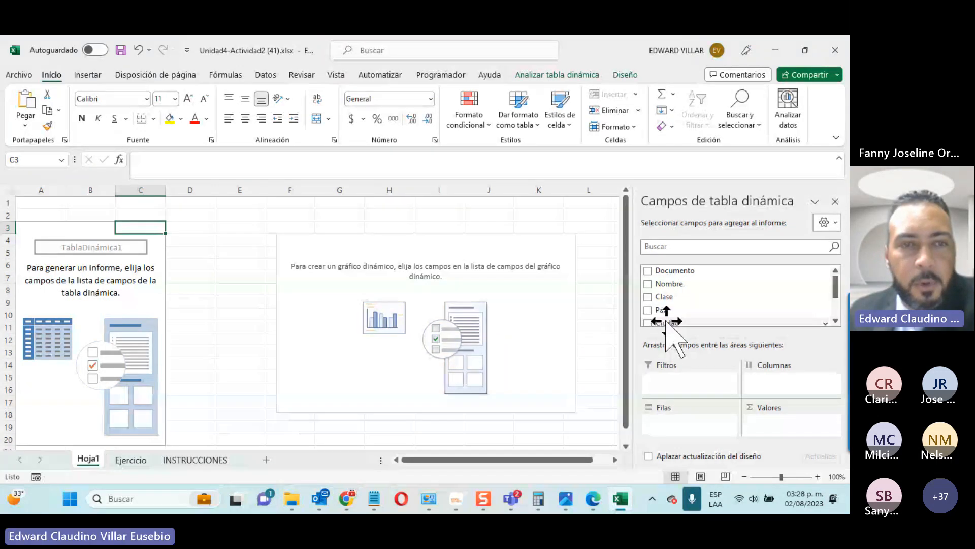
Step: Review the activity steps on the INSTRUCCIONES sheet, then return to the Hoja1 pivot table
click(195, 459)
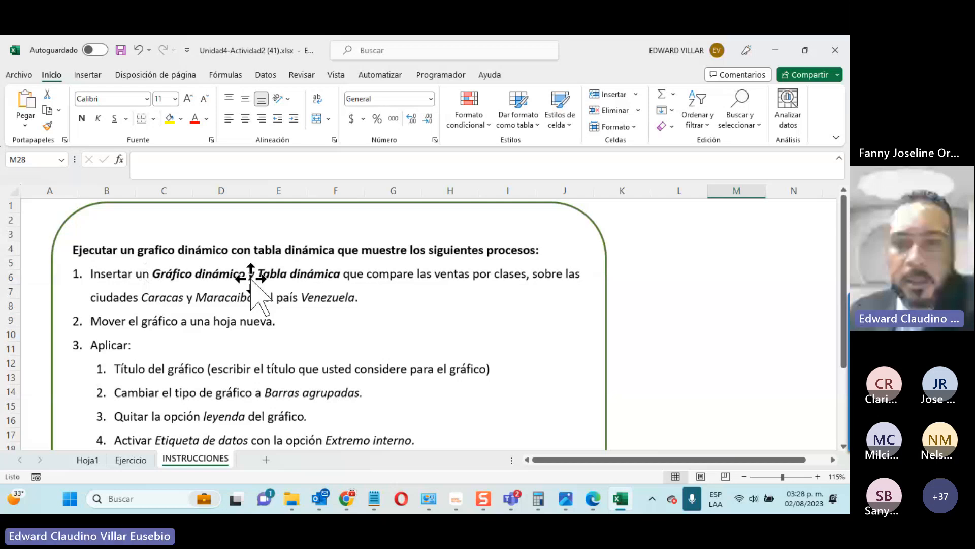
click(81, 459)
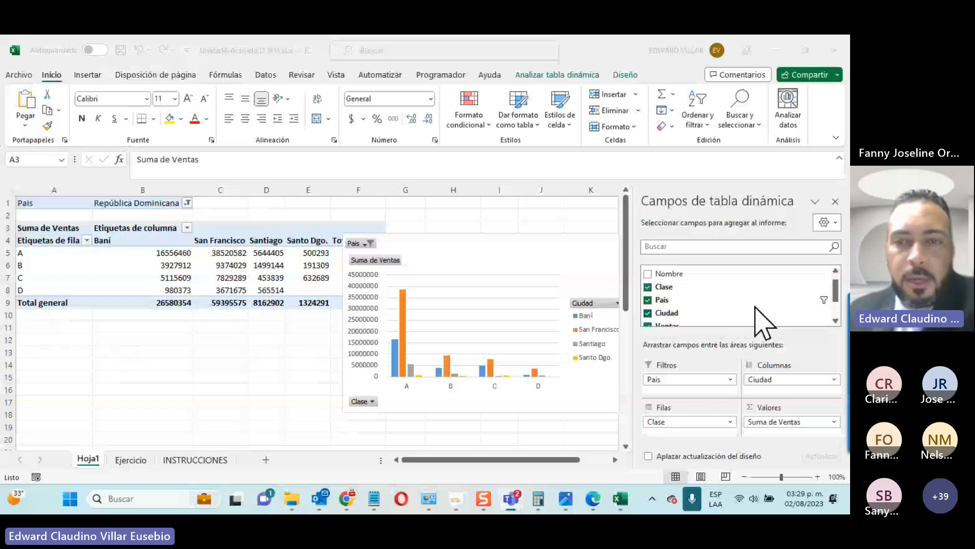
Step: Set the País filter to Venezuela, glance at the Ejercicio source data, and return to Hoja1
click(705, 387)
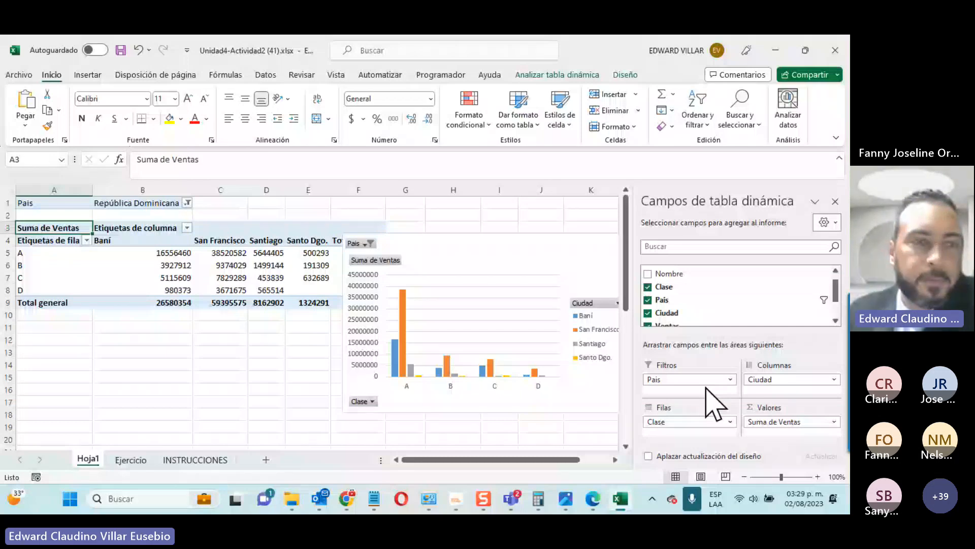
click(187, 203)
click(87, 269)
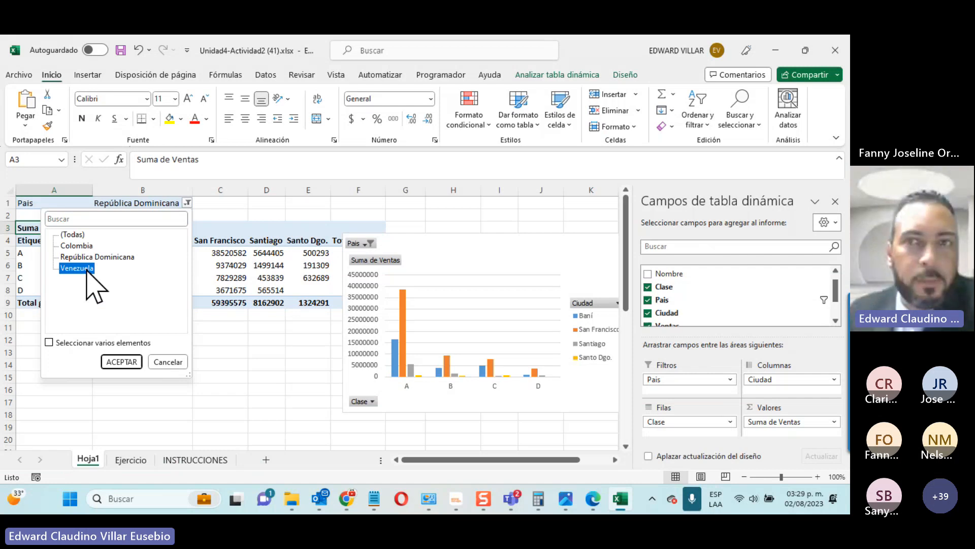
click(131, 460)
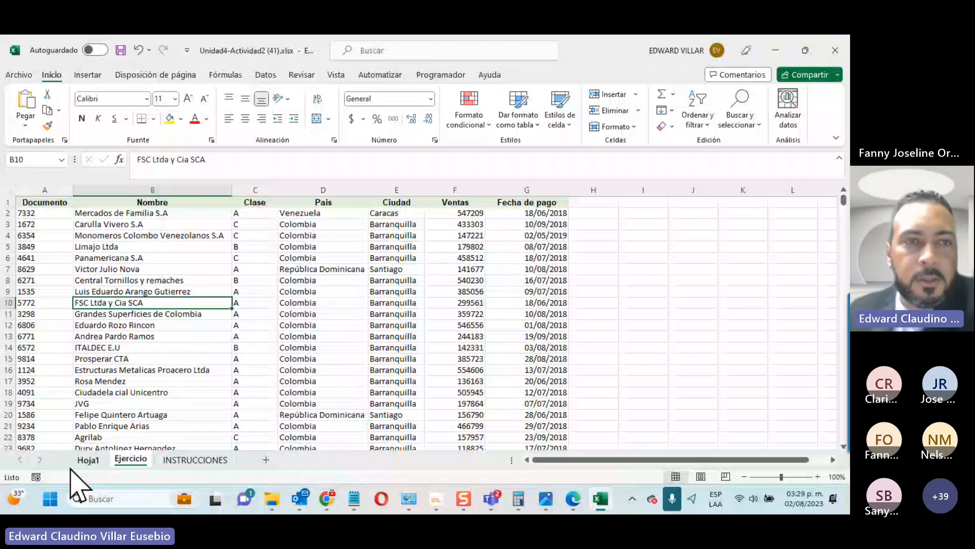
click(79, 462)
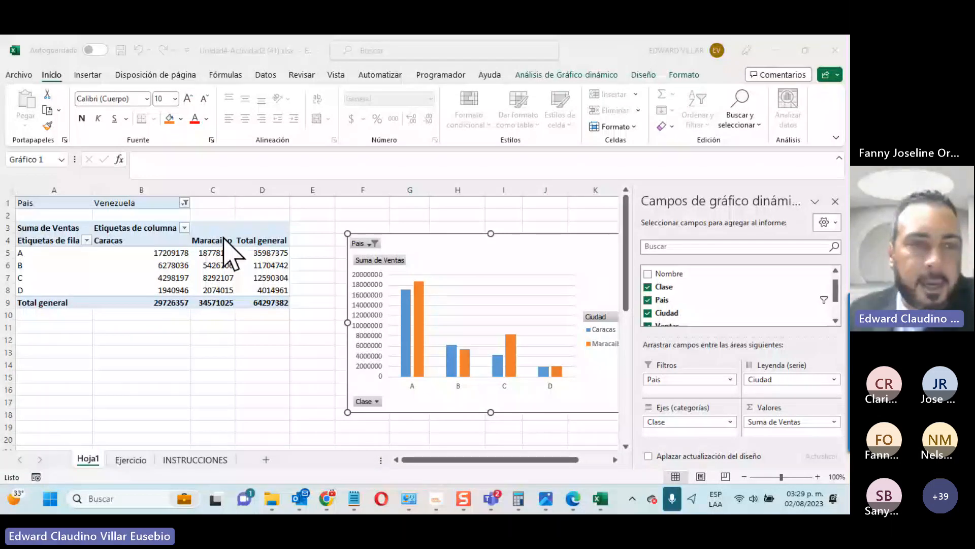
Step: Filter the pivot's Clase row labels to show only classes A and B
click(183, 228)
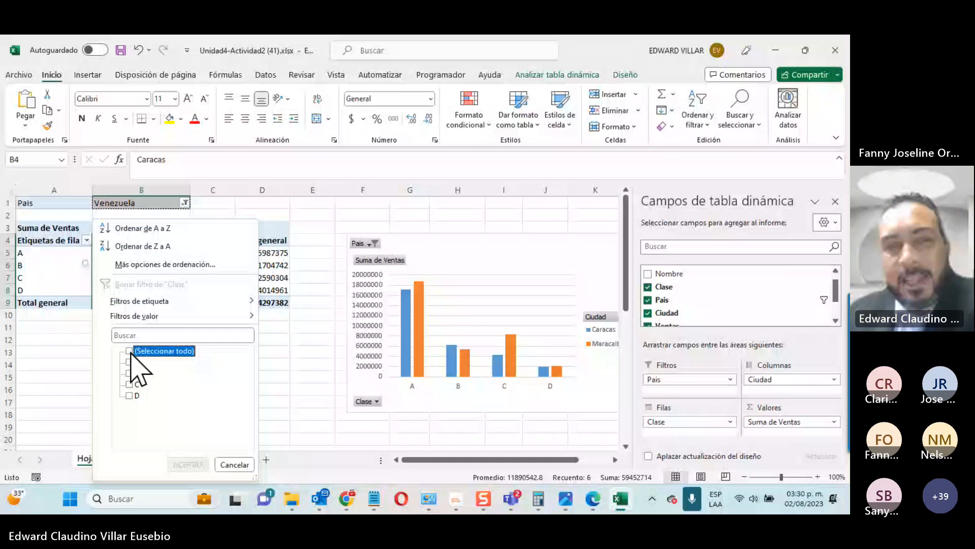
click(129, 362)
click(129, 373)
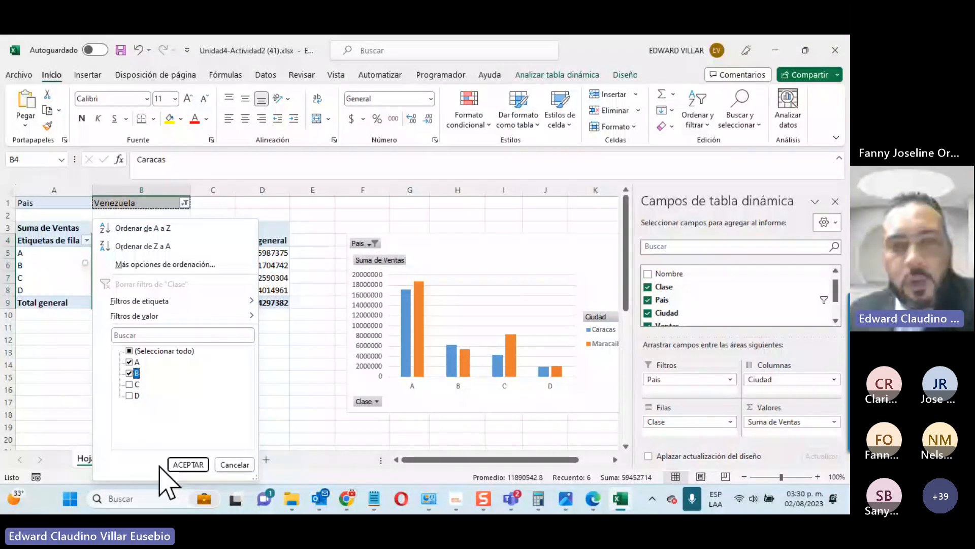
click(196, 463)
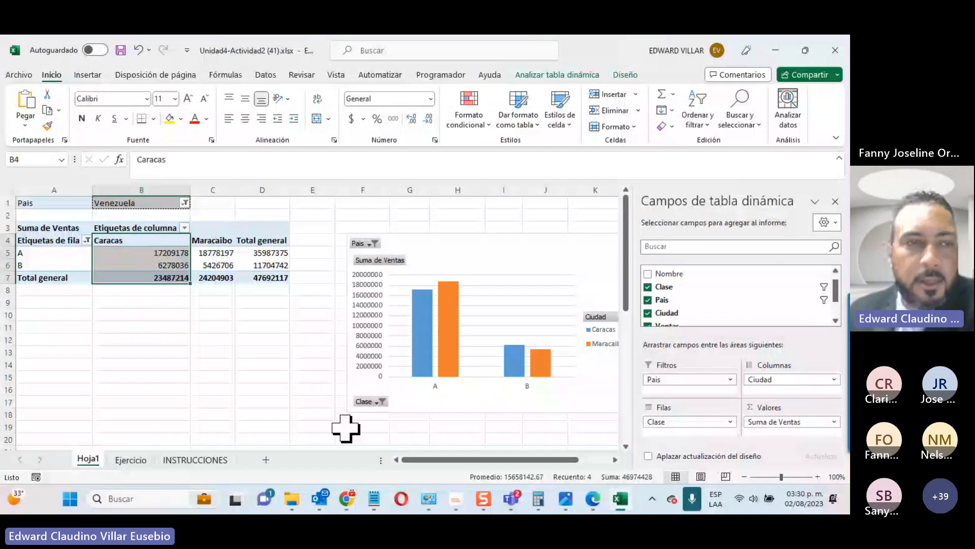
Step: Add class C through the chart's Clase filter button
click(381, 402)
click(234, 304)
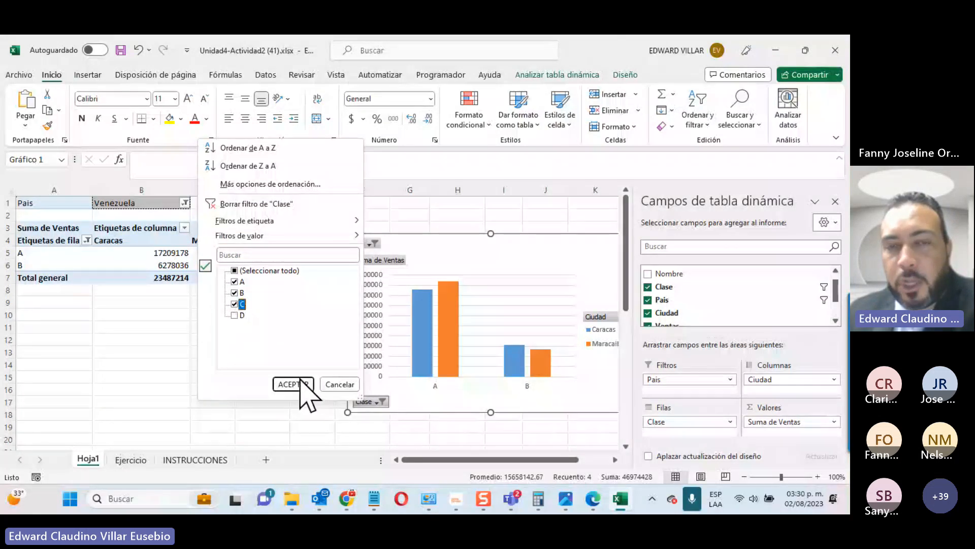
click(298, 384)
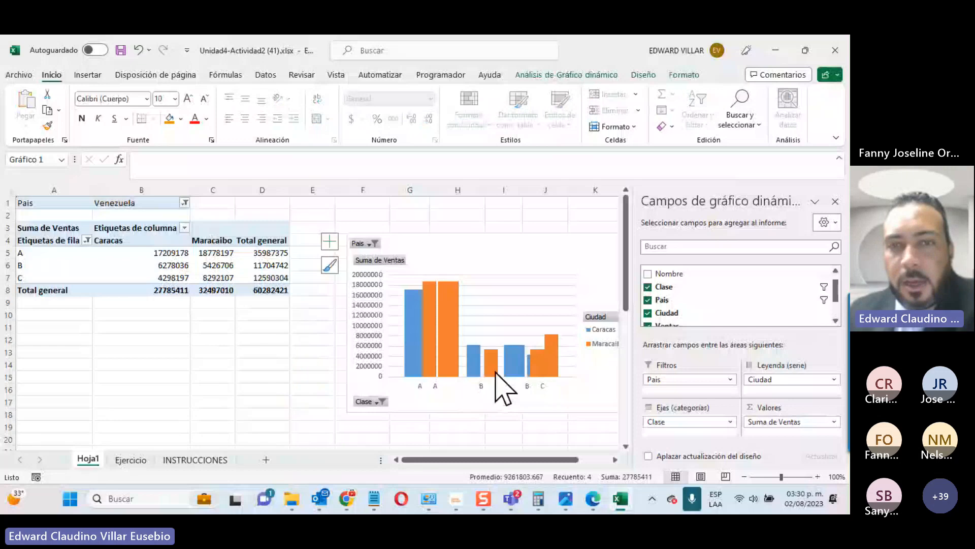
Step: Move the pivot chart to a new chart sheet named Gráfico1 via Mover gráfico
right_click(481, 326)
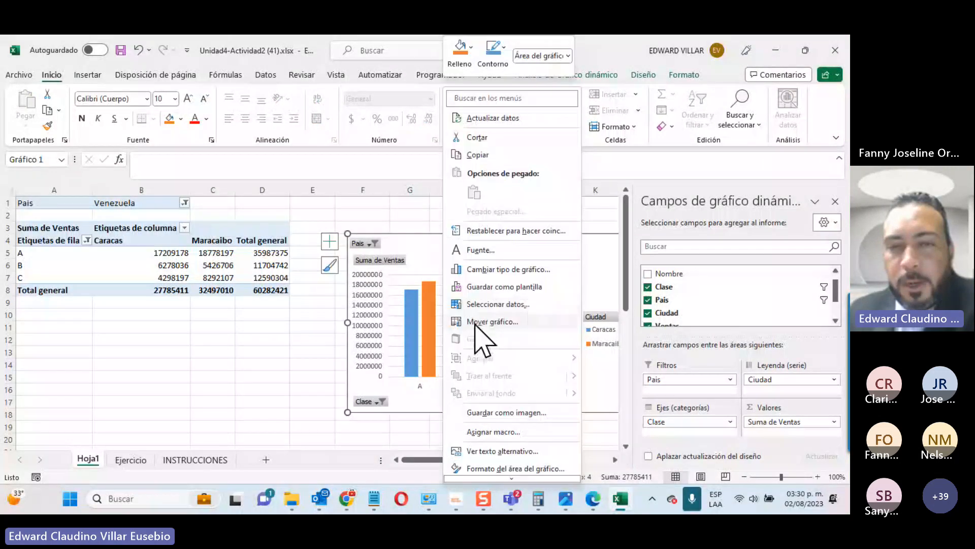
click(480, 322)
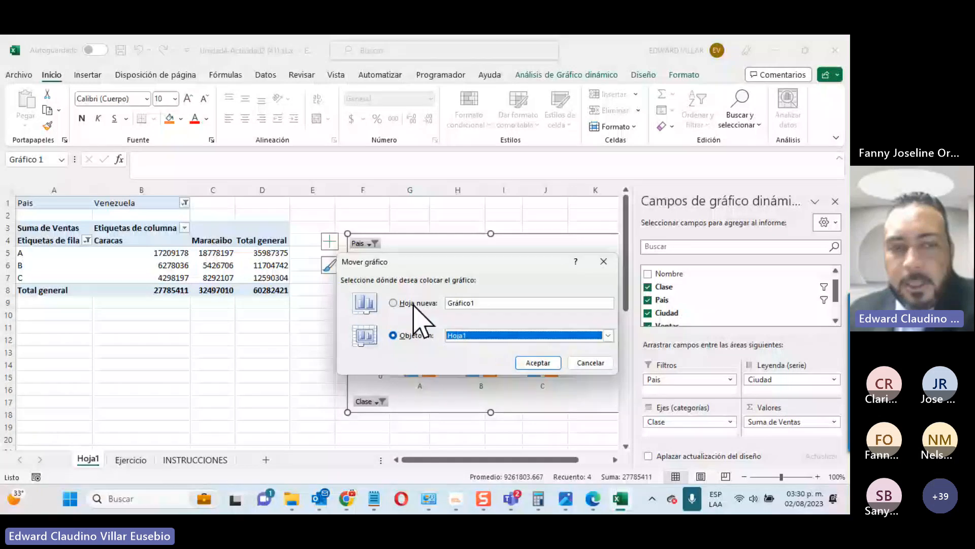
click(446, 303)
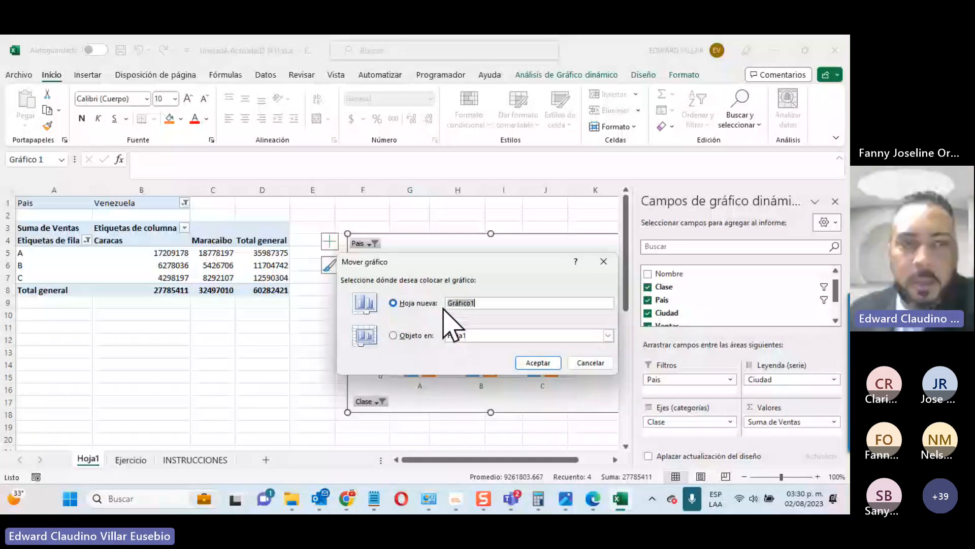
key(Return)
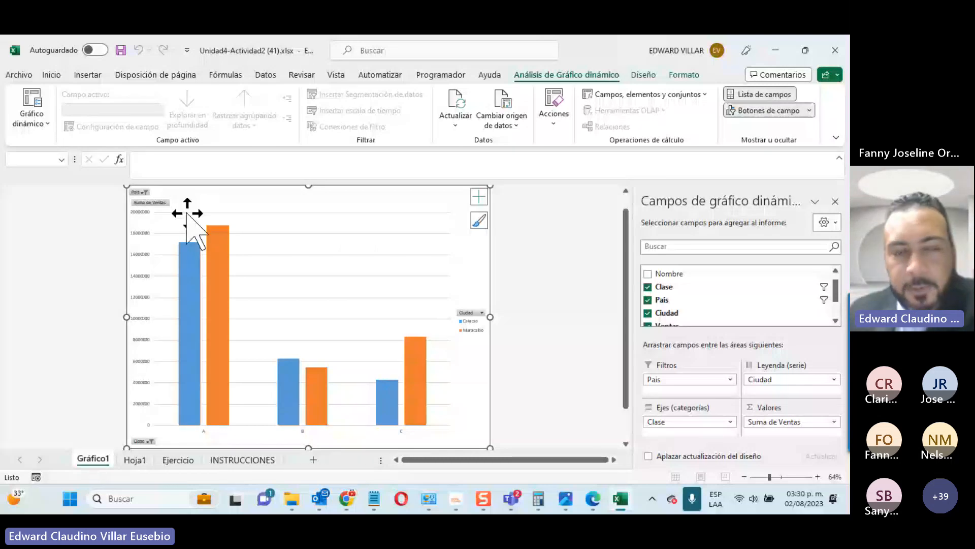
Step: Re-include class D in the chart's Clase filter, check Hoja1 and Teams, then return to Gráfico1
click(150, 440)
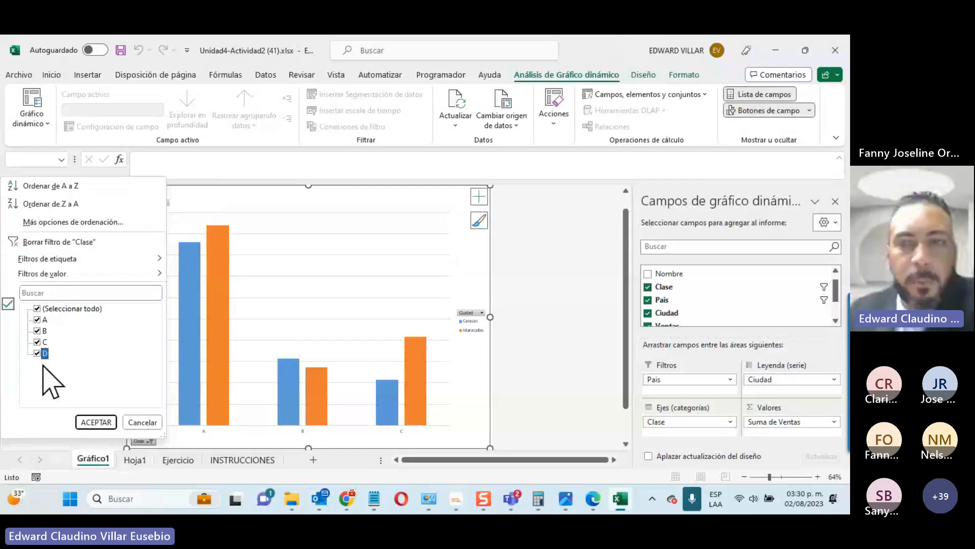
click(104, 422)
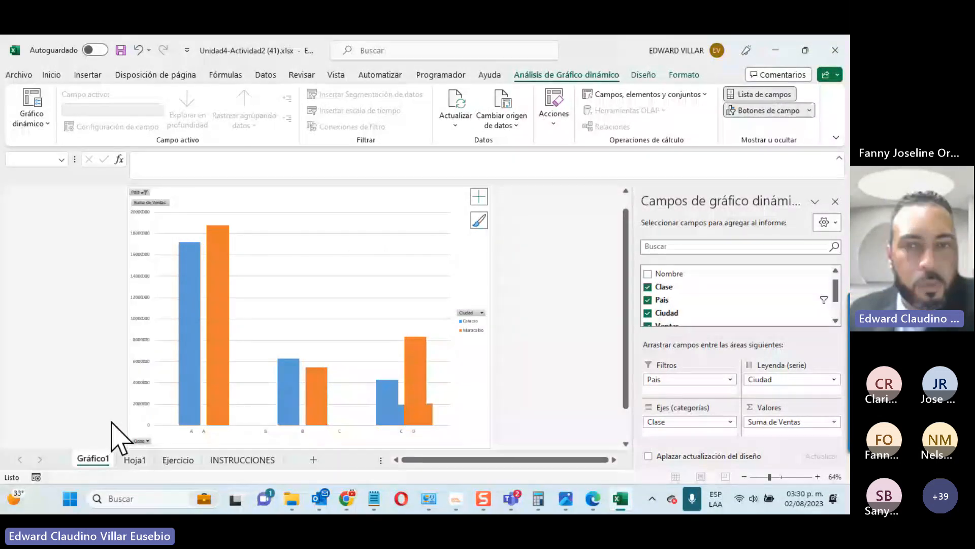
click(138, 459)
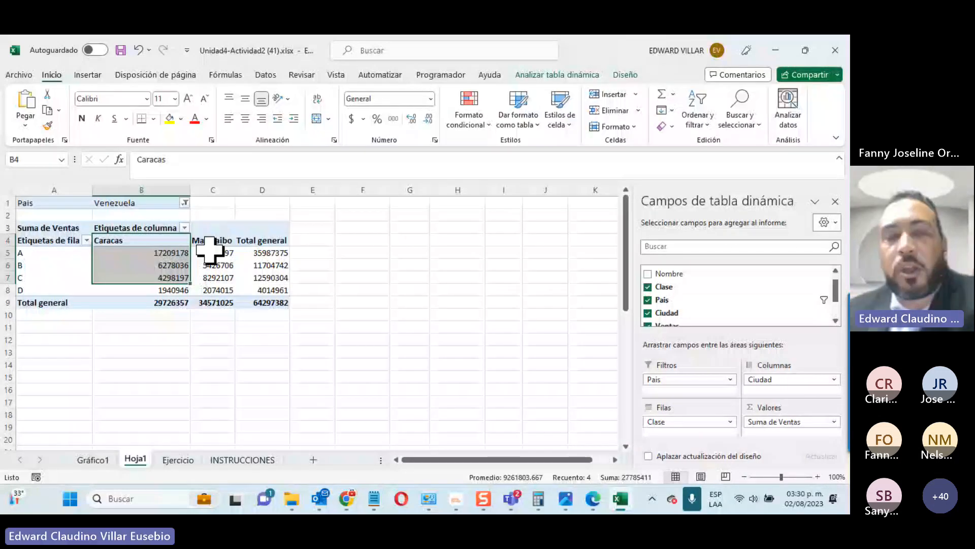
mouse_move(517, 505)
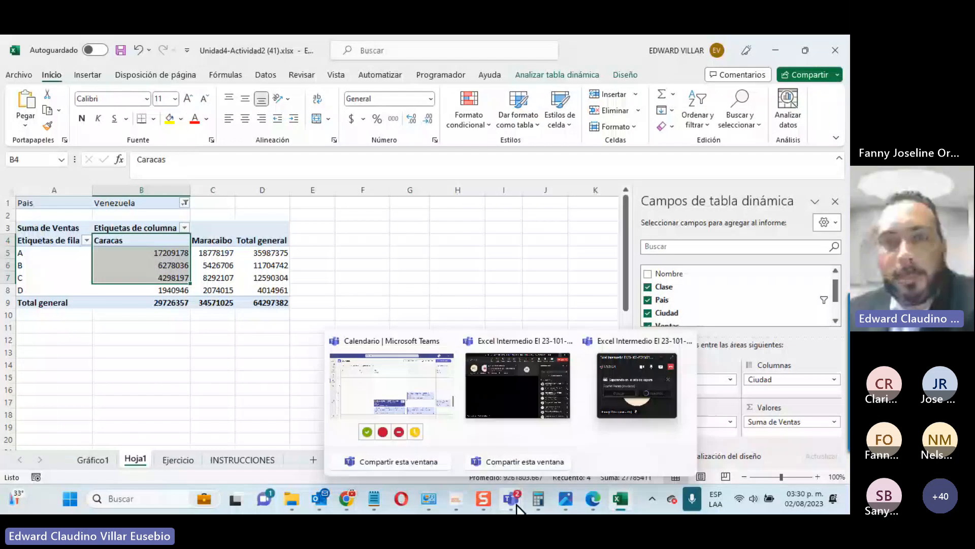
click(622, 413)
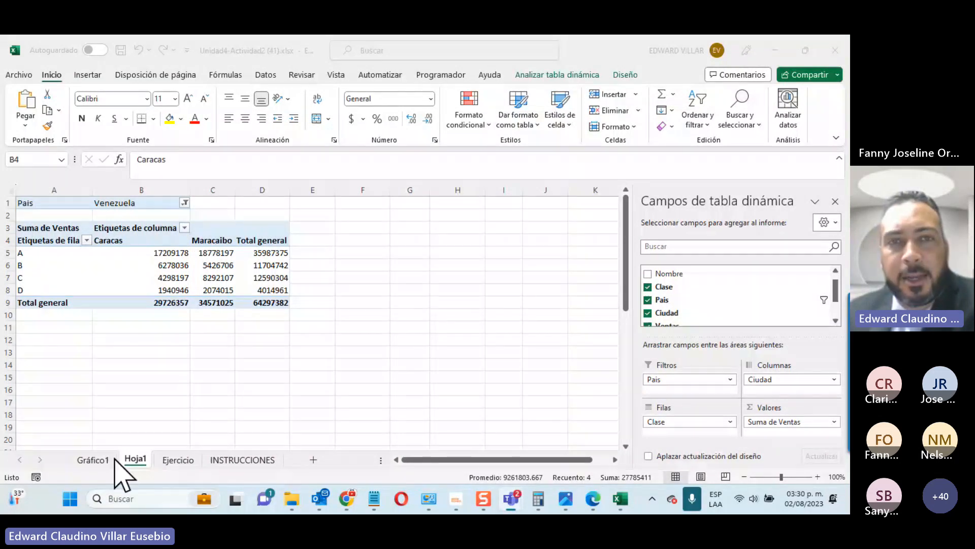
click(82, 461)
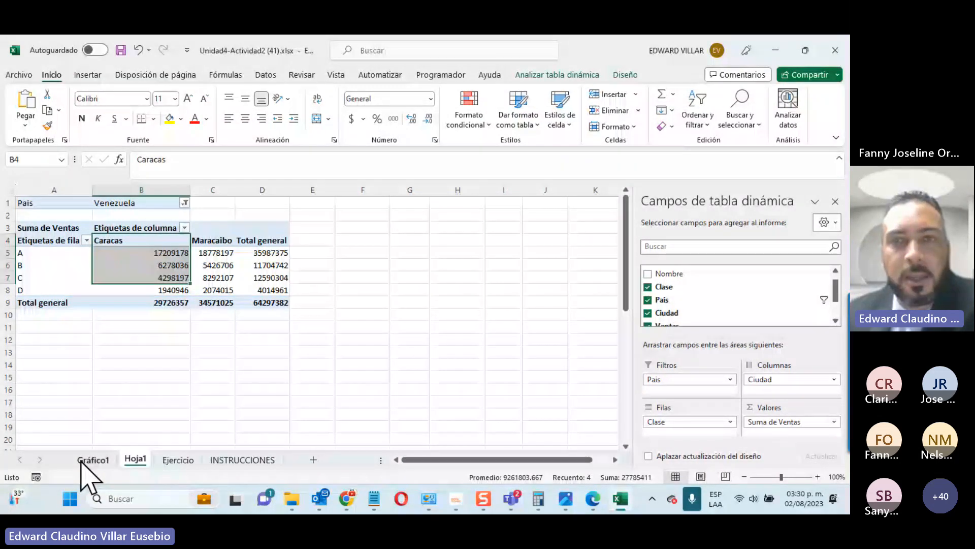
click(81, 461)
Step: Apply the dark chart Style 8 from the Diseño tab's chart styles
click(567, 75)
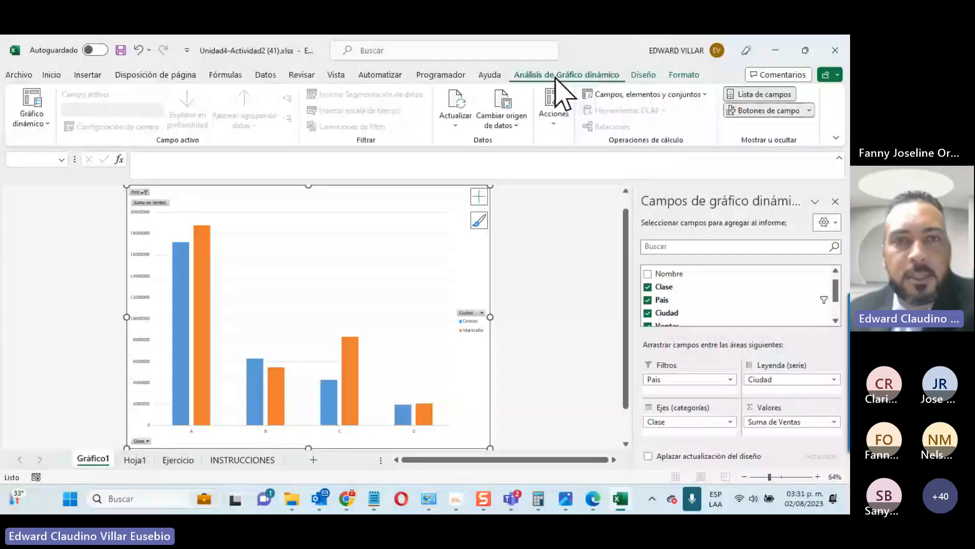
click(644, 75)
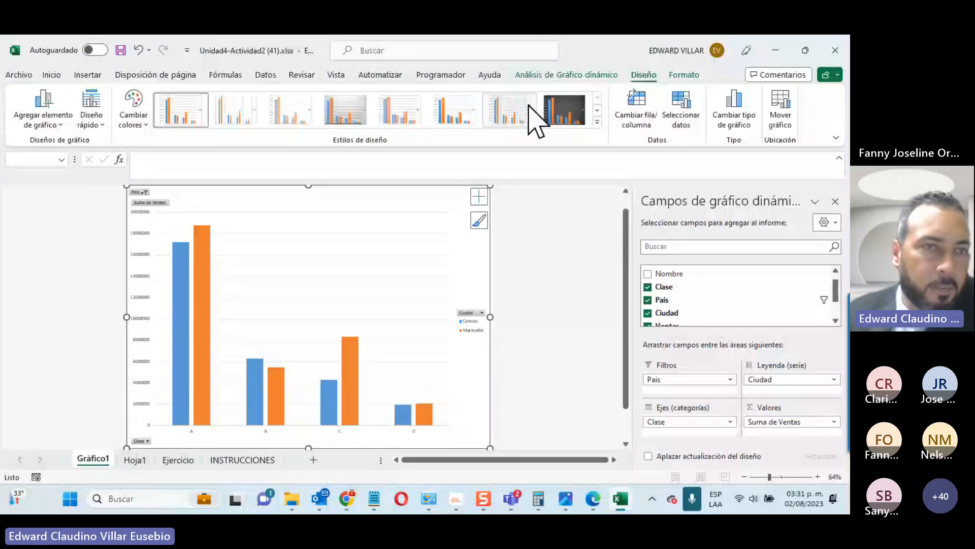
click(559, 114)
click(596, 122)
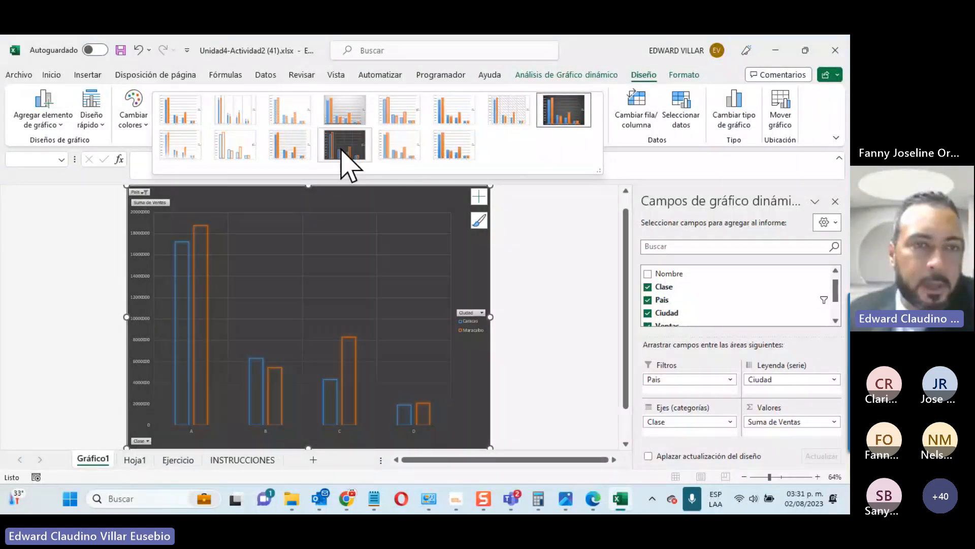
click(558, 113)
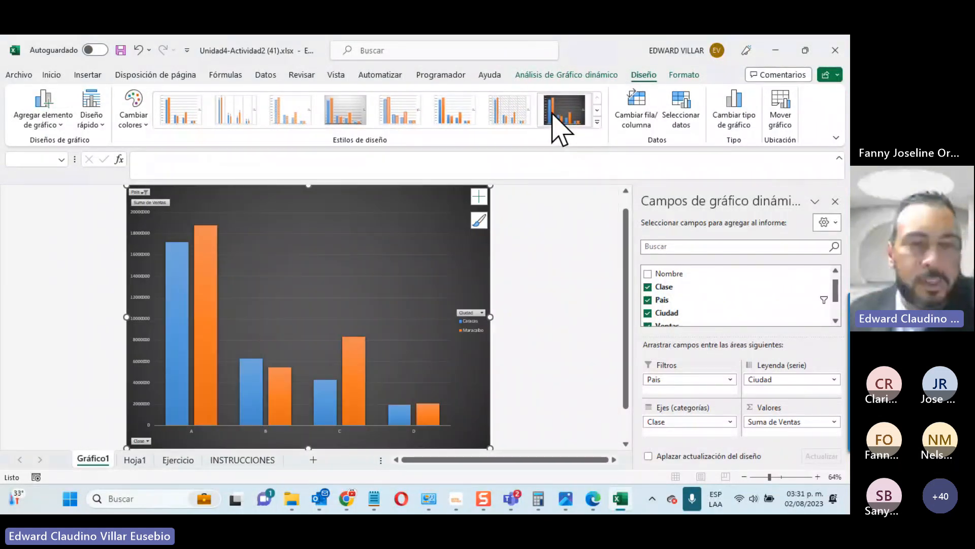
Step: Browse the Cambiar colores schemes without applying any, keeping the blue and orange bars
click(134, 124)
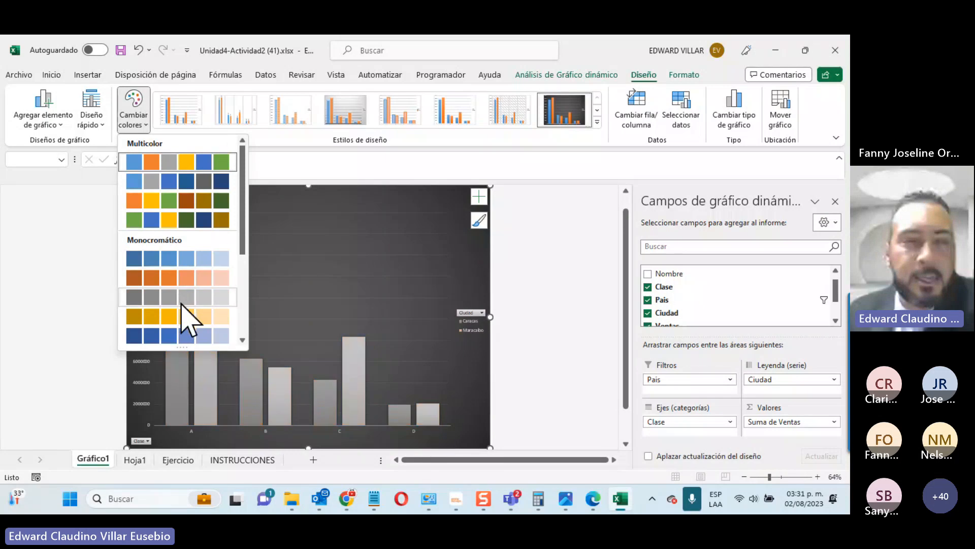
scroll(182, 322, down, 2)
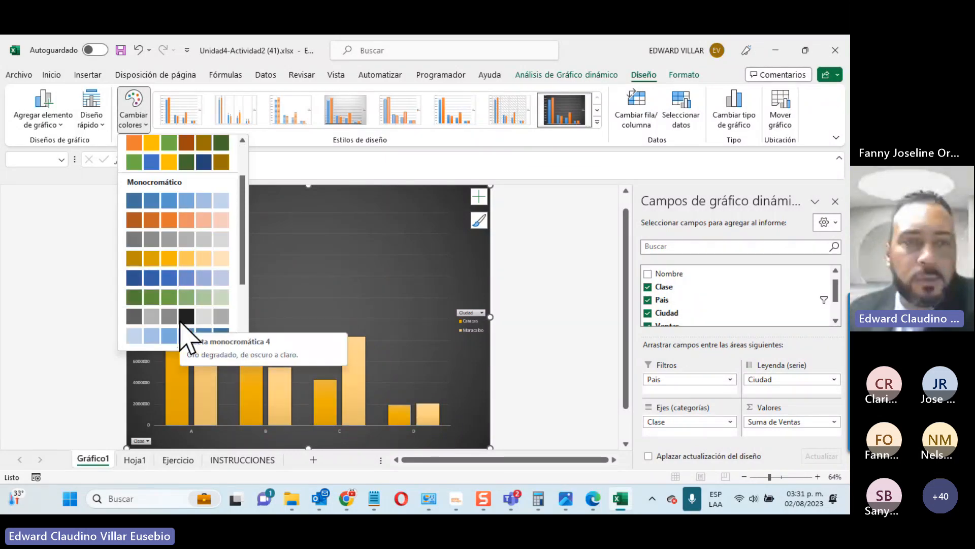
scroll(171, 203, up, 2)
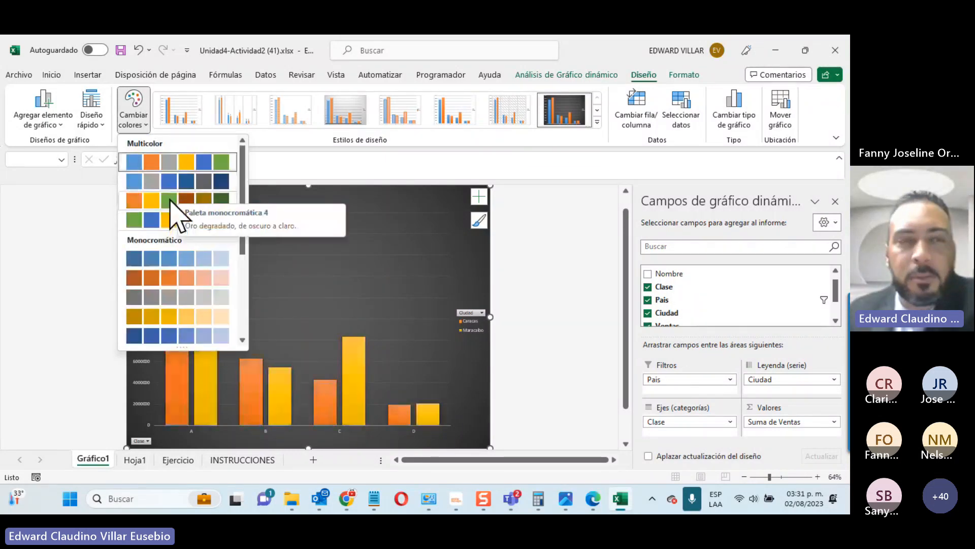
click(2, 204)
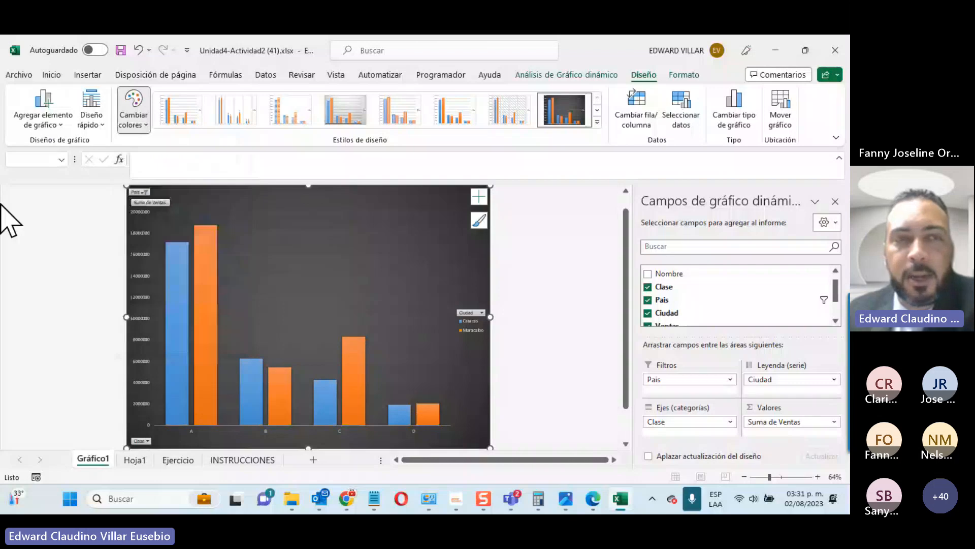
click(101, 125)
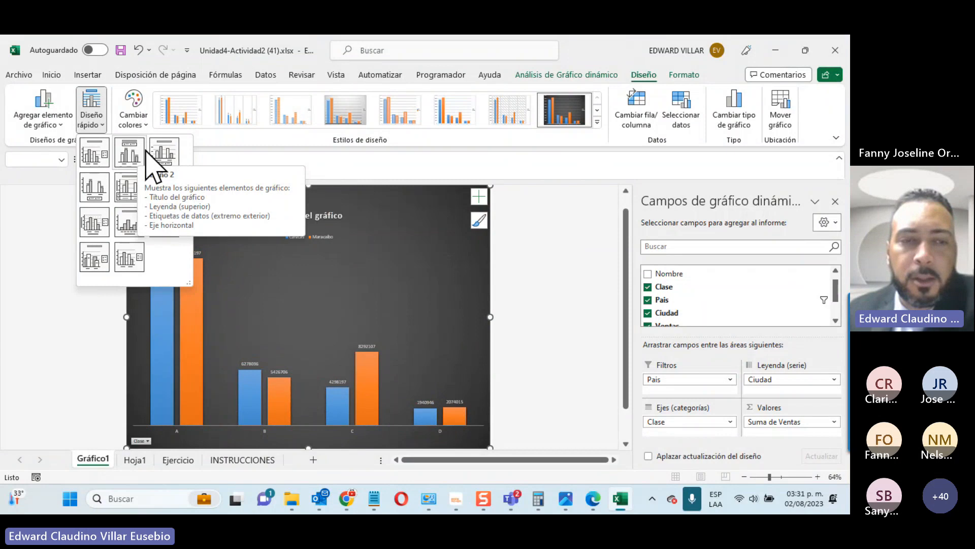
Step: Apply quick layout 8, then swap rows and columns so Caracas and Maracaibo form the axis
click(127, 226)
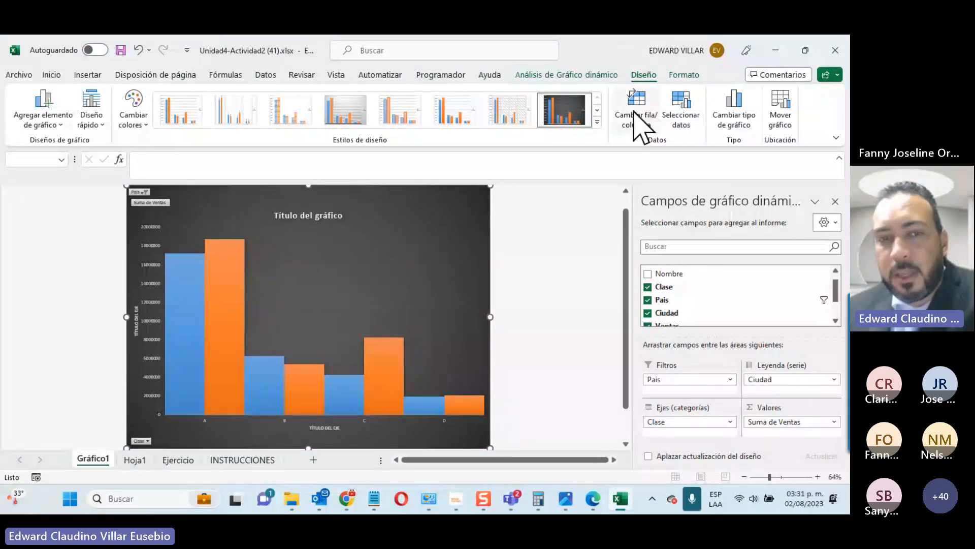
click(639, 99)
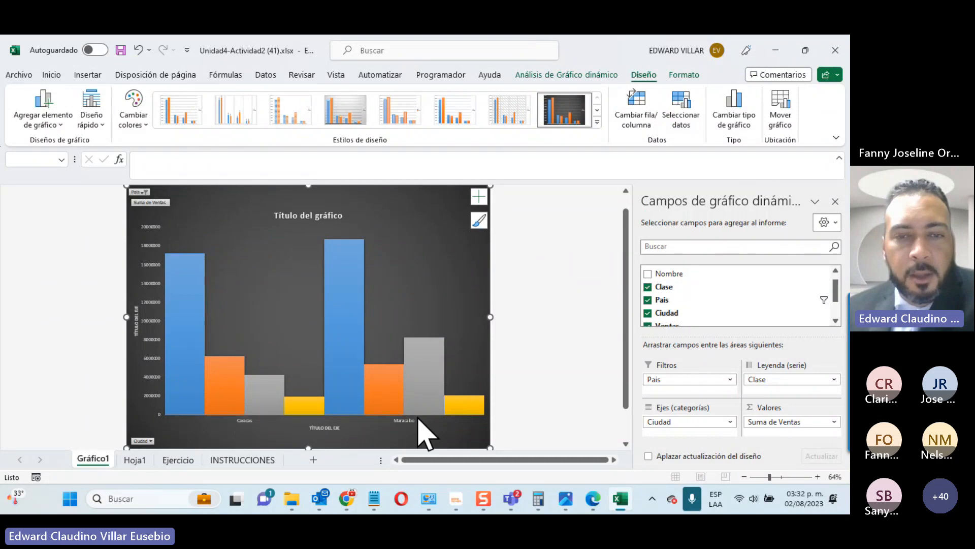
click(646, 119)
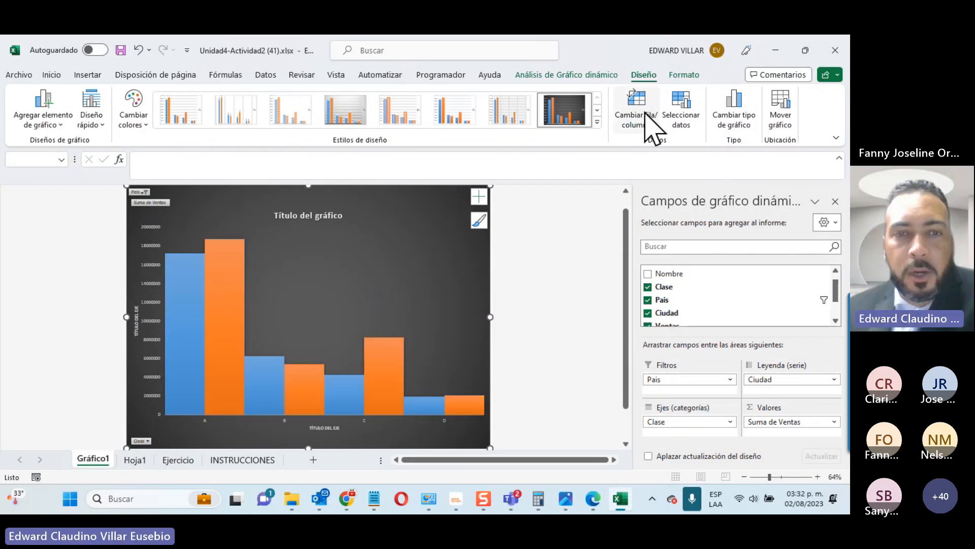
click(646, 119)
click(650, 127)
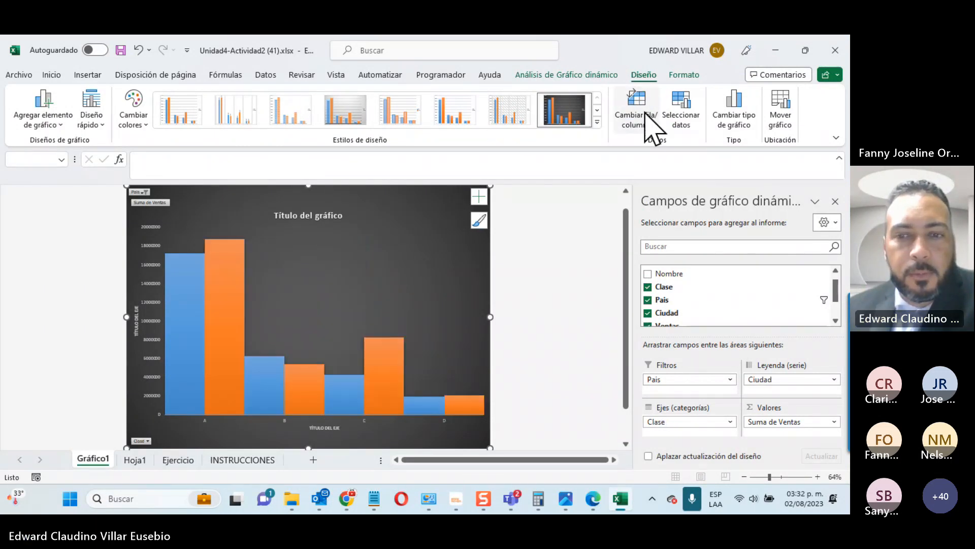
click(646, 114)
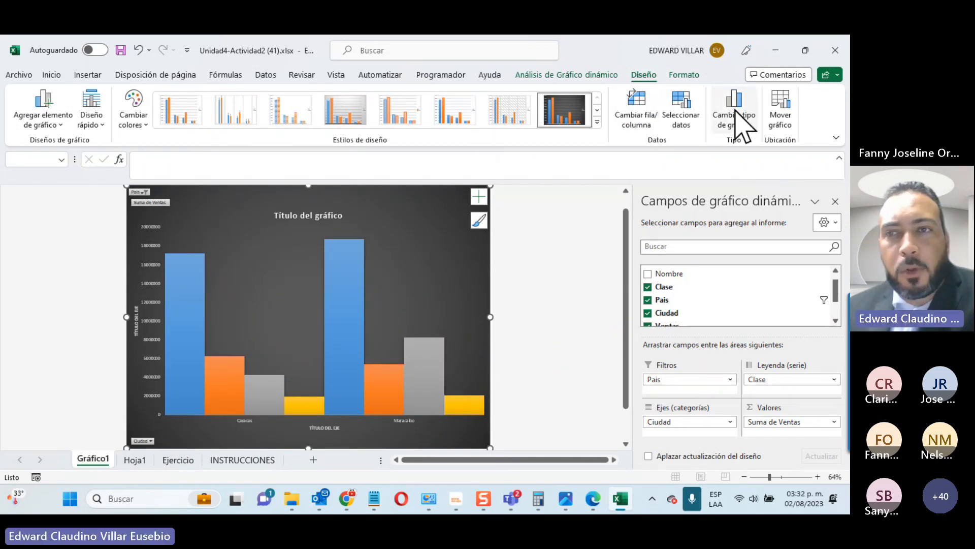
Step: Change the pivot chart to a Línea con marcadores line chart
click(734, 111)
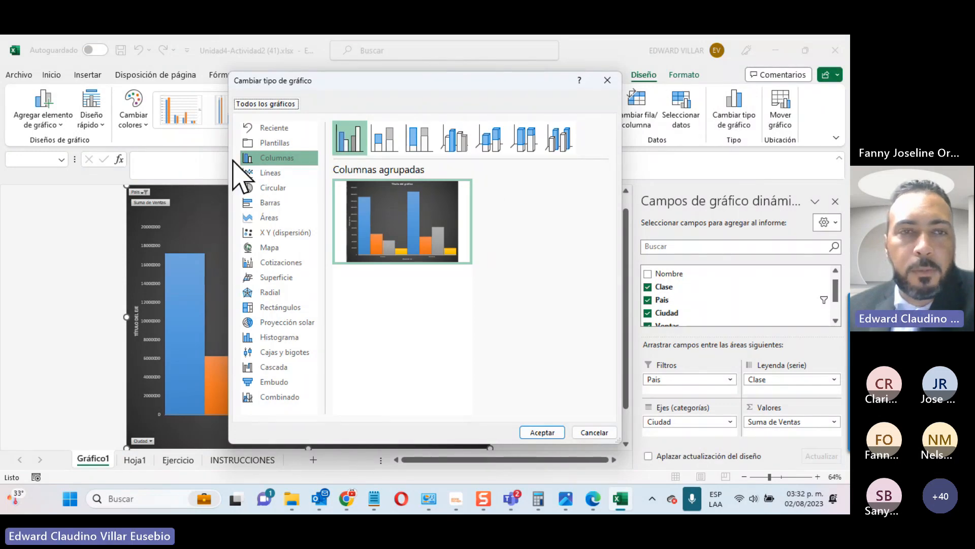
click(254, 171)
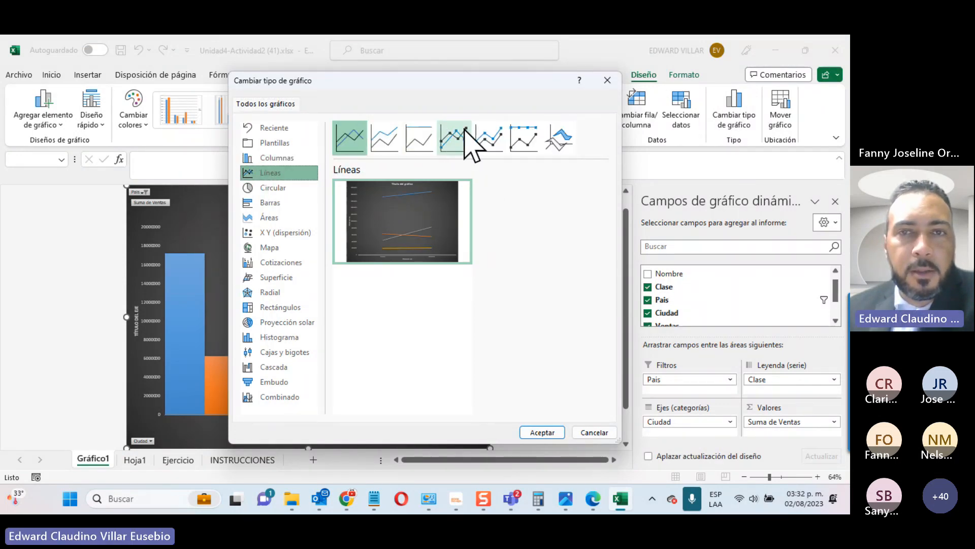
click(460, 145)
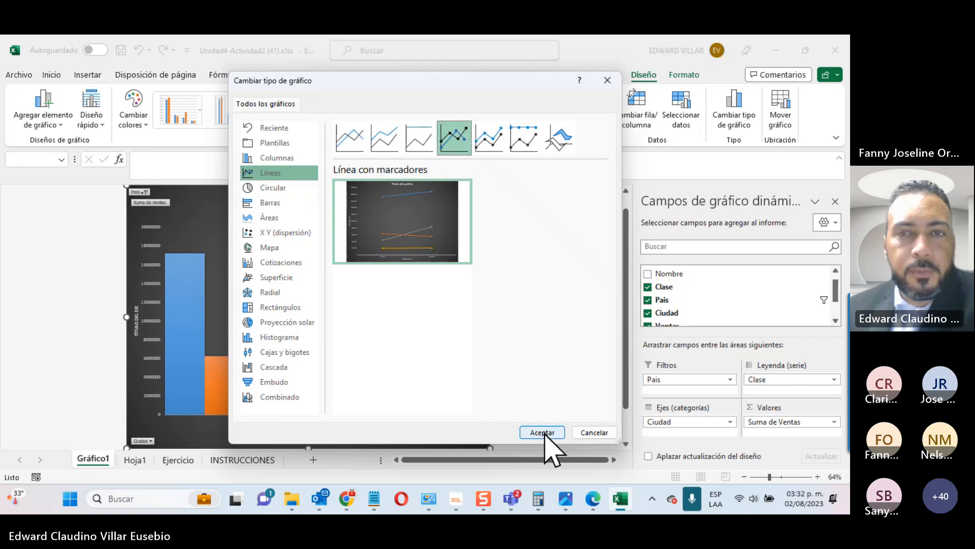
click(544, 433)
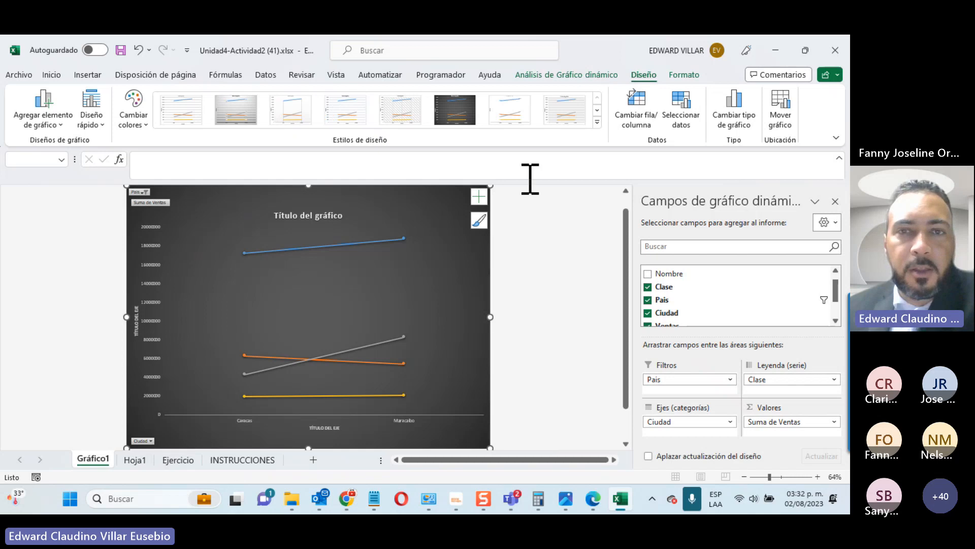
Step: Return the chart to Columnas agrupadas and show the chart elements list
click(741, 121)
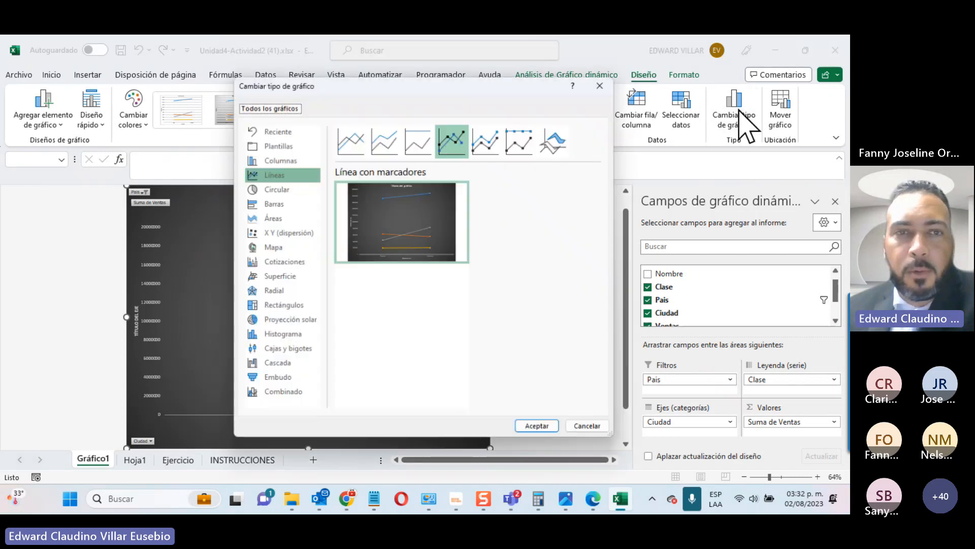
click(272, 158)
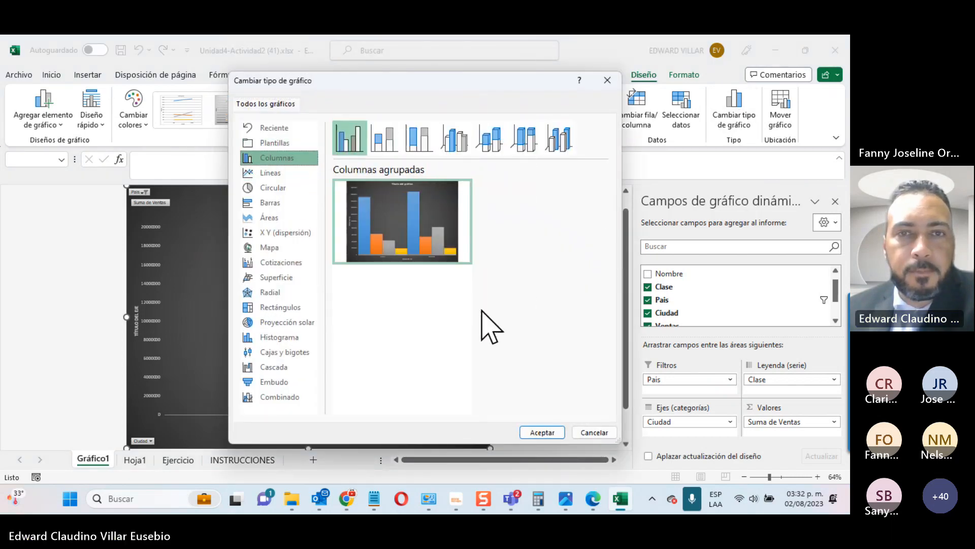
click(542, 432)
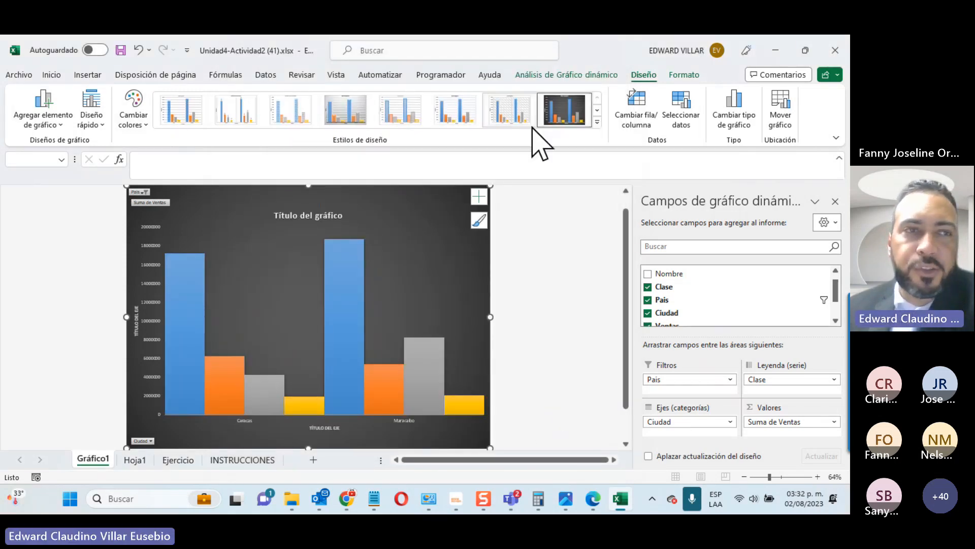
click(479, 196)
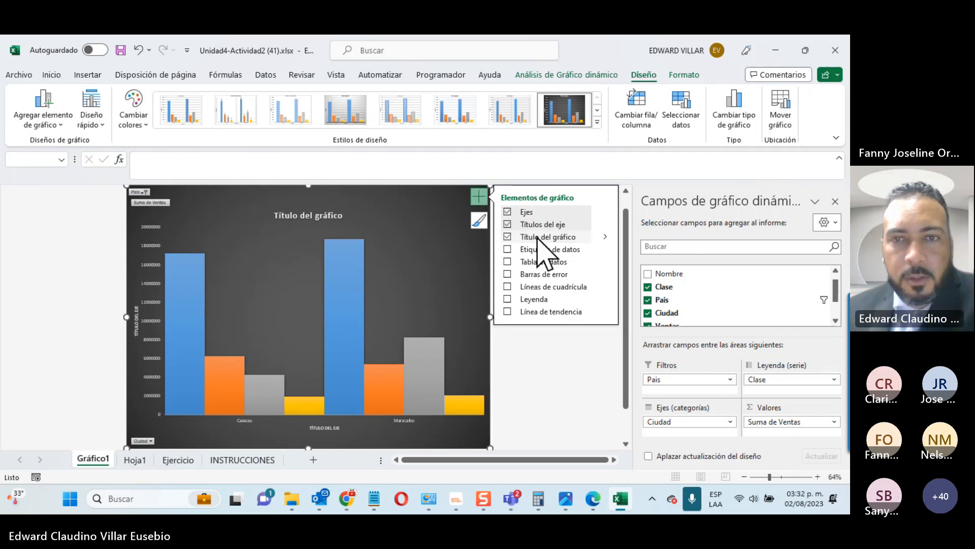
Step: Toggle Títulos del eje and Título del gráfico off, then back on
click(507, 224)
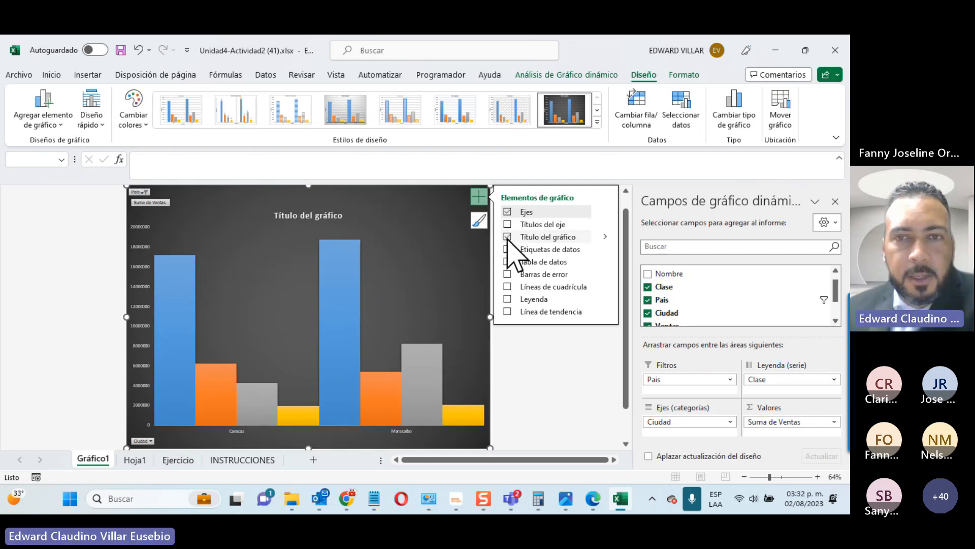
click(507, 237)
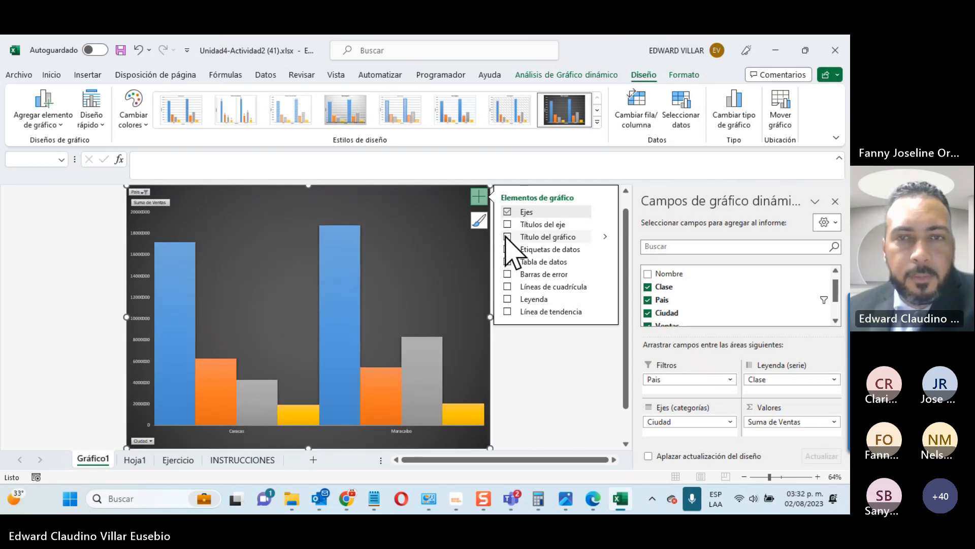
click(507, 236)
click(507, 224)
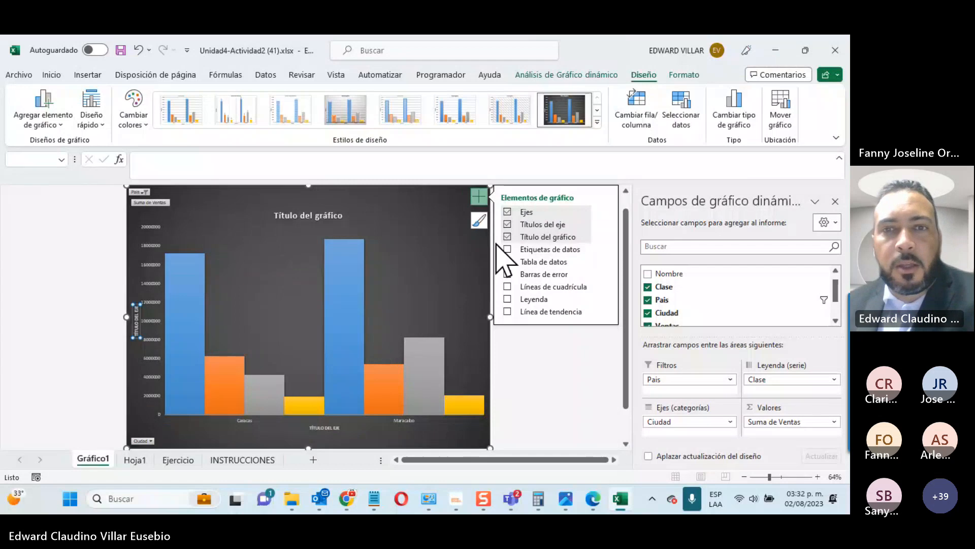
Step: Type 'asfasfsaf' into the chart title and show the chart elements list again
click(292, 215)
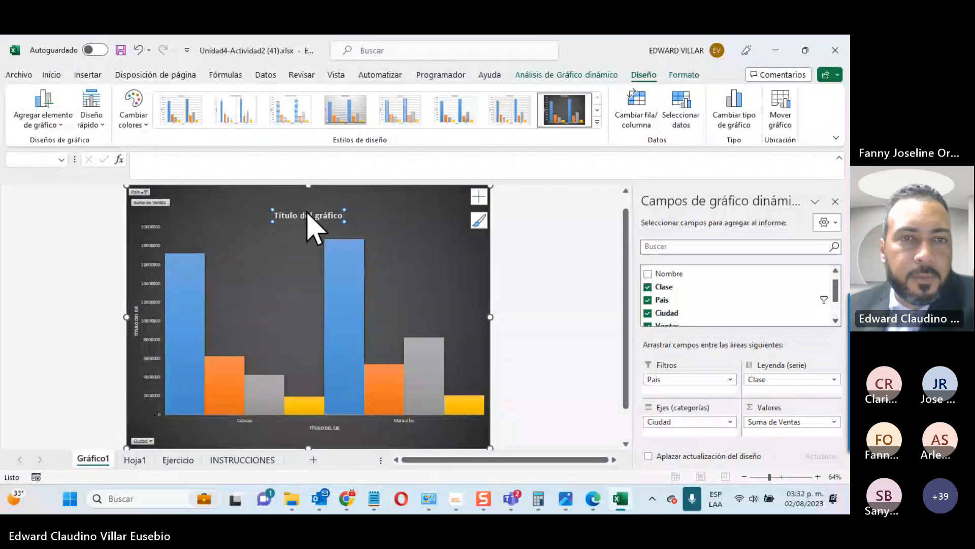
click(339, 216)
text(asfasfsaf)
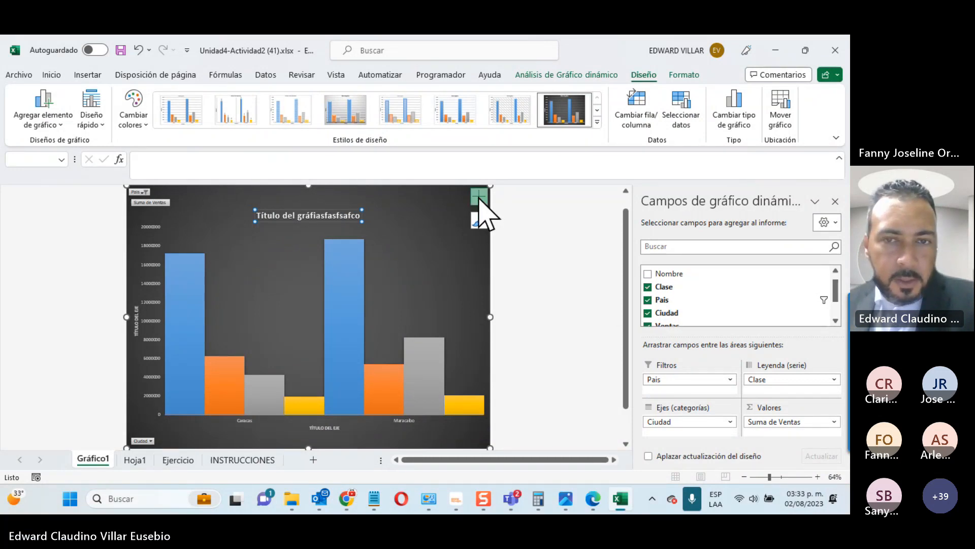
click(479, 198)
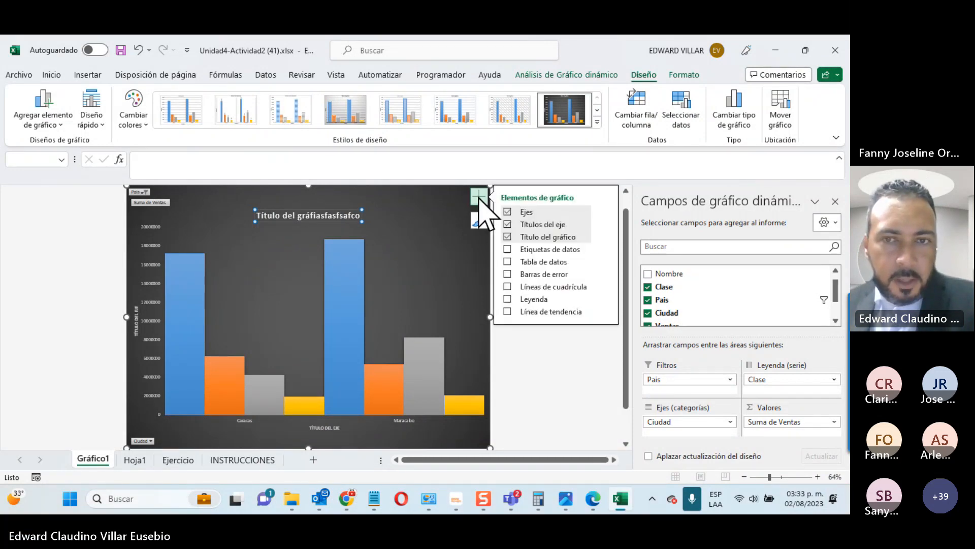
Step: Add data labels, a data table, gridlines and a legend to the chart, then view Hoja1
click(507, 249)
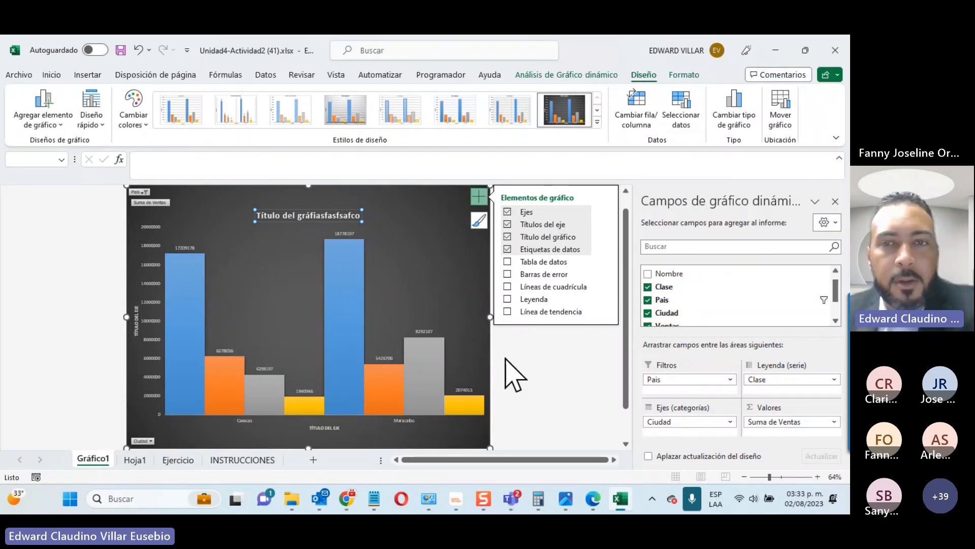
click(507, 273)
click(506, 261)
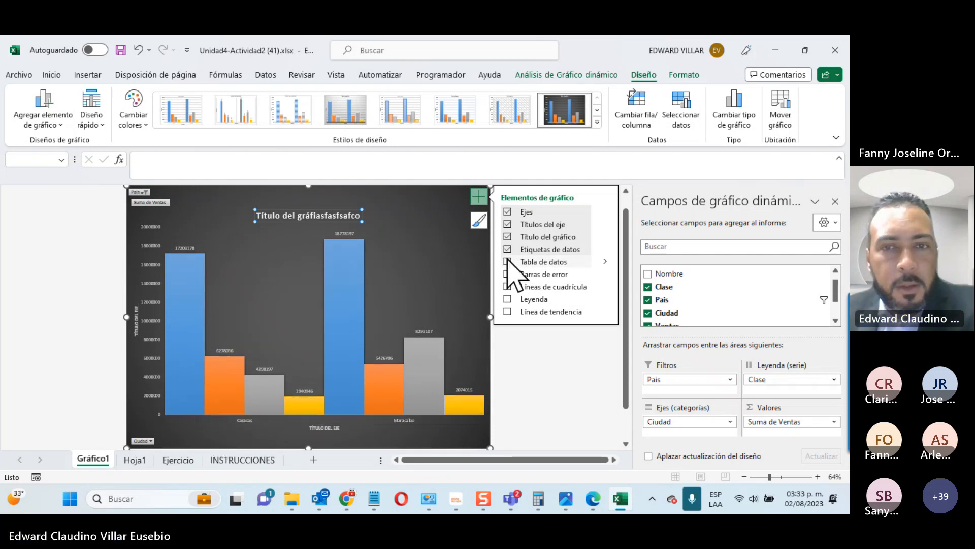
click(508, 262)
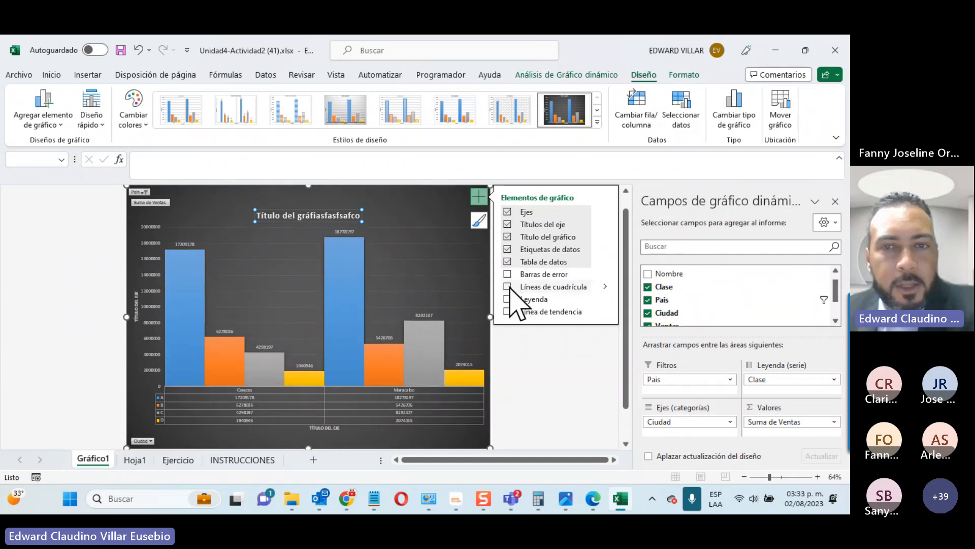
click(508, 287)
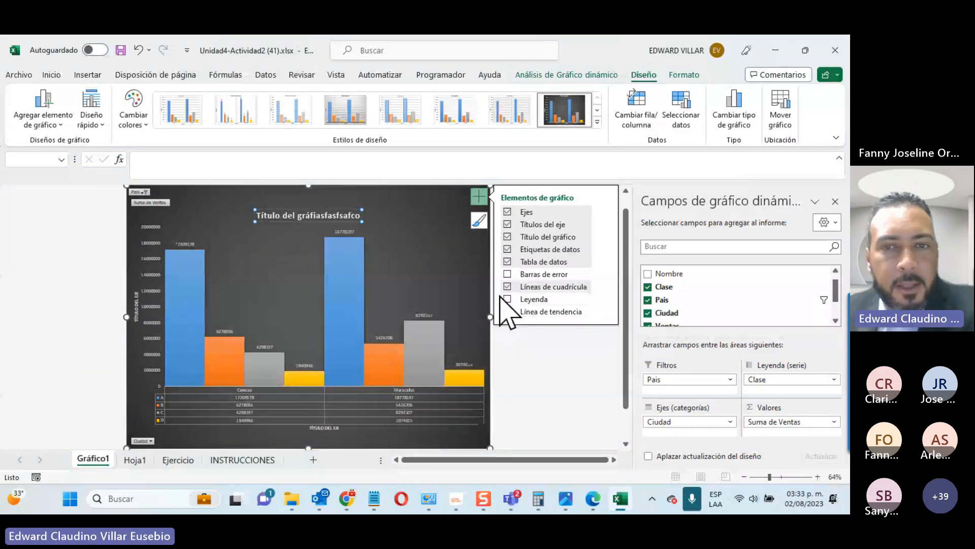
click(508, 299)
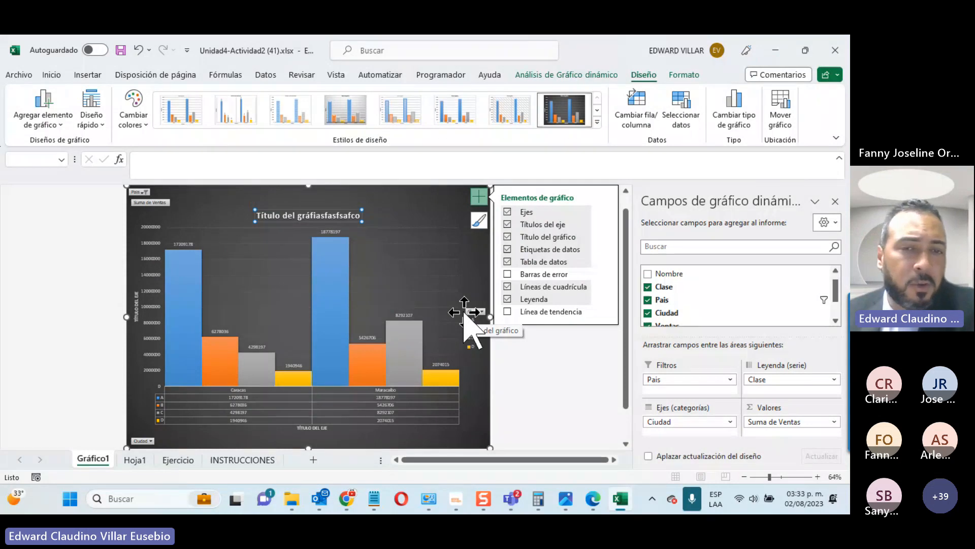
click(137, 460)
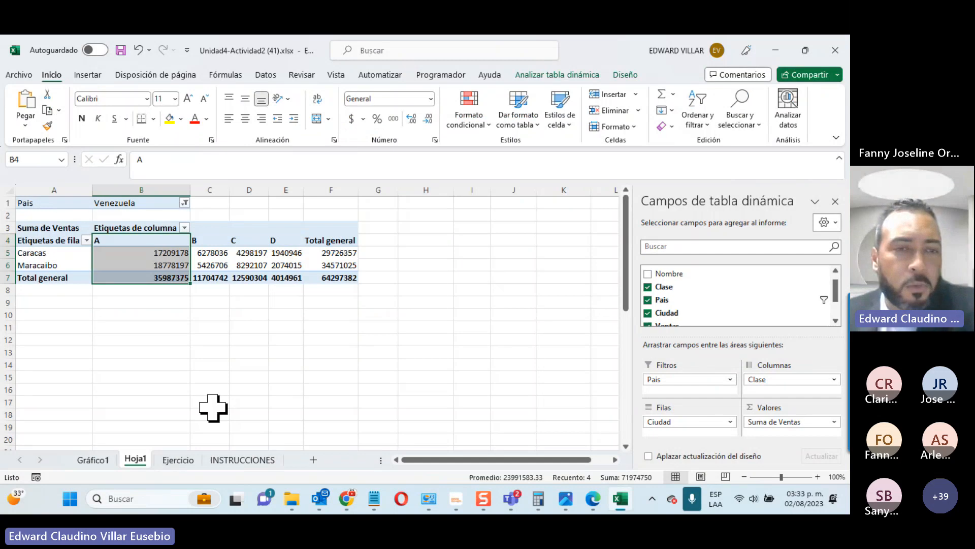
Step: View the Ejercicio data sheet, then return to Gráfico1 with the chart deselected
click(177, 460)
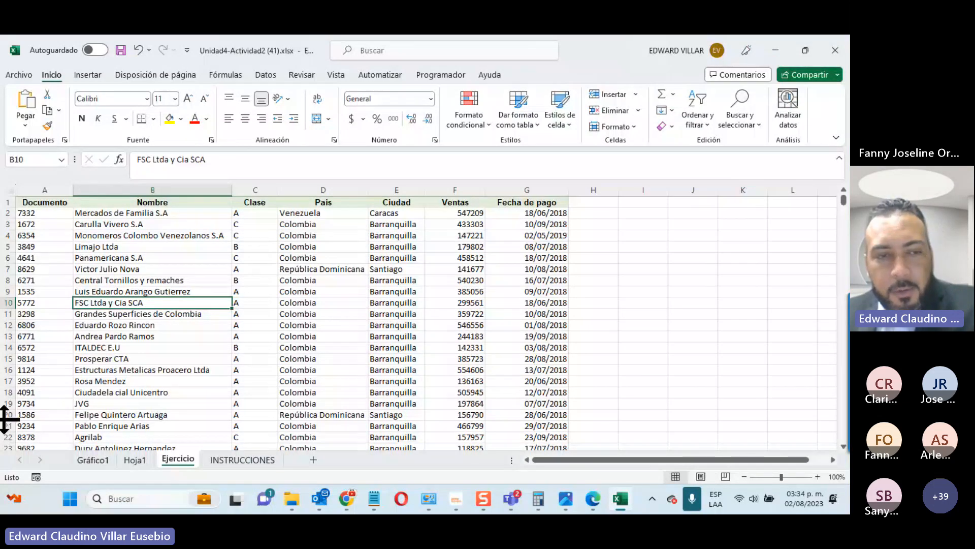
click(100, 463)
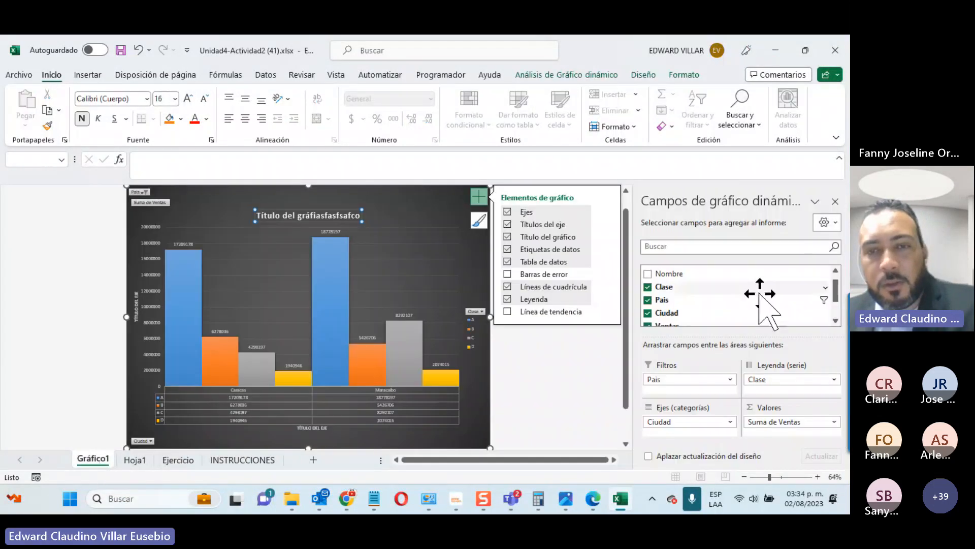
click(579, 386)
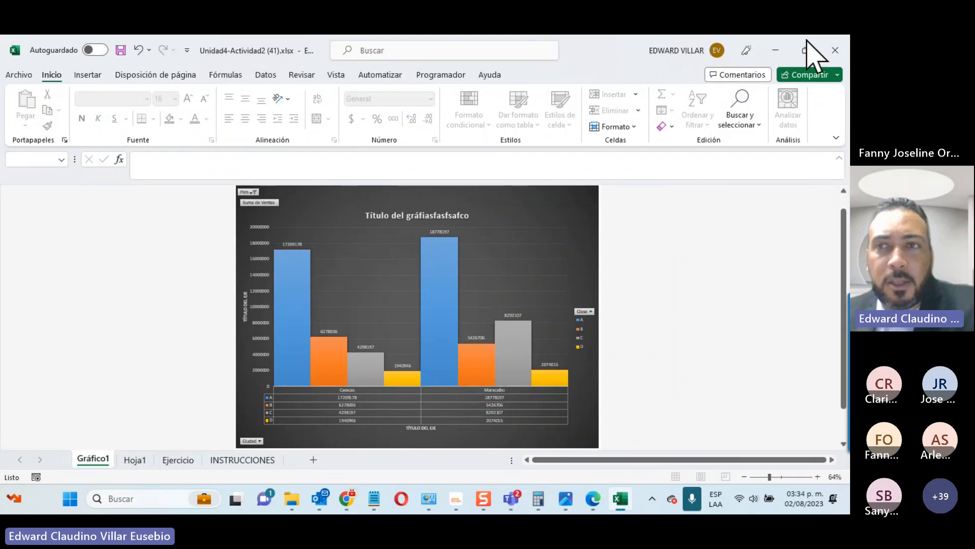
Step: Minimize Excel and glance at the system calendar, back on the INFOTEP course page
click(776, 50)
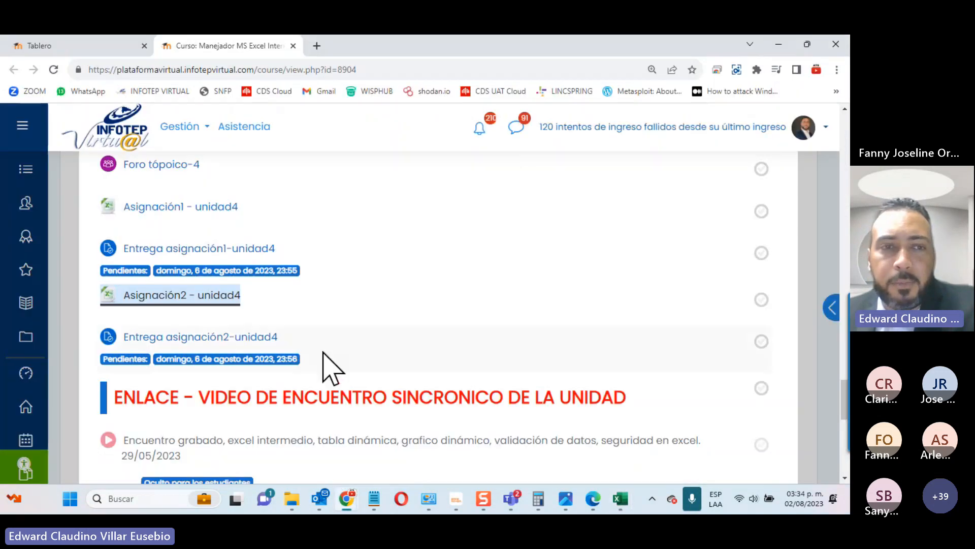
scroll(322, 365, up, 3)
scroll(226, 376, down, 3)
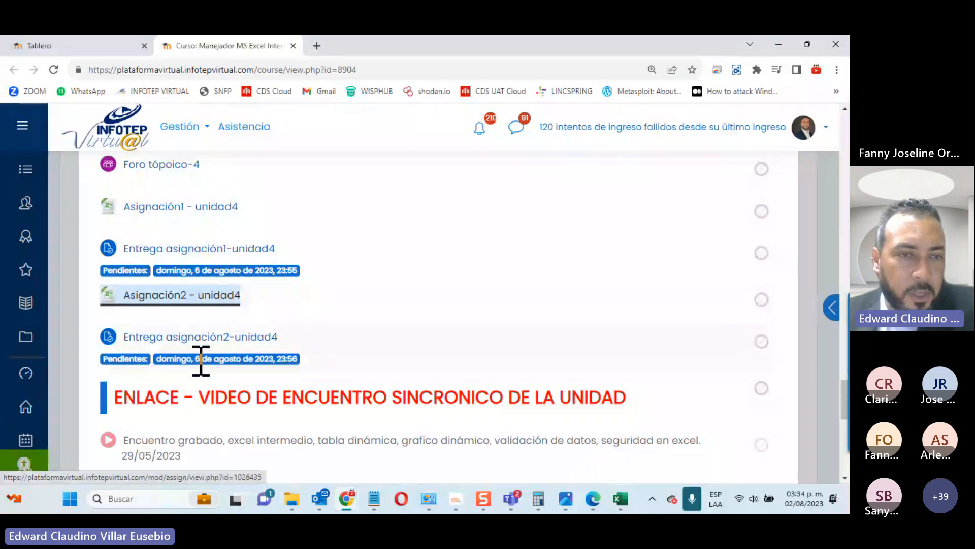
click(803, 500)
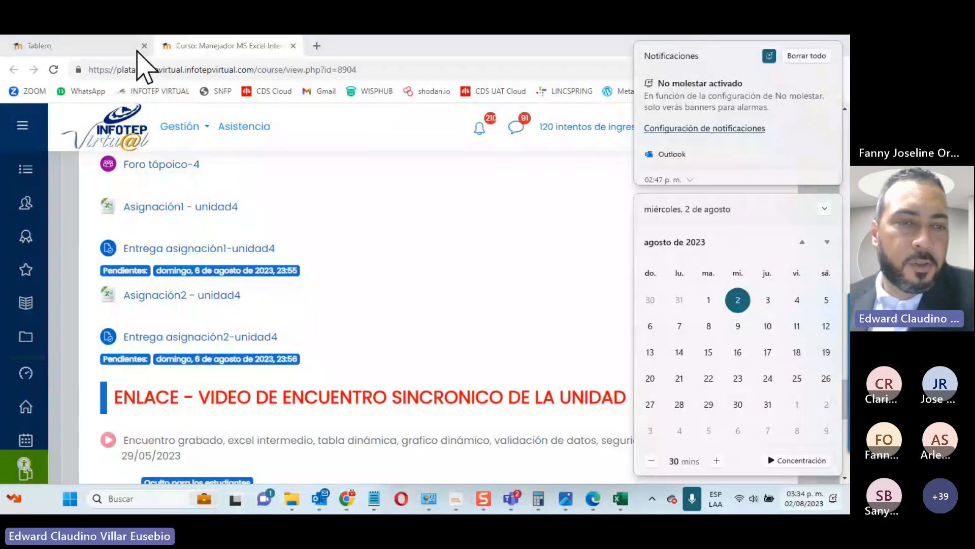
click(496, 235)
scroll(546, 304, up, 5)
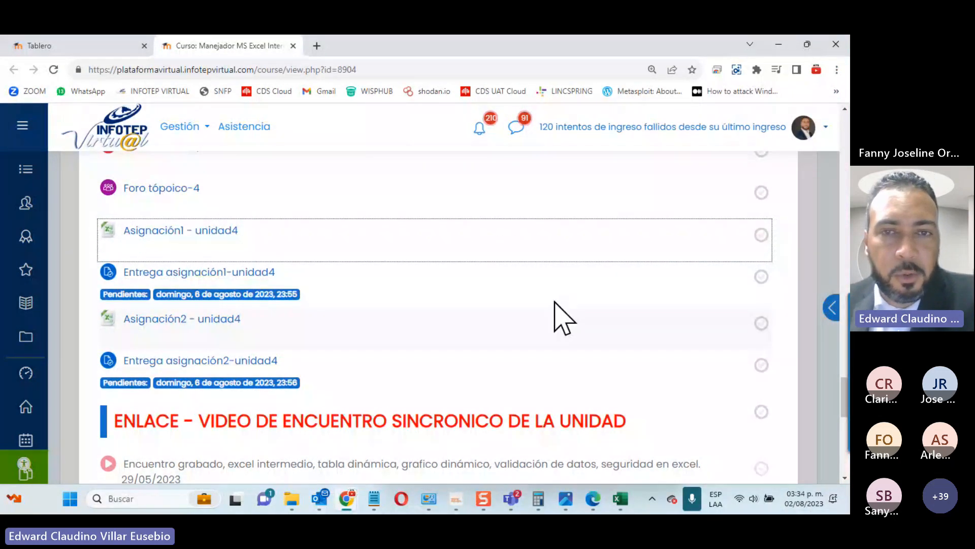
scroll(558, 315, down, 10)
scroll(148, 239, down, 3)
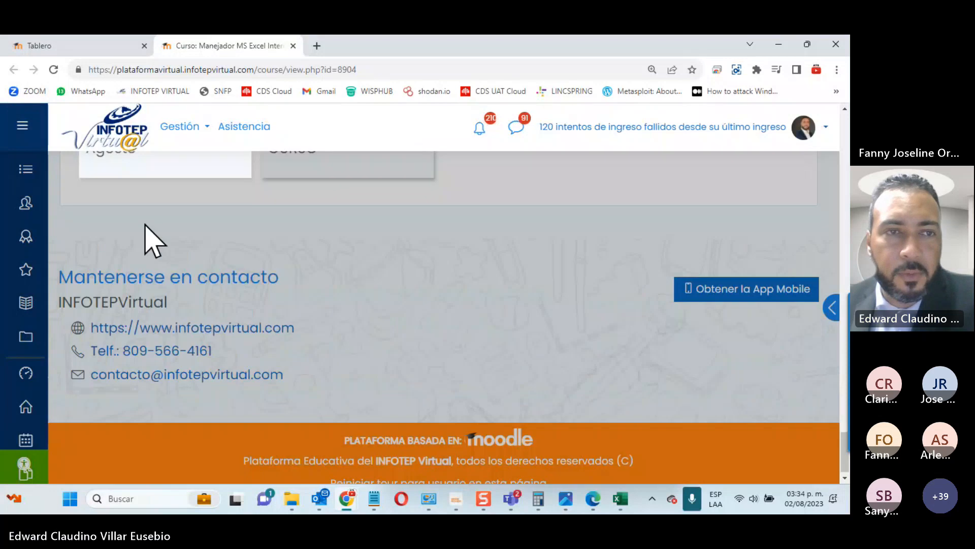
Step: Open the 31 de Julio - 06 de Agosto section and scroll to its Unit 5 materials
click(135, 192)
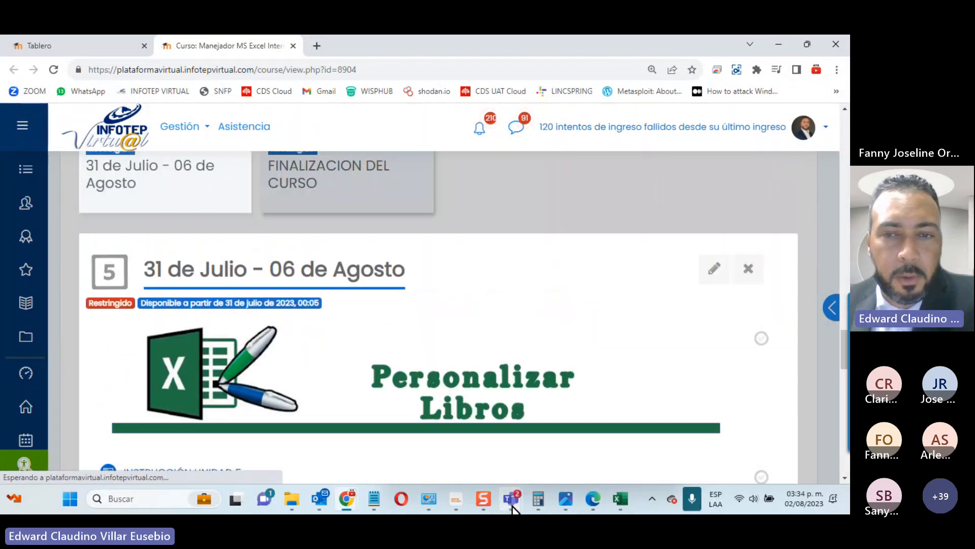
mouse_move(519, 496)
click(533, 442)
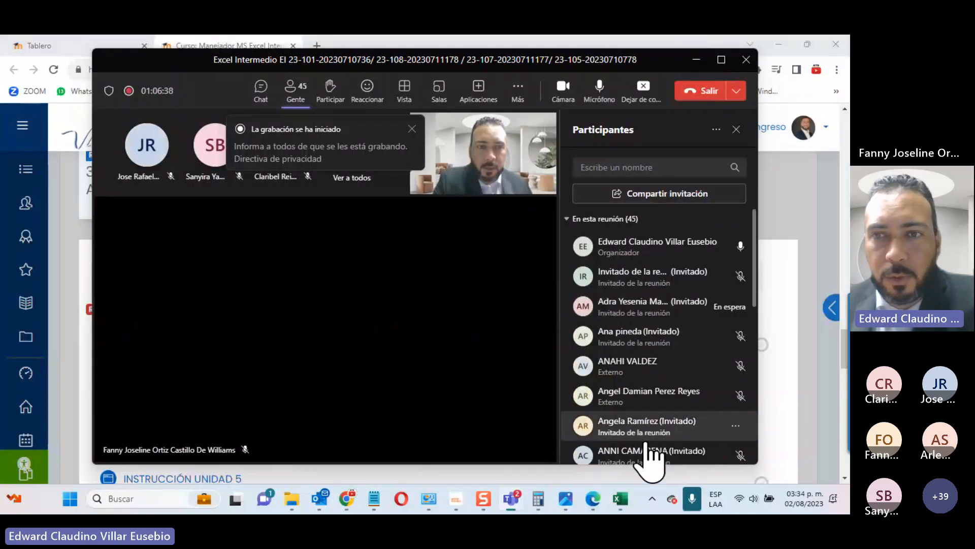
scroll(707, 315, down, 8)
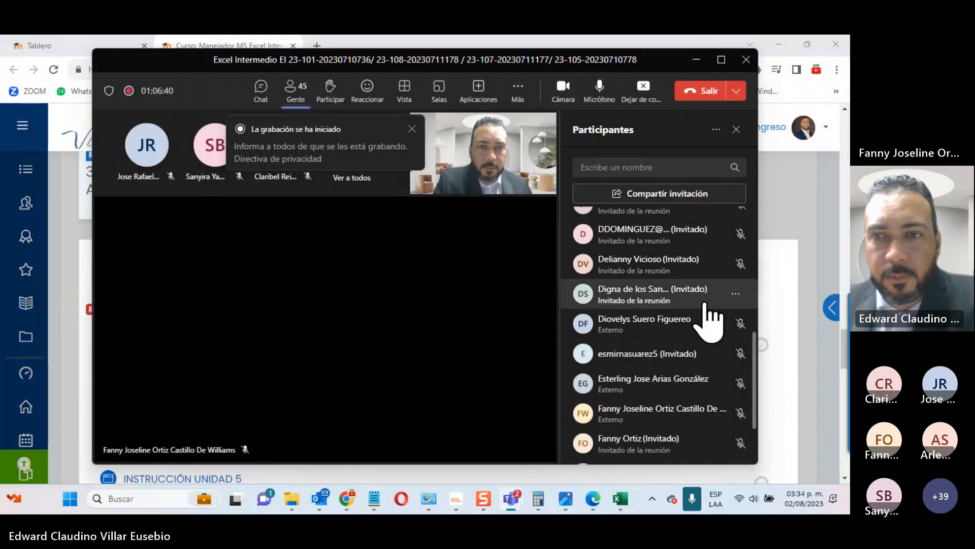
scroll(710, 318, down, 3)
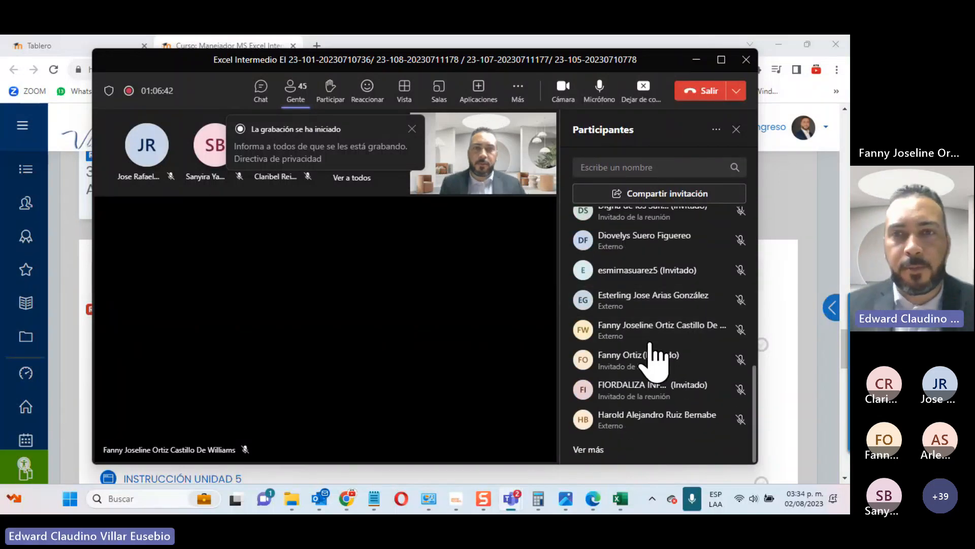
click(703, 70)
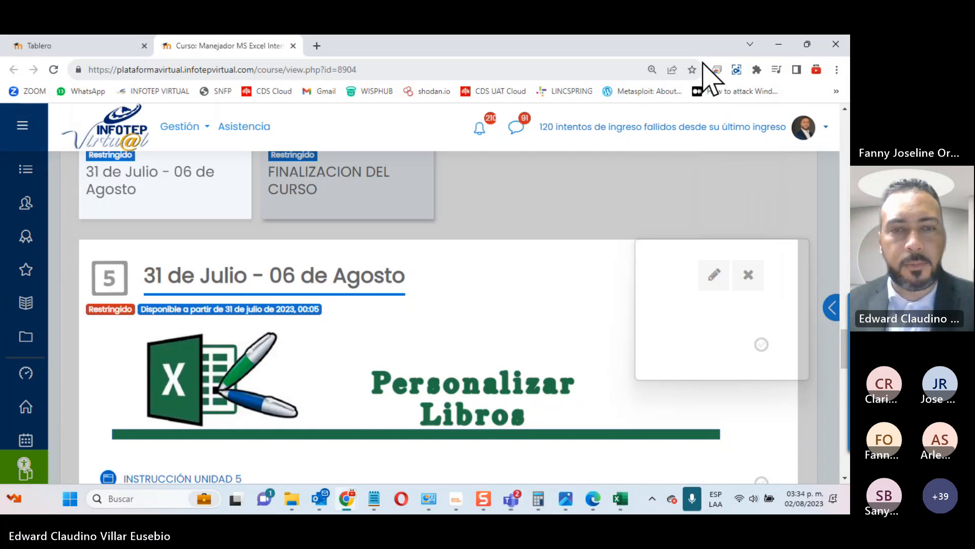
scroll(202, 345, down, 6)
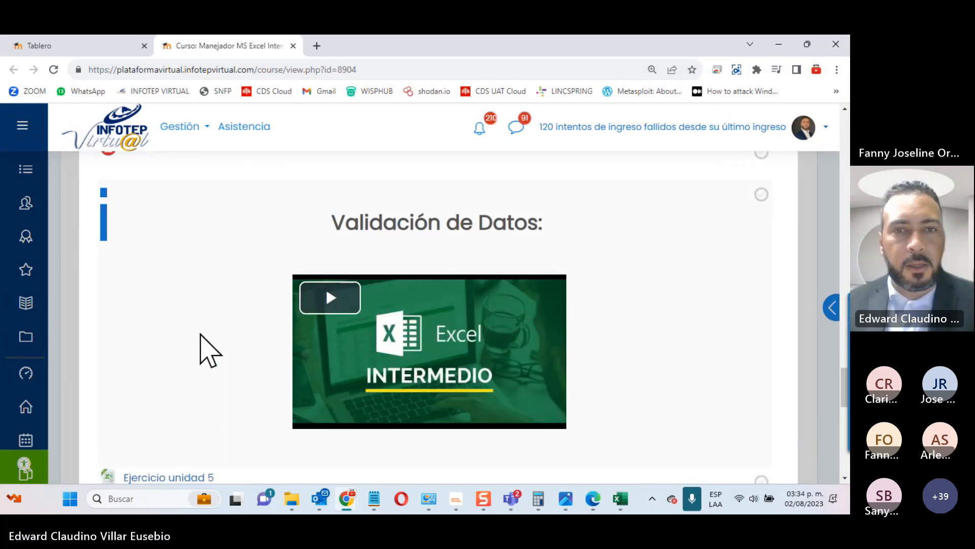
scroll(202, 349, up, 3)
scroll(202, 348, down, 1)
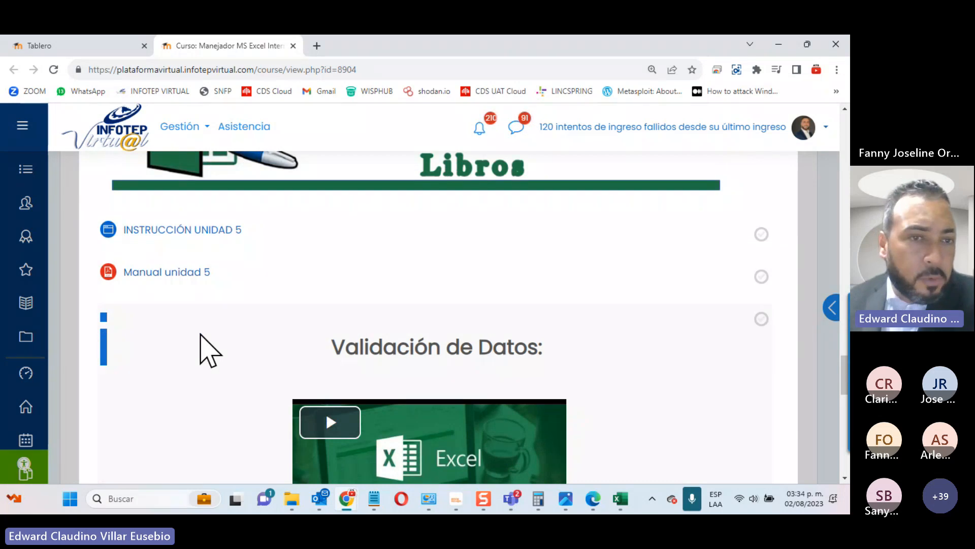
Step: Open Manual unidad 5 and INSTRUCCIÓN UNIDAD 5 each in a new tab
right_click(138, 273)
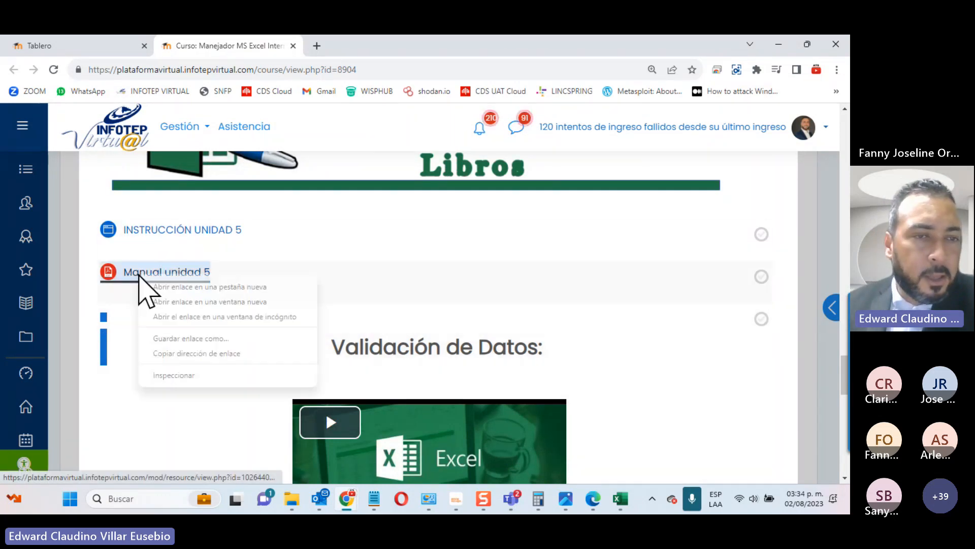
click(160, 287)
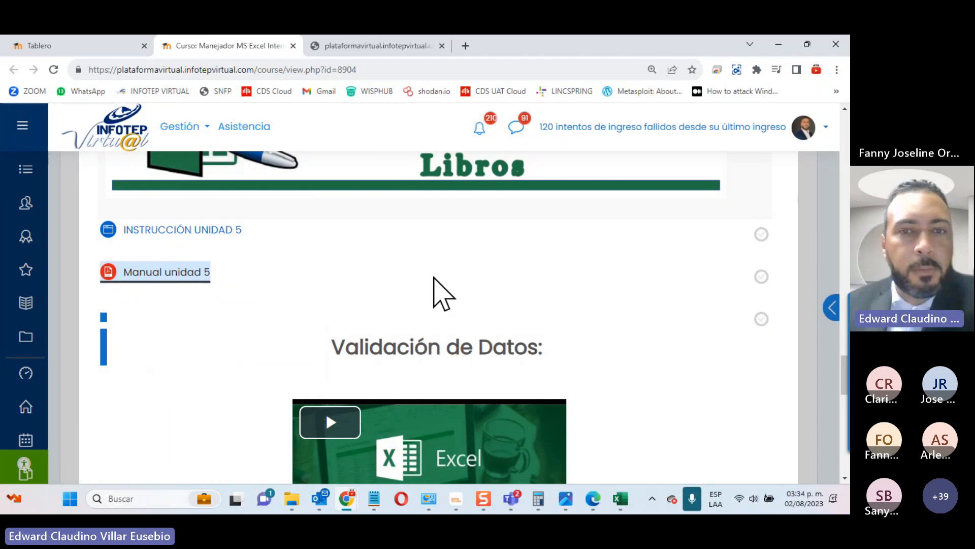
right_click(208, 231)
click(218, 239)
Step: Scroll through Manual Unidad 5.pdf down to its data validation section
click(356, 46)
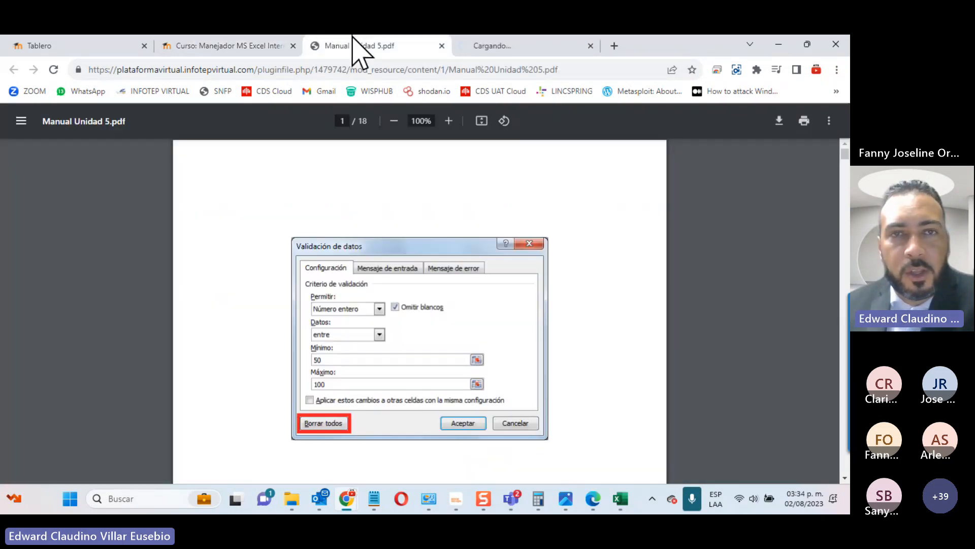
scroll(546, 224, down, 10)
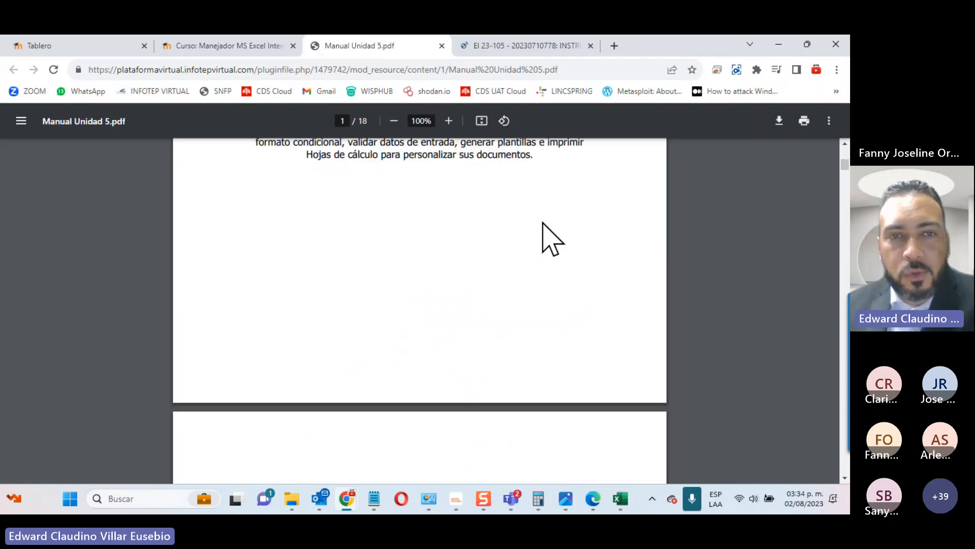
scroll(552, 239, down, 15)
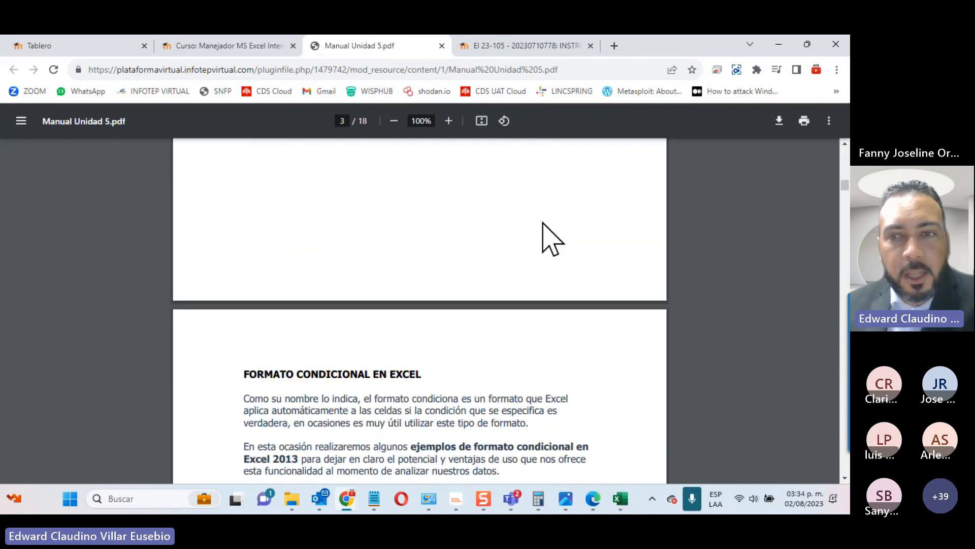
scroll(542, 224, down, 4)
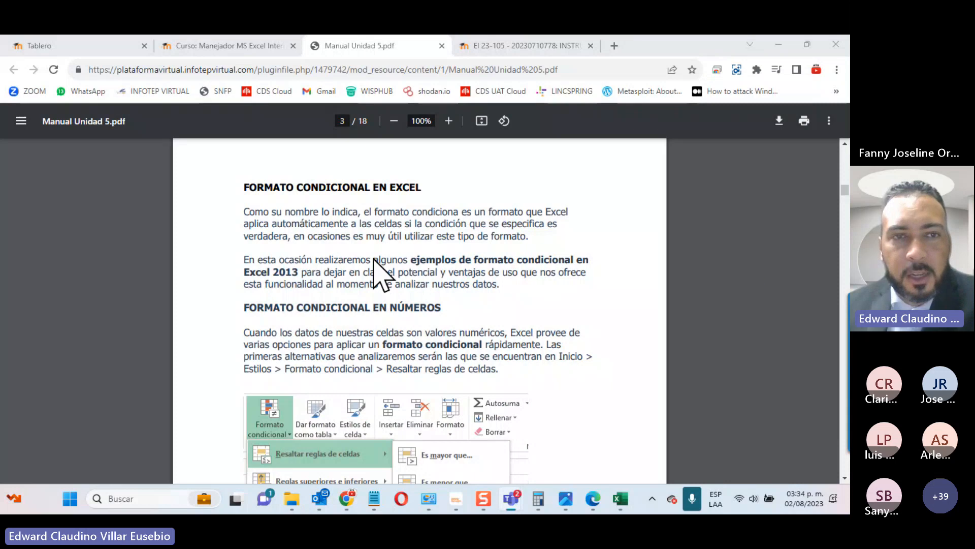
scroll(495, 242, down, 1)
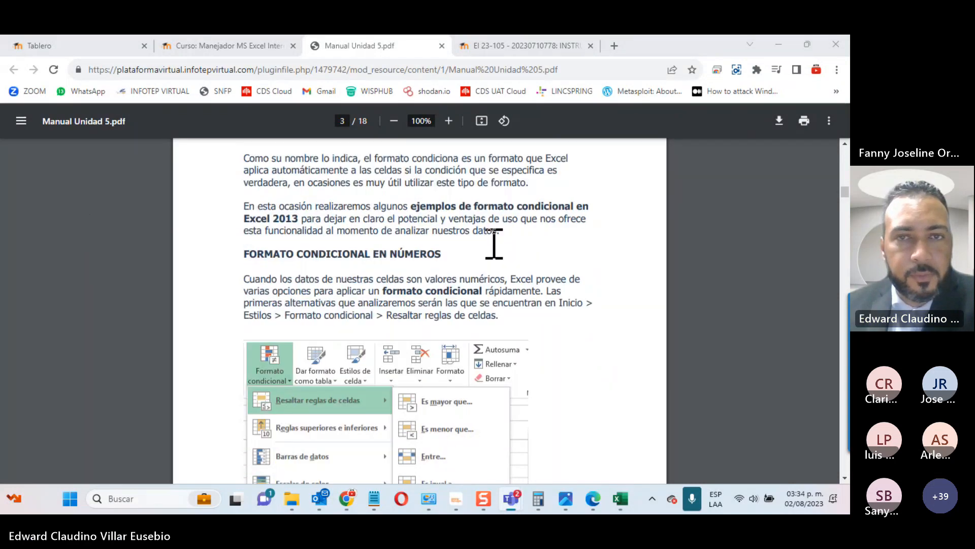
scroll(494, 244, down, 18)
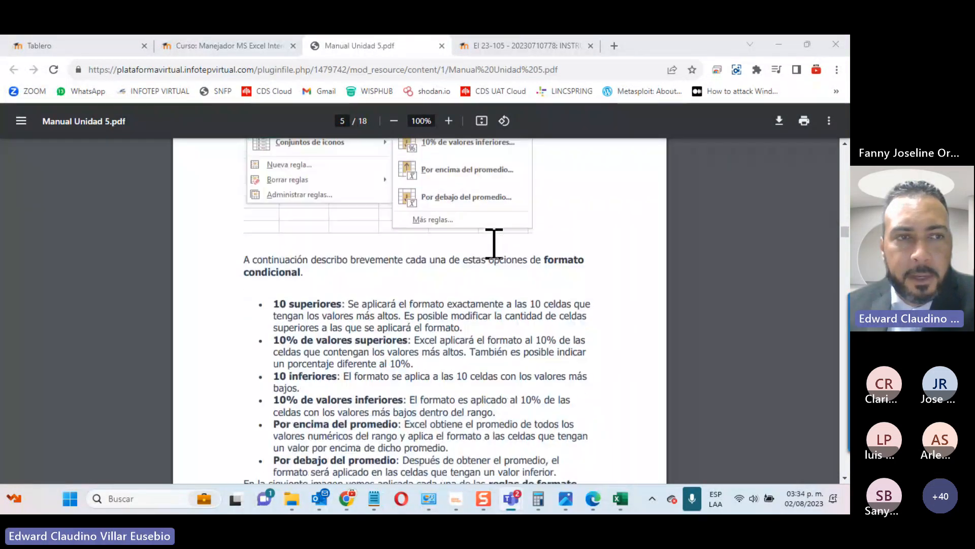
scroll(494, 243, down, 20)
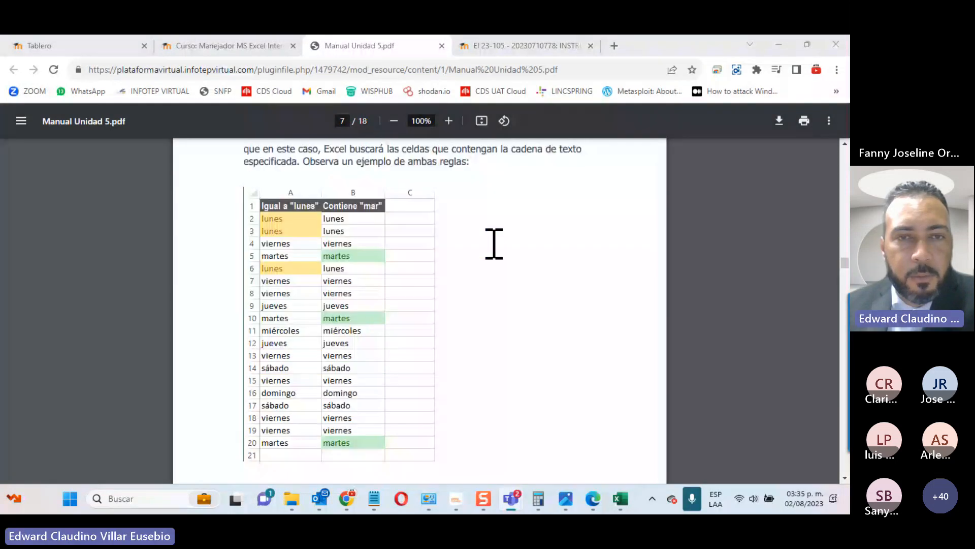
scroll(494, 244, down, 20)
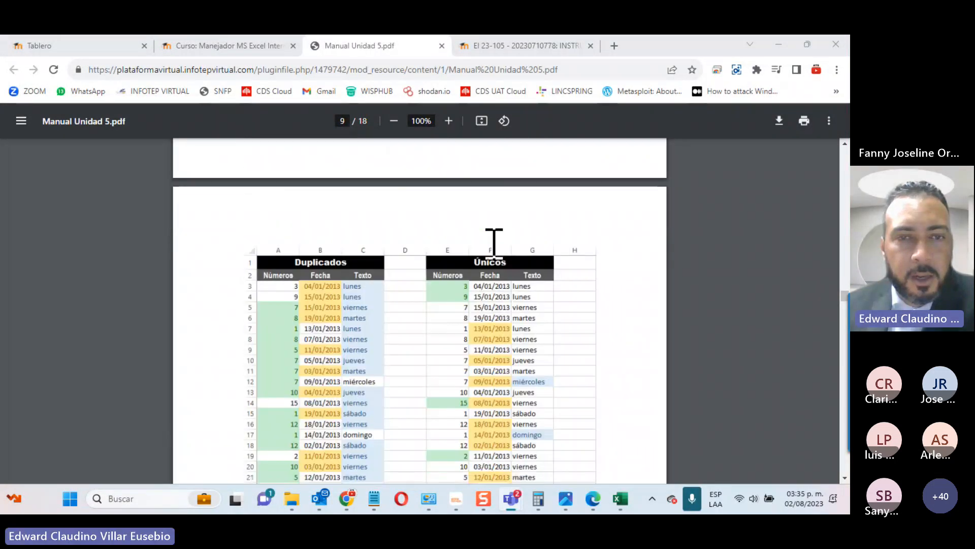
scroll(494, 244, down, 5)
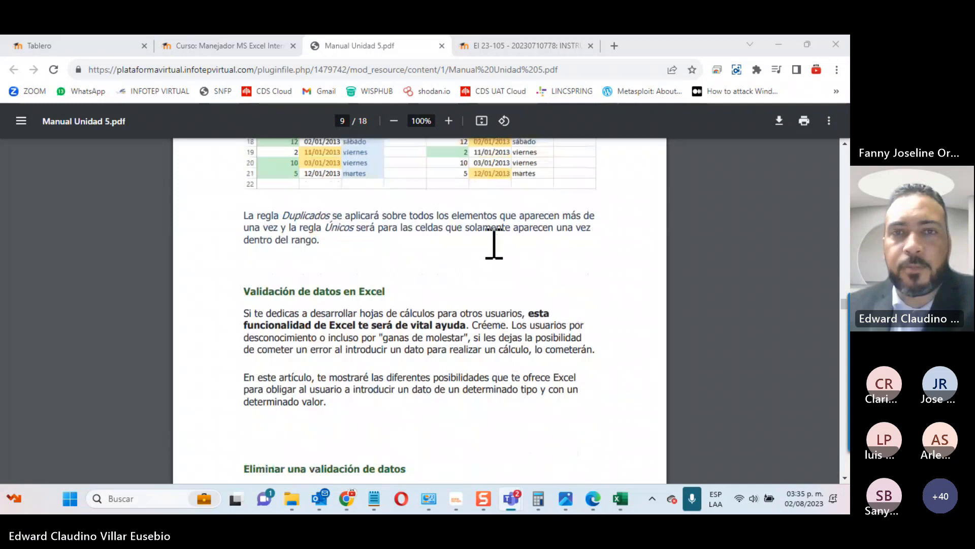
scroll(491, 193, down, 10)
click(440, 49)
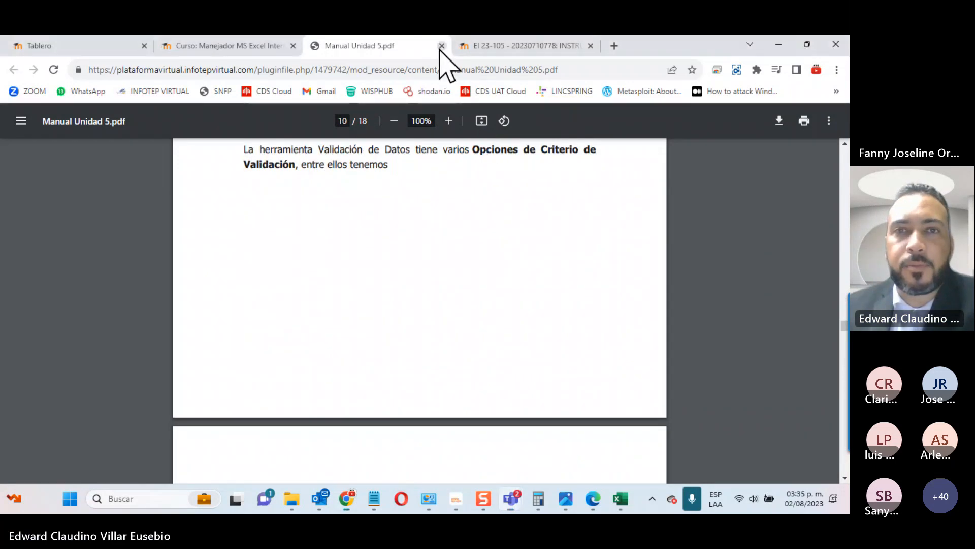
Step: Close the manual PDF and scroll through the instruction page's formatting and validation sections
click(442, 45)
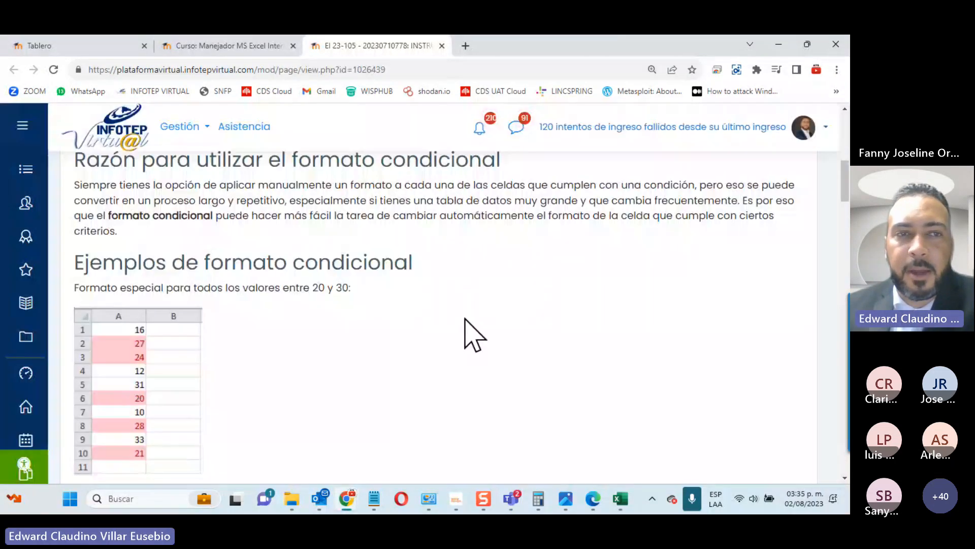
scroll(470, 333, up, 10)
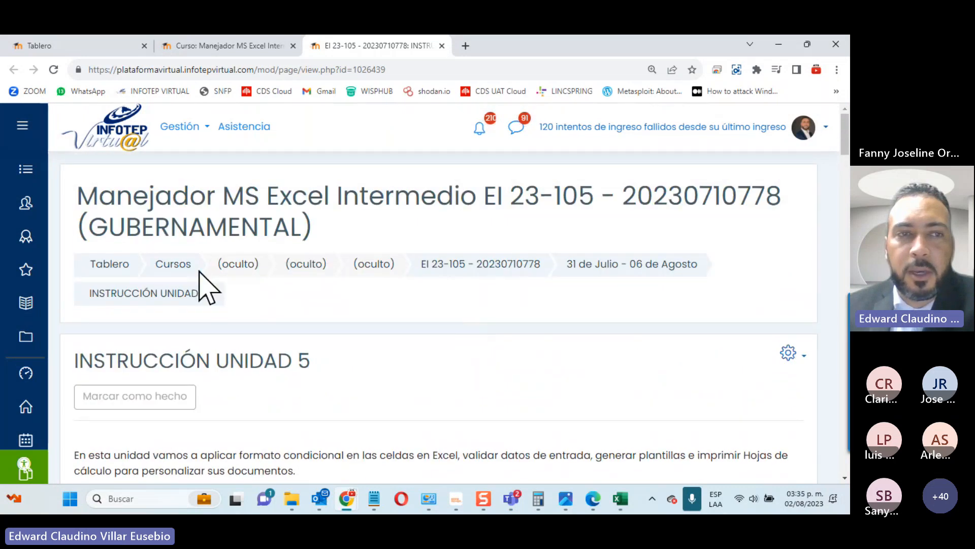
scroll(291, 352, down, 5)
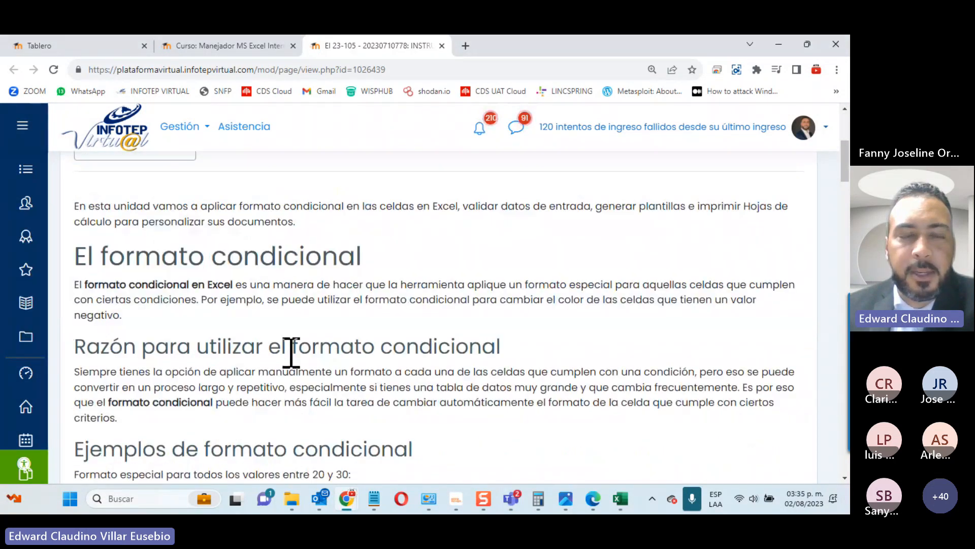
scroll(291, 353, down, 4)
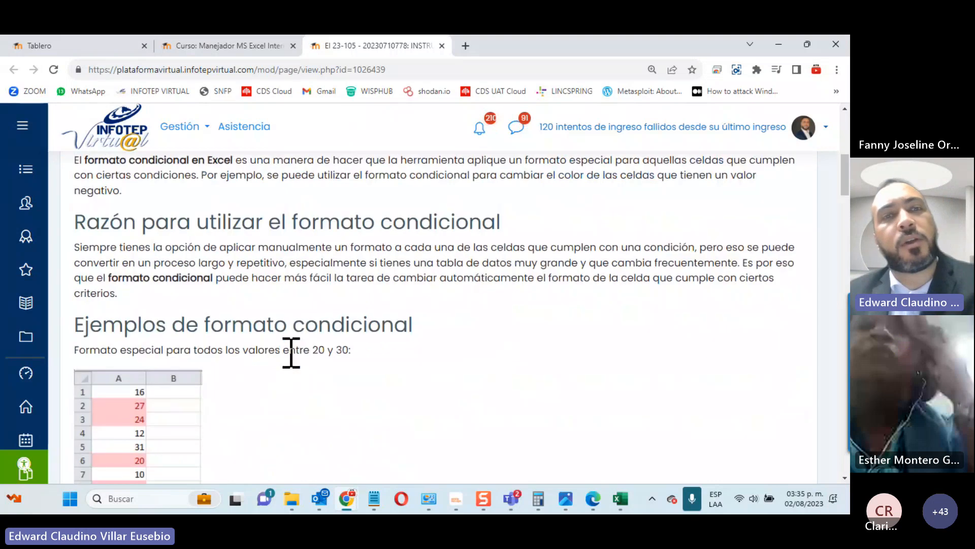
scroll(288, 353, down, 5)
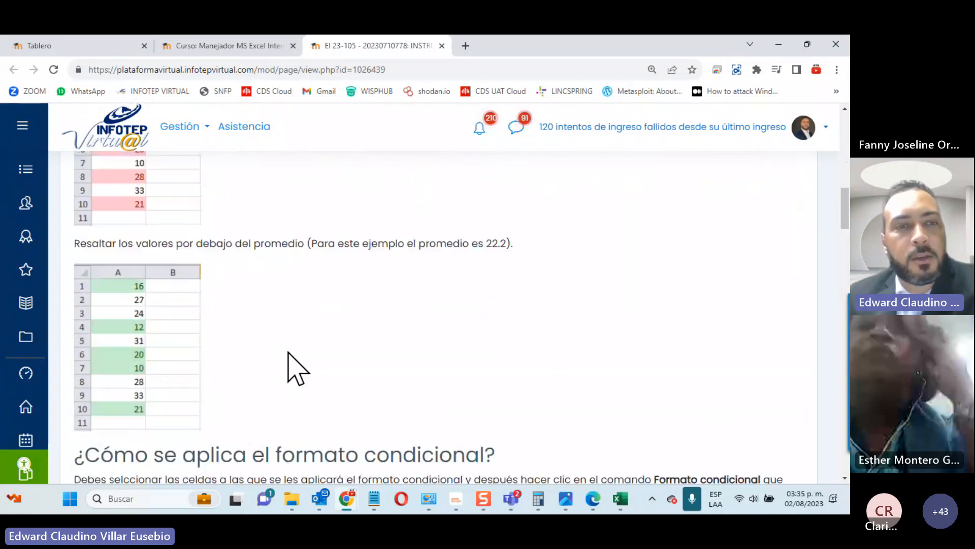
scroll(296, 368, down, 18)
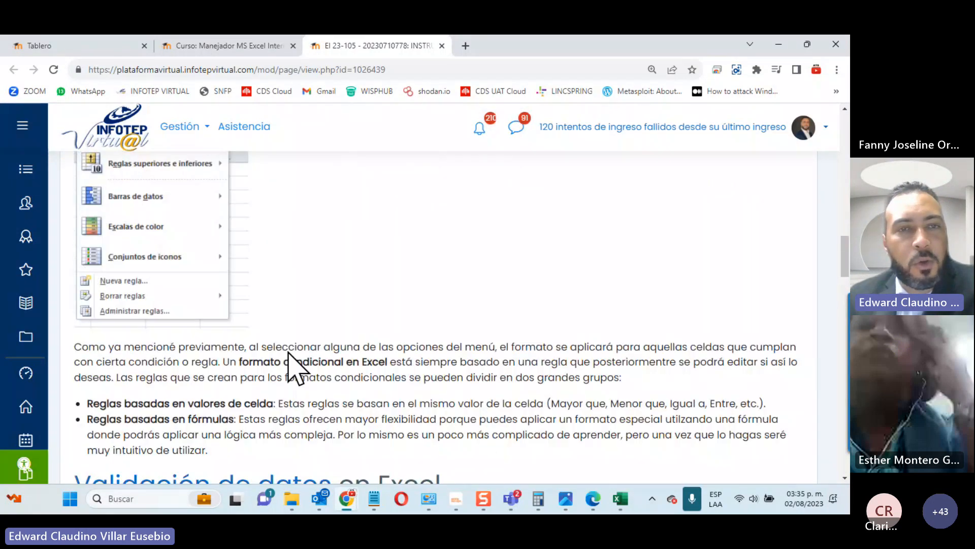
scroll(296, 367, up, 2)
scroll(296, 368, down, 10)
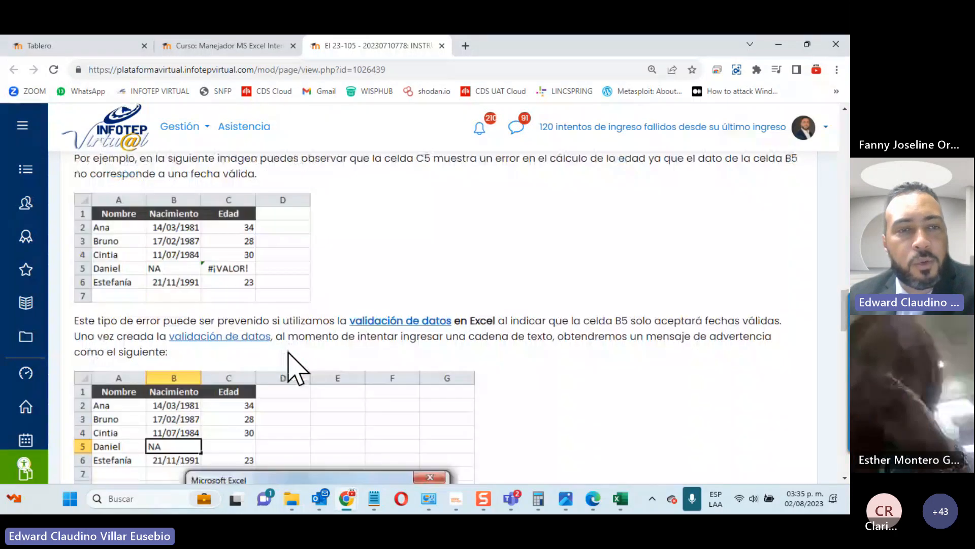
scroll(296, 368, down, 2)
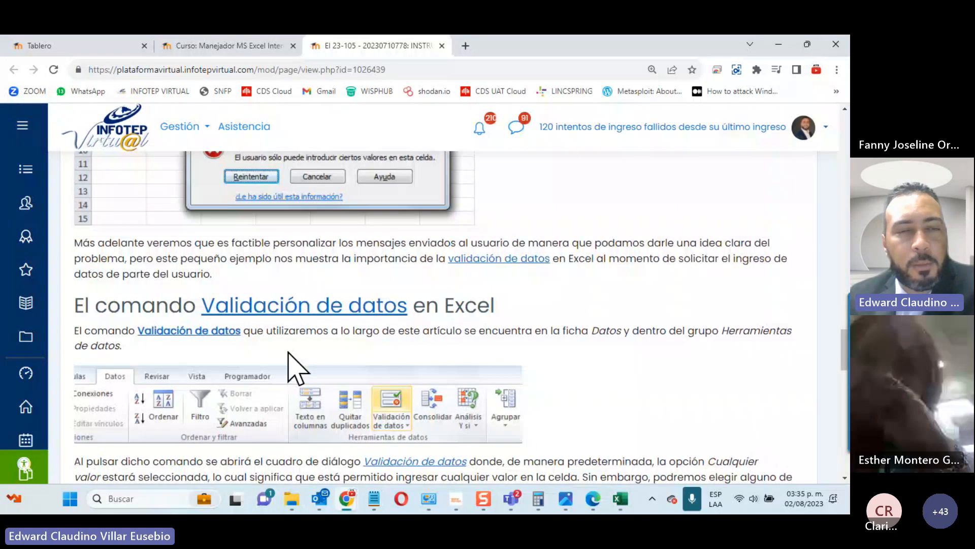
scroll(297, 368, down, 10)
Step: Close the instruction tab, download Ejercicio unidad 5 and open Actividad - excel (28) (31).xls
click(442, 45)
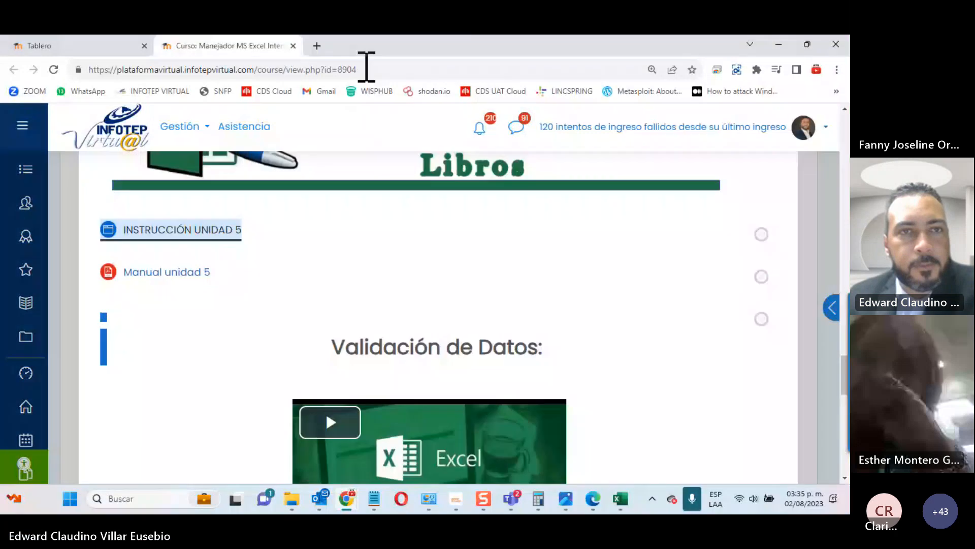
scroll(343, 294, down, 4)
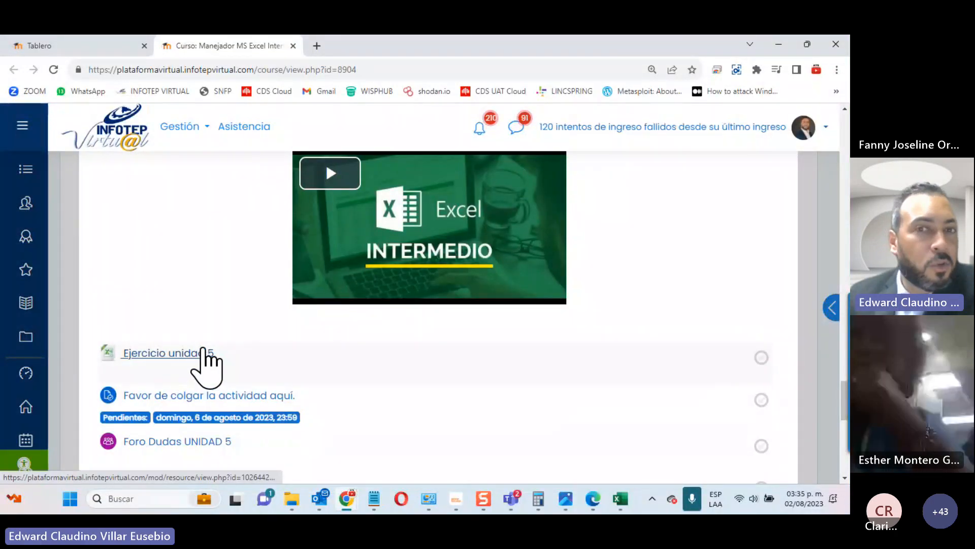
click(161, 356)
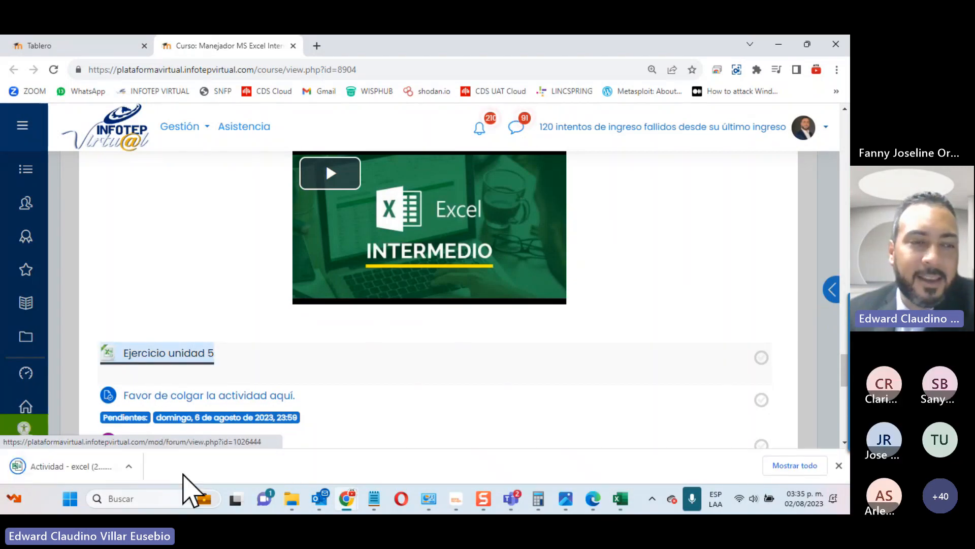
click(61, 465)
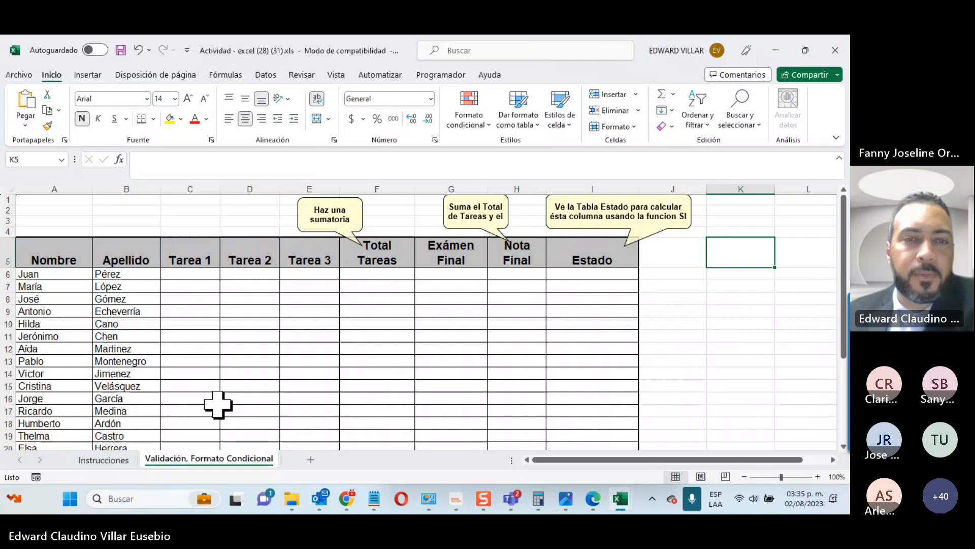
Step: On the Instrucciones sheet, fill the first instruction row B1:F1 green
scroll(235, 401, down, 2)
scroll(236, 401, up, 2)
scroll(236, 401, down, 1)
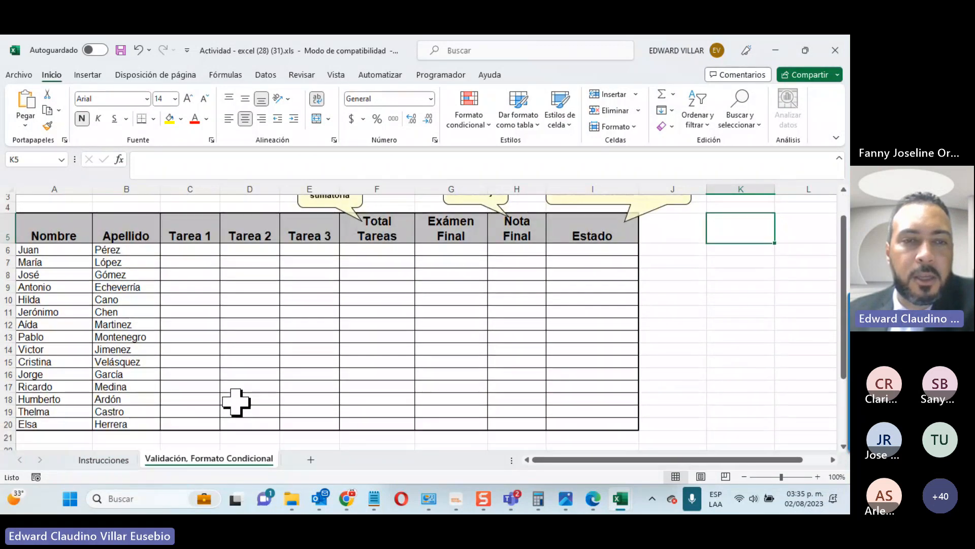
scroll(236, 402, down, 1)
scroll(236, 402, up, 2)
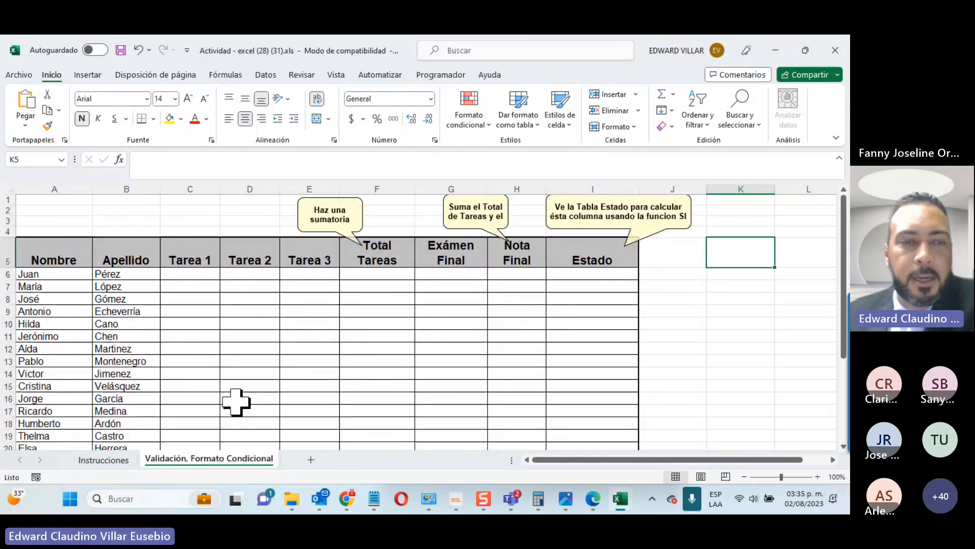
scroll(236, 402, down, 1)
click(105, 459)
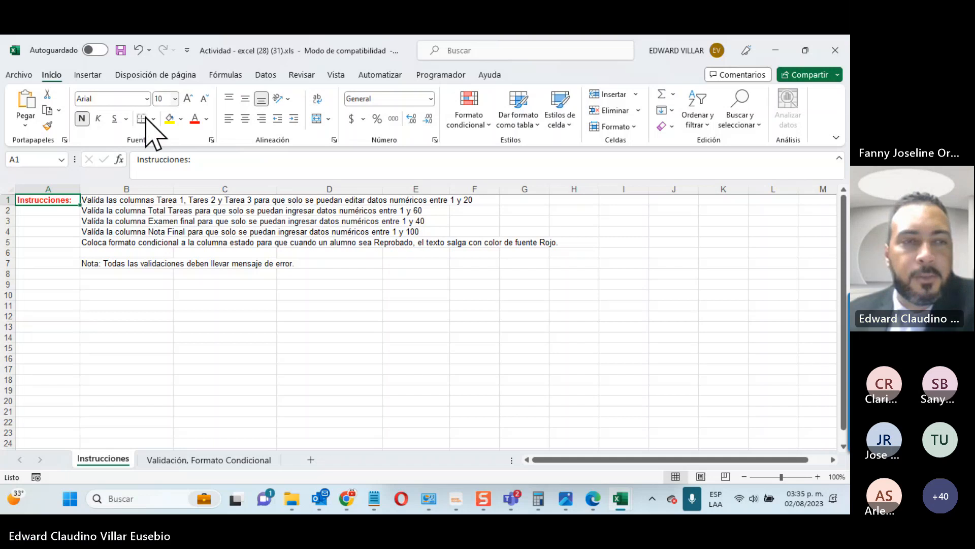
click(86, 200)
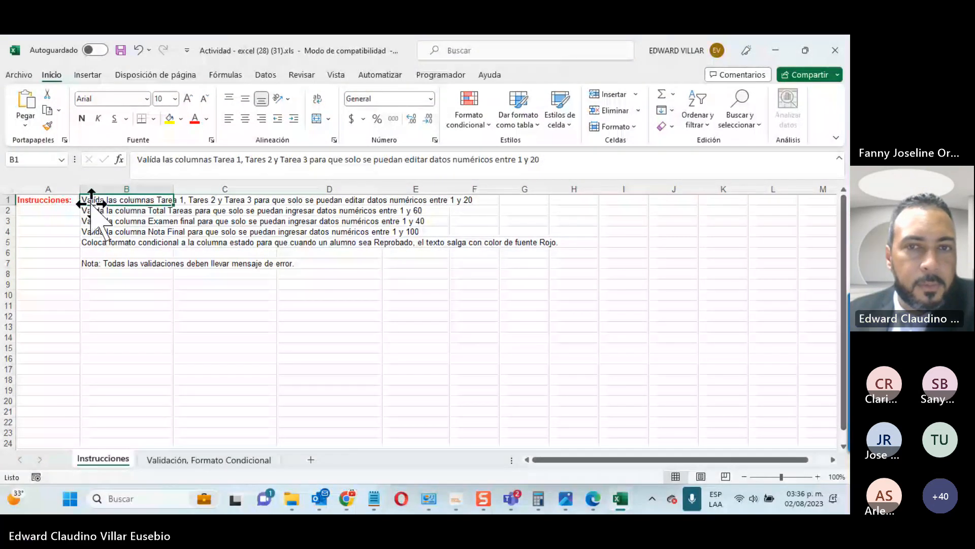
drag(97, 200, 474, 200)
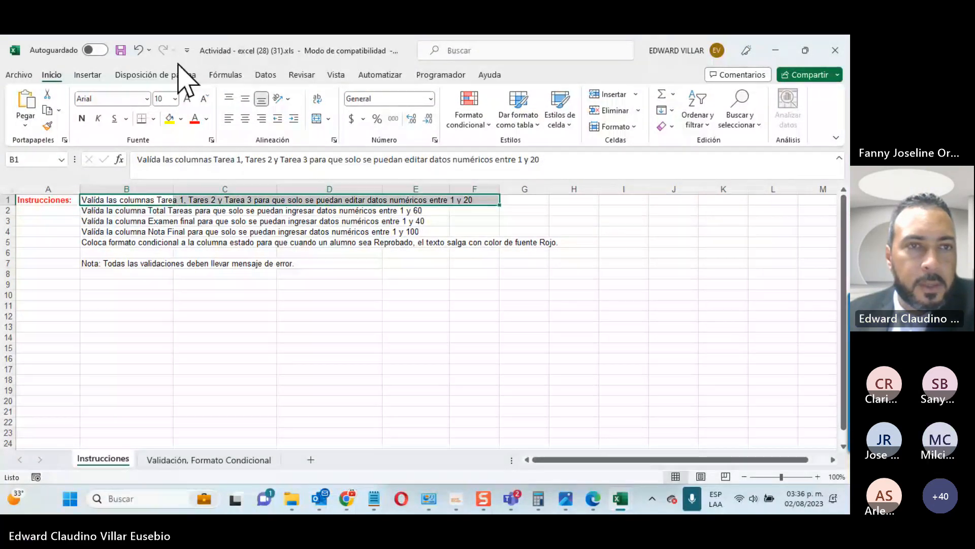
click(182, 119)
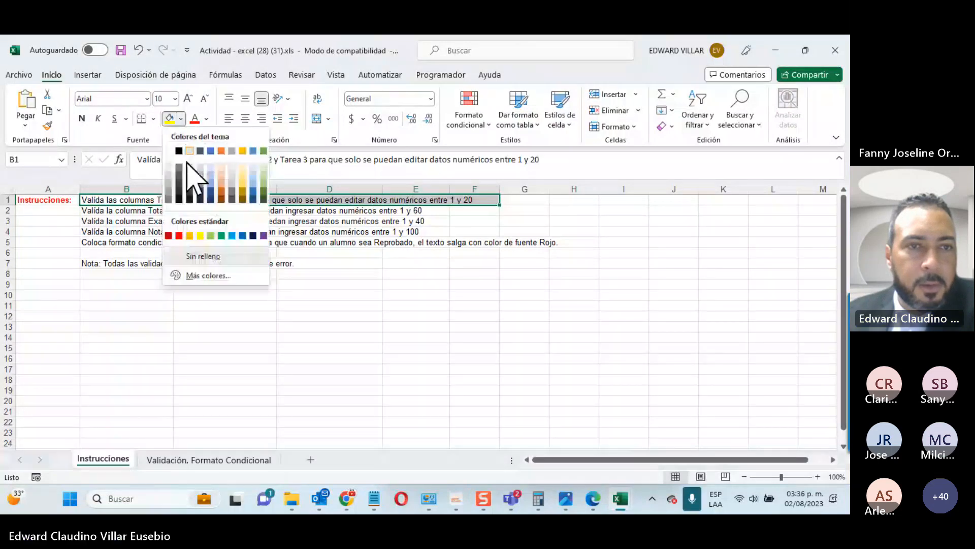
click(222, 236)
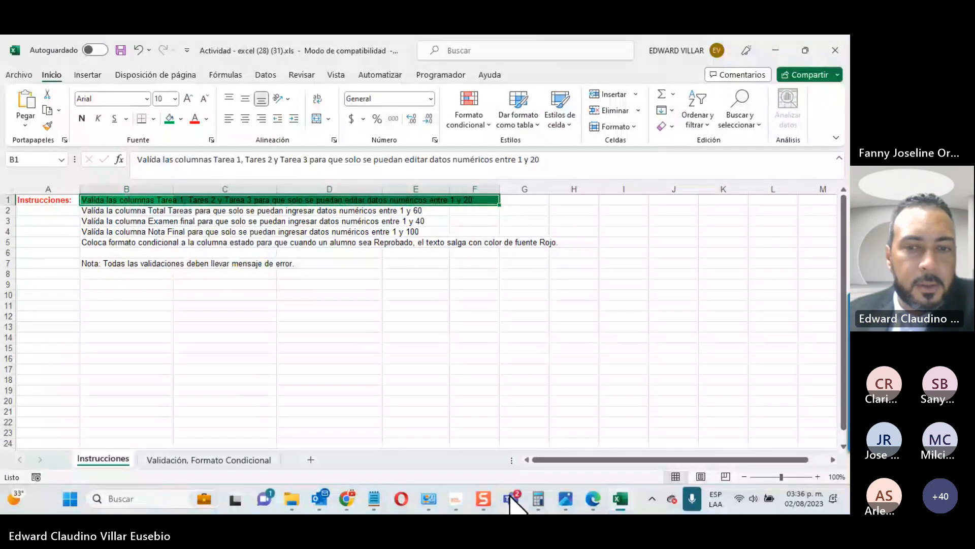
Step: Mute all Teams participants via Silenciar a todos, then minimize the meeting window
mouse_move(512, 502)
click(554, 391)
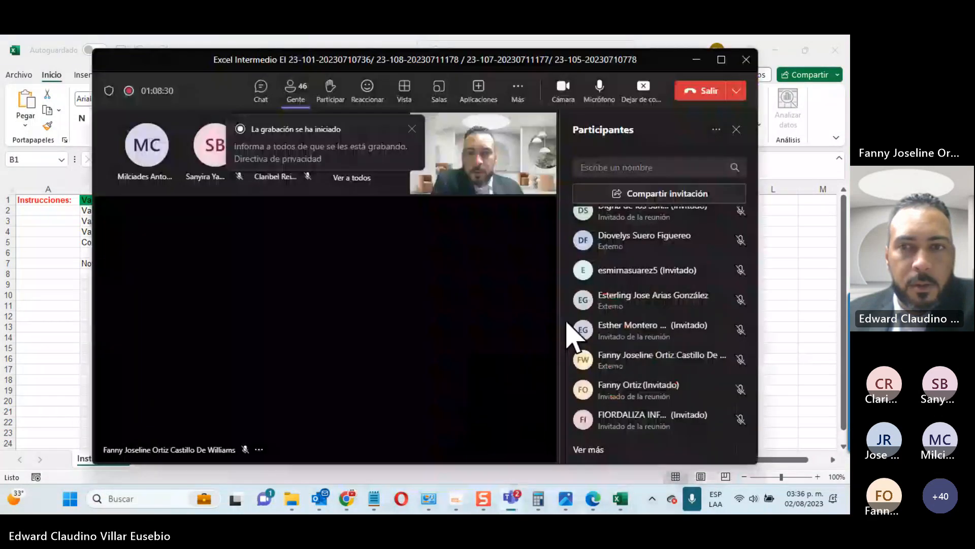
scroll(670, 285, up, 5)
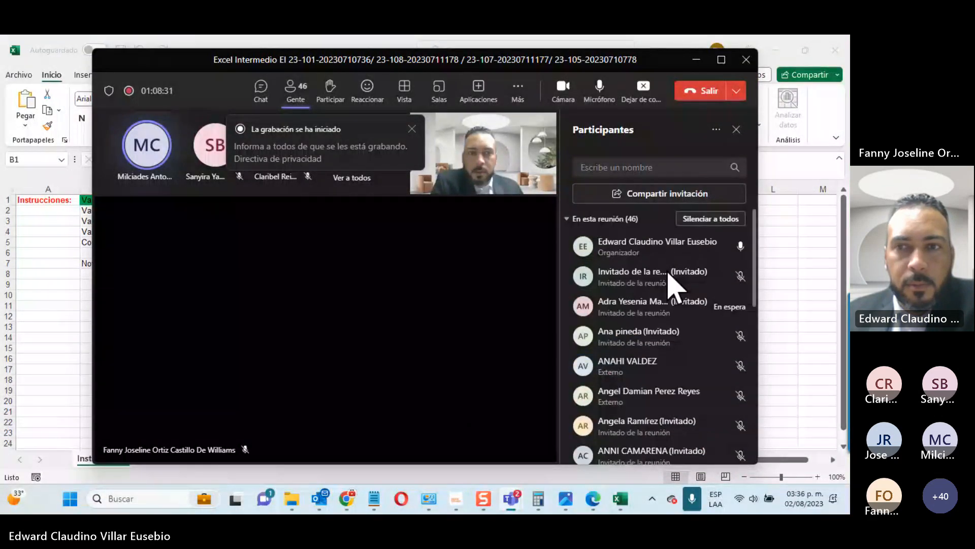
click(719, 222)
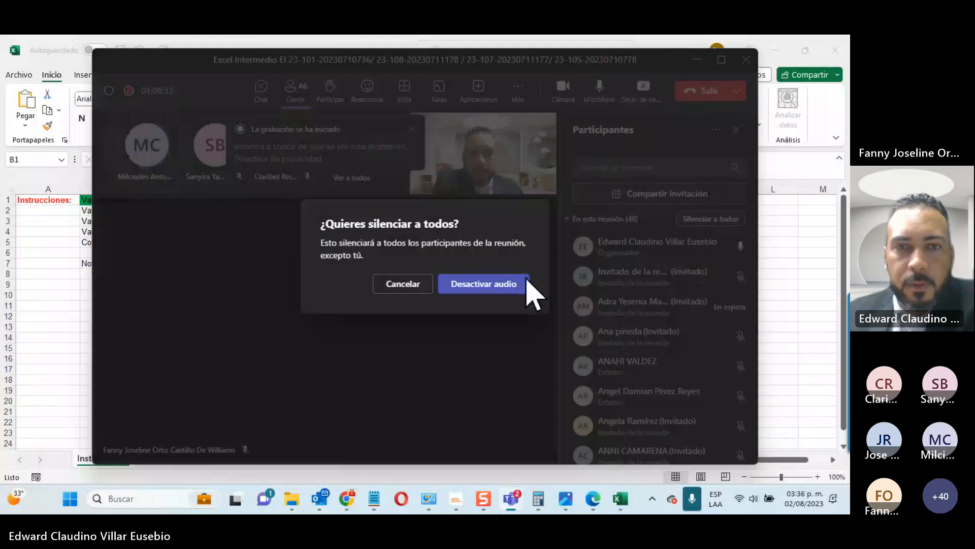
click(487, 287)
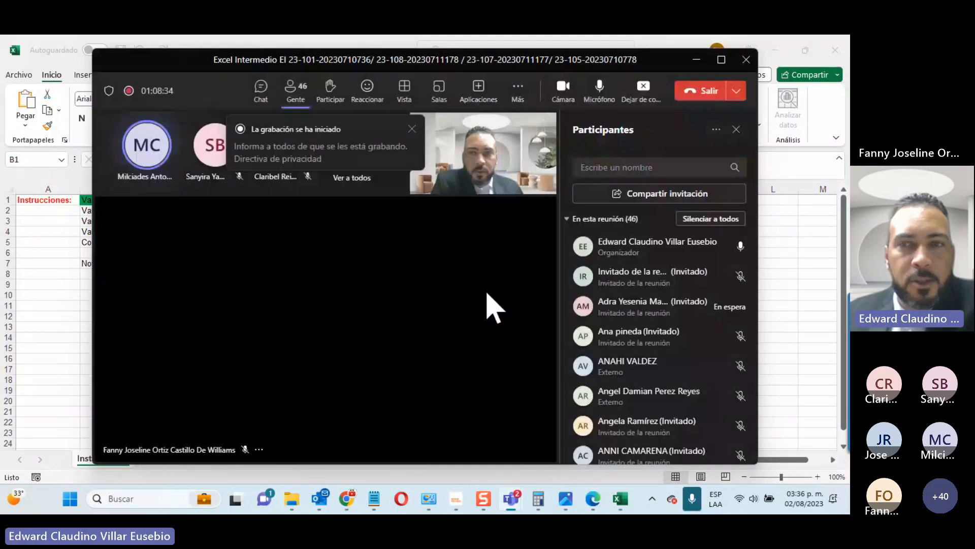
click(695, 60)
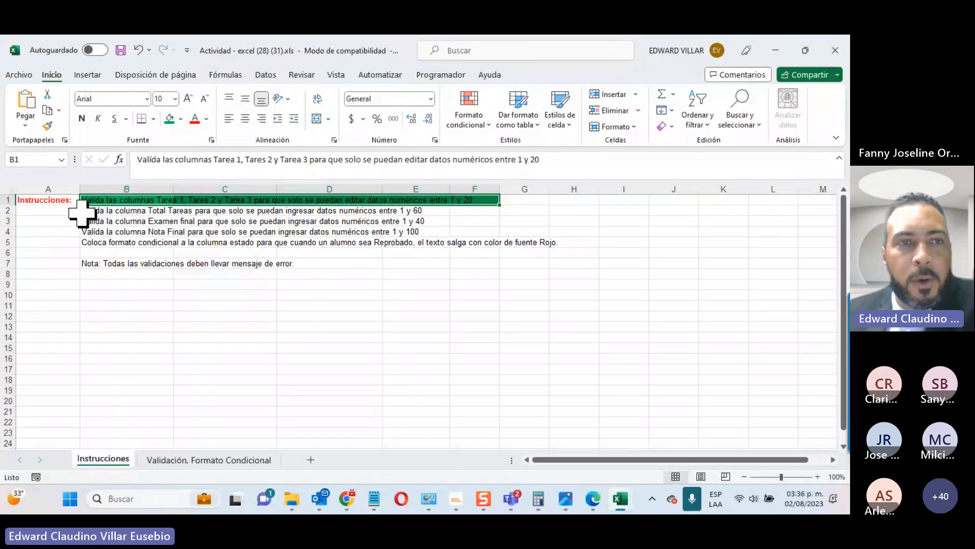
Step: Select instruction row B2:E2, then the Total Tareas, Tarea 1 and Tarea 3 ranges on the grade sheet
drag(81, 212, 443, 209)
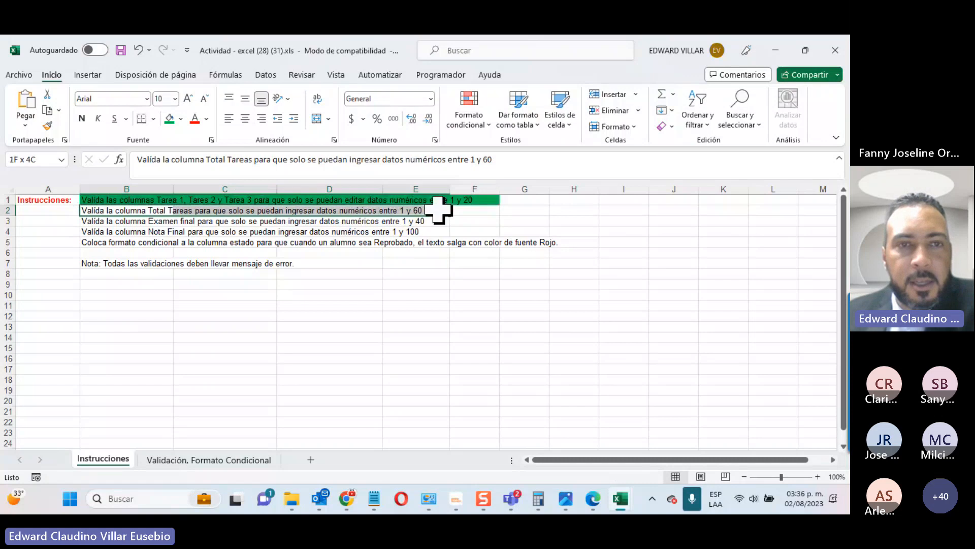
click(207, 460)
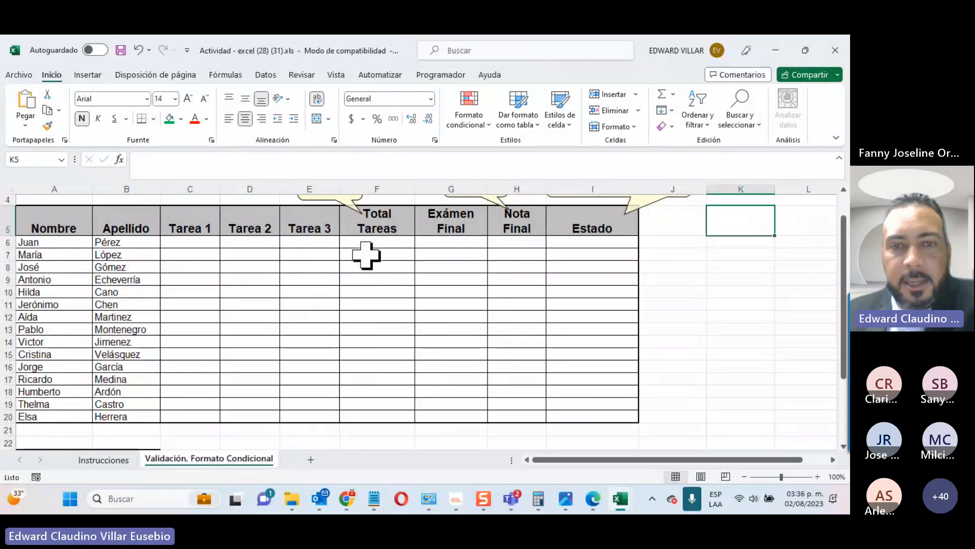
drag(366, 242, 388, 423)
drag(197, 240, 193, 394)
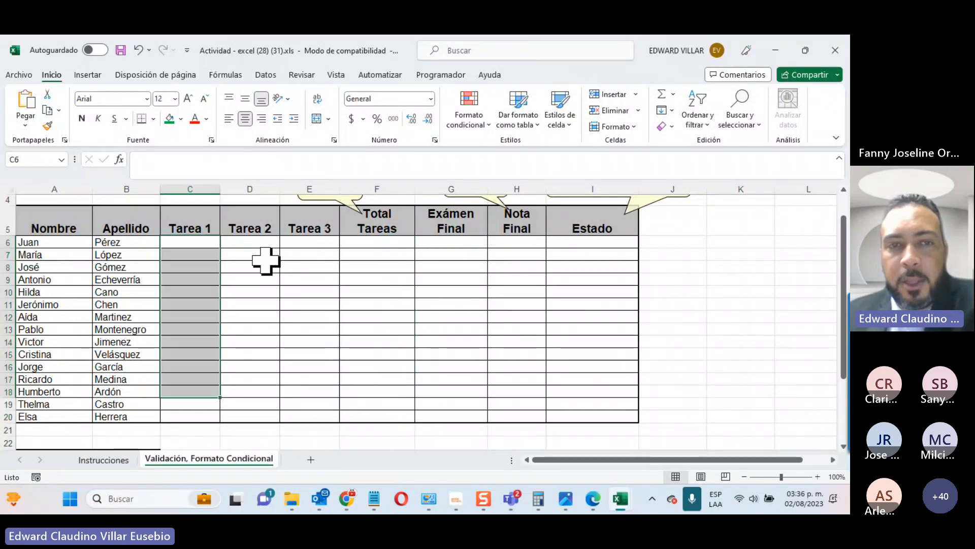
drag(305, 243, 319, 432)
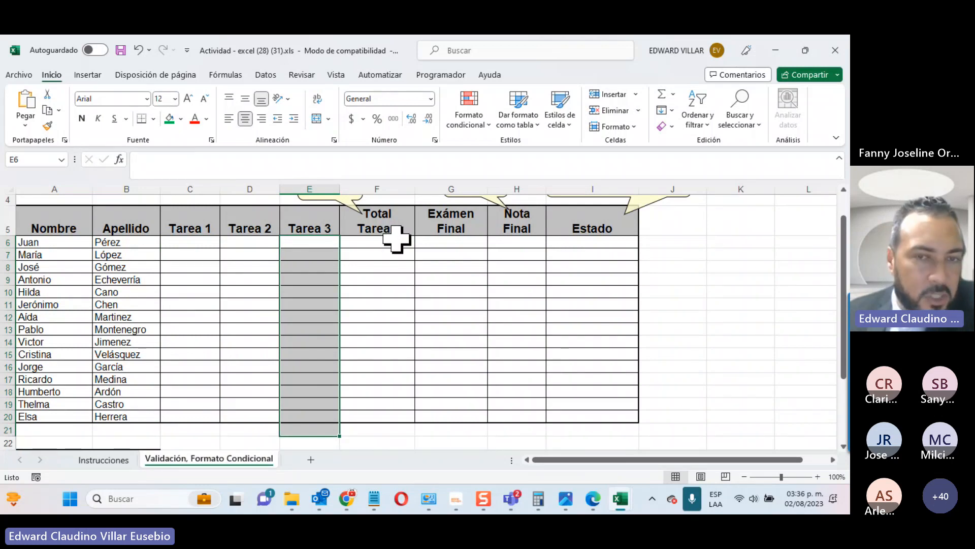
Step: Fill the Examen final instruction row B3:E3 green, then select the Exámen Final cells G6:G20
click(104, 460)
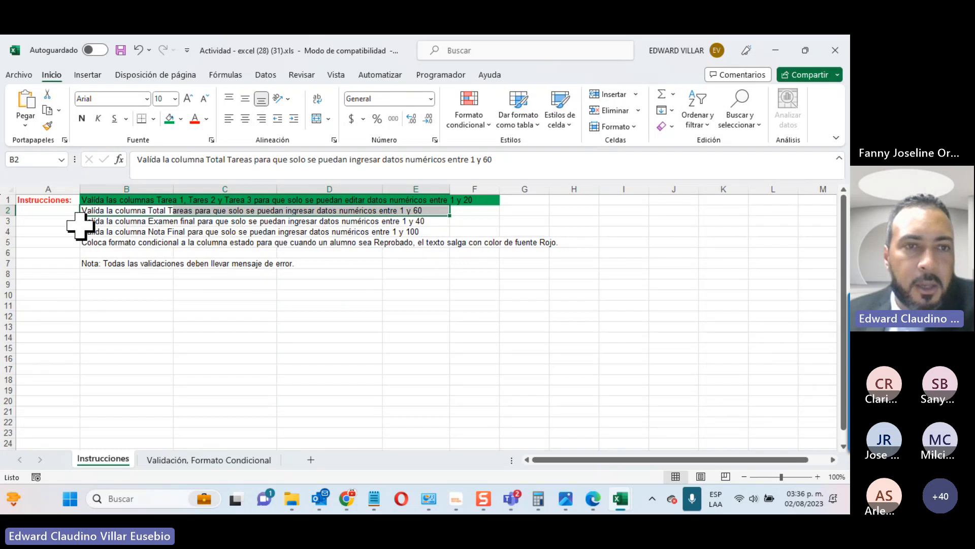
drag(81, 221, 416, 221)
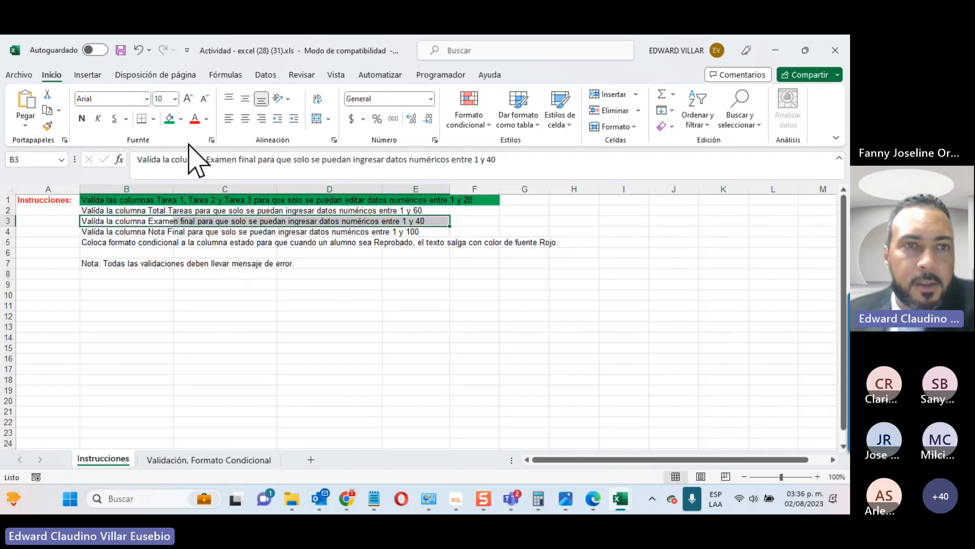
click(170, 118)
click(216, 460)
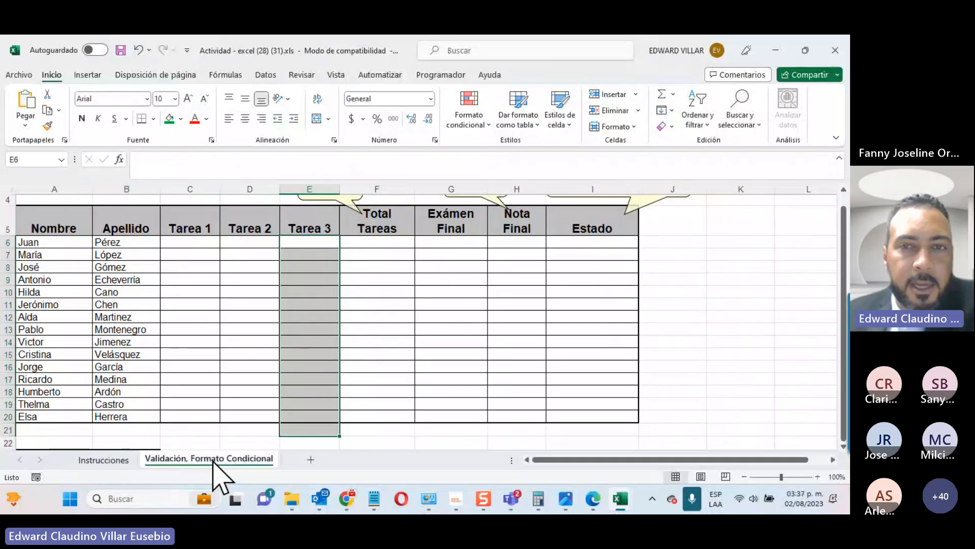
drag(450, 238, 476, 410)
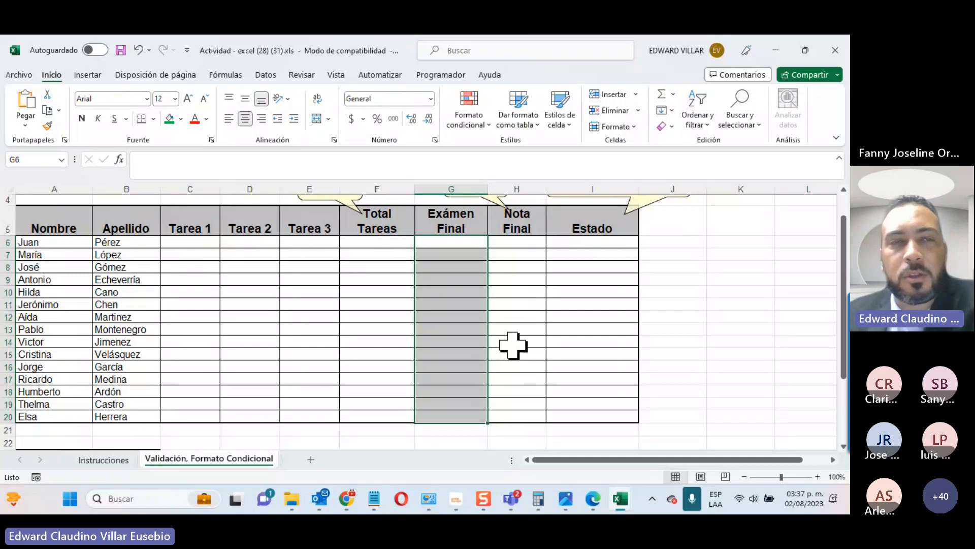
Step: Fill the Nota Final row B4:E4 and the Total Tareas row B2:E2 red
click(118, 459)
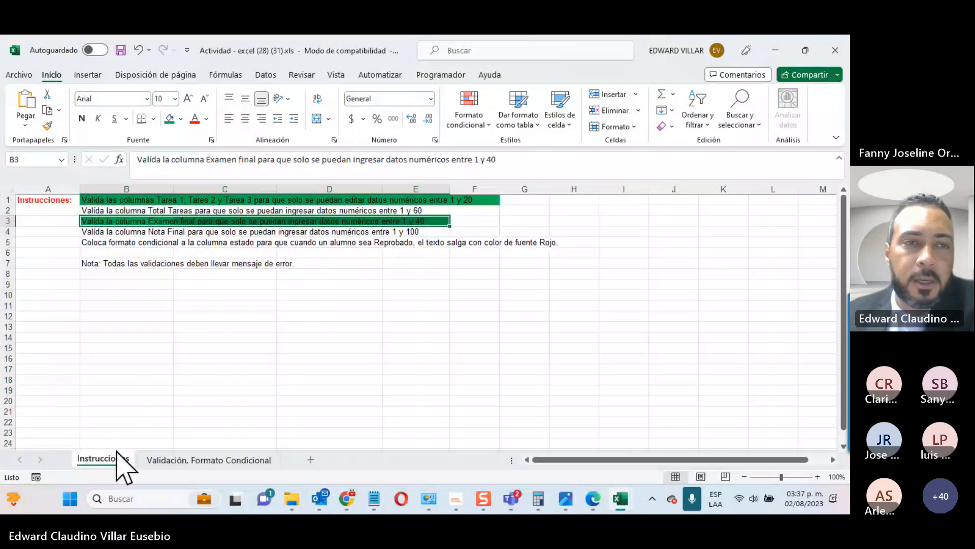
click(87, 231)
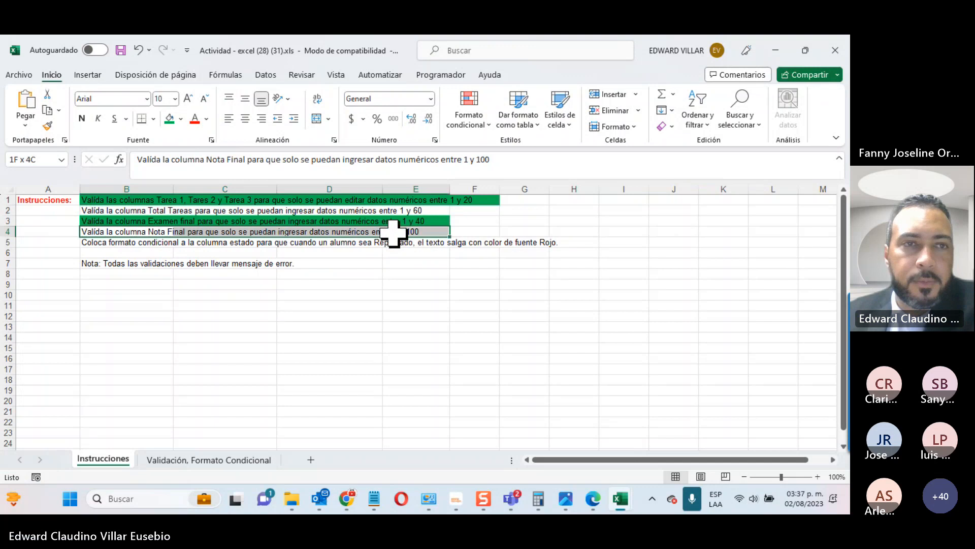
click(180, 119)
click(178, 236)
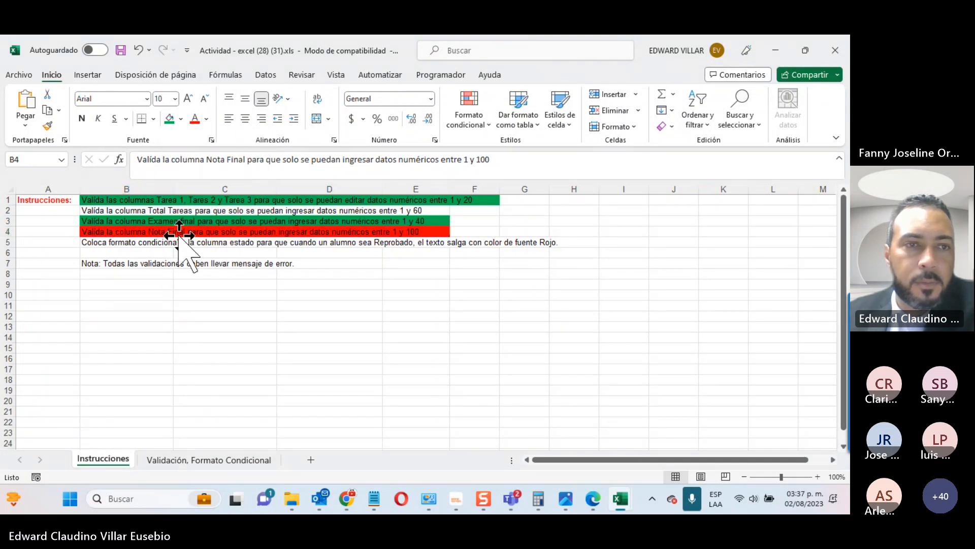
drag(105, 210, 432, 211)
click(170, 119)
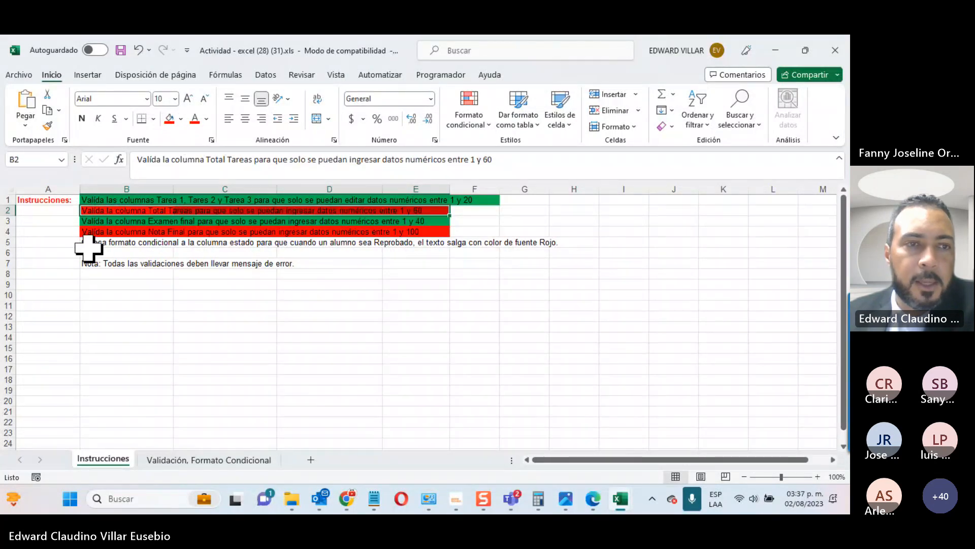
Step: Fill the conditional-formatting instruction row B5:H5 green
drag(88, 245, 551, 242)
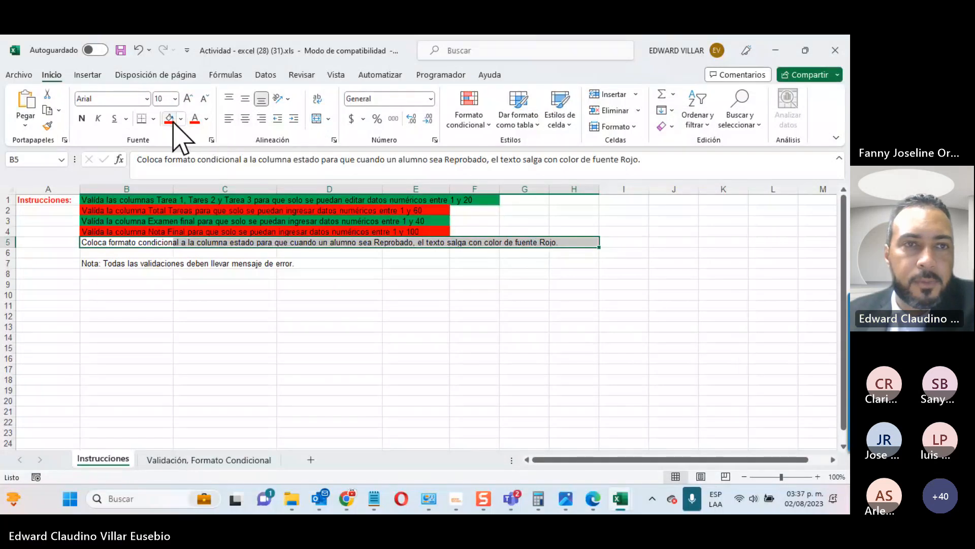
click(181, 119)
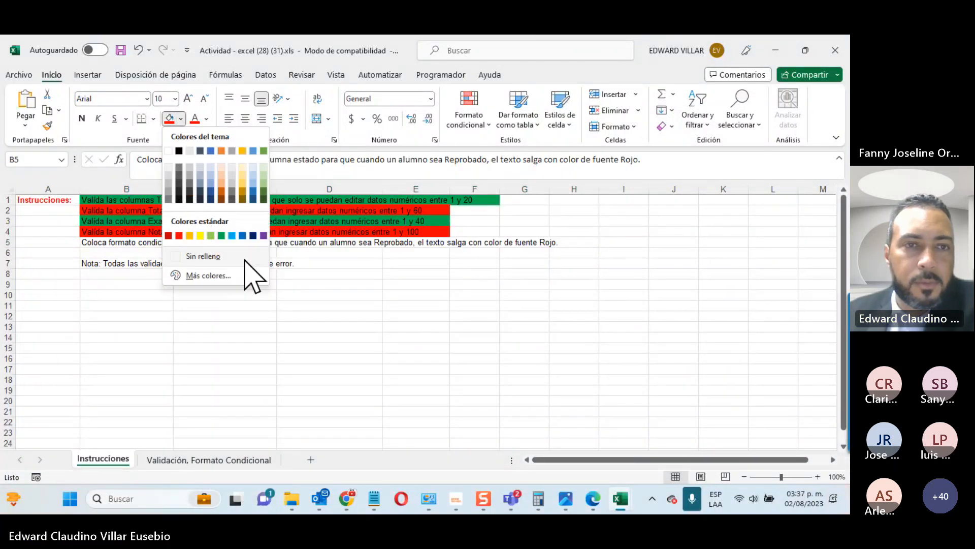
click(224, 233)
click(230, 307)
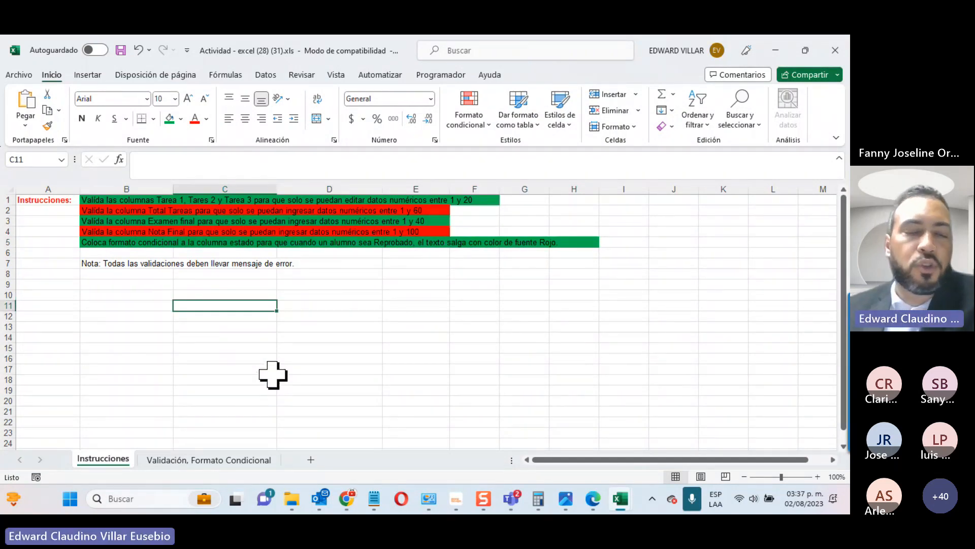
Step: On the Validación, Formato Condicional sheet, select the Tarea 1 to Tarea 3 cells C6:E20
click(219, 460)
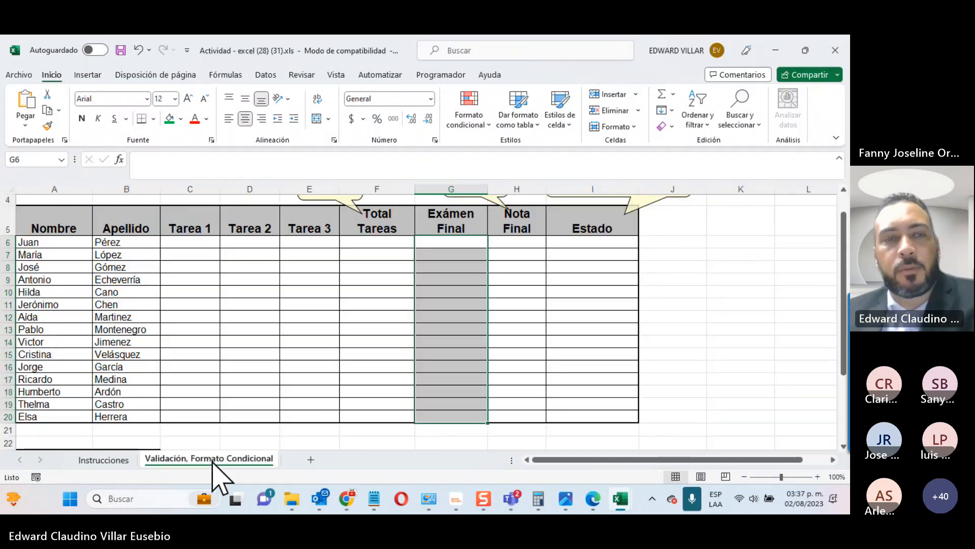
scroll(211, 445, up, 1)
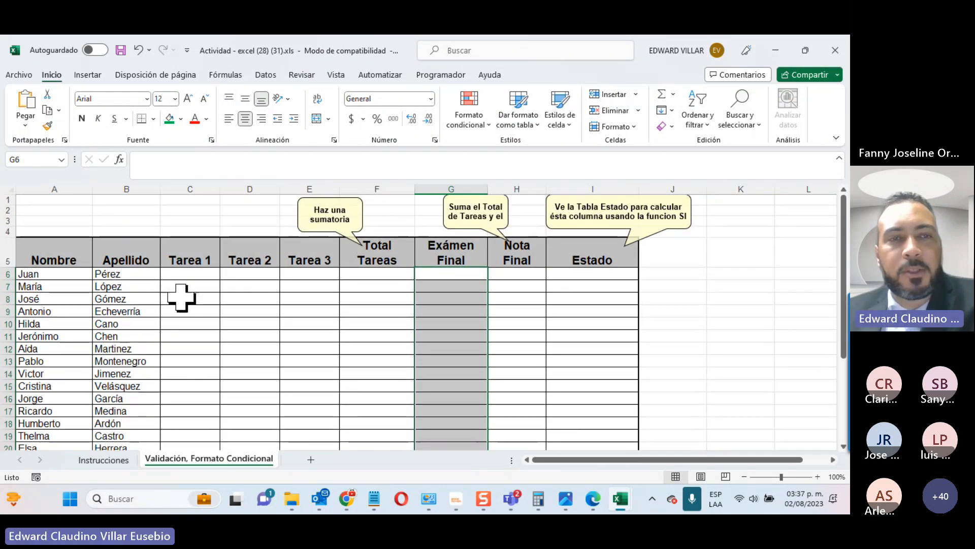
drag(174, 277, 309, 425)
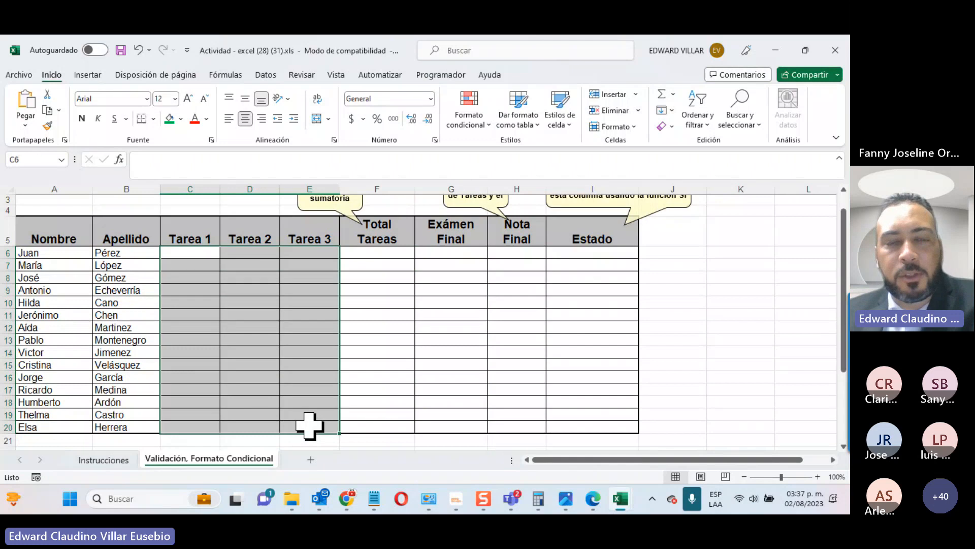
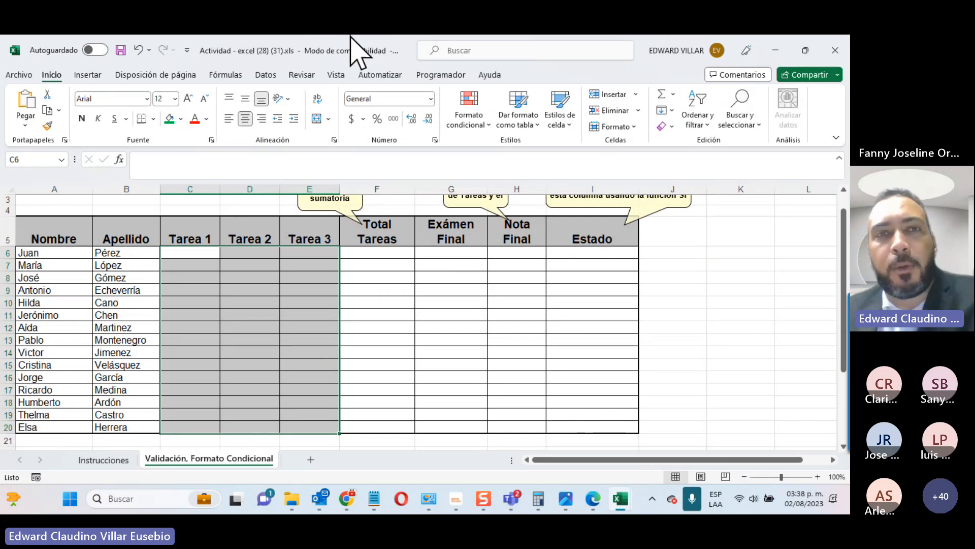
Step: Open Data Validation for the Tarea 1–3 grade cells C6:E20
click(265, 77)
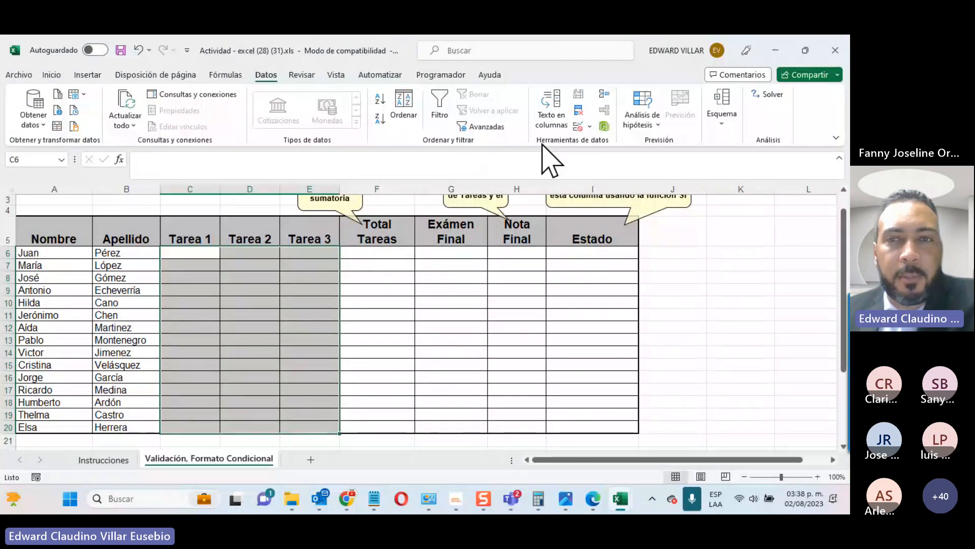
click(578, 126)
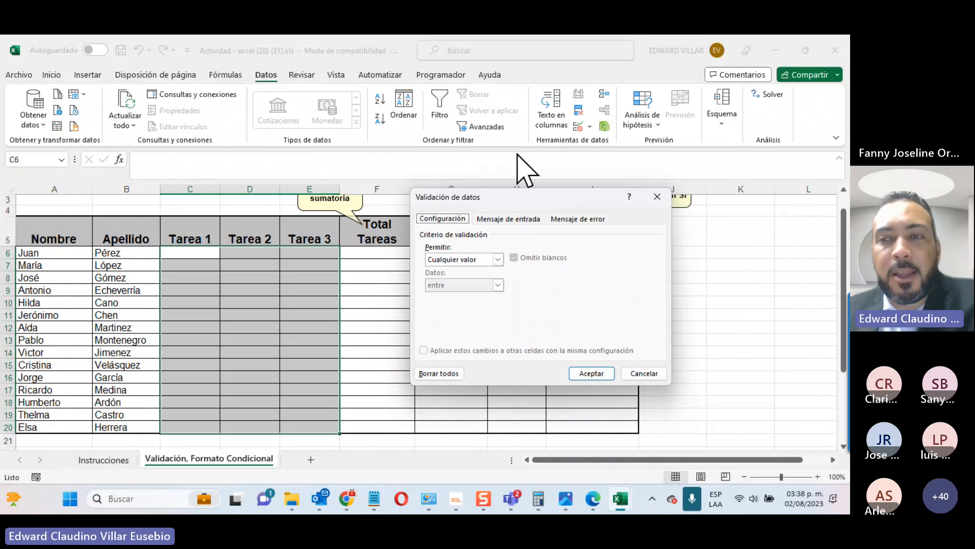
Step: Limit C6:E20 to whole numbers between a minimum of 1 and a maximum of 20
click(805, 411)
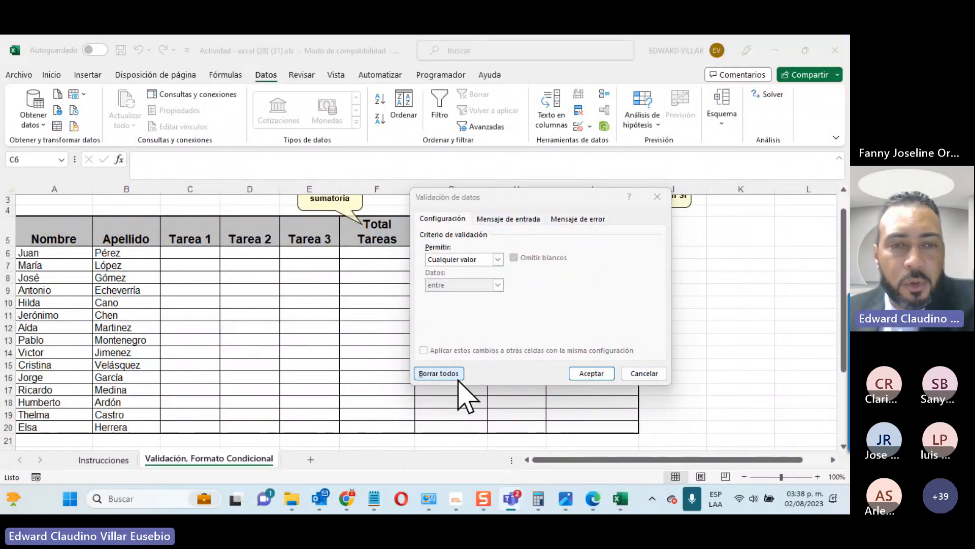
click(497, 258)
click(497, 259)
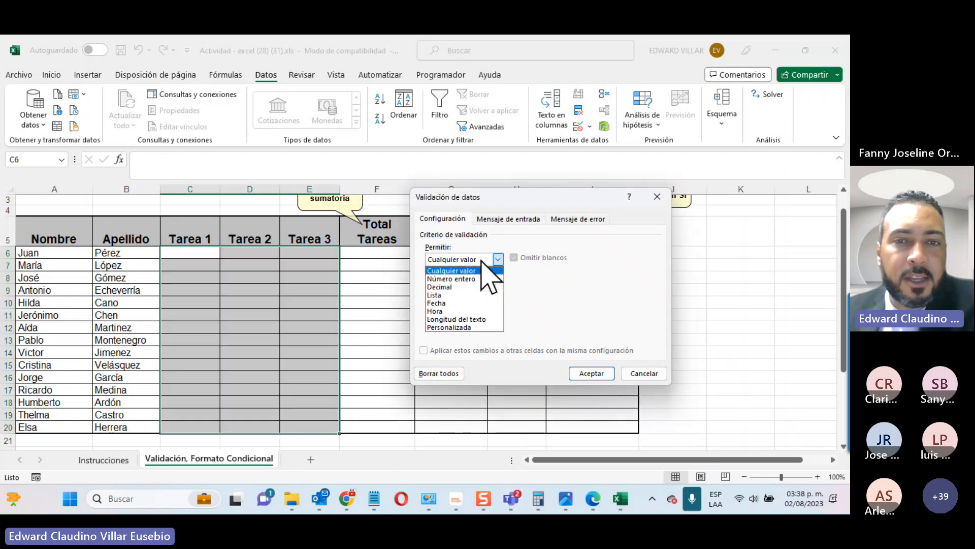
click(453, 279)
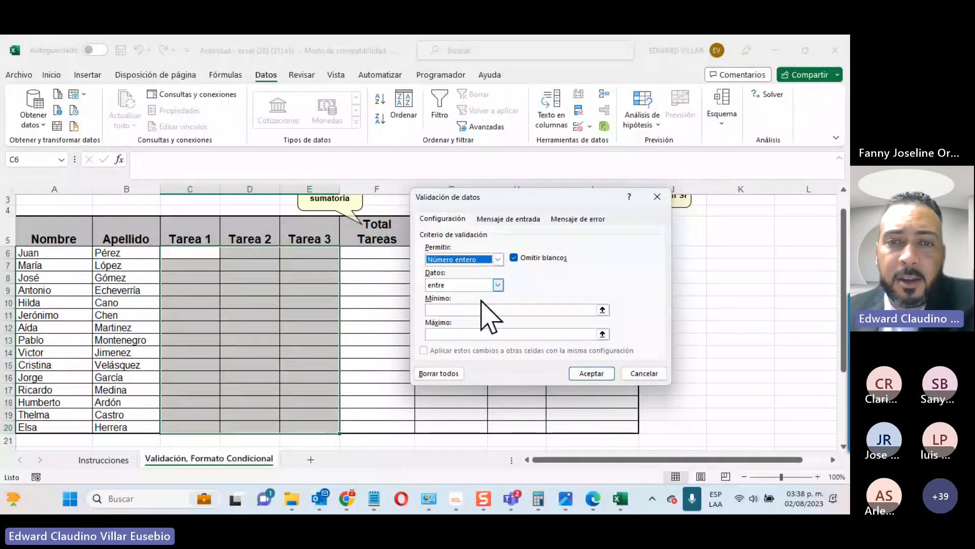
click(471, 310)
text(1)
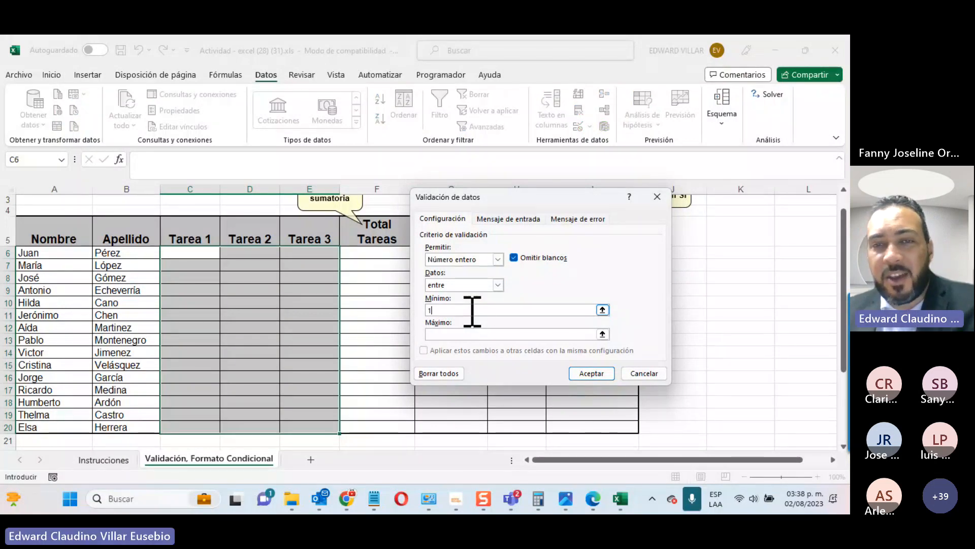
click(478, 334)
text(20)
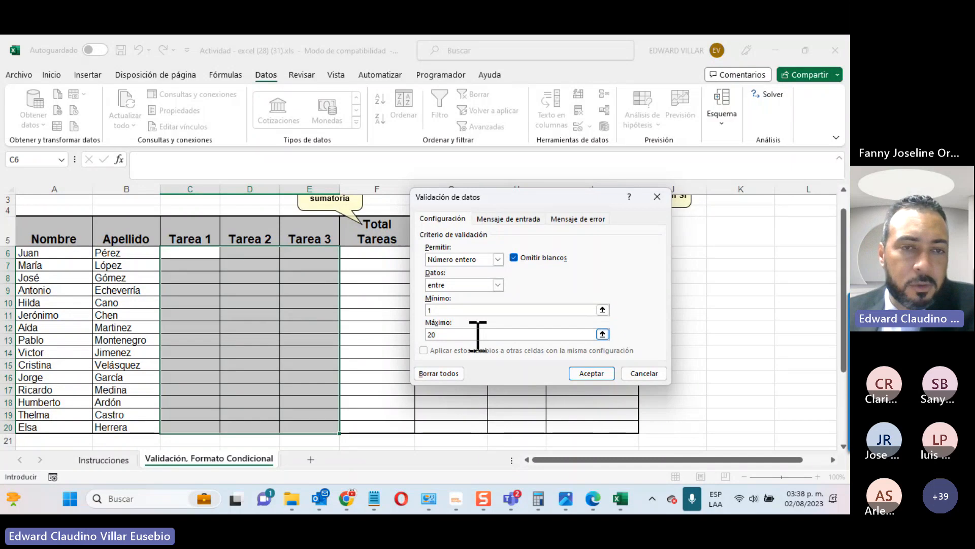
click(577, 375)
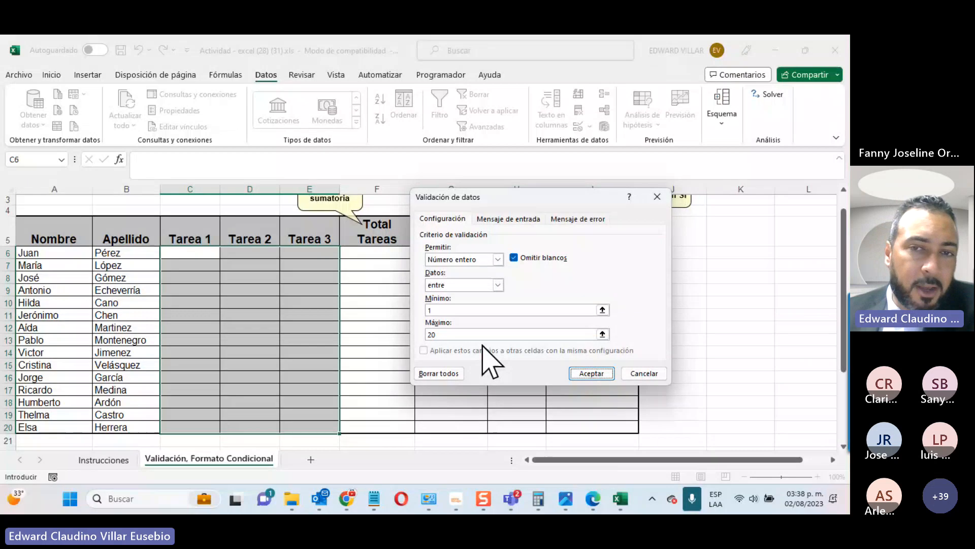
click(494, 218)
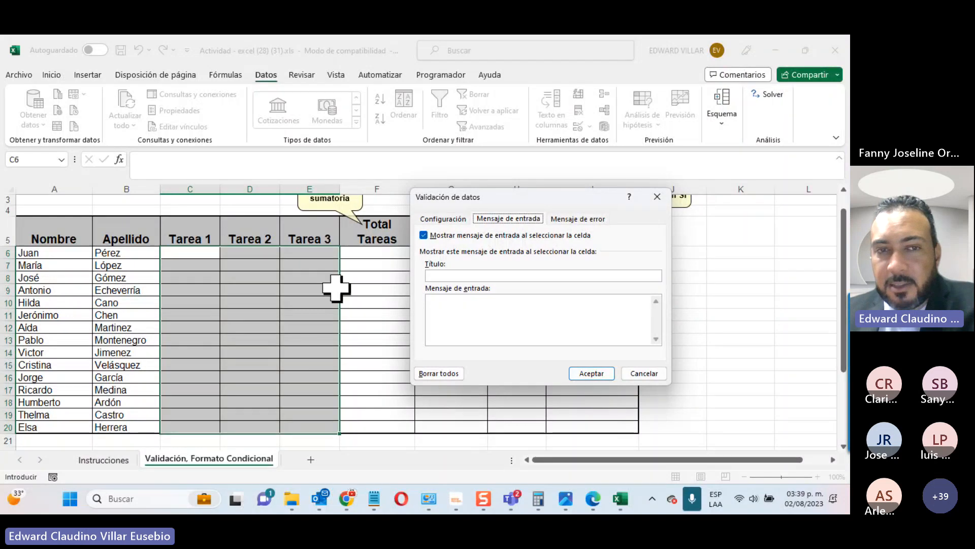
Step: Enter the input message title 'Valores Permitidos.' with the text 'Entre 1 y 20.'
click(498, 275)
text(Valores)
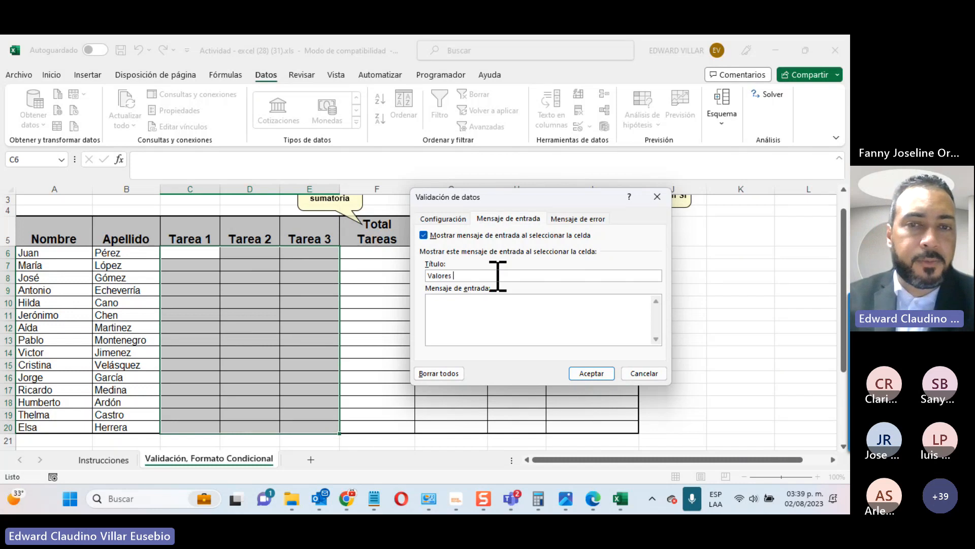
text( Permitid)
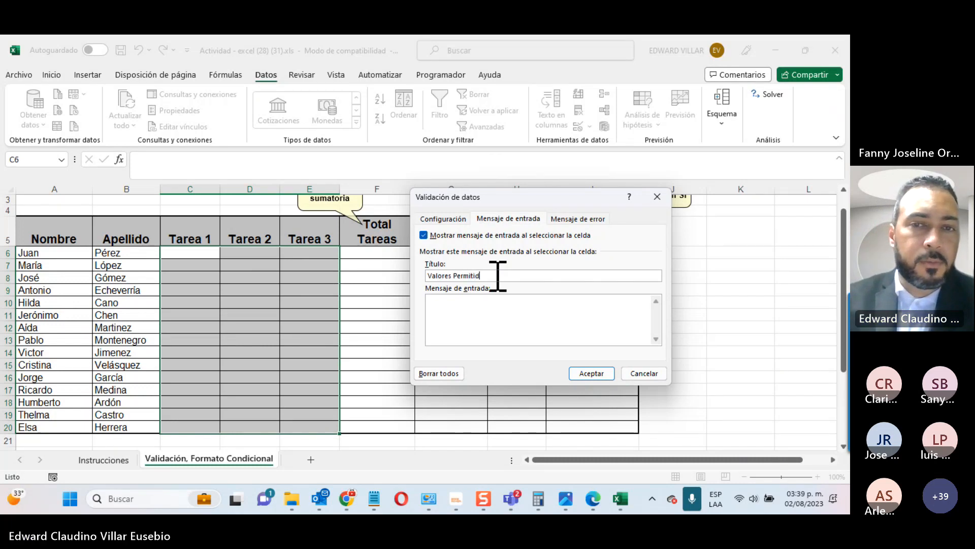
text(os.)
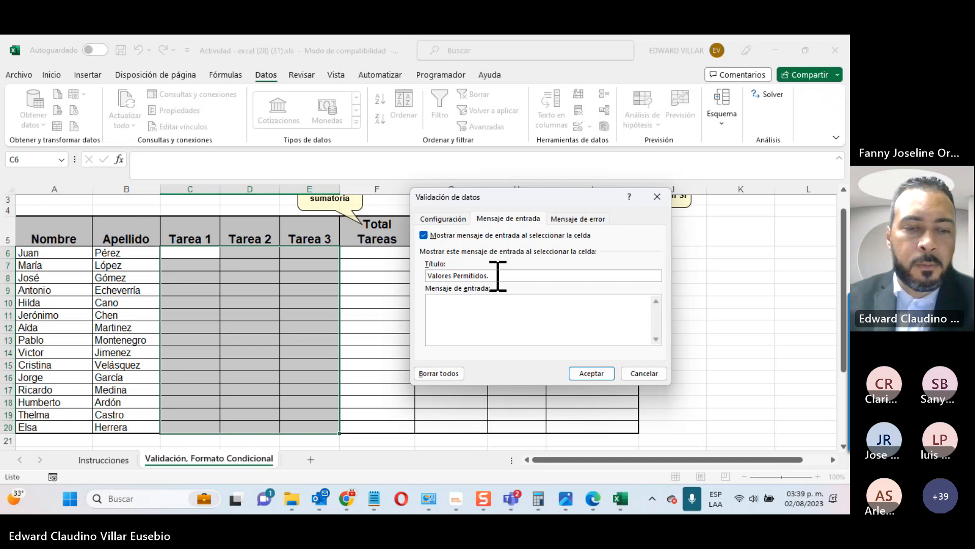
text( 1)
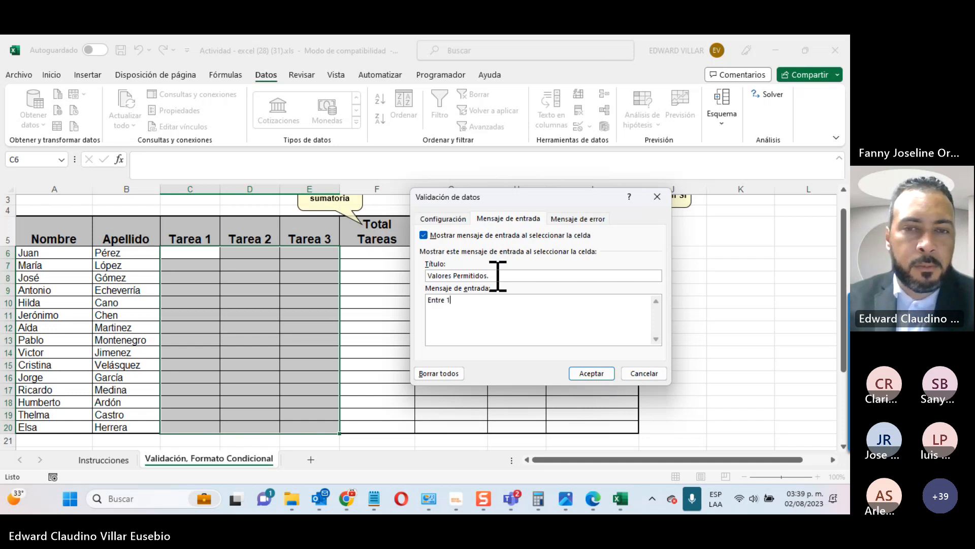
text( y 20.)
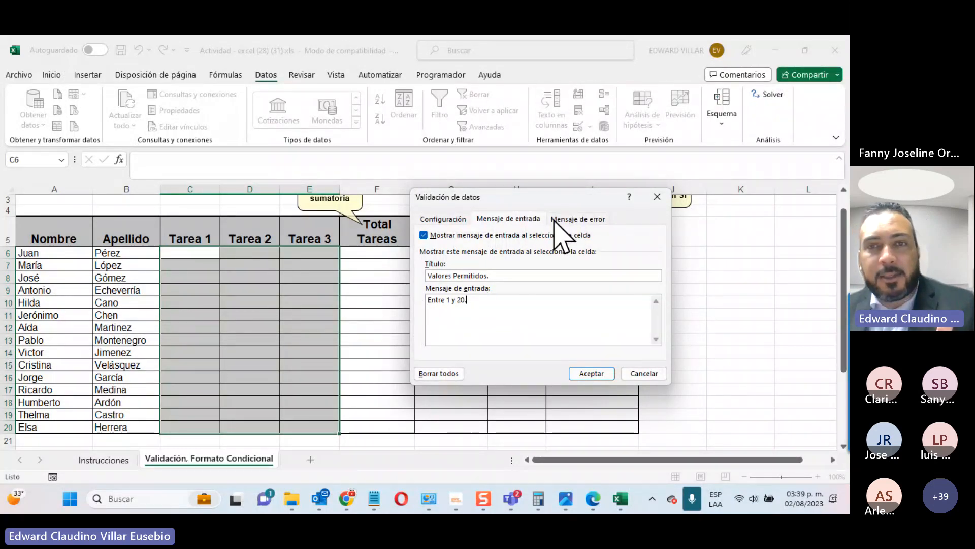
click(569, 219)
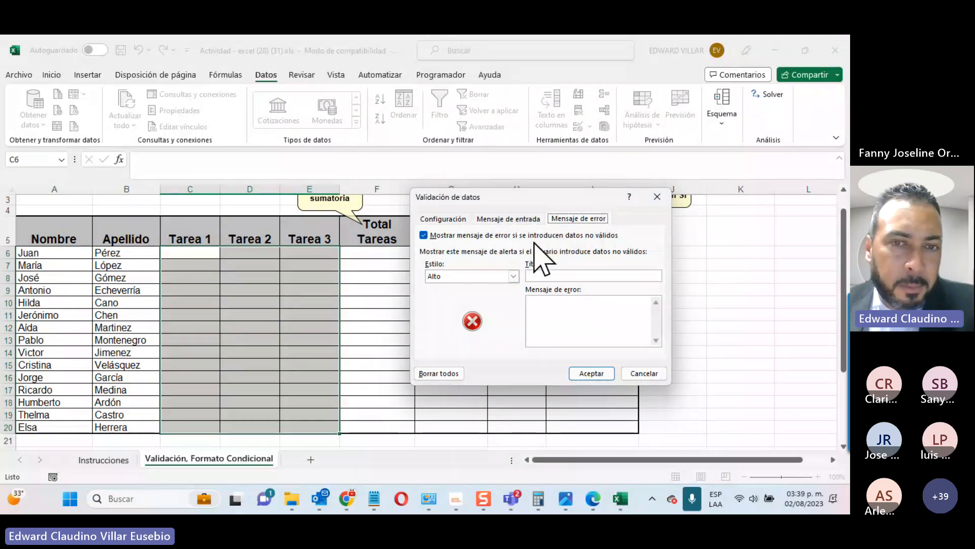
Step: Try the Información and Advertencia alert styles, then settle on Alto
click(460, 277)
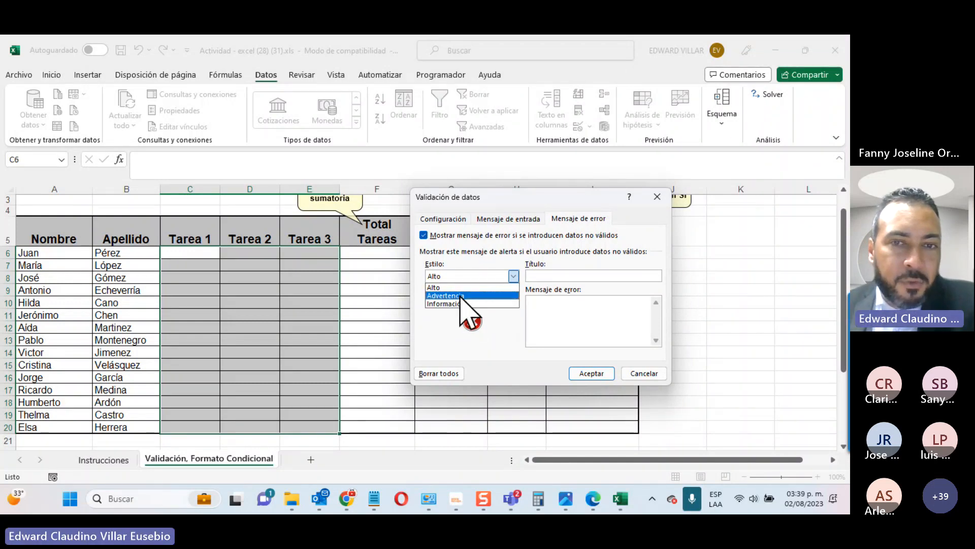
click(460, 303)
click(485, 277)
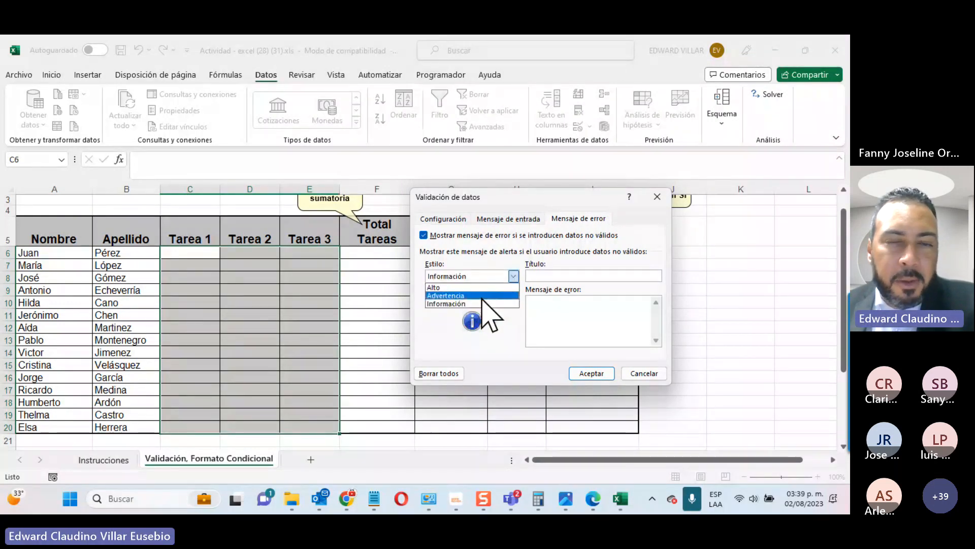
click(482, 296)
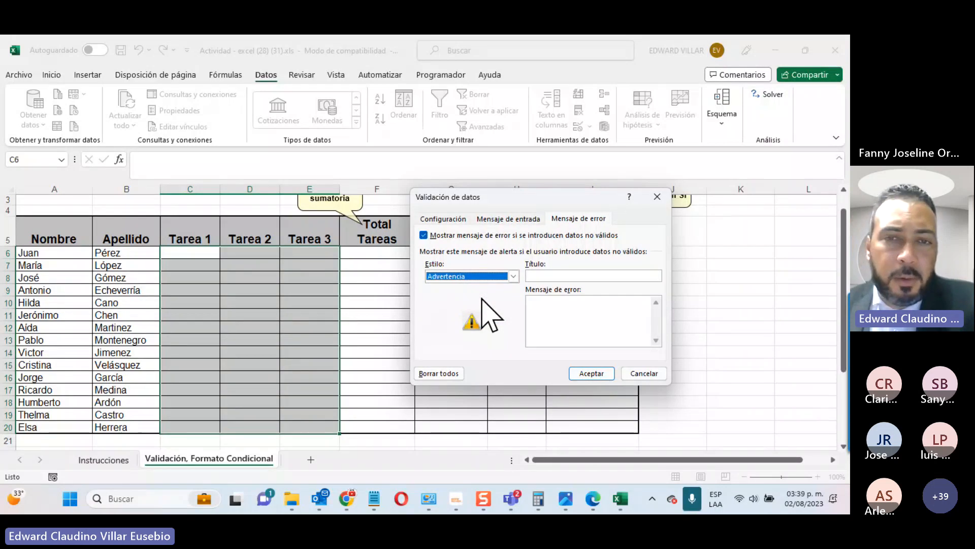
click(481, 277)
click(465, 285)
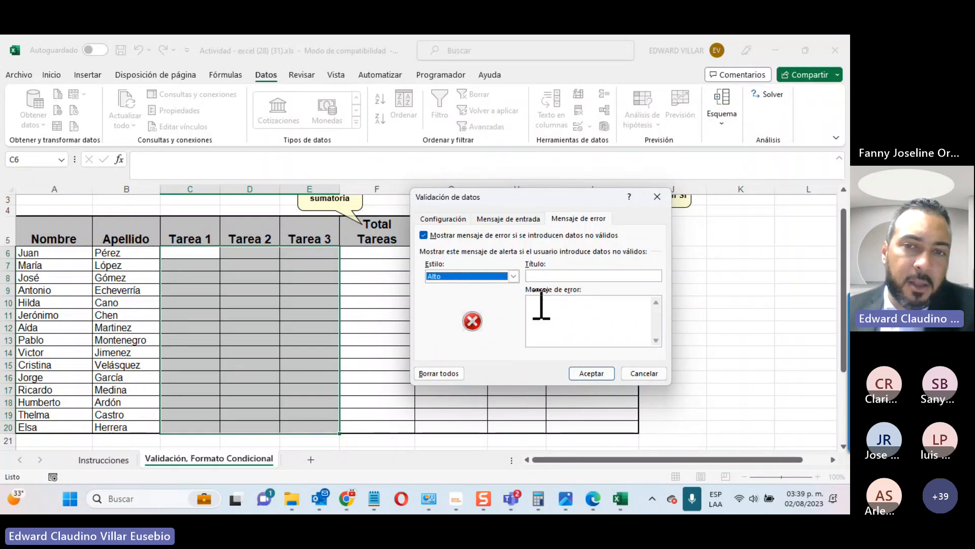
Step: Title the error alert 'Error' with message 'Los datos insertados no son permitidos.' and apply it
click(602, 277)
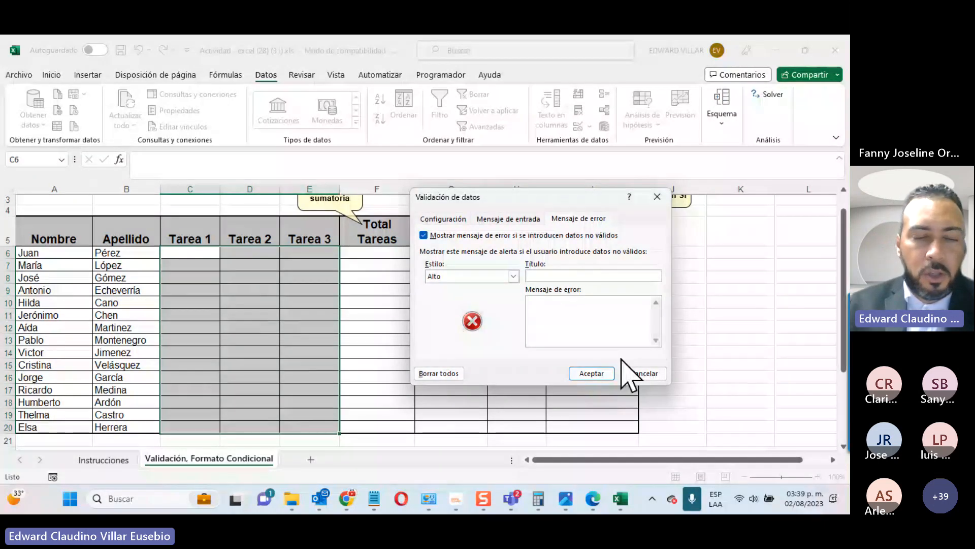
text(Error)
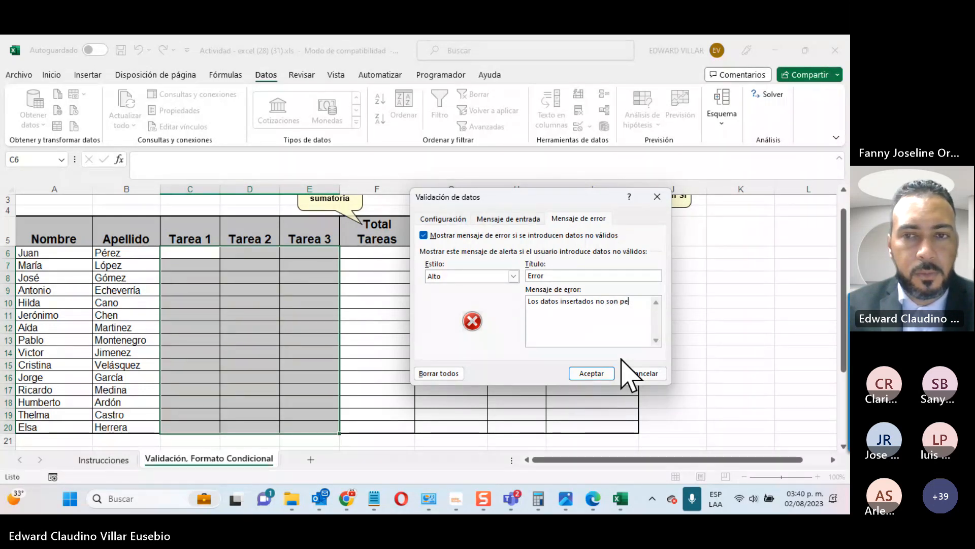
text(dos.)
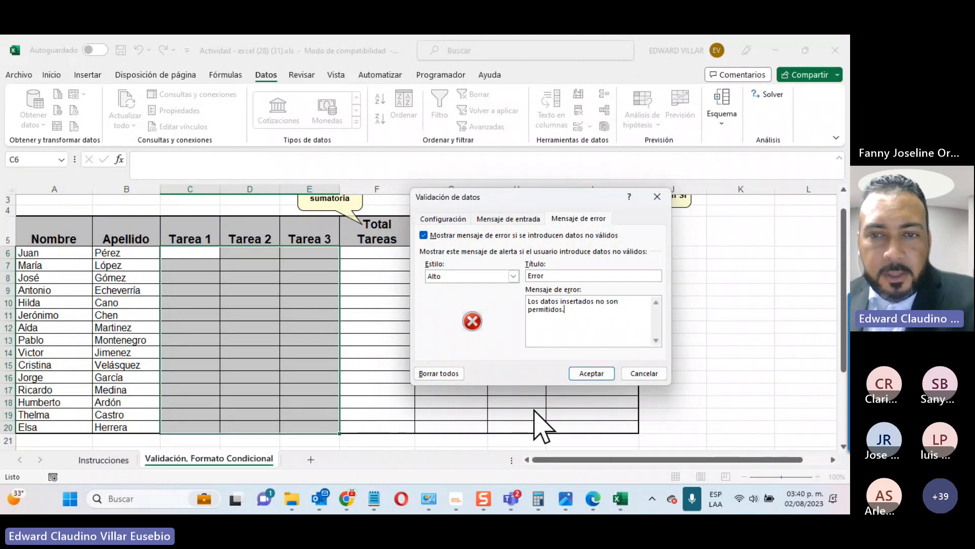
click(591, 374)
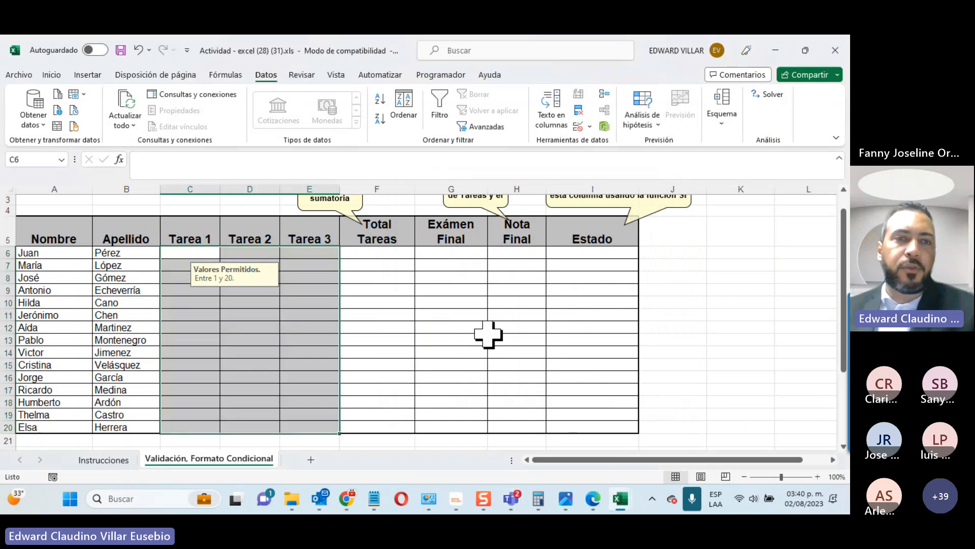
Step: Select cells inside and outside the task columns to see where the 'Entre 1 y 20' message appears
click(454, 329)
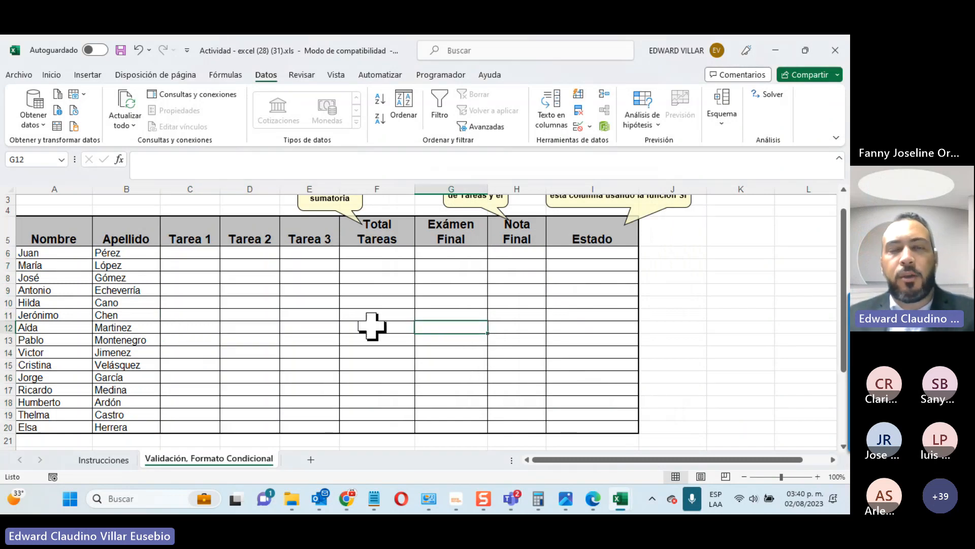
click(409, 298)
click(480, 275)
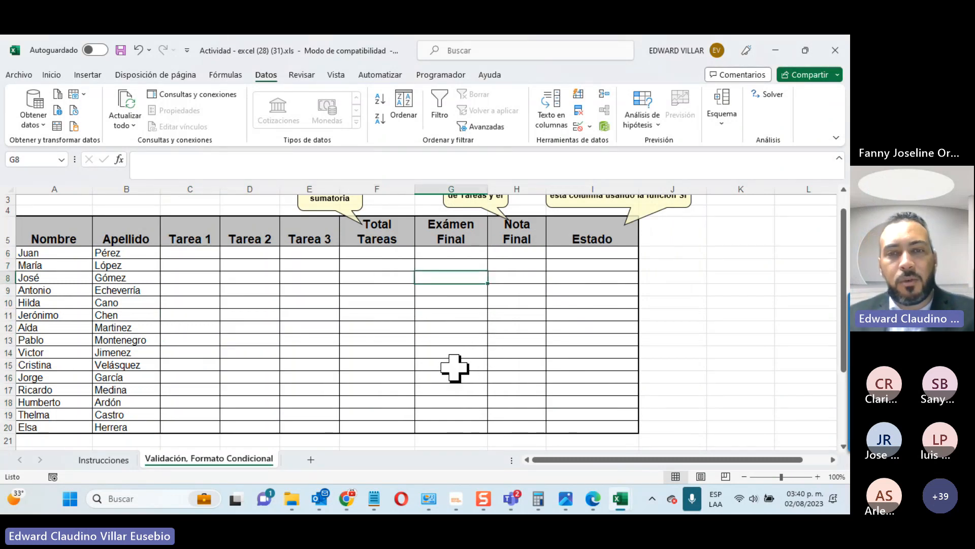
click(562, 329)
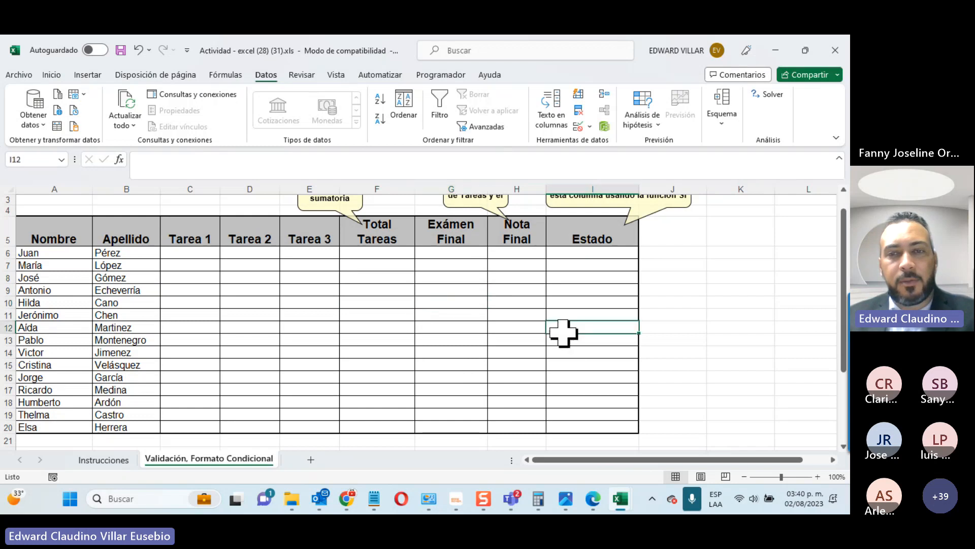
click(531, 292)
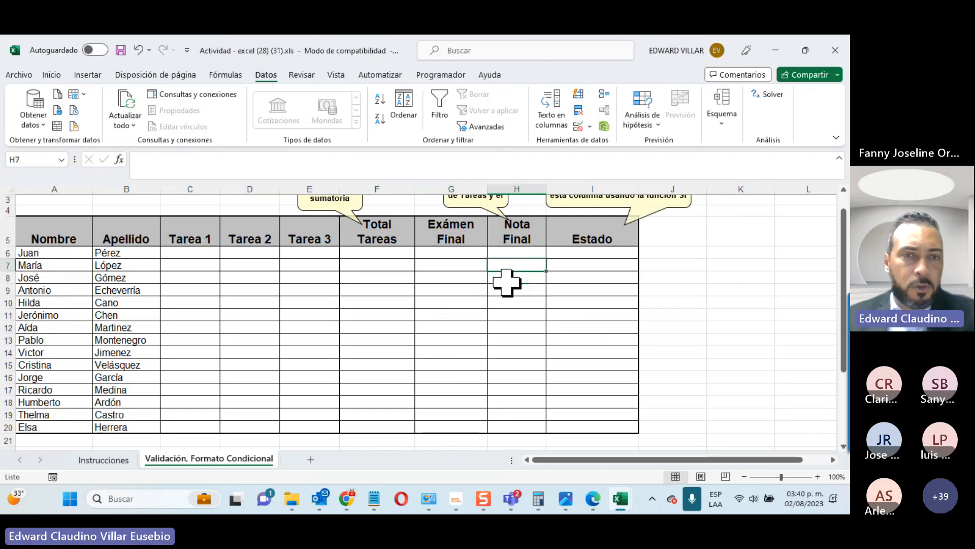
click(246, 274)
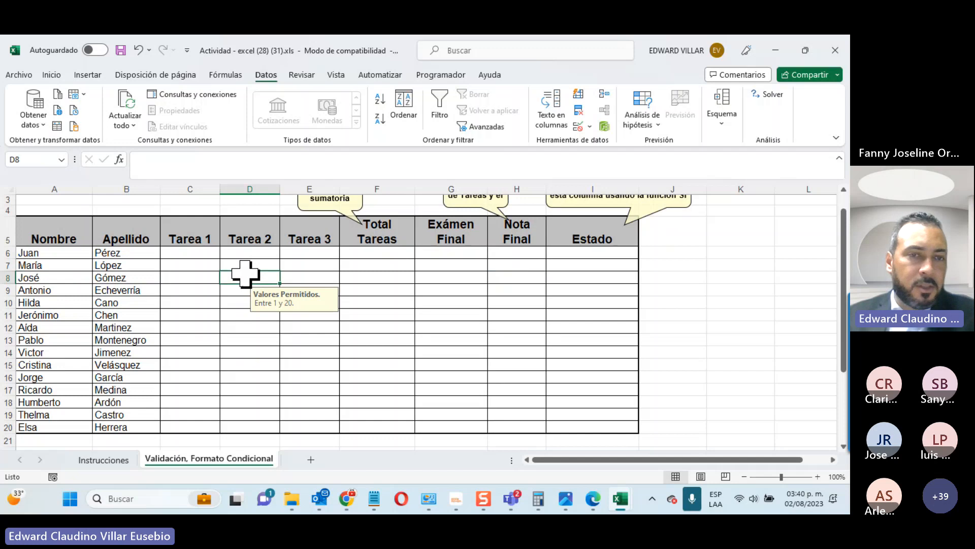
click(270, 304)
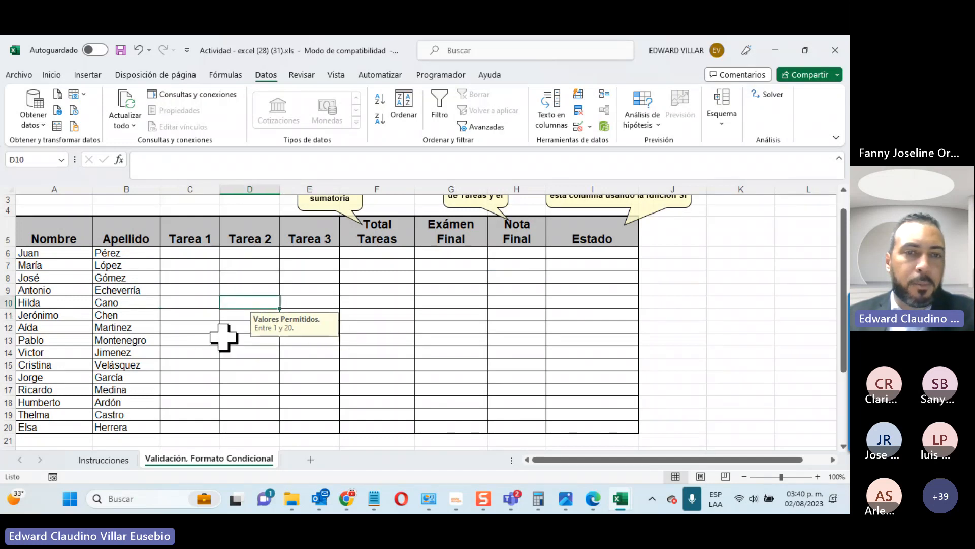
Step: Enter scores 1 in C6 and 20 in D6
click(188, 253)
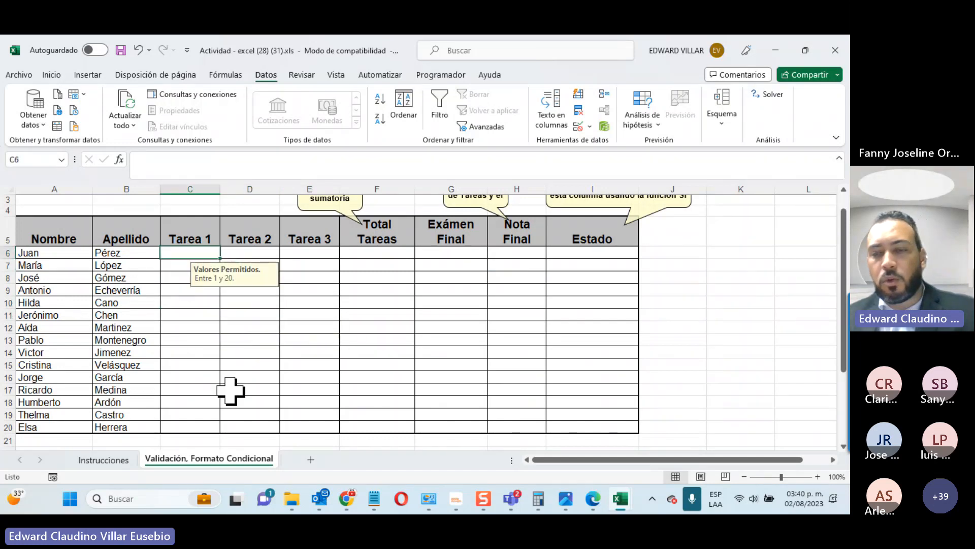
text(1)
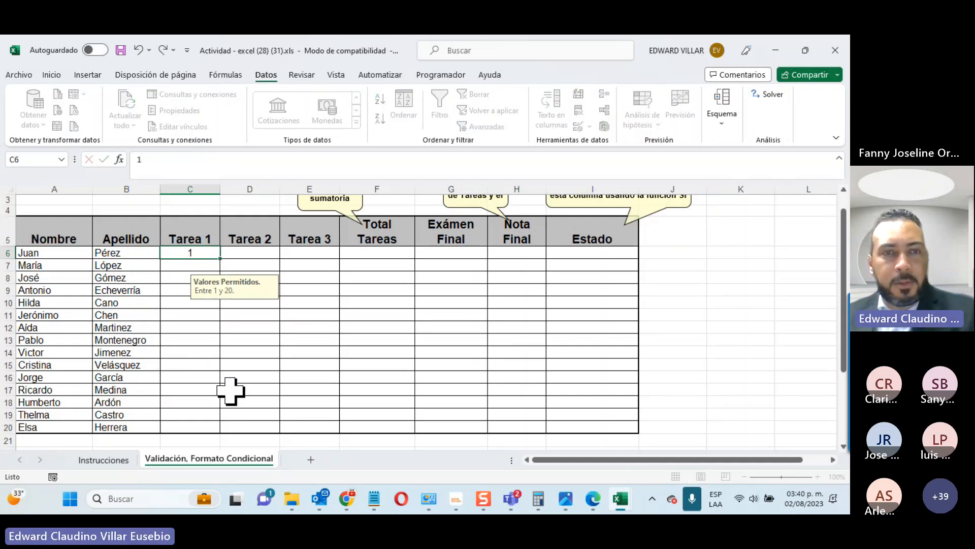
click(238, 254)
text(20)
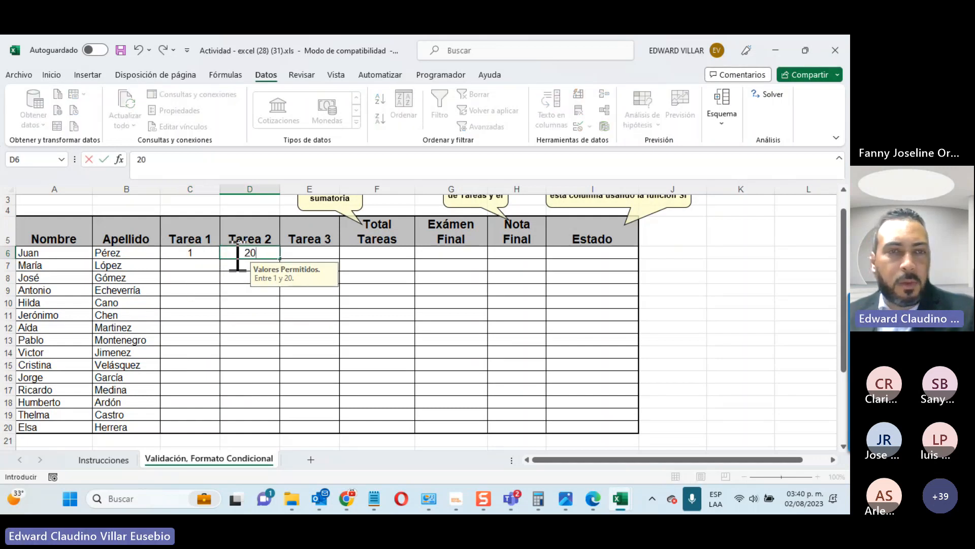
key(Return)
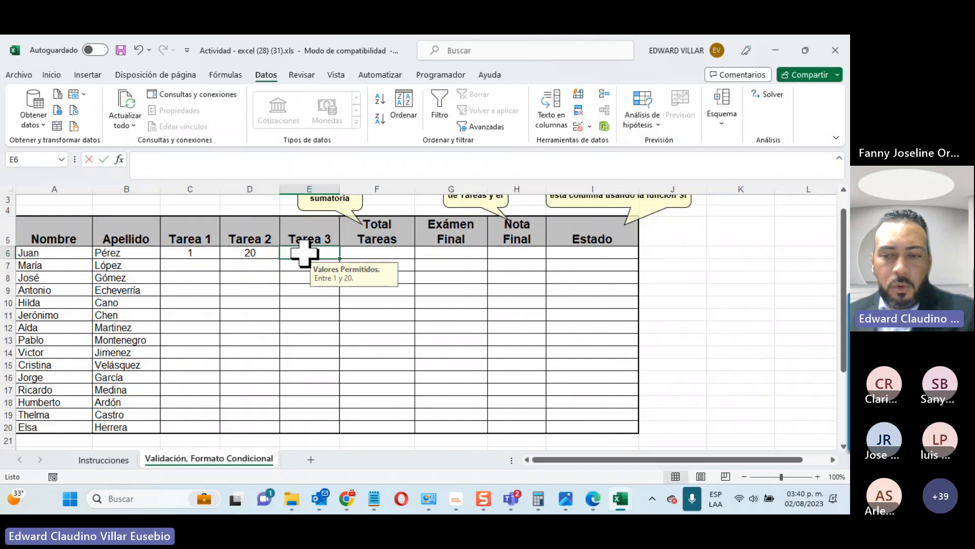
Step: Confirm 21 in E6 is rejected by the error alert, then enter 20 there
text(21)
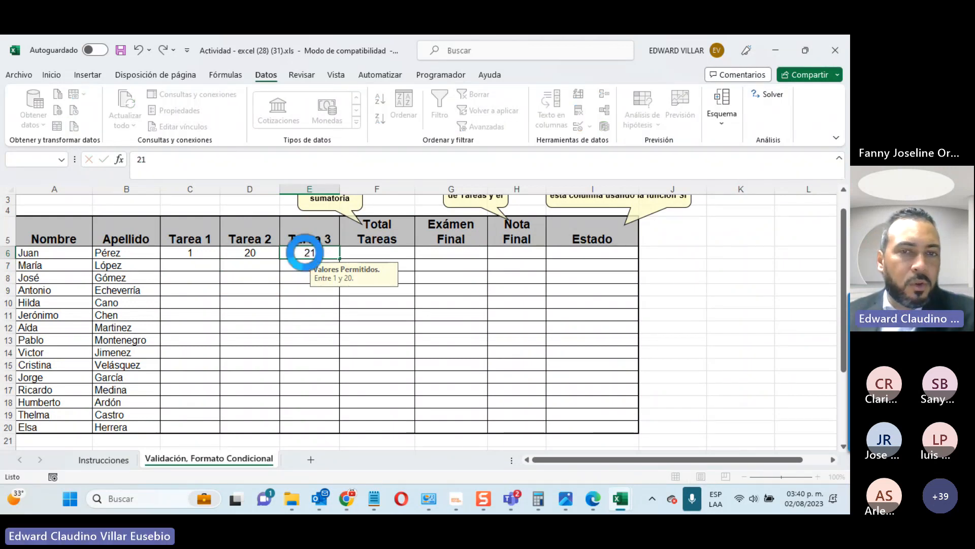
key(Return)
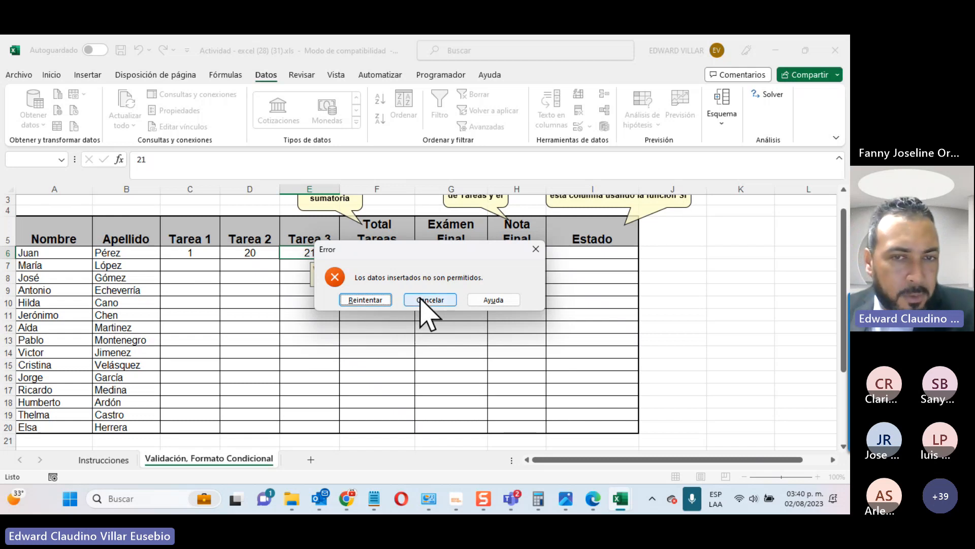
click(367, 300)
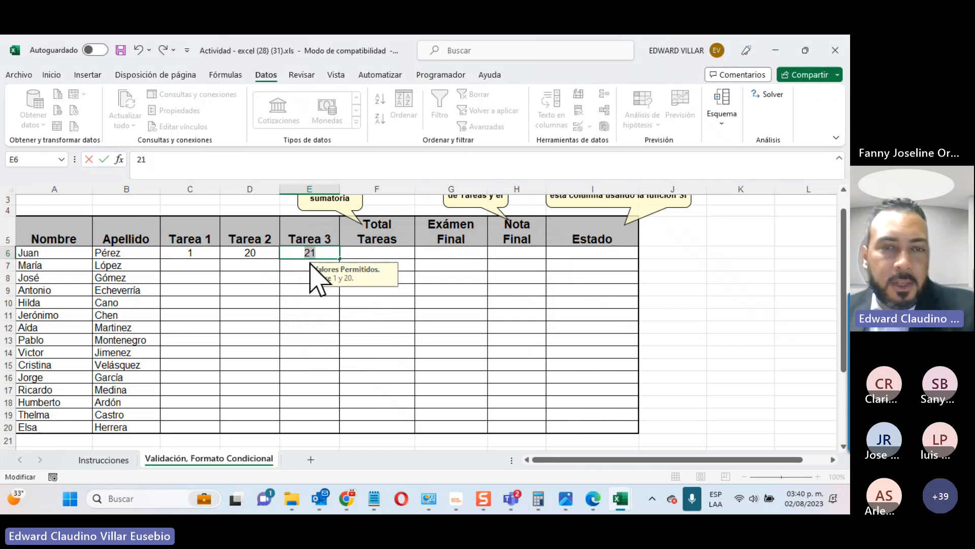
key(Return)
click(429, 300)
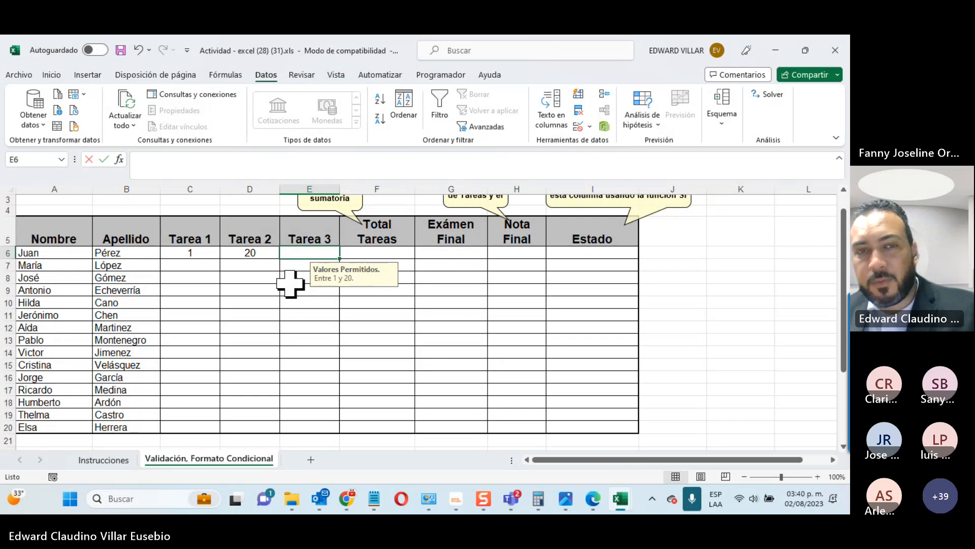
text(20)
key(Return)
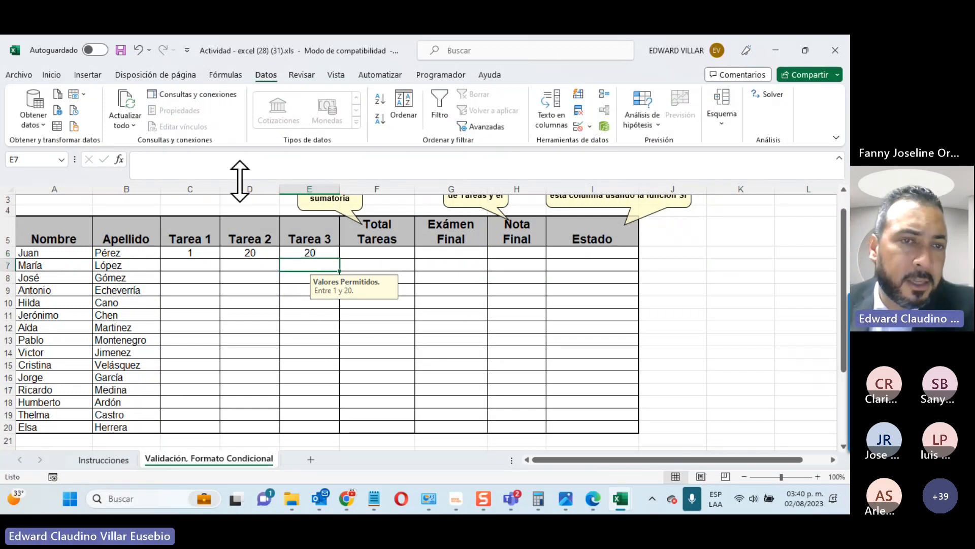
Step: AutoSum the three task scores in C6:E6 into the Total Tareas cell F6
drag(187, 253, 304, 256)
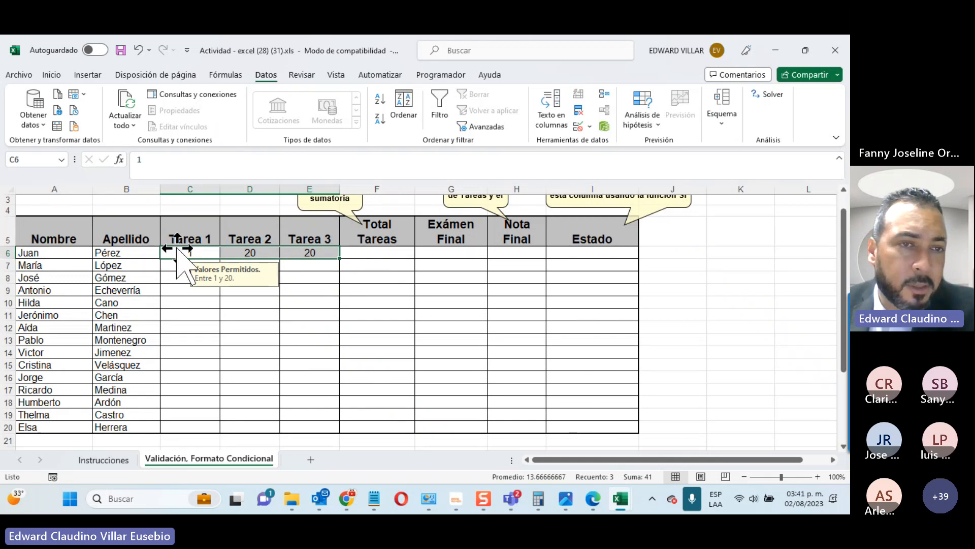
drag(178, 254, 354, 248)
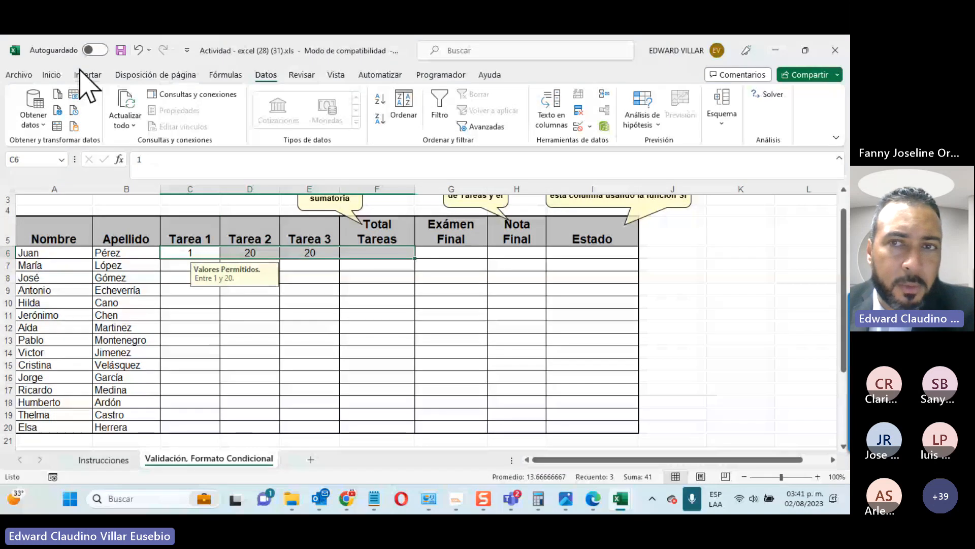
click(52, 75)
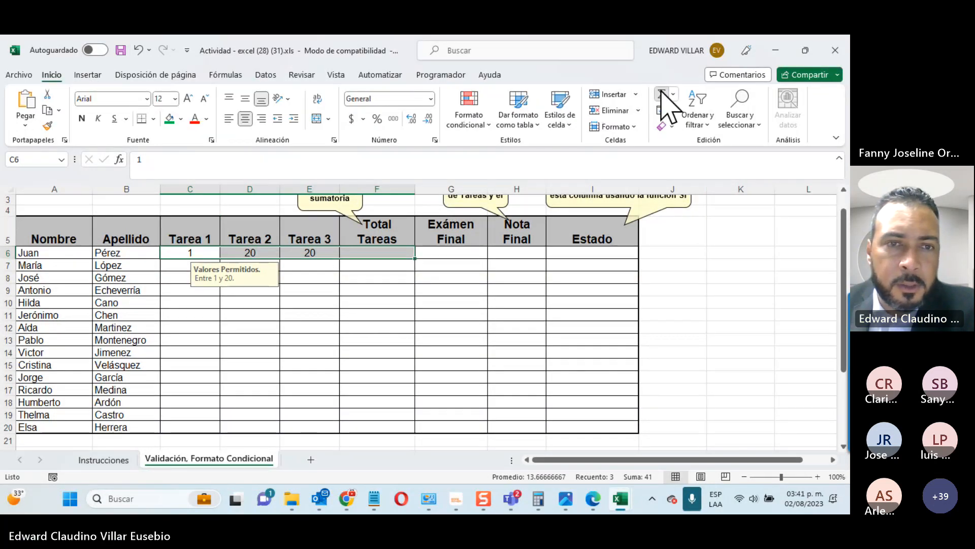
click(662, 95)
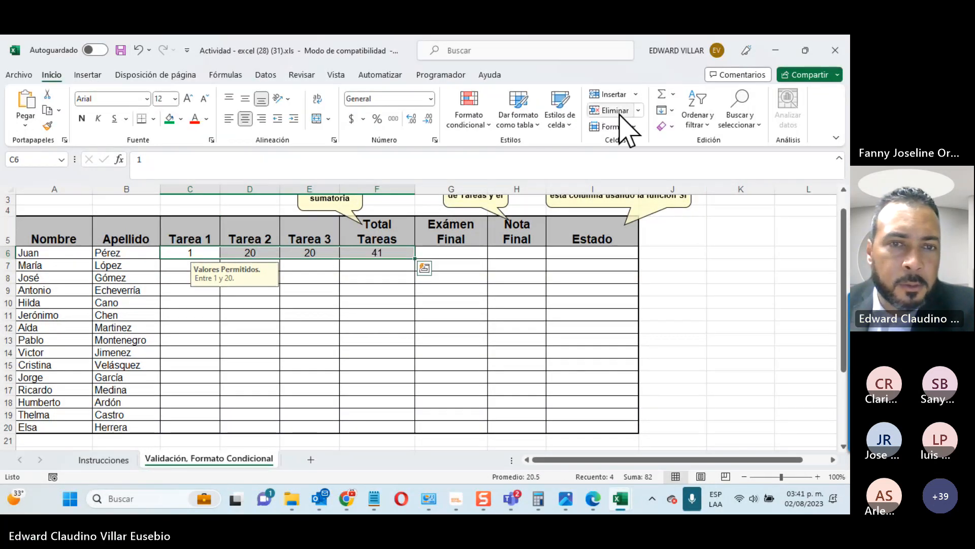
Step: Change Tarea 1 in C6 to 20 so the total becomes 60
click(208, 253)
text(20)
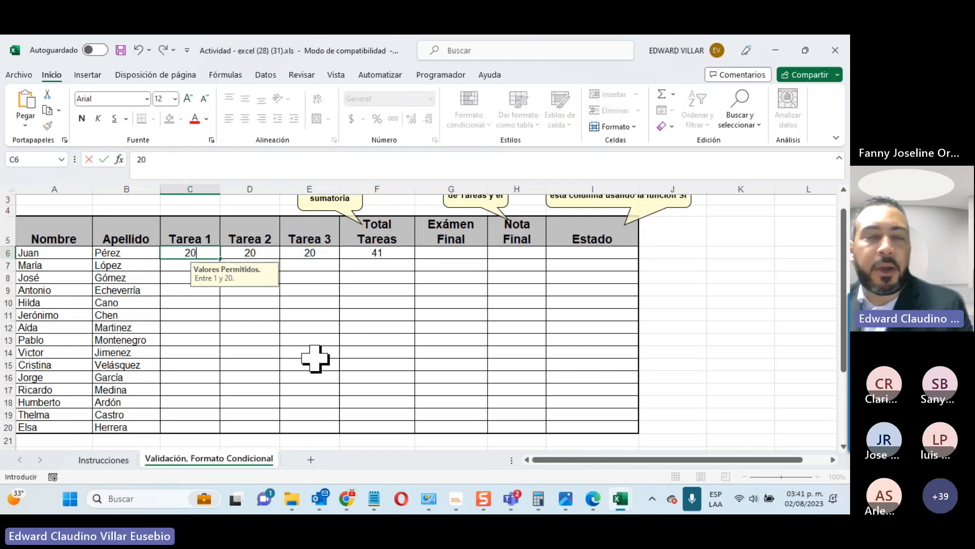
key(Return)
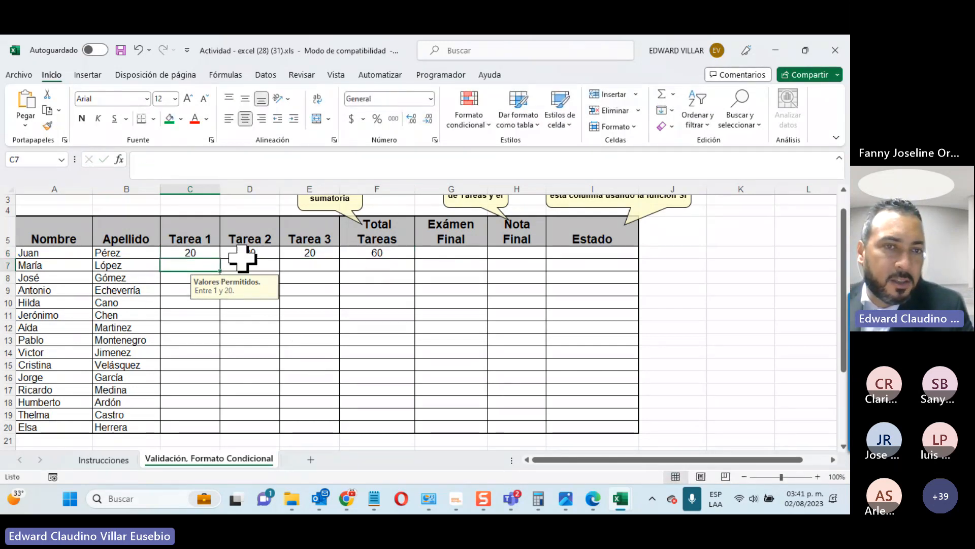
click(210, 254)
text(25)
key(Return)
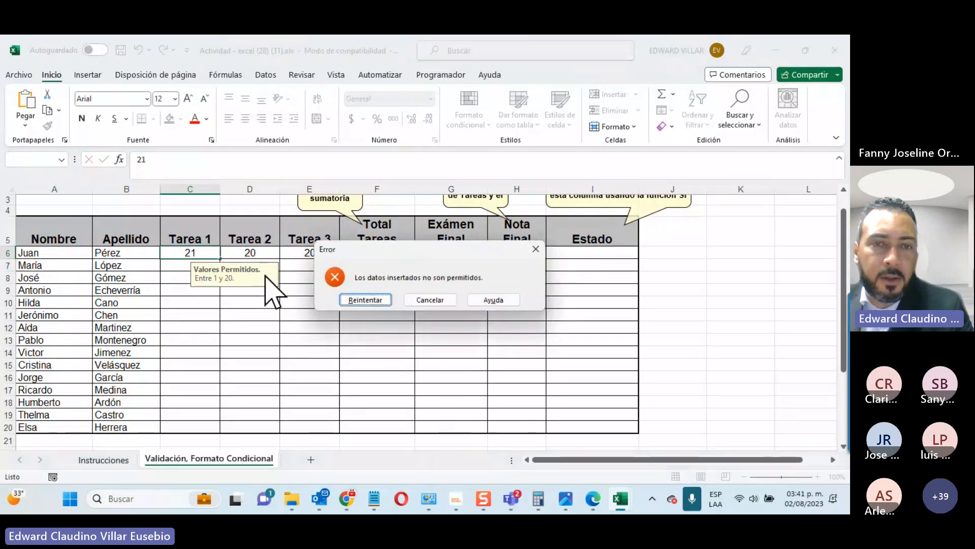
click(426, 302)
click(247, 241)
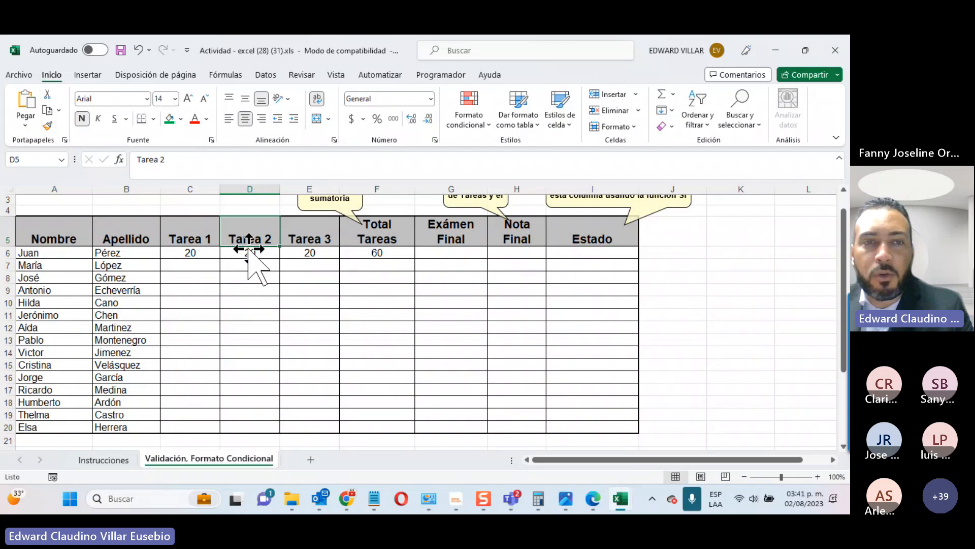
text(21)
key(Return)
key(ctrl+z)
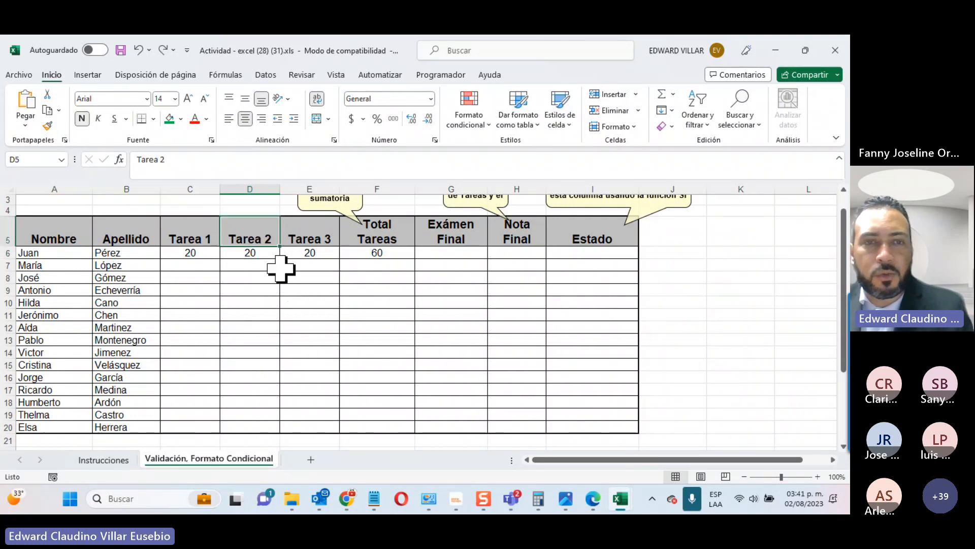
click(257, 257)
text(21)
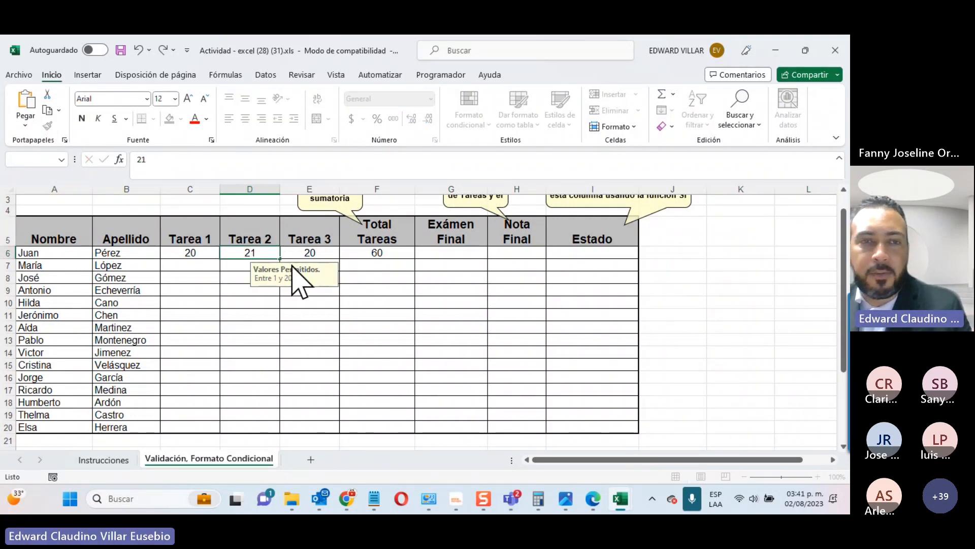
key(Return)
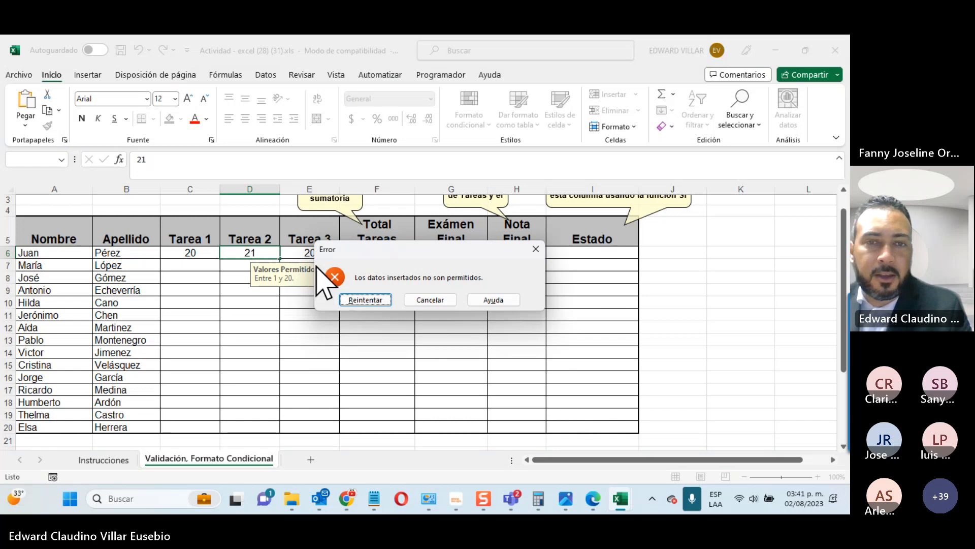
click(425, 300)
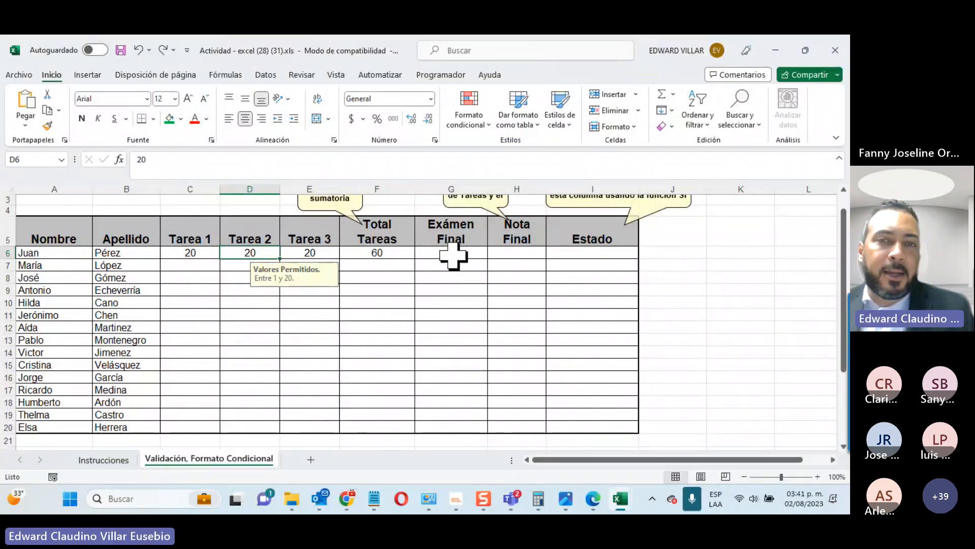
Step: Select the Exámen Final cells and restrict them to whole numbers with a minimum of 1
drag(451, 254, 417, 423)
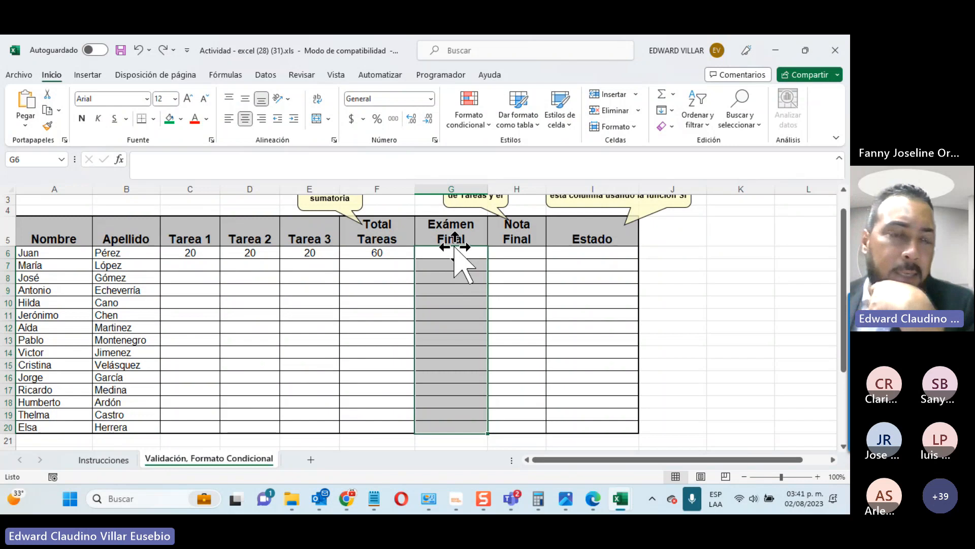
click(265, 75)
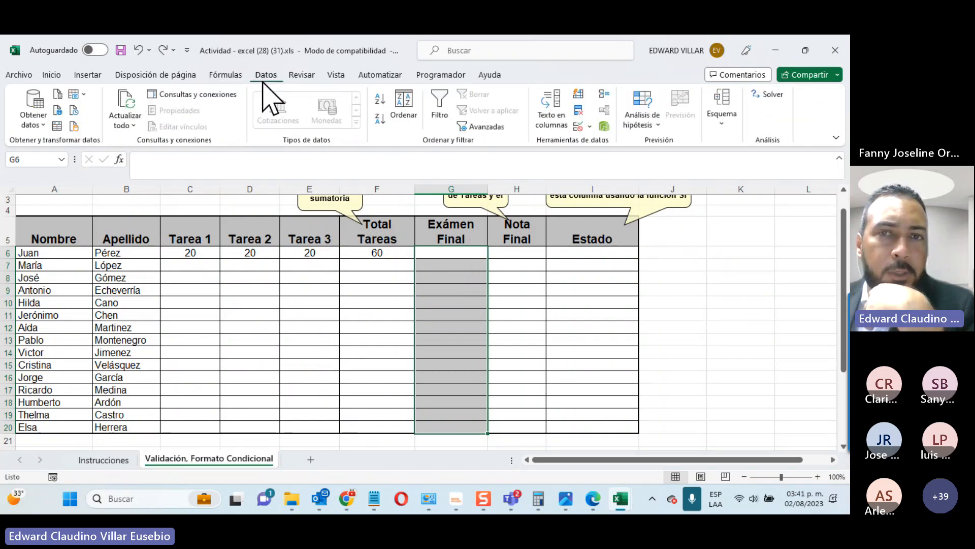
click(578, 127)
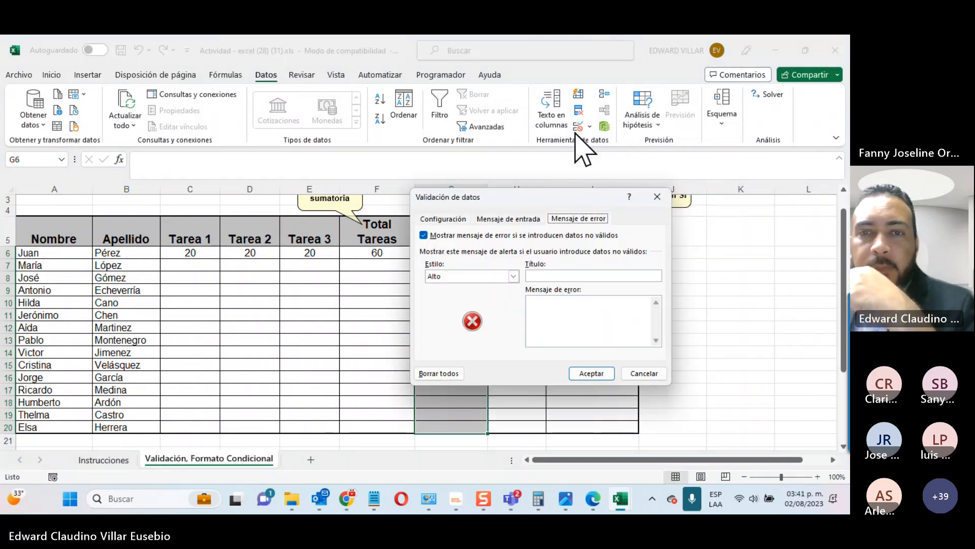
click(457, 218)
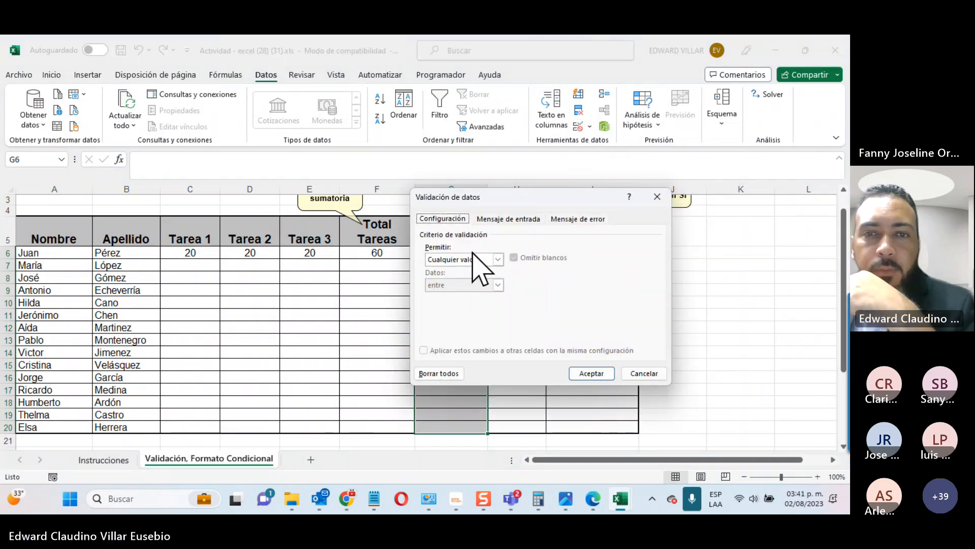
click(496, 259)
click(476, 278)
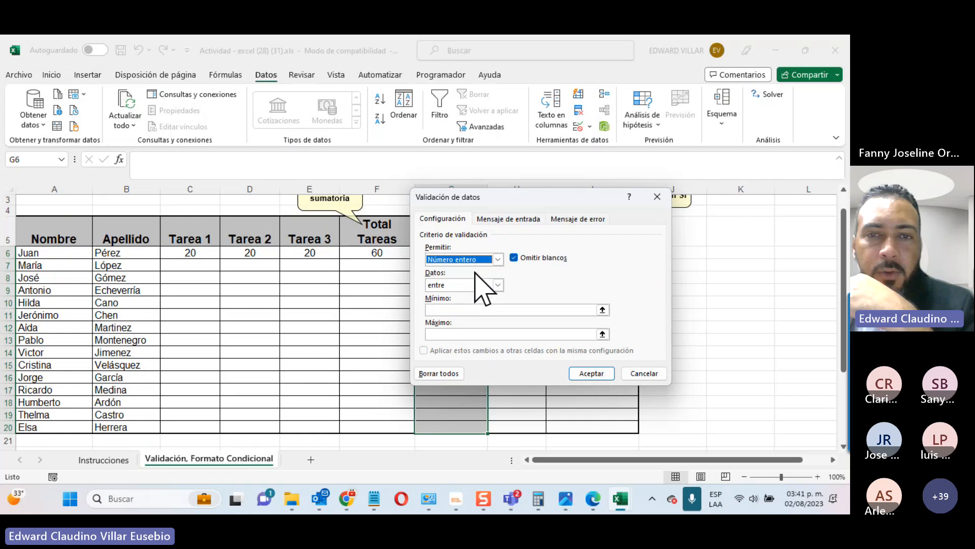
click(472, 311)
text(1)
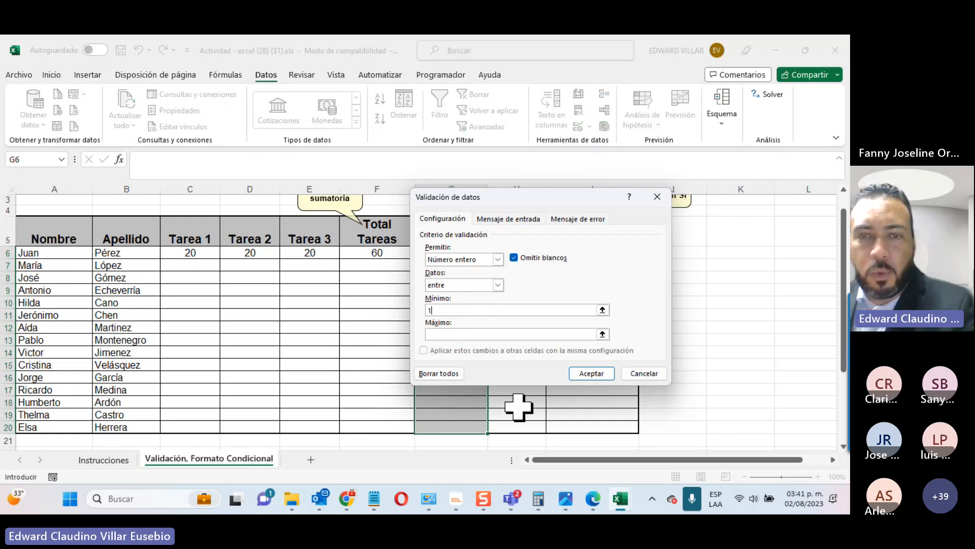
click(532, 334)
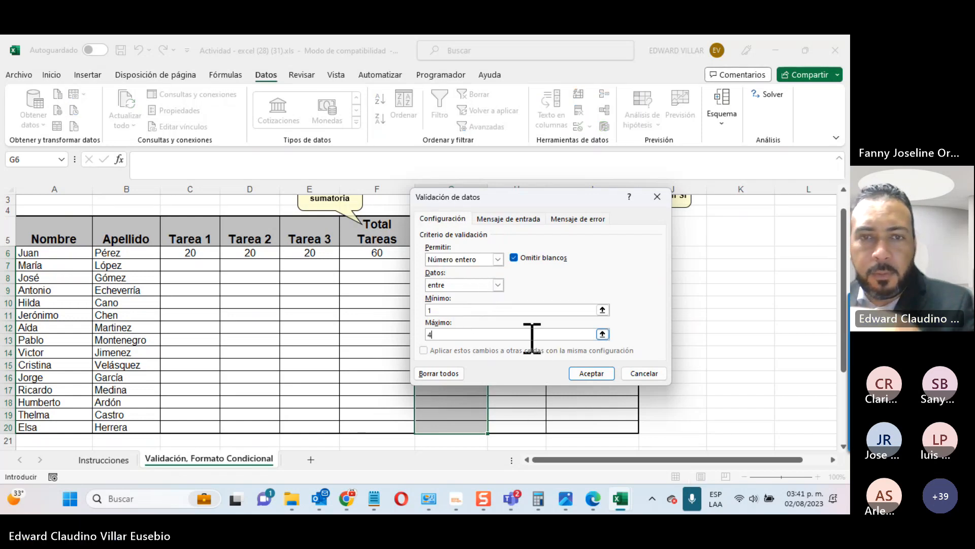
Step: Set the input message 'Valores Permitidos.' with text 'Entre 1 y 40'
click(513, 217)
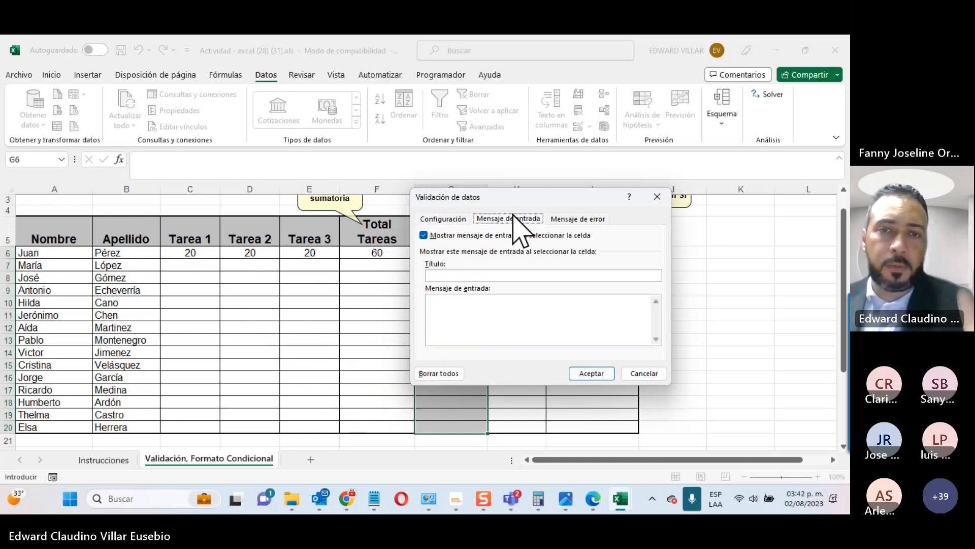
click(509, 273)
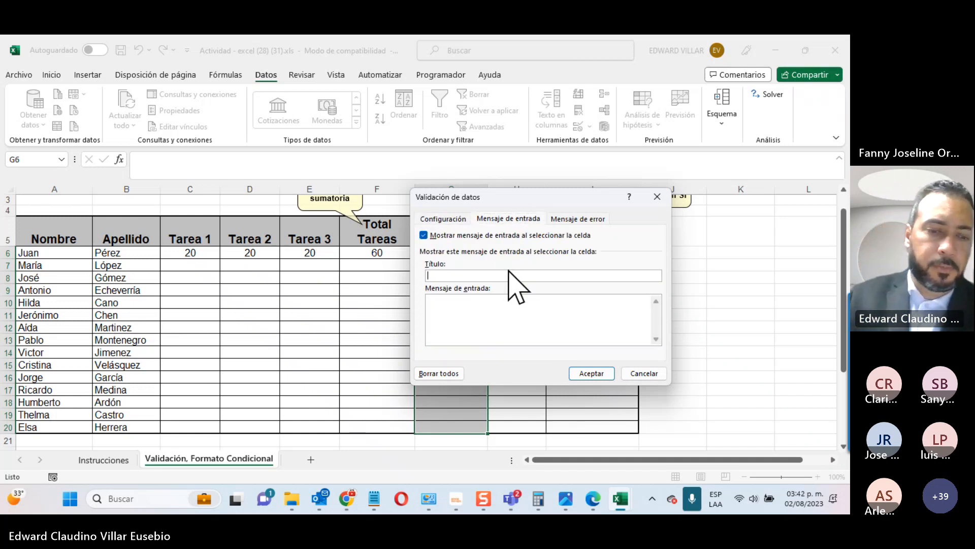
text(Valores Permitidos.)
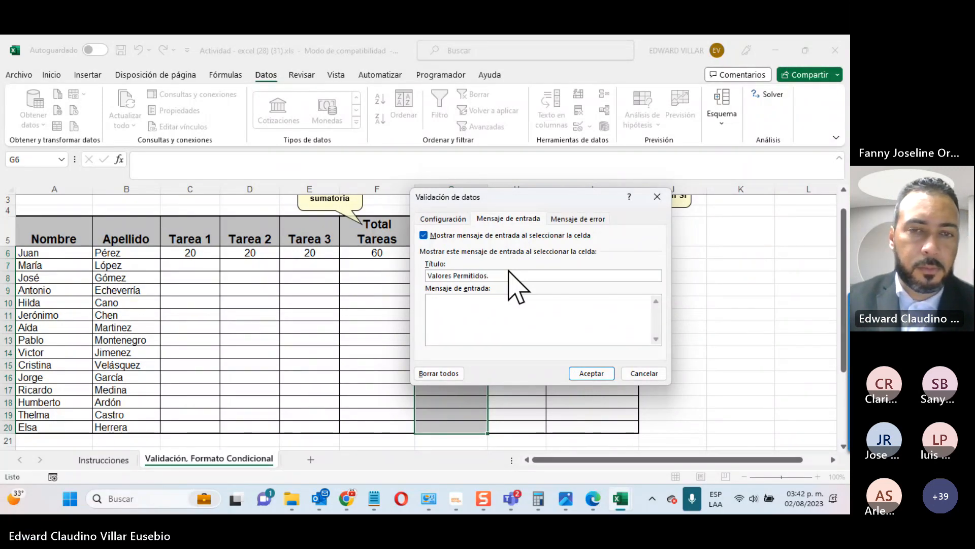
text(tre 1 u)
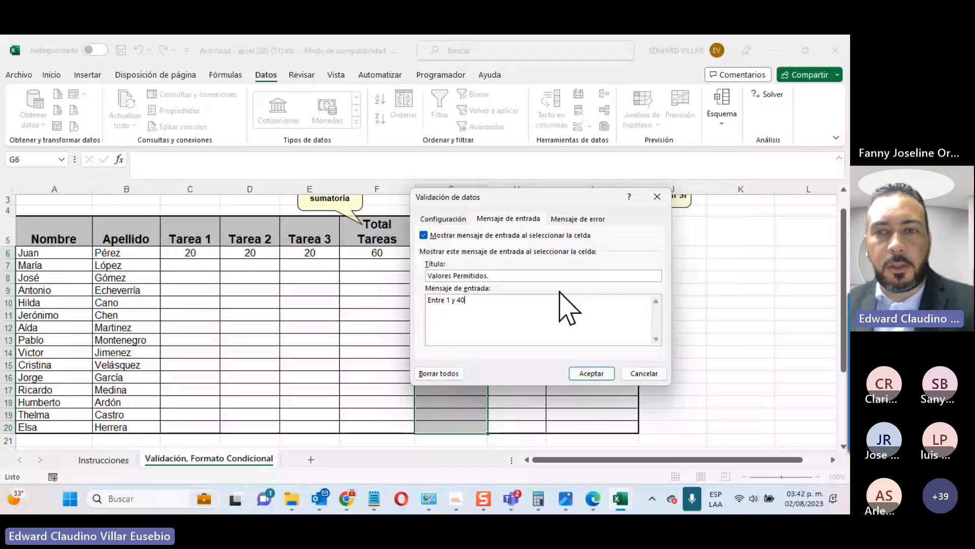
click(751, 404)
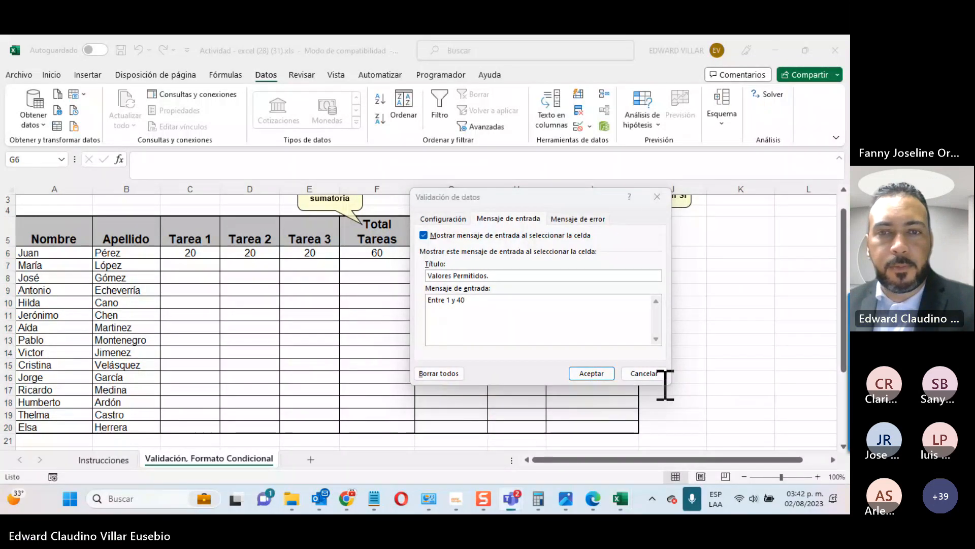
Step: Add an 'Error' alert reading 'Valores no permitidos.' and apply the validation
click(578, 219)
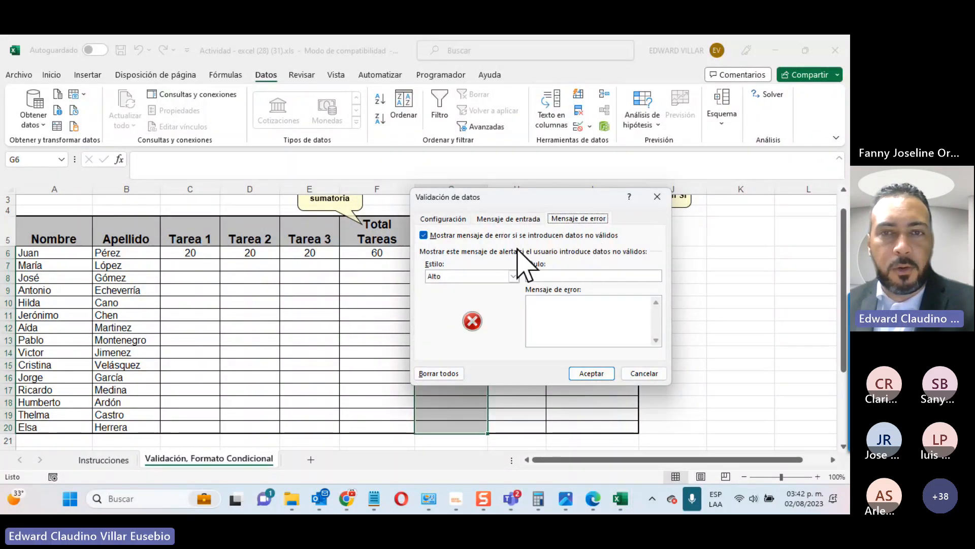
click(555, 275)
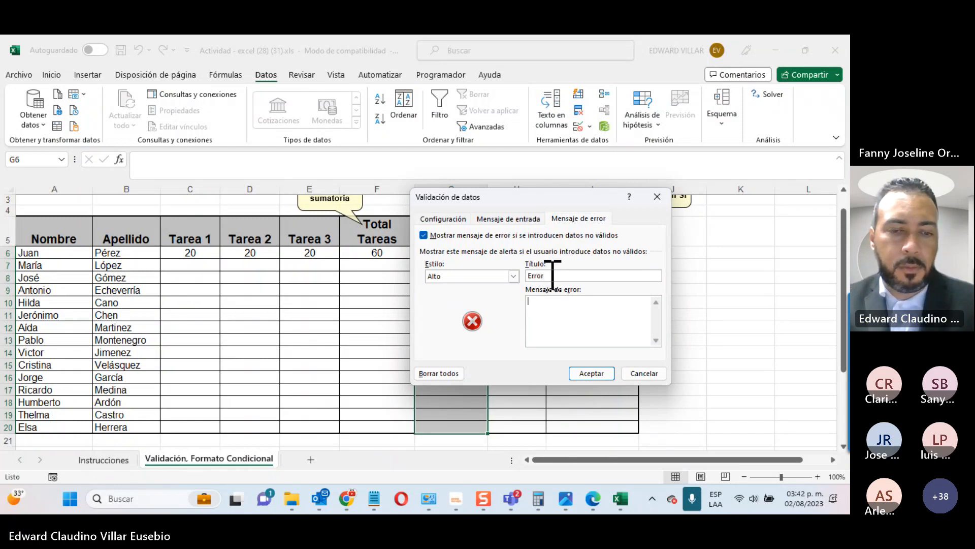
key(Tab)
text(Valores n)
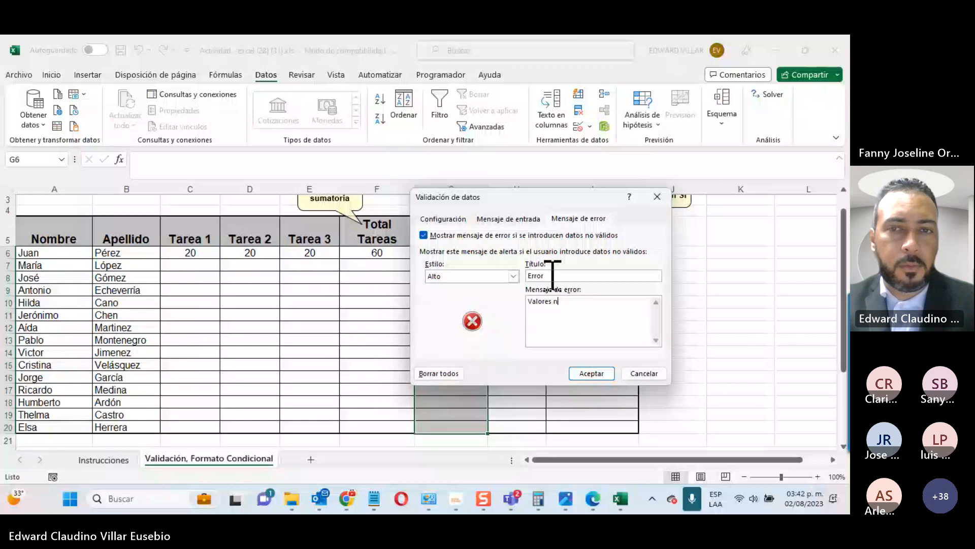
text(o permiti)
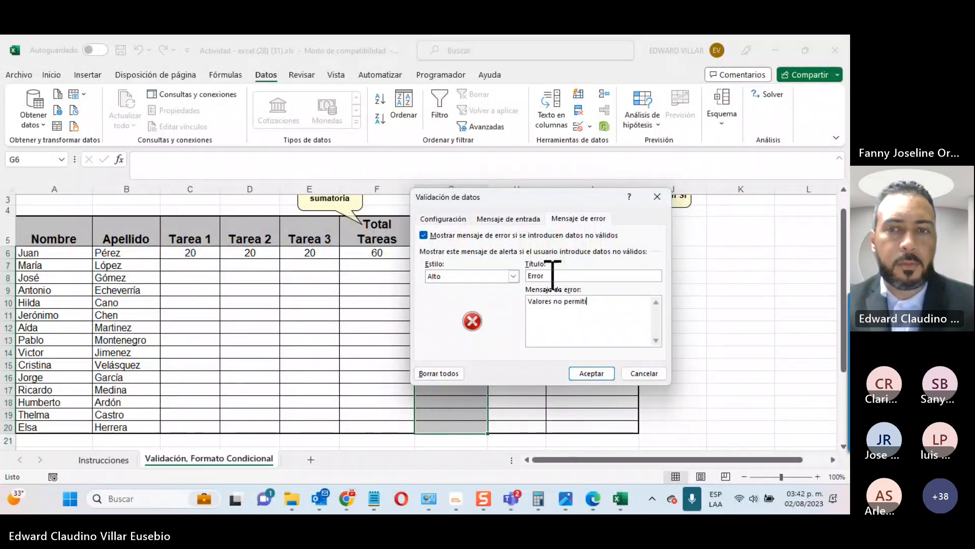
text(dos.)
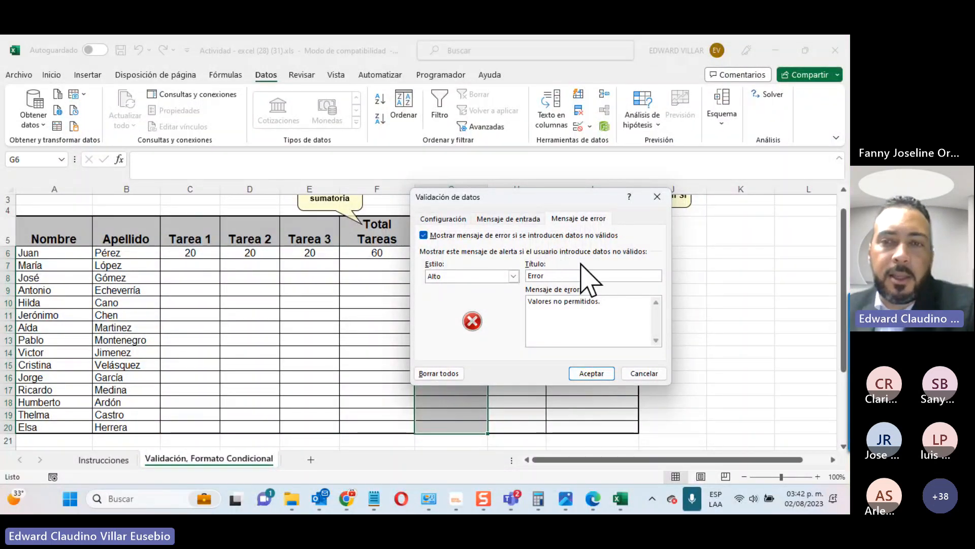
click(589, 374)
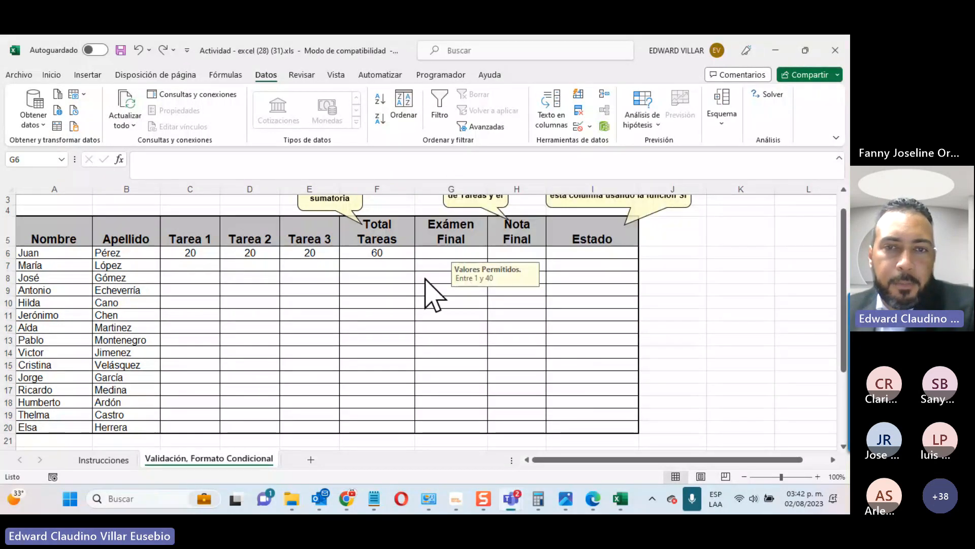
Step: Check the exam cells' input message, then enter the exam score 40 in G6
click(426, 298)
click(429, 337)
click(434, 291)
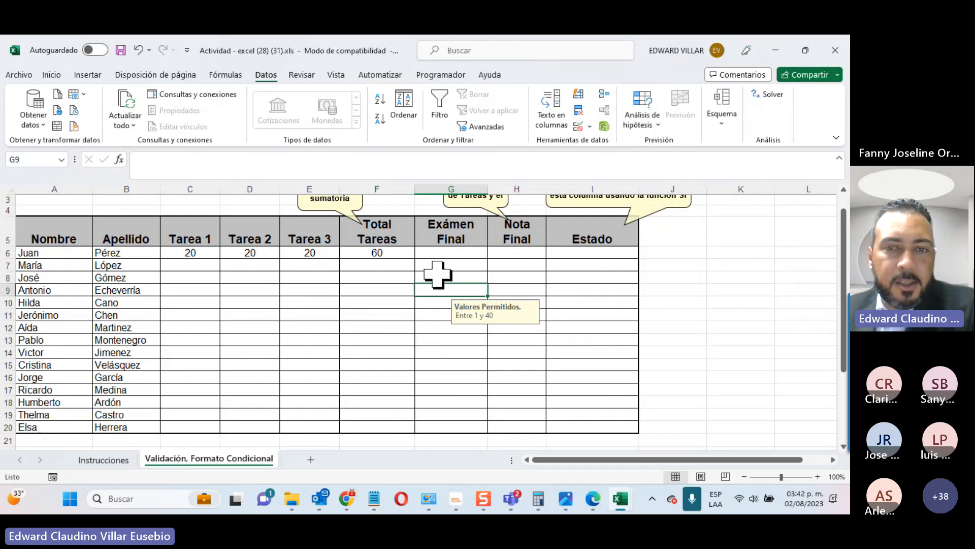
click(438, 277)
click(433, 253)
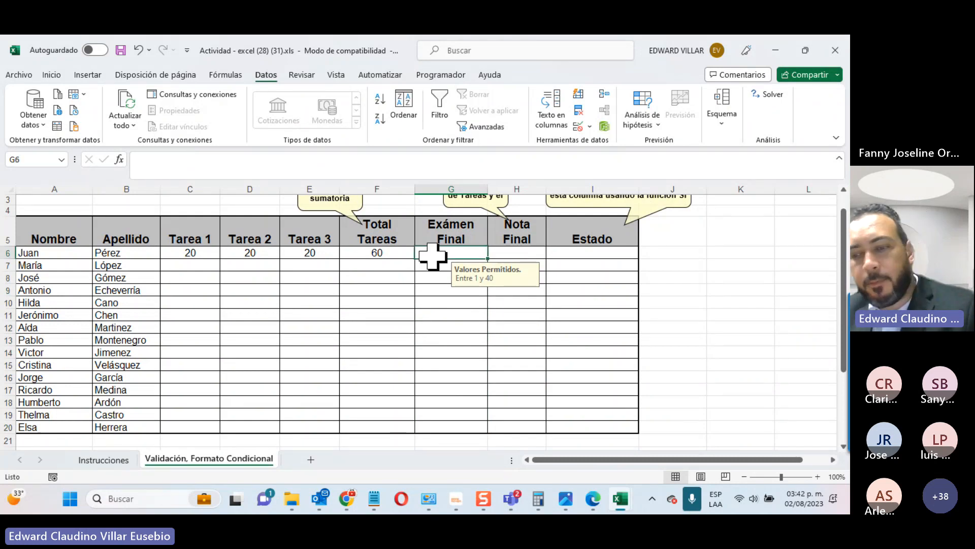
text(40)
key(Return)
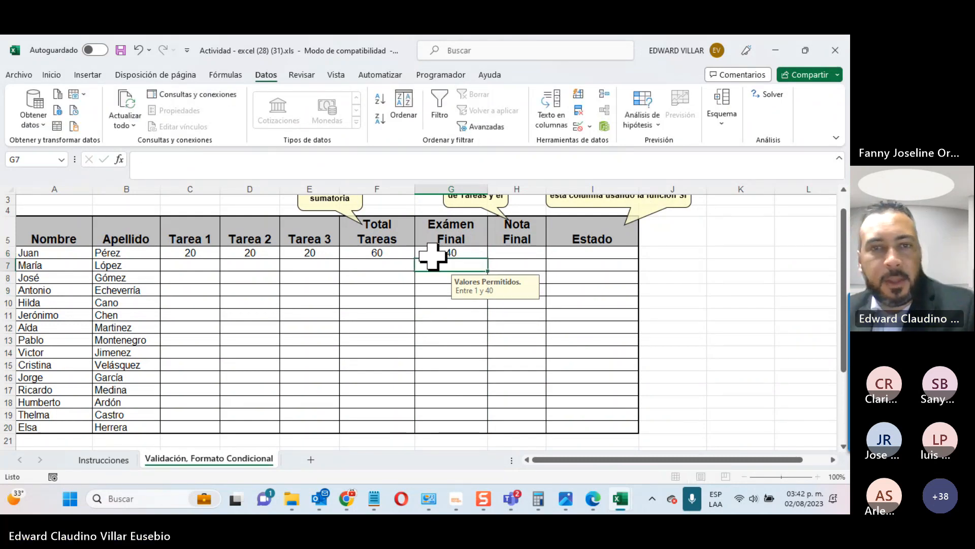
Step: Check the Tarea 2 and Tarea 3 '1 to 20' messages, then select F6:G6
click(276, 255)
click(233, 301)
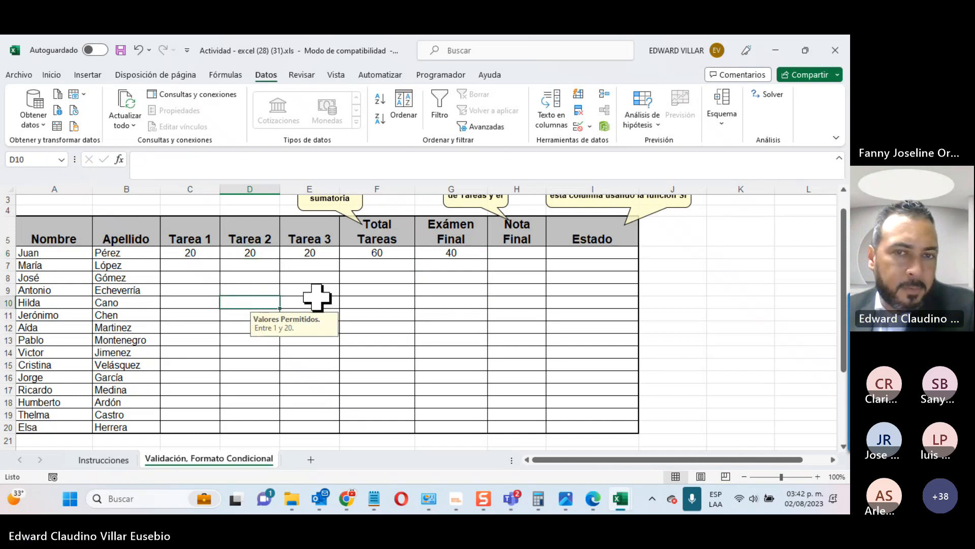
click(317, 299)
click(300, 267)
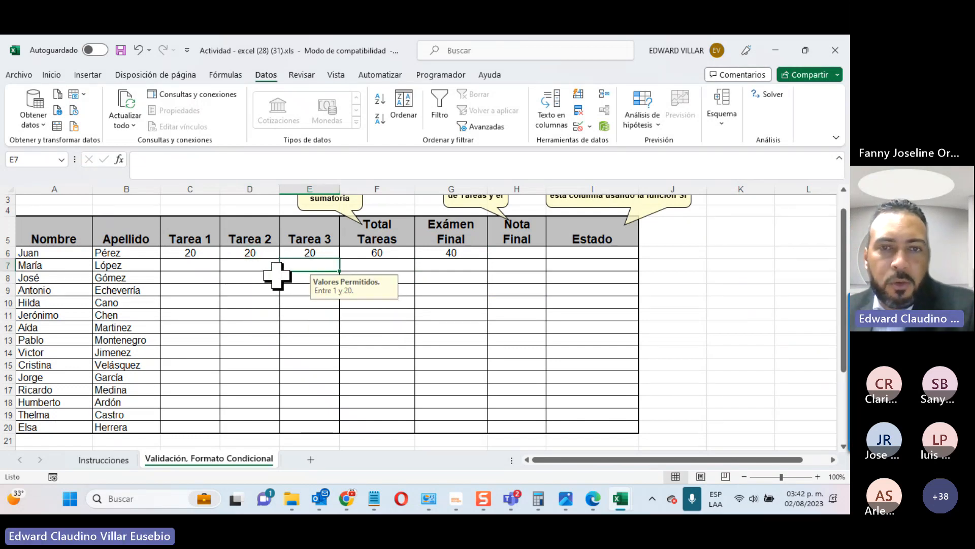
drag(371, 251, 498, 248)
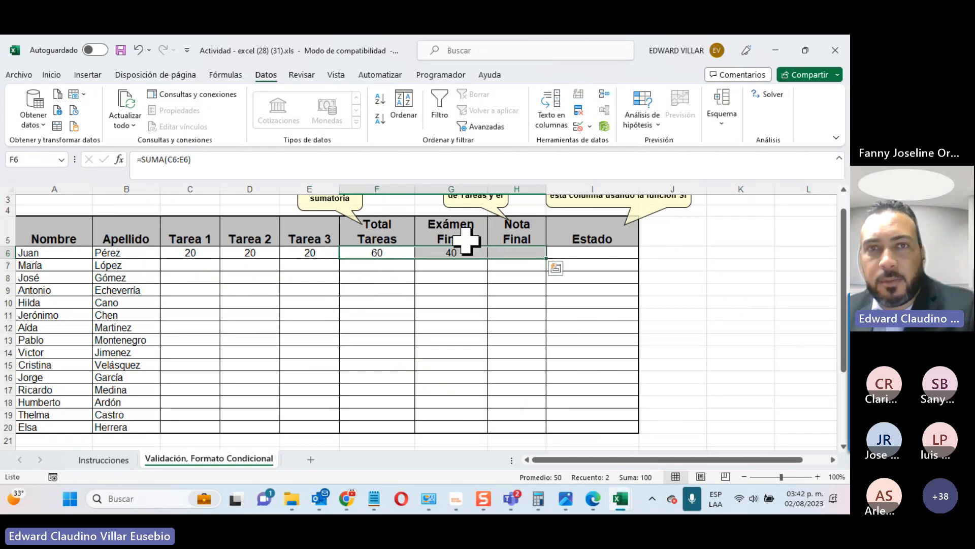
Step: AutoSum Total Tareas and Exámen Final into H6 so Nota Final shows 100
click(52, 74)
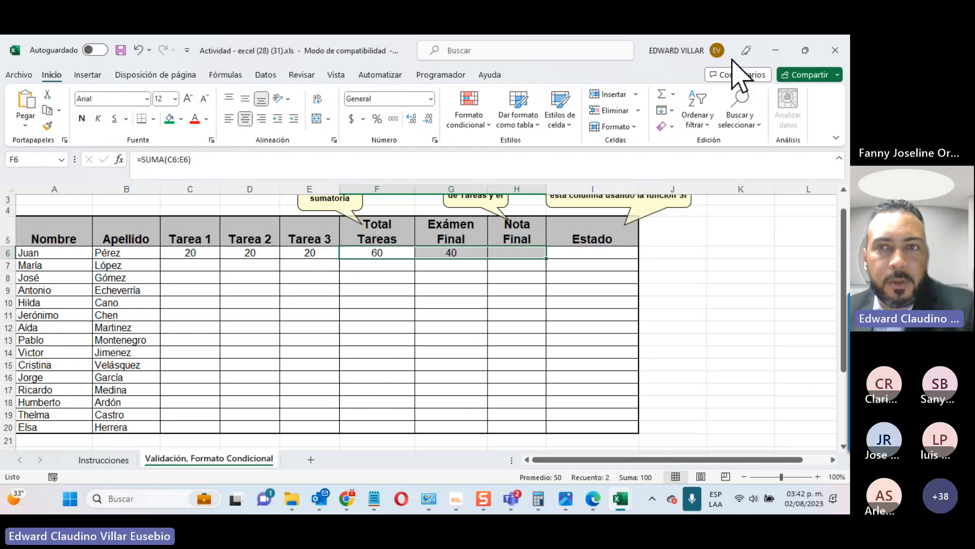
click(662, 94)
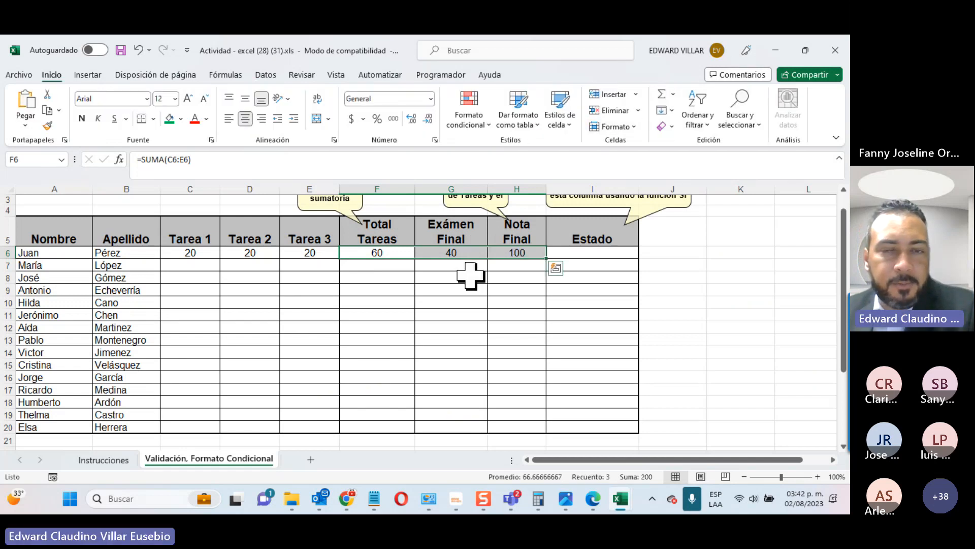
scroll(471, 362, up, 1)
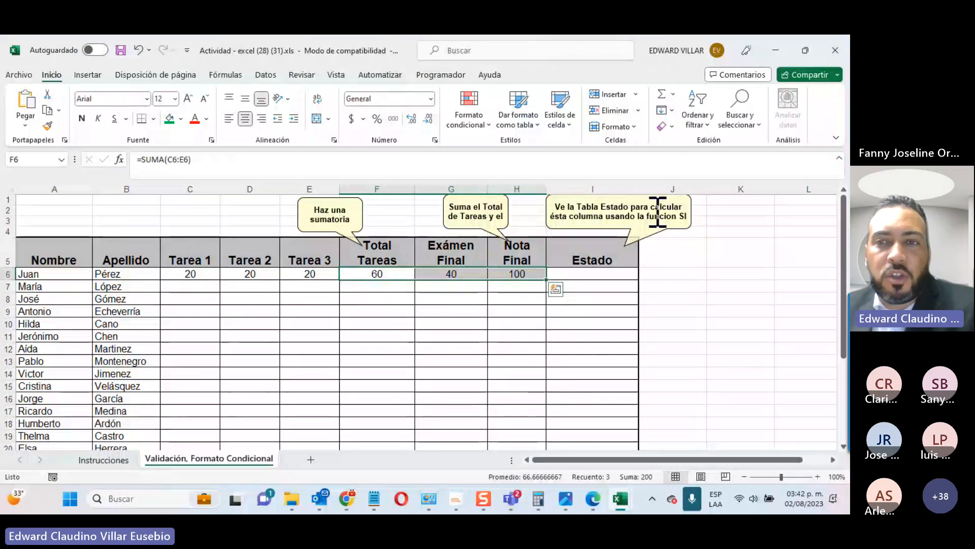
scroll(578, 273, down, 3)
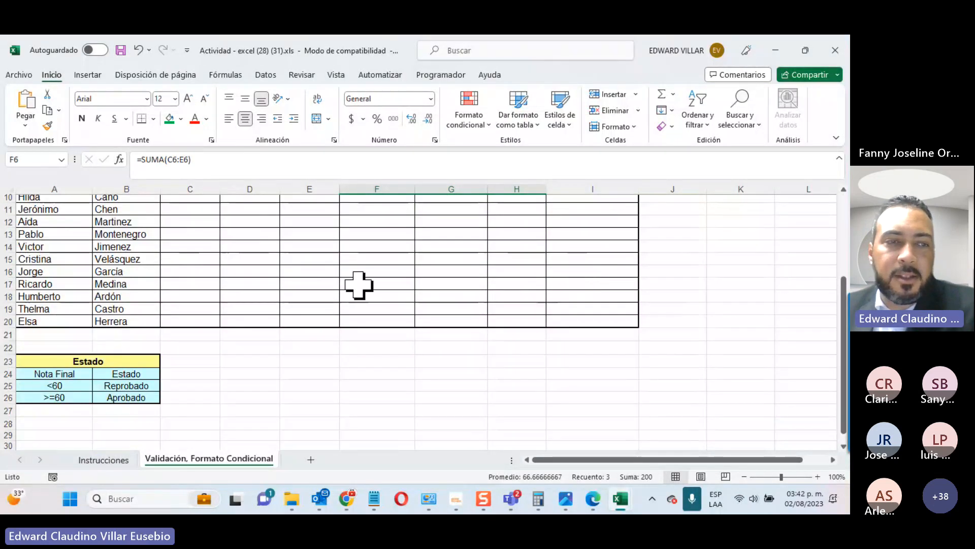
scroll(496, 243, up, 2)
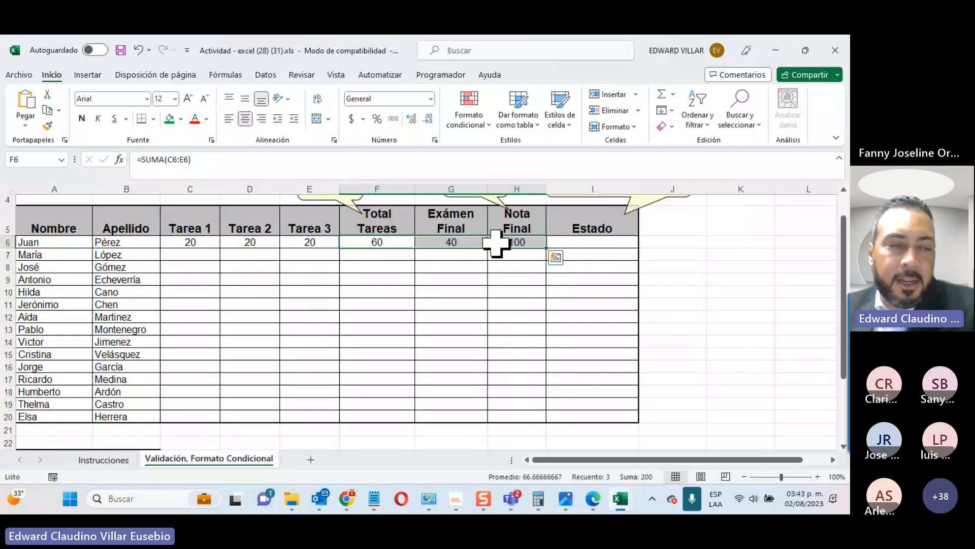
scroll(386, 287, down, 4)
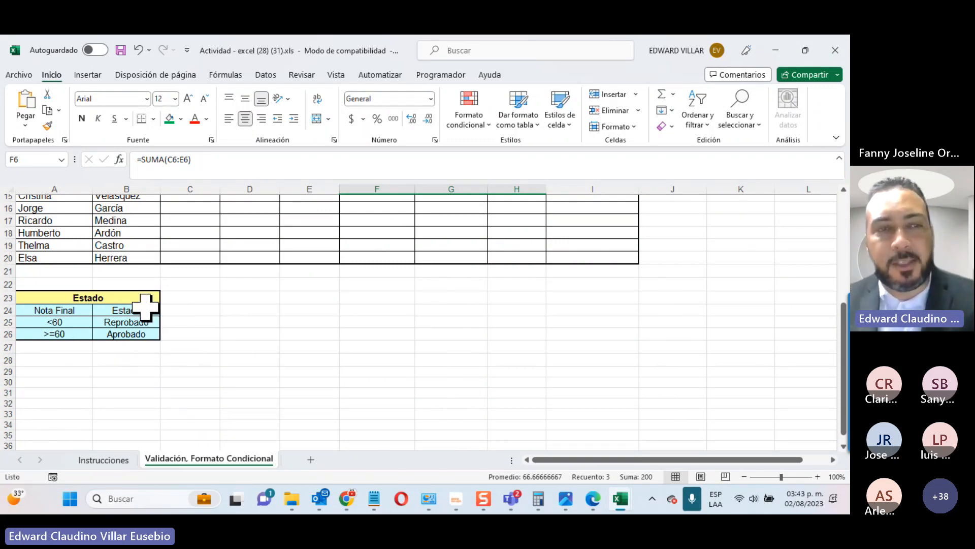
scroll(369, 302, up, 5)
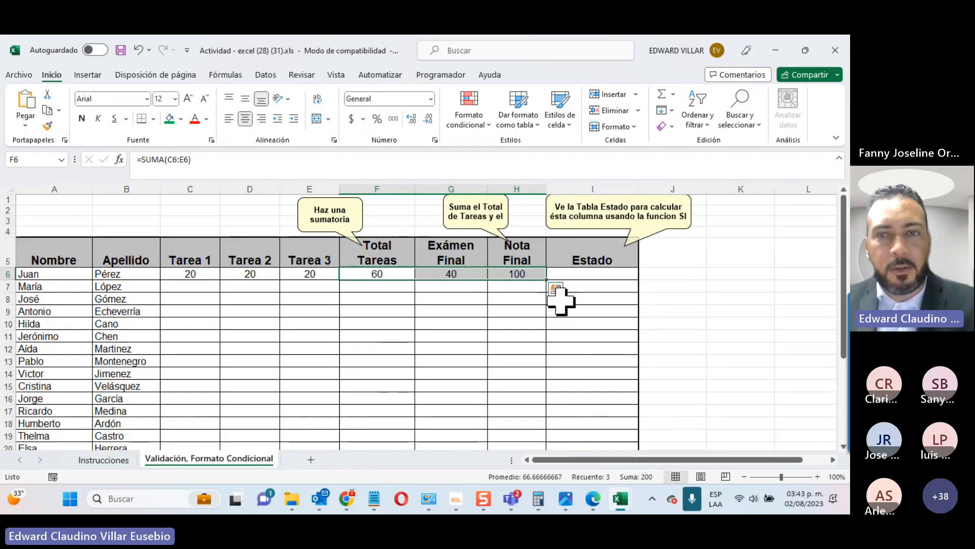
Step: For the Estado cell I6, search Insert Function for 'si'
click(571, 281)
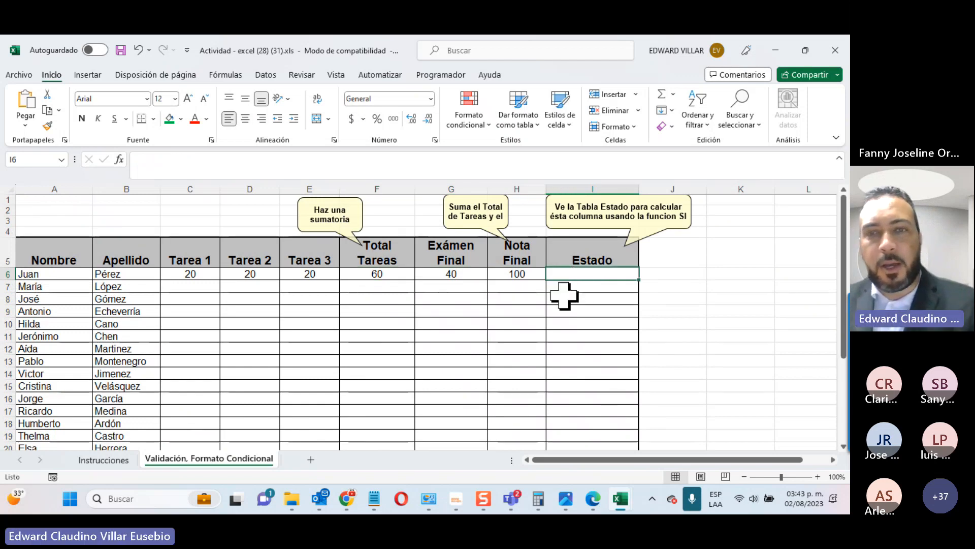
text(=)
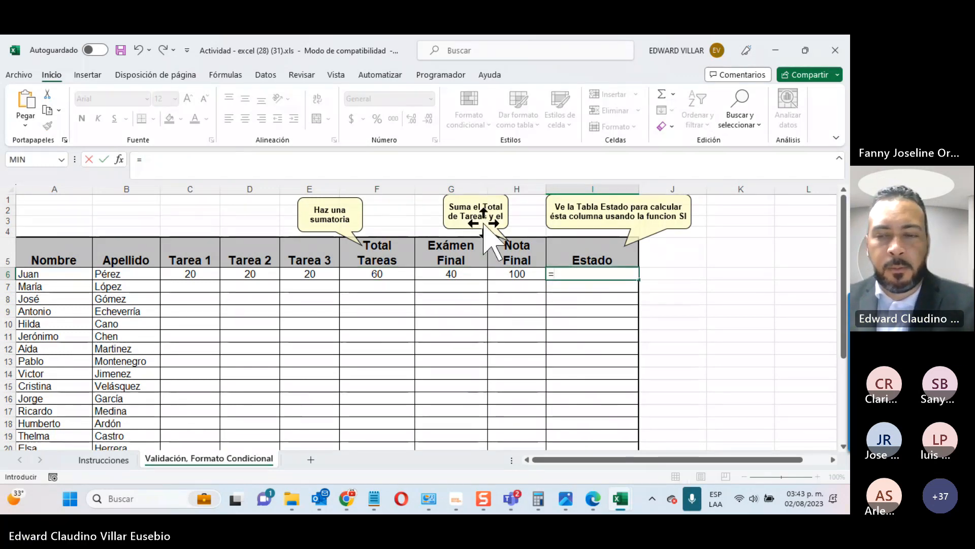
key(Escape)
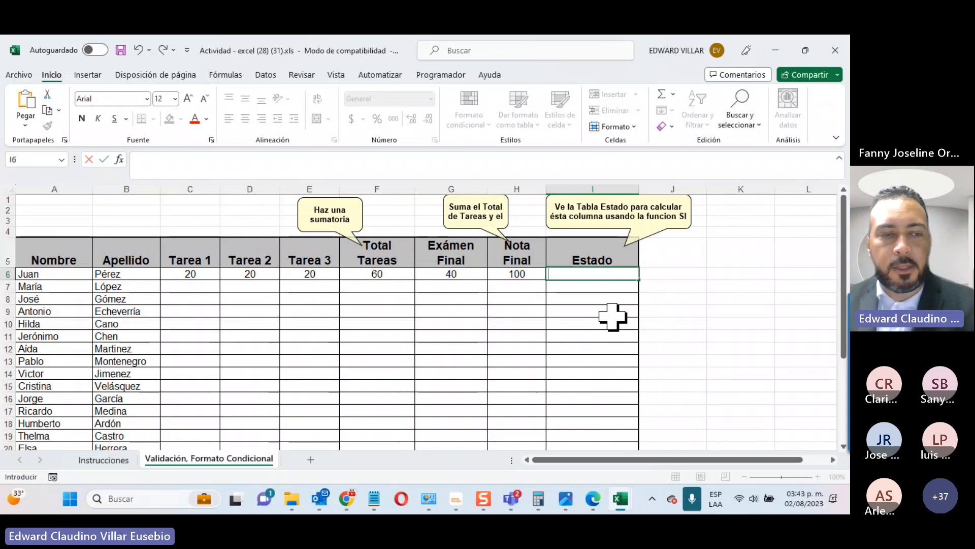
key(Escape)
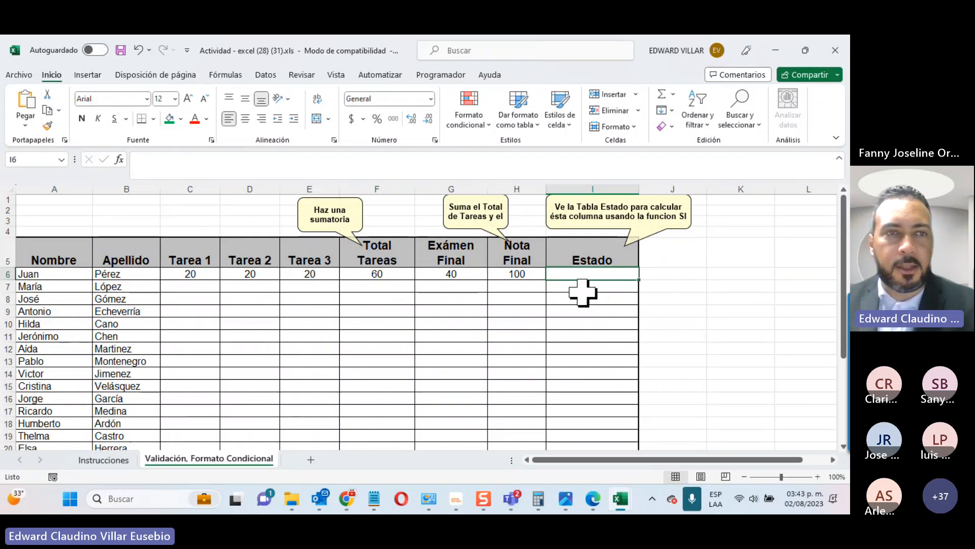
click(121, 158)
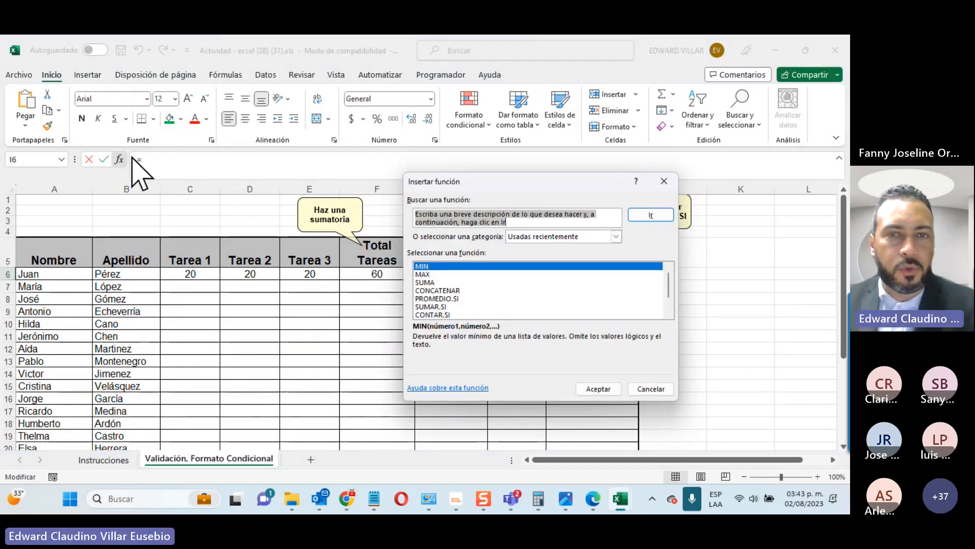
text(si)
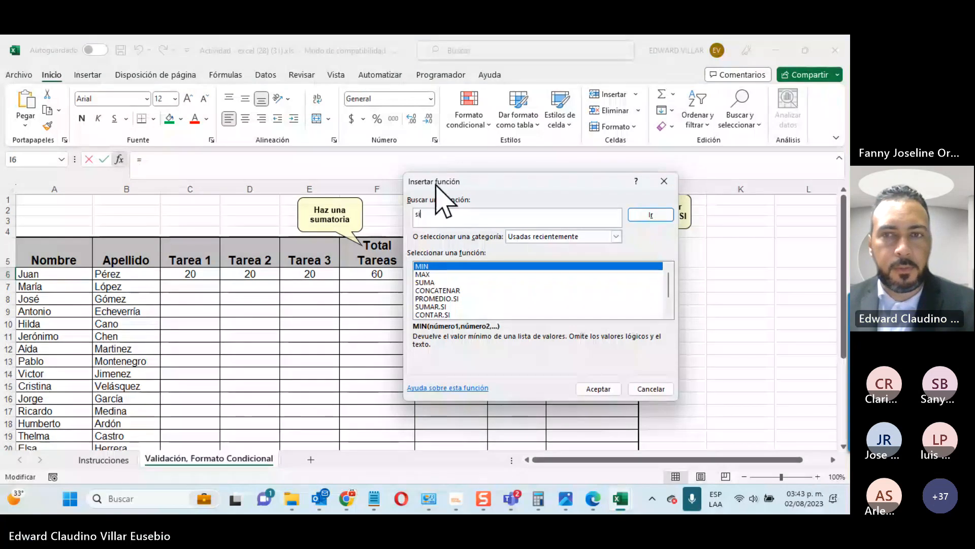
click(651, 215)
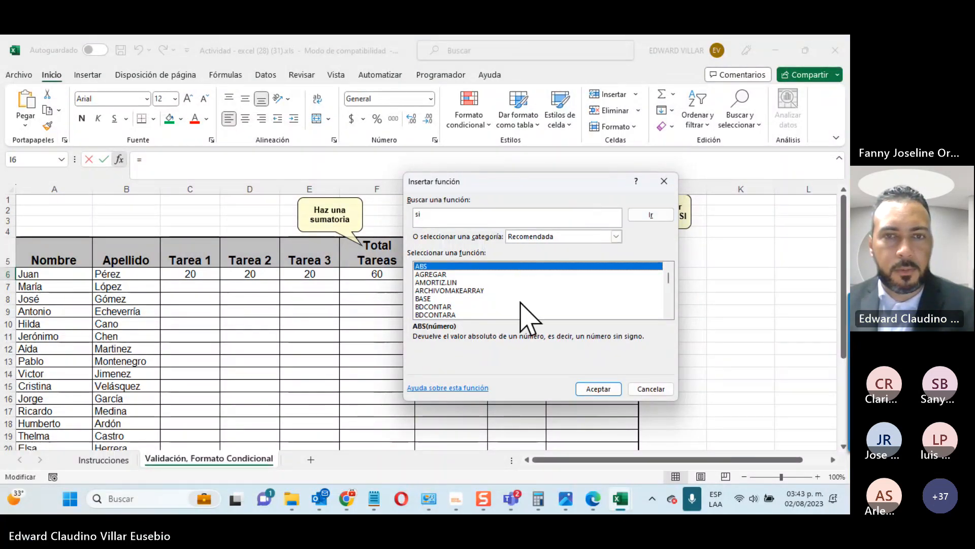
scroll(529, 318, down, 10)
scroll(529, 317, down, 15)
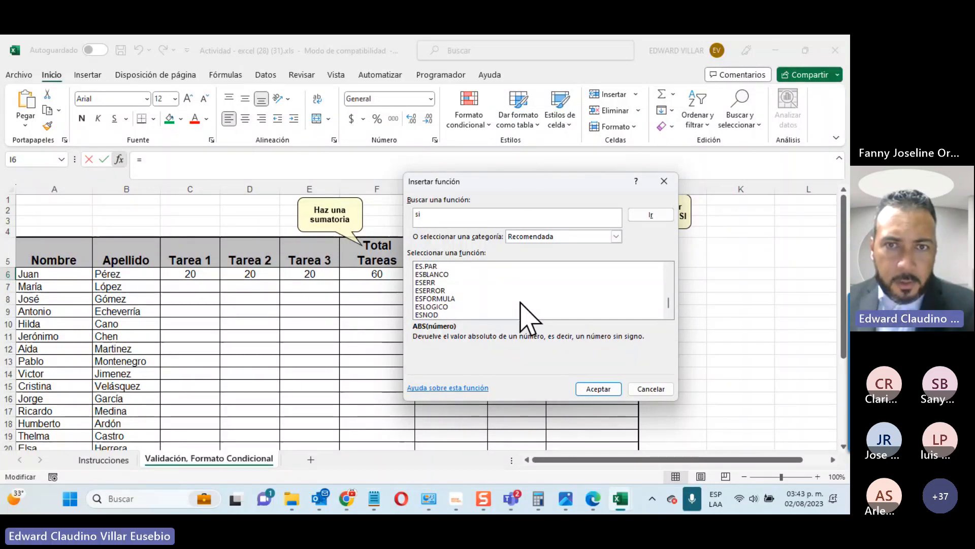
click(485, 218)
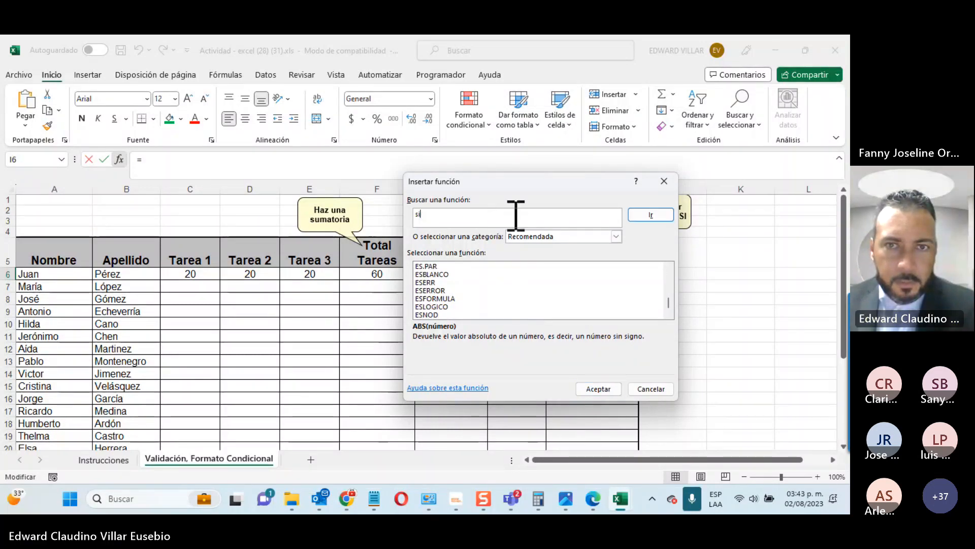
click(652, 215)
Step: Switch the function category to Todo and choose the SI function
click(603, 237)
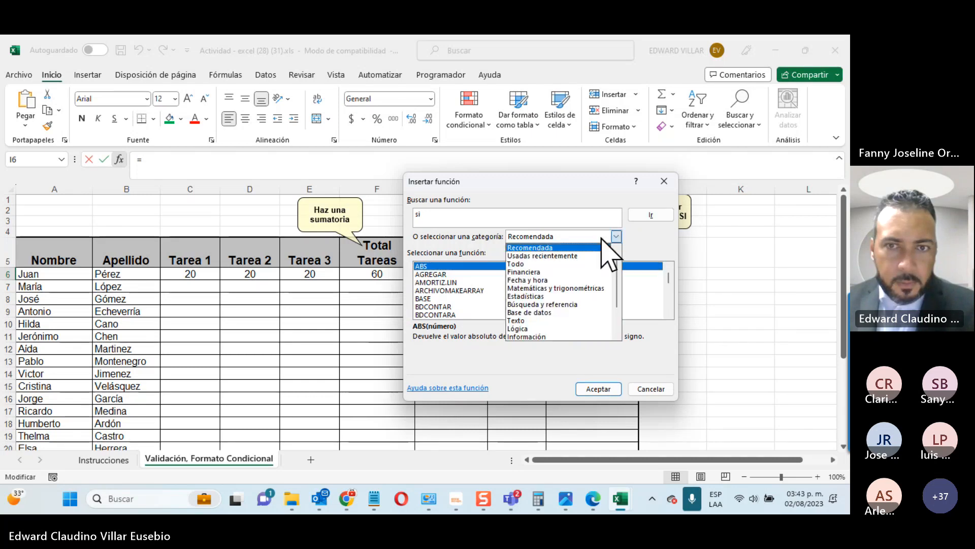
click(576, 271)
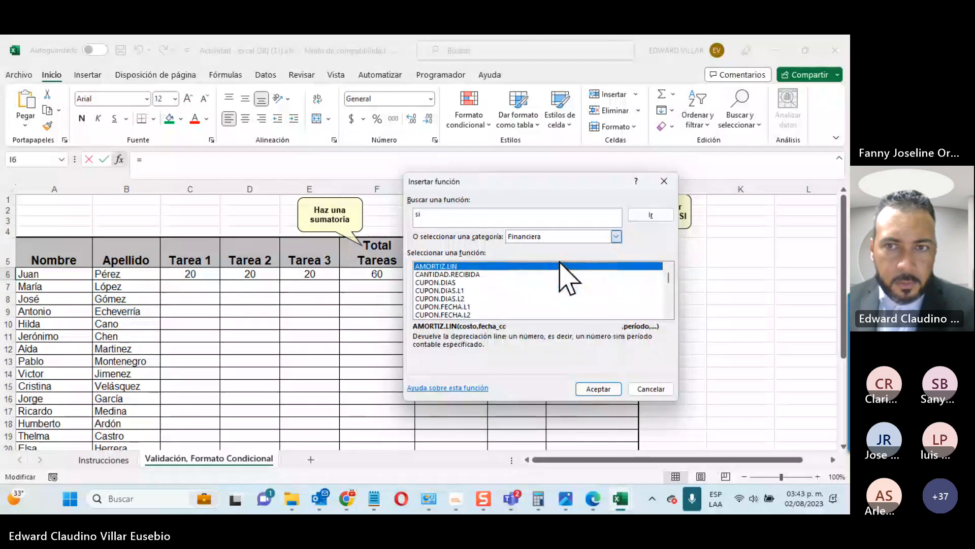
click(559, 262)
drag(668, 273, 514, 329)
scroll(514, 328, up, 18)
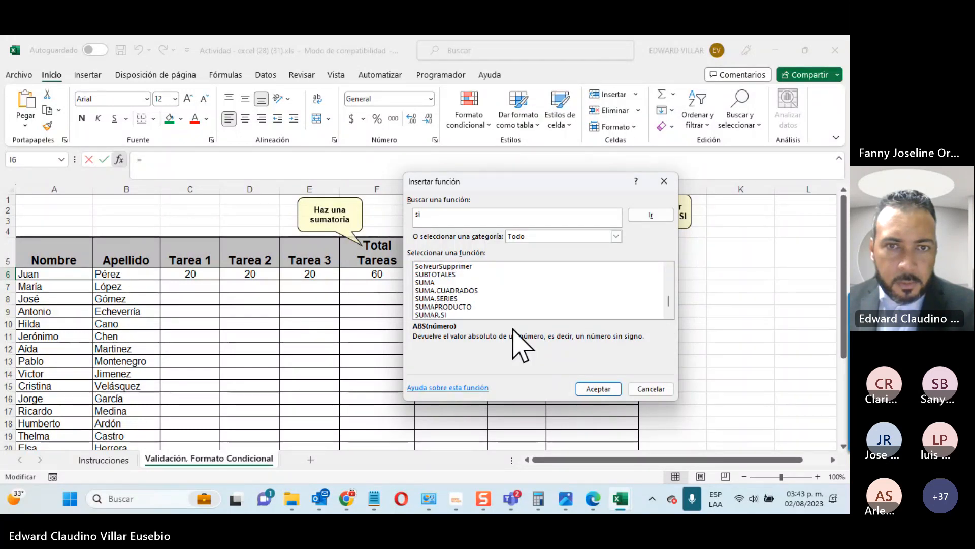
scroll(514, 336, up, 2)
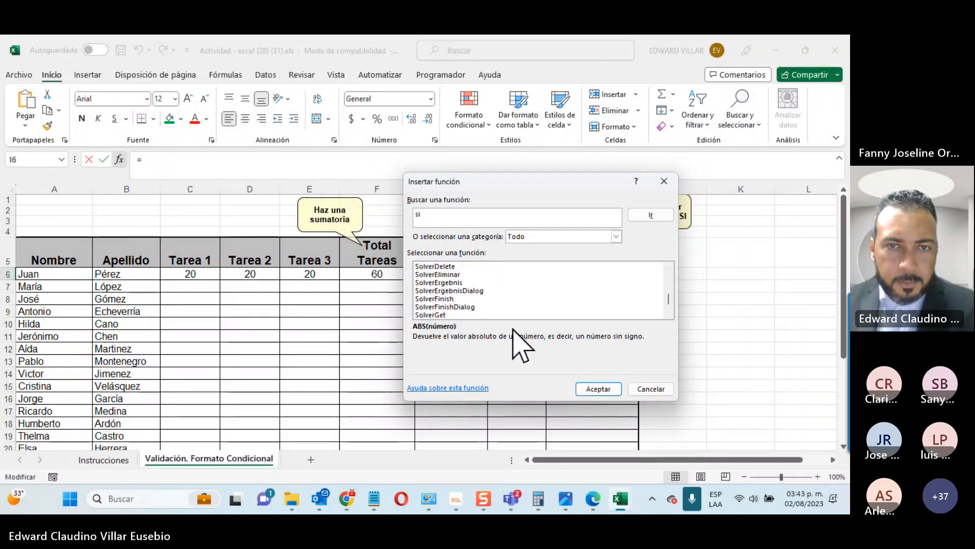
scroll(514, 335, up, 3)
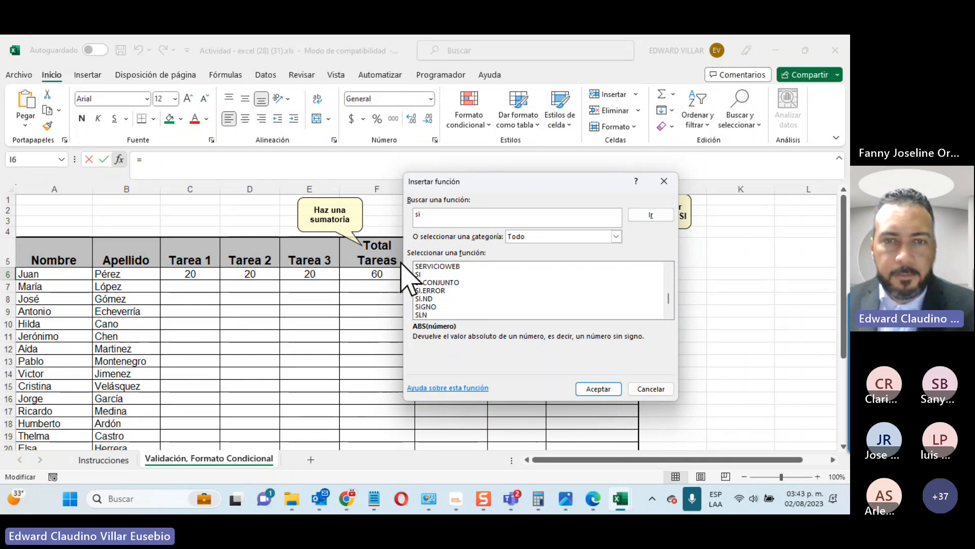
click(424, 274)
drag(502, 181, 343, 173)
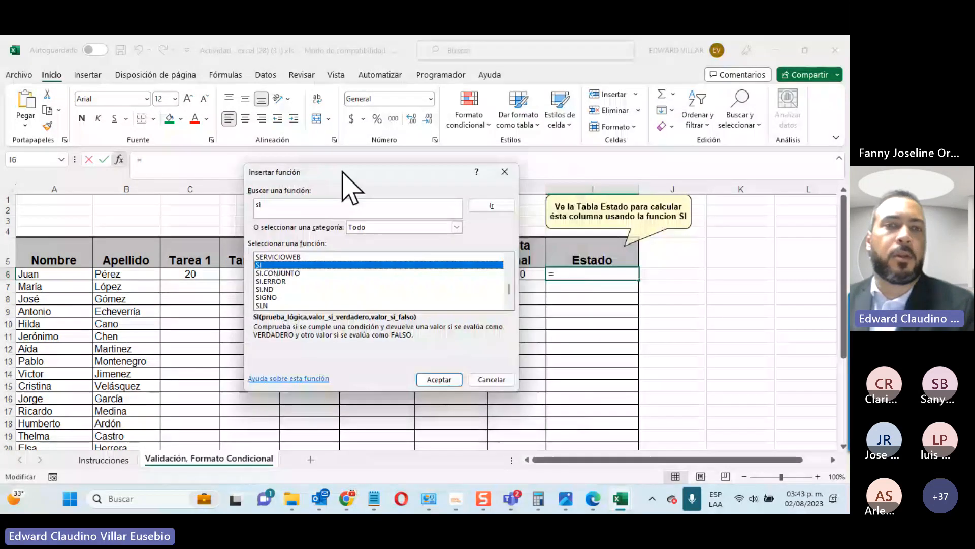
Step: Fill the SI arguments with H6>=60, B26 if true and B25 if false, so I6 shows Aprobado
click(450, 384)
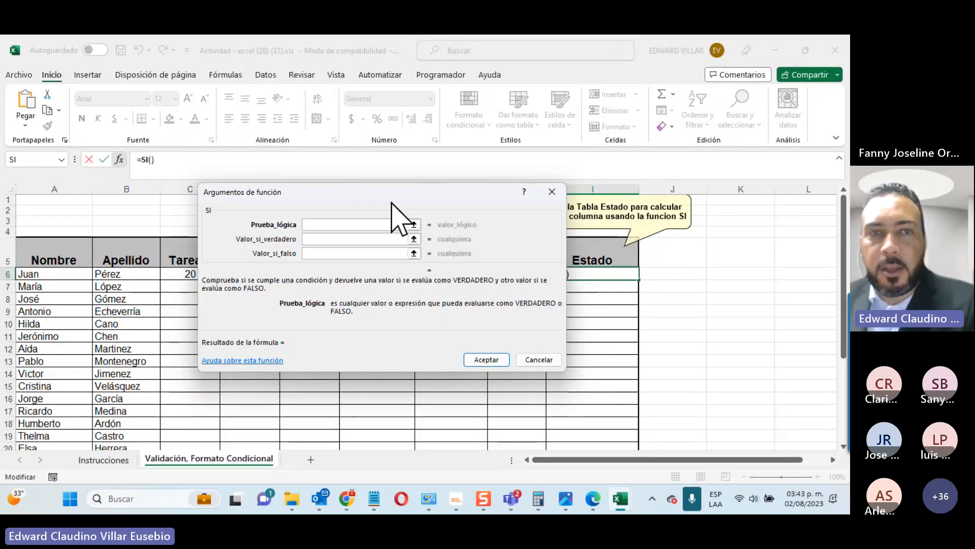
drag(398, 200, 291, 62)
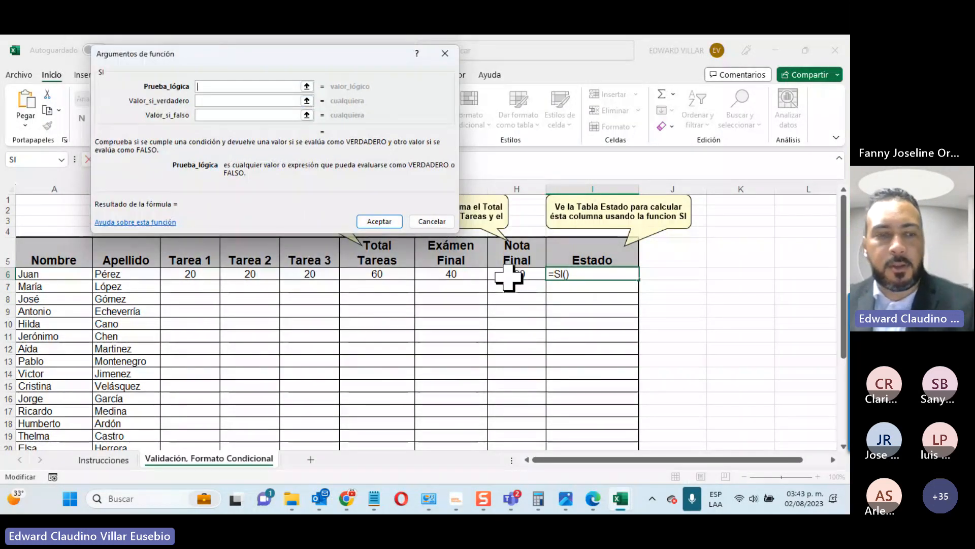
click(523, 273)
text(>)
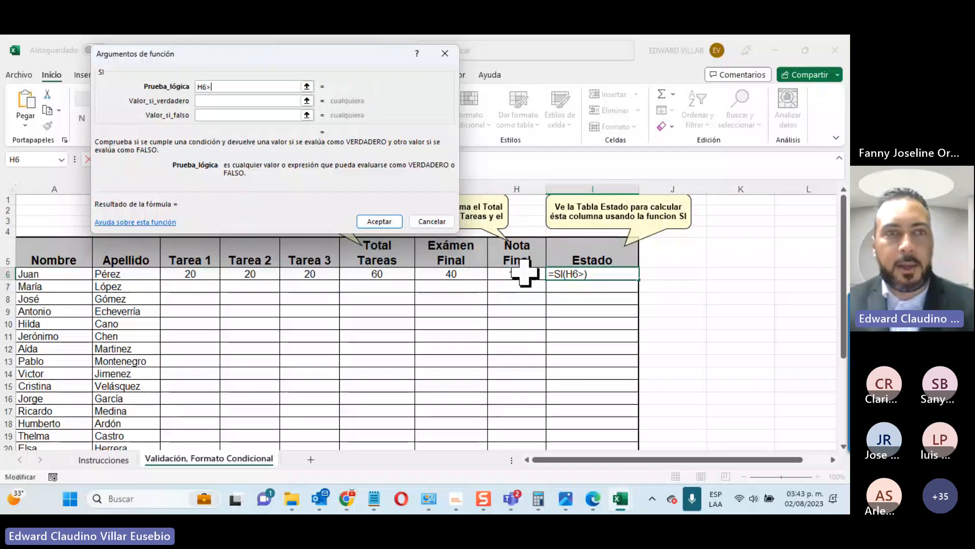
text(=60)
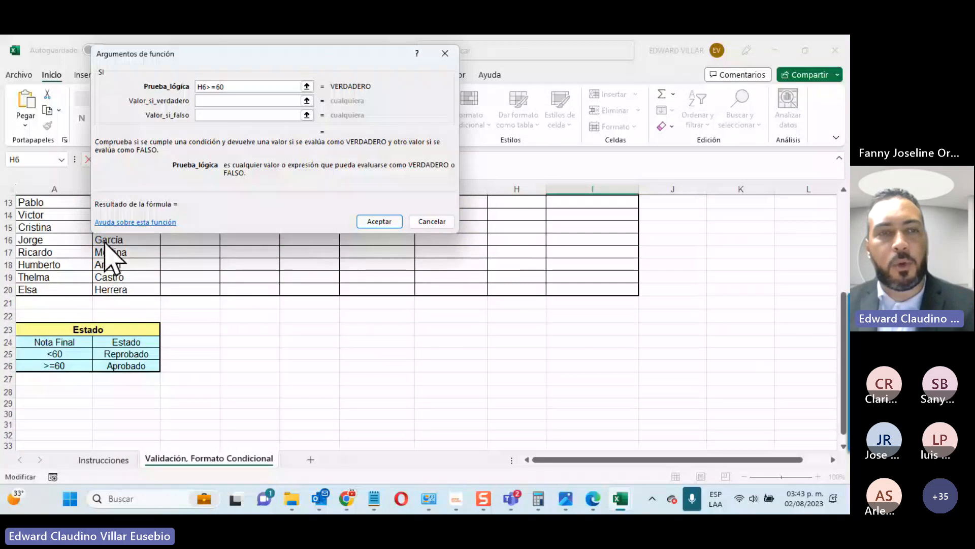
click(243, 106)
click(243, 105)
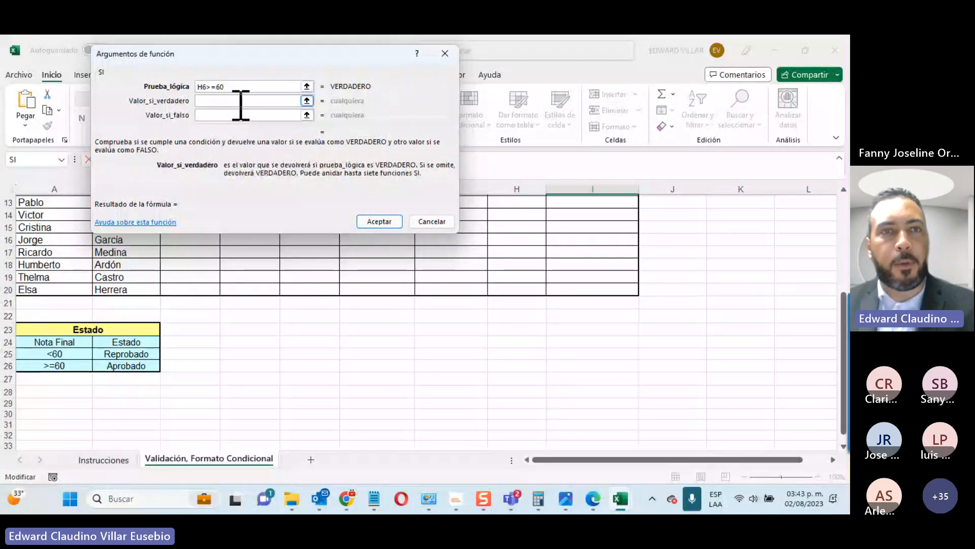
click(133, 369)
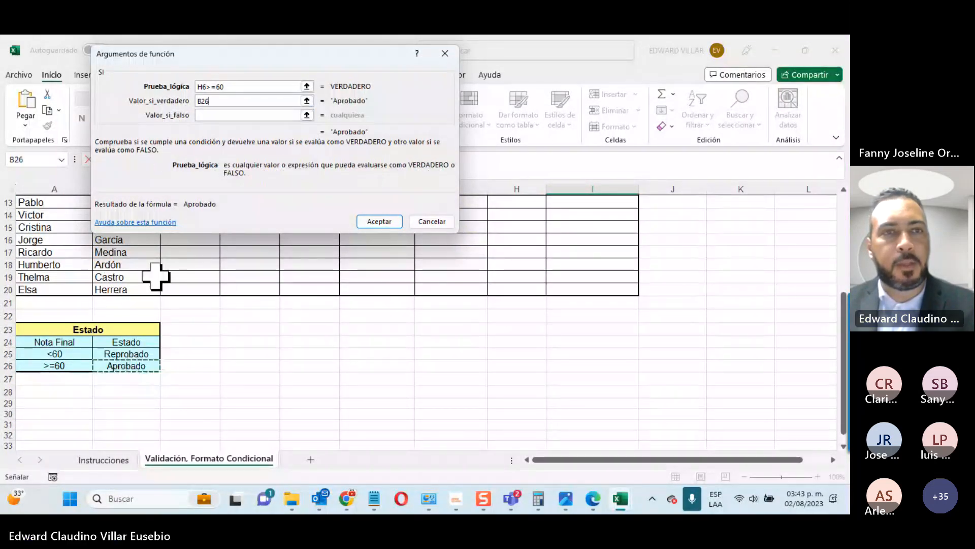
click(205, 115)
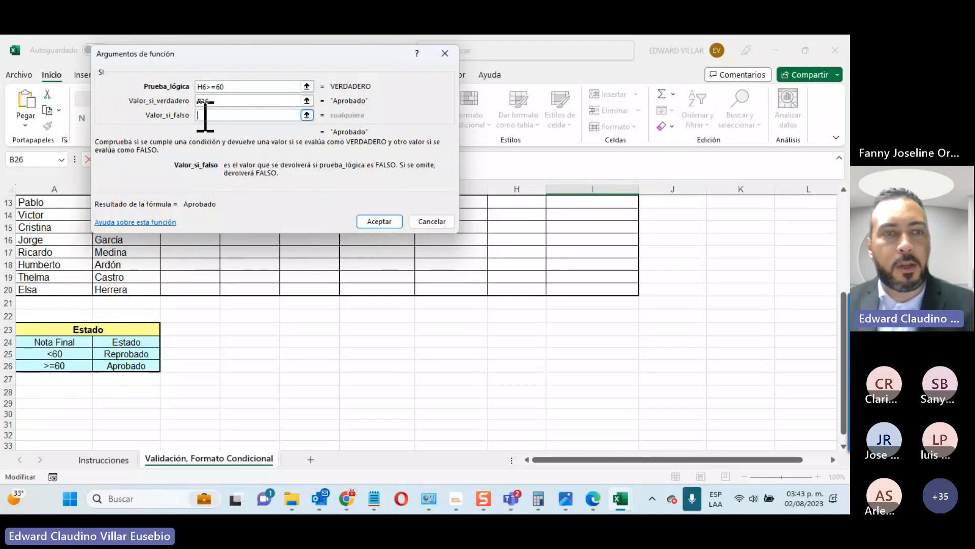
click(98, 356)
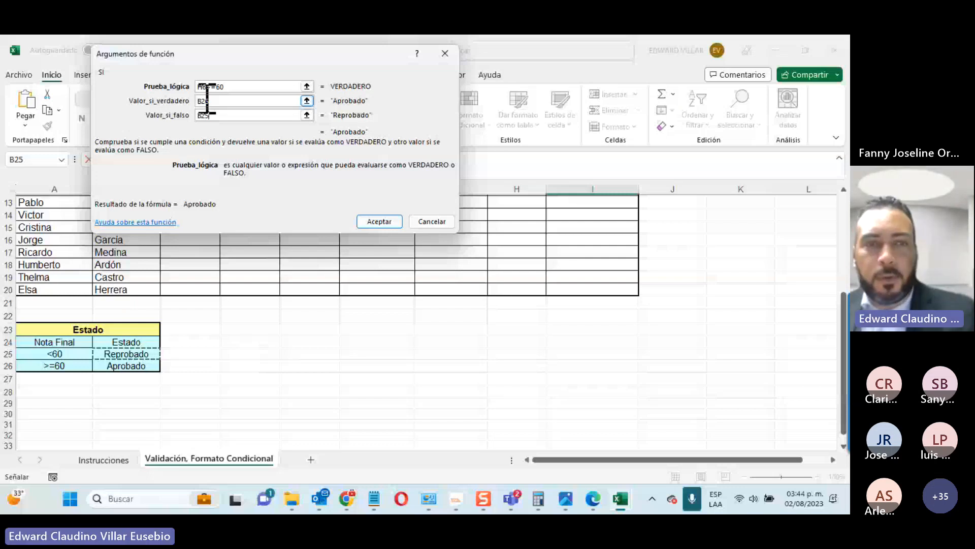
click(380, 221)
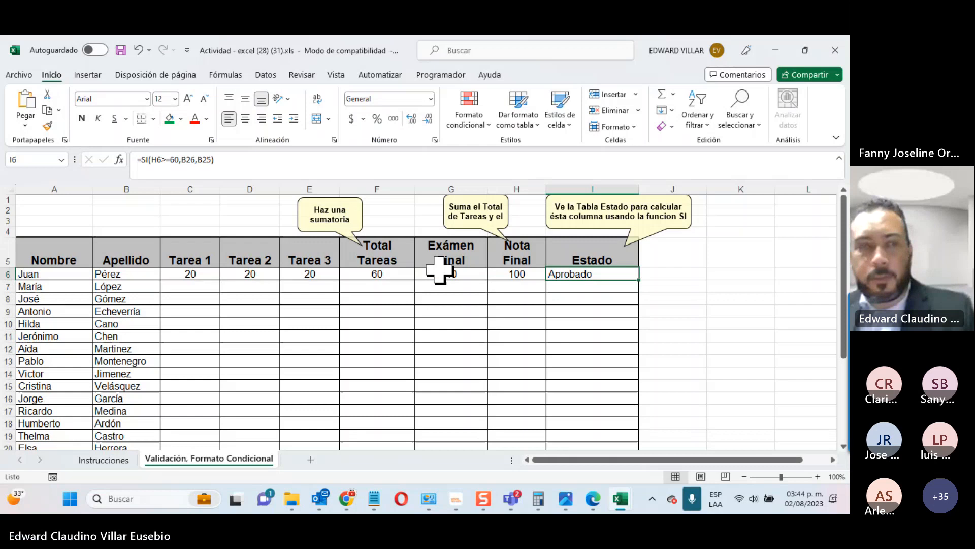
Step: Change the first student's Tarea 1 and Tarea 2 scores to 1
click(365, 273)
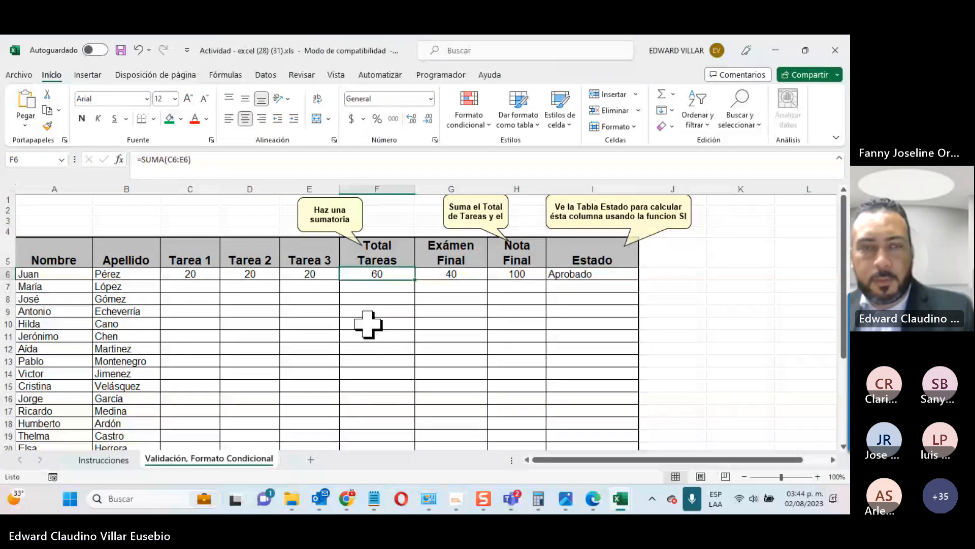
click(182, 274)
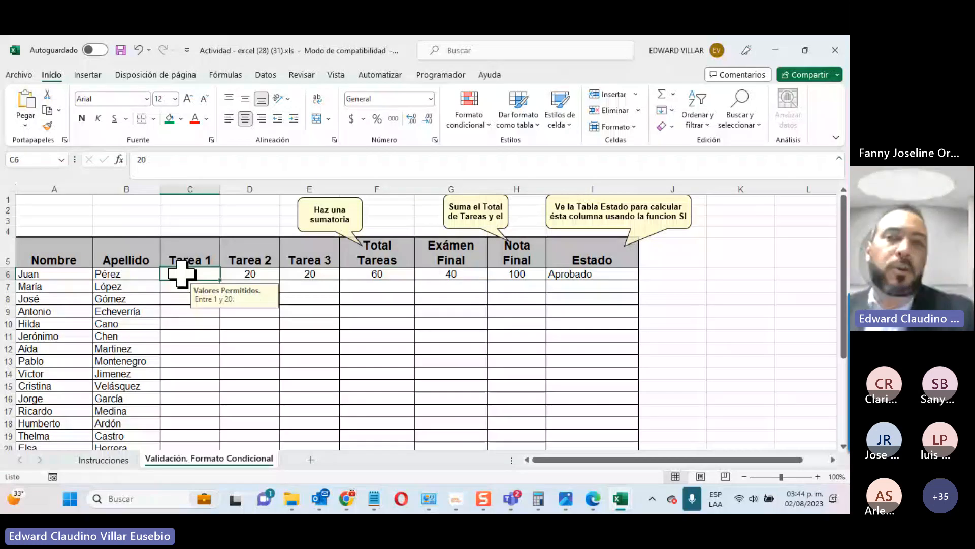
text(1)
key(Return)
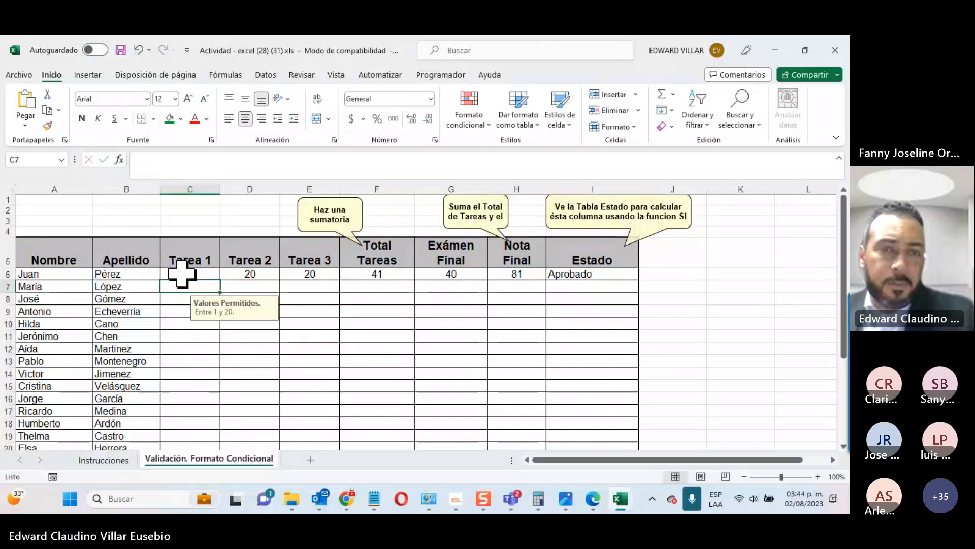
click(250, 274)
text(1)
key(Return)
Step: Set Tarea 3 in E6 to 20, giving Nota 62 and Aprobado, and select I6:I20
click(309, 274)
text(1)
key(Return)
click(386, 273)
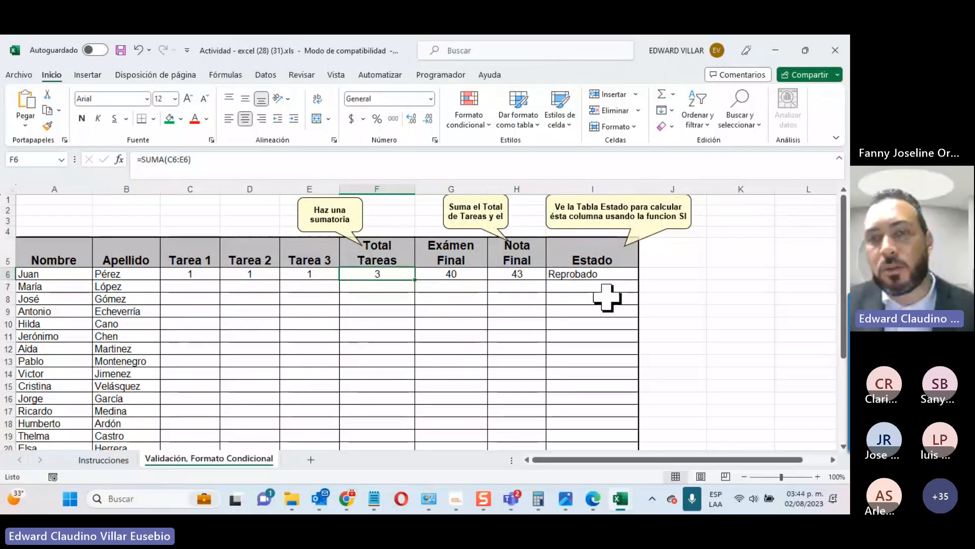
key(Left)
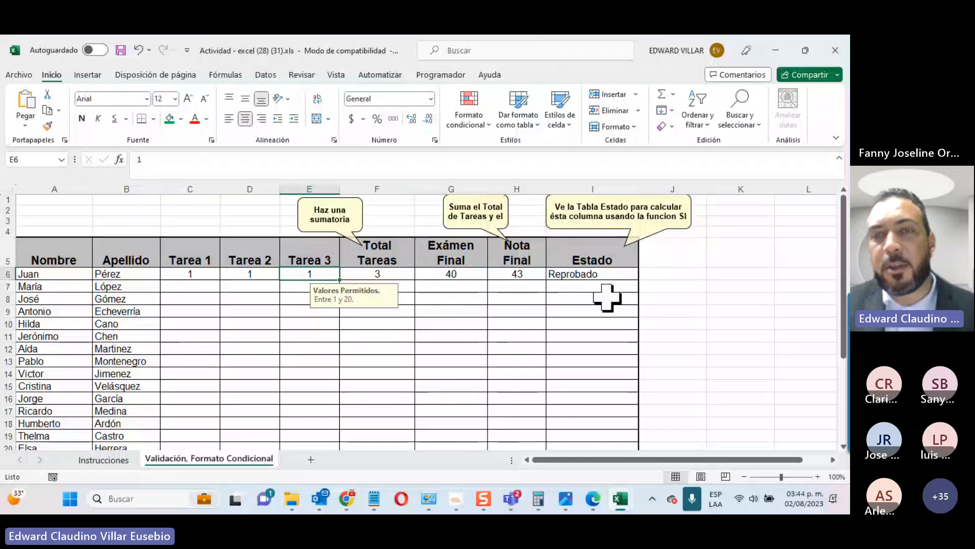
text(20)
key(Return)
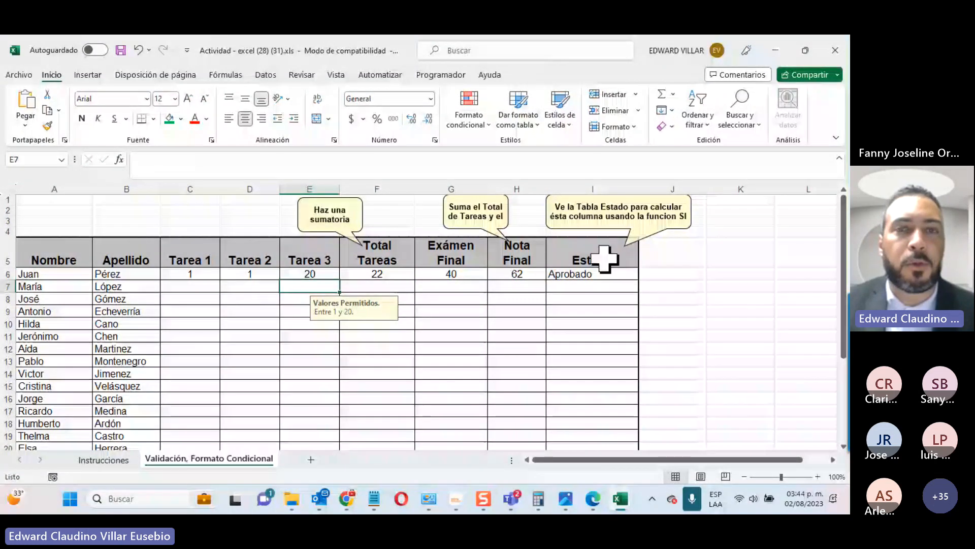
click(566, 275)
drag(566, 275, 563, 436)
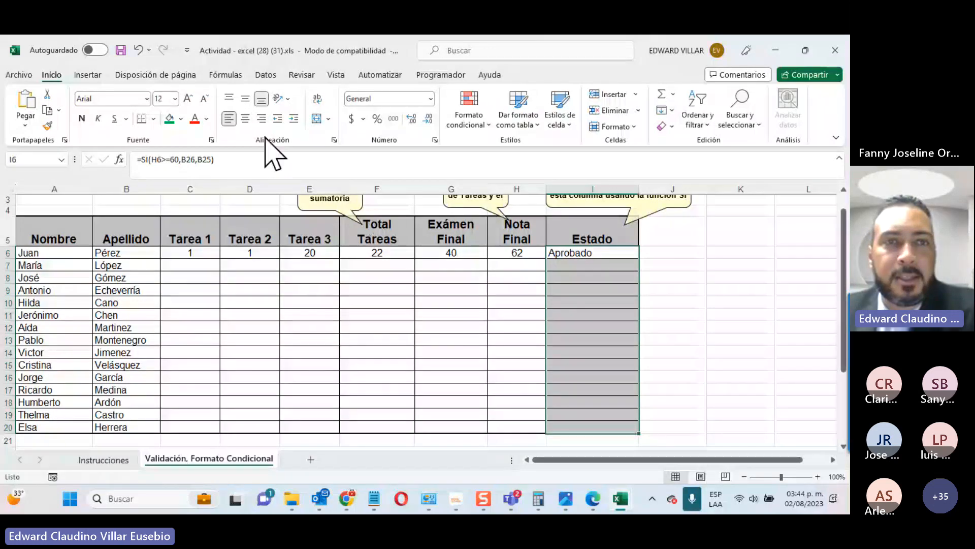
Step: Center and bold the Estado results, and start a rule for specific text containing =$B$26
click(245, 119)
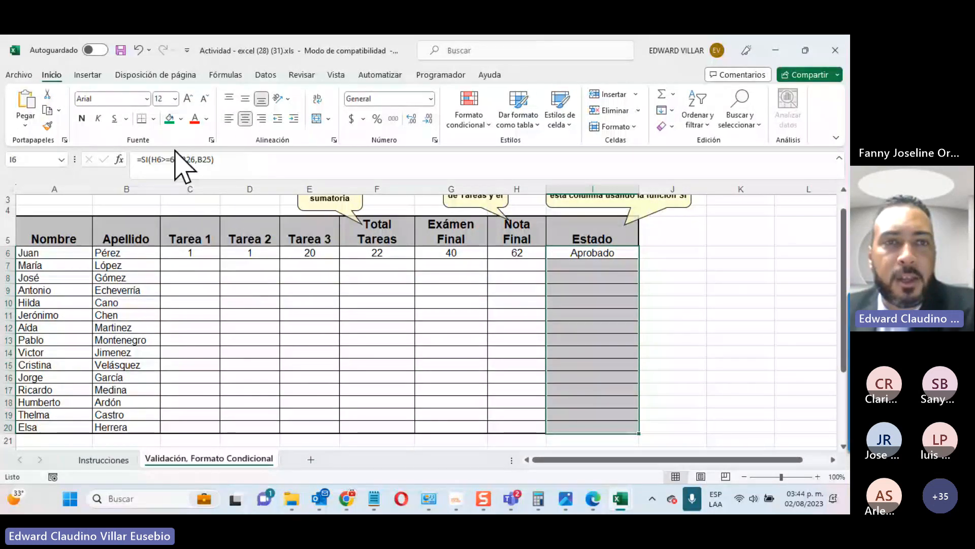
click(82, 119)
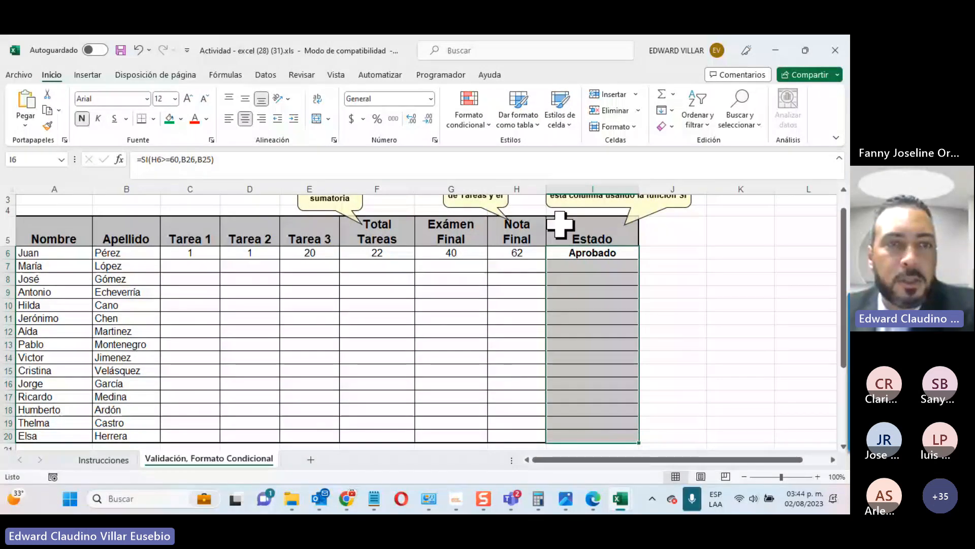
click(472, 126)
click(470, 297)
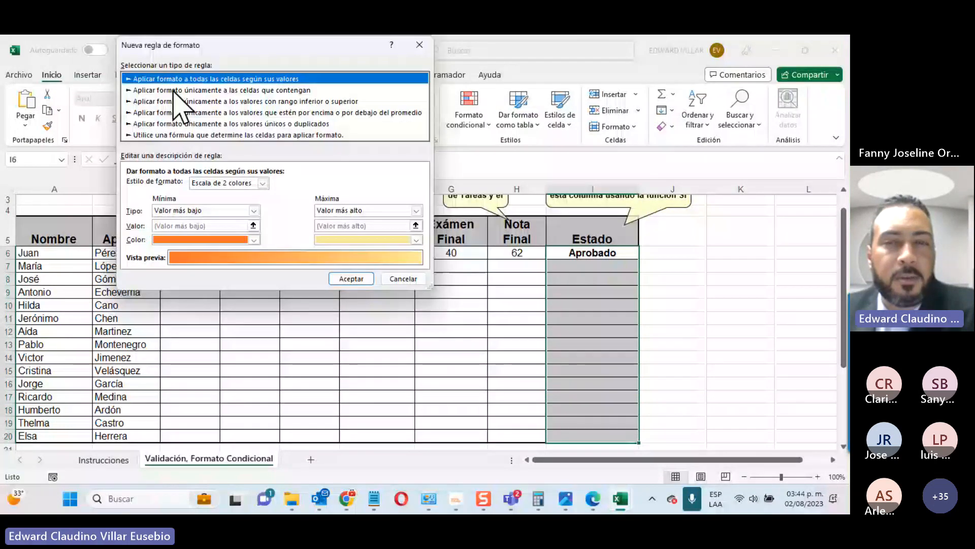
click(233, 90)
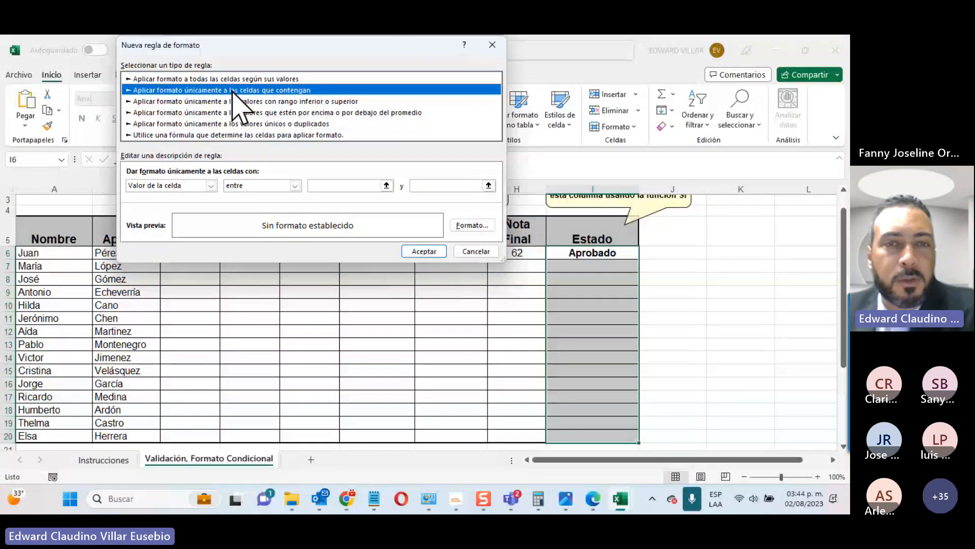
click(210, 186)
click(208, 201)
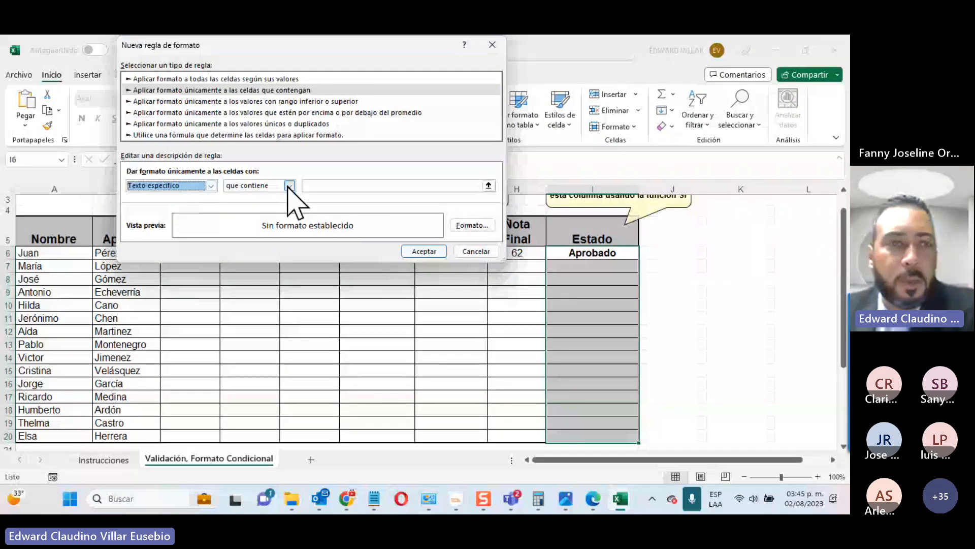
click(315, 186)
scroll(101, 359, down, 3)
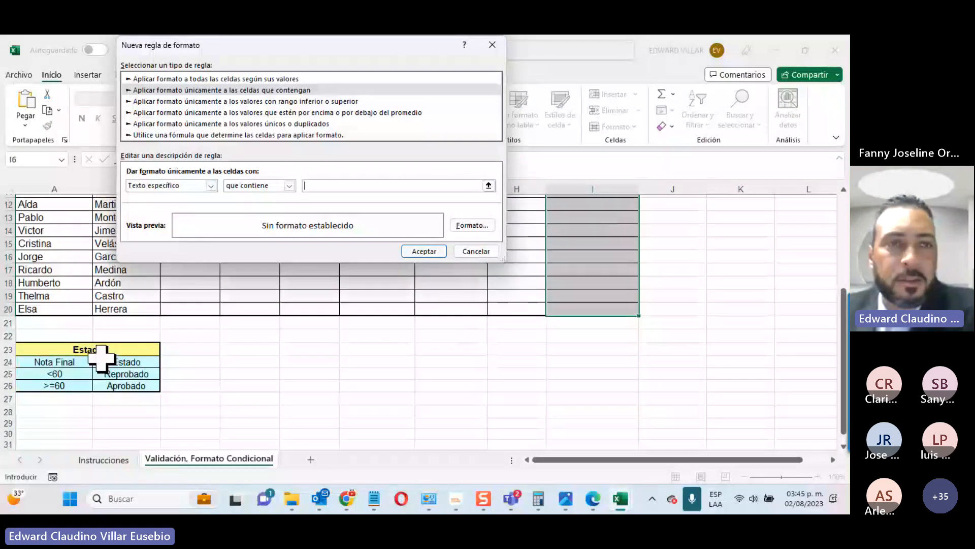
click(122, 385)
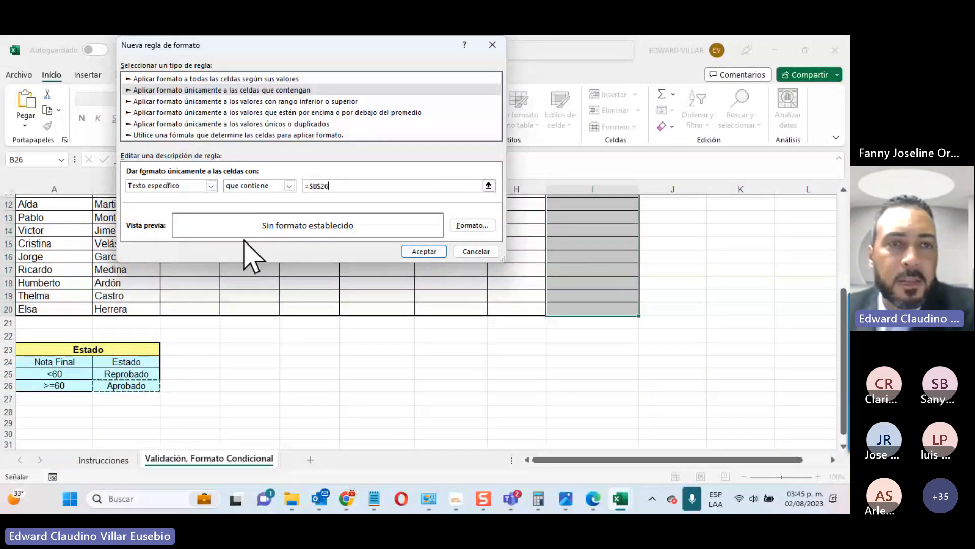
Step: Give the Aprobado rule a green fill and save it
click(477, 226)
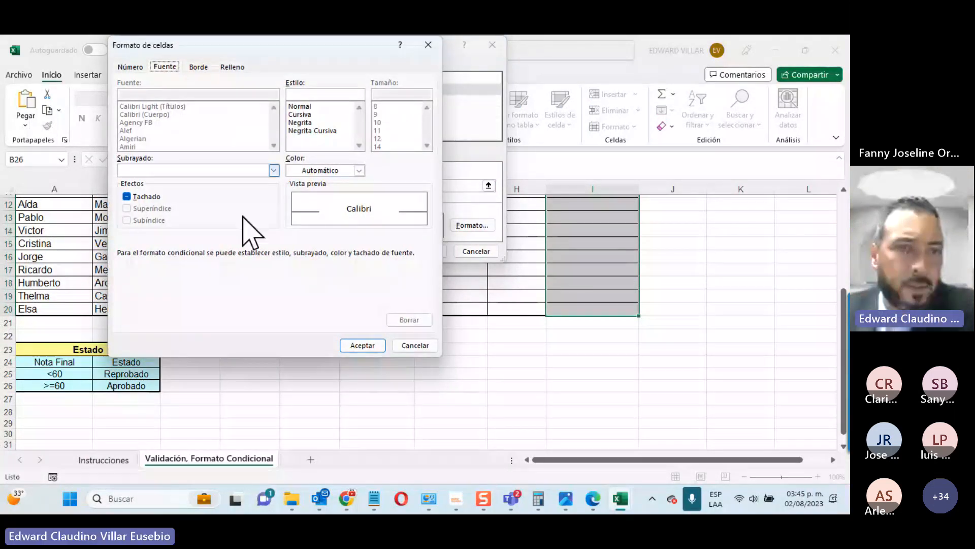
click(761, 404)
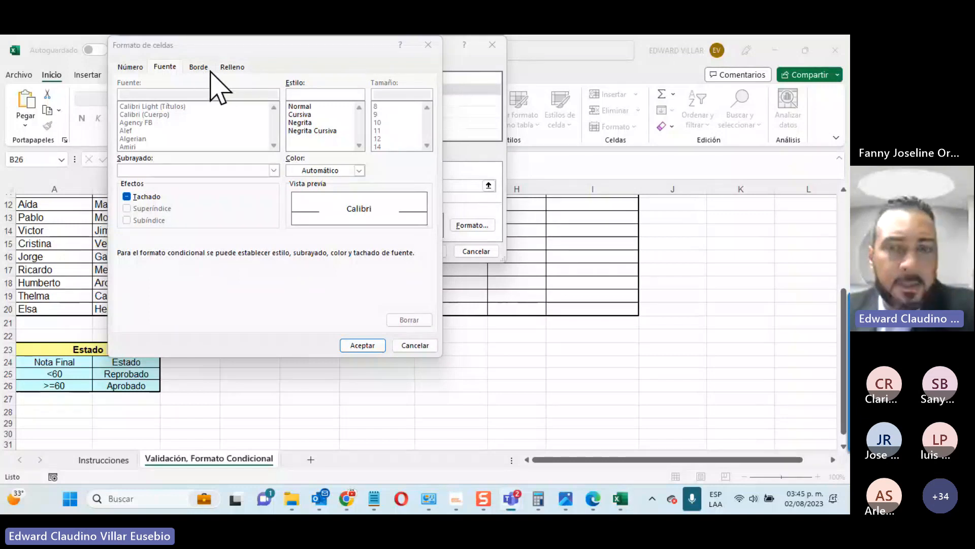
click(232, 67)
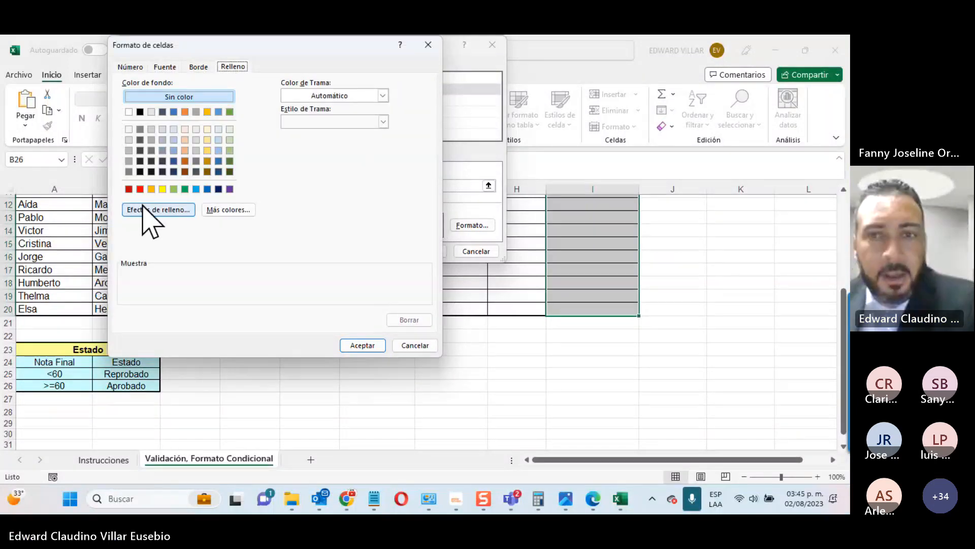
click(185, 189)
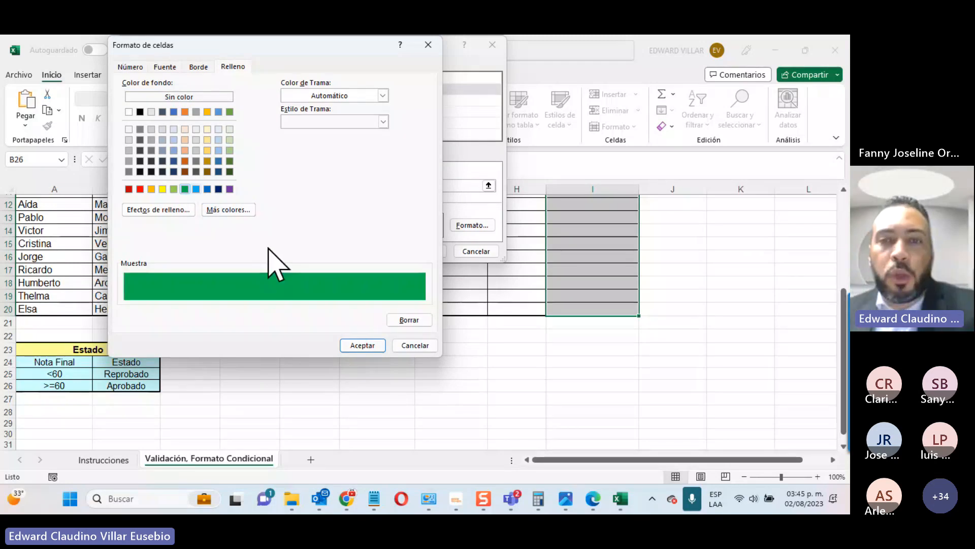
click(358, 344)
click(424, 251)
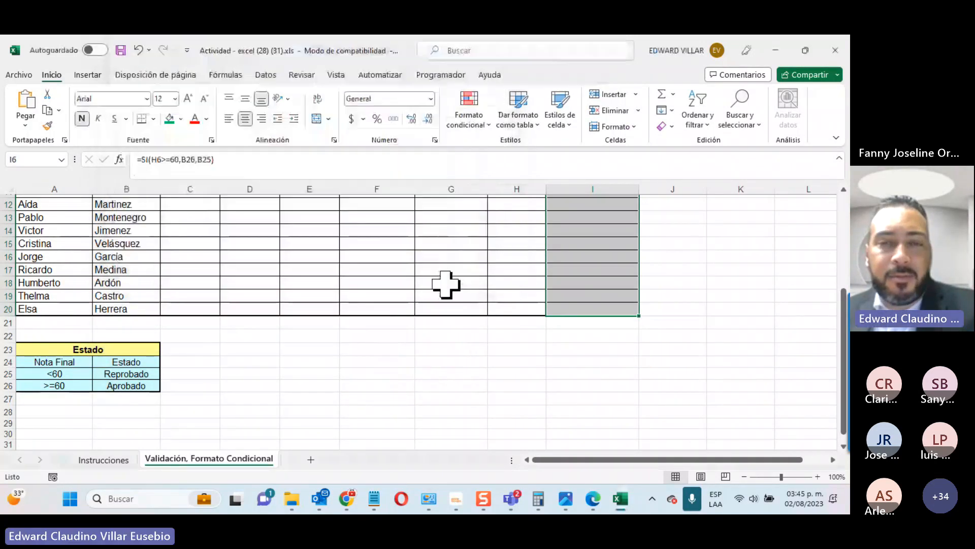
scroll(449, 300, up, 2)
scroll(452, 313, up, 2)
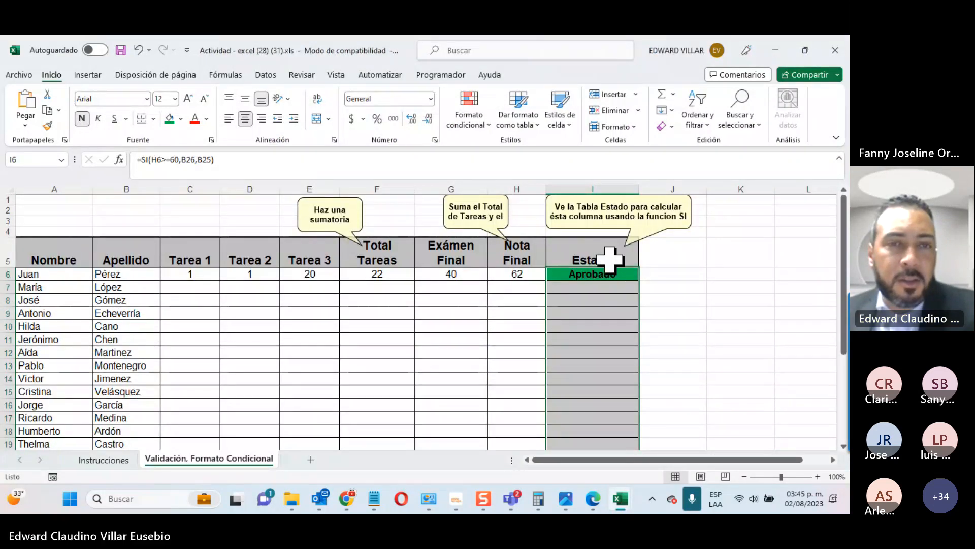
Step: Create a rule giving a red fill to Estado cells containing =$B$25 (Reprobado)
click(483, 126)
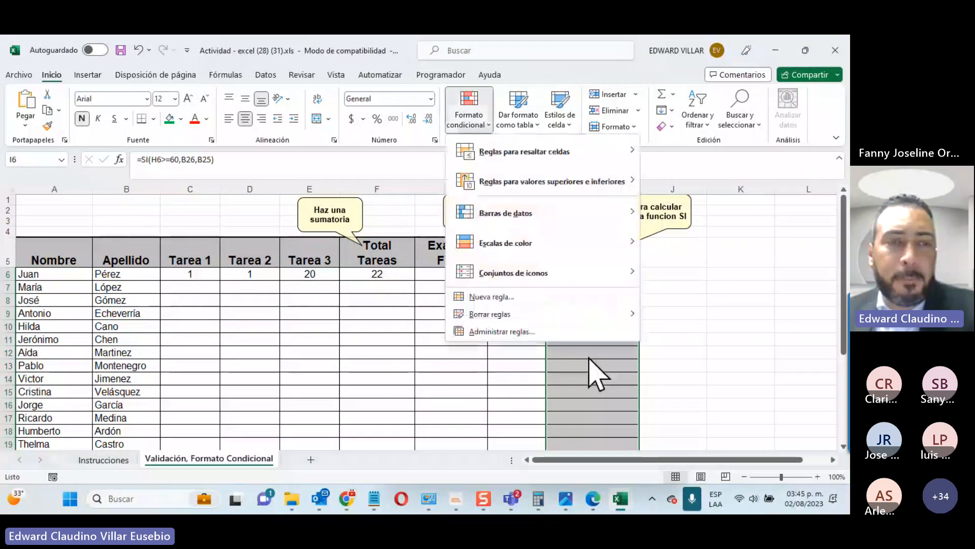
click(537, 297)
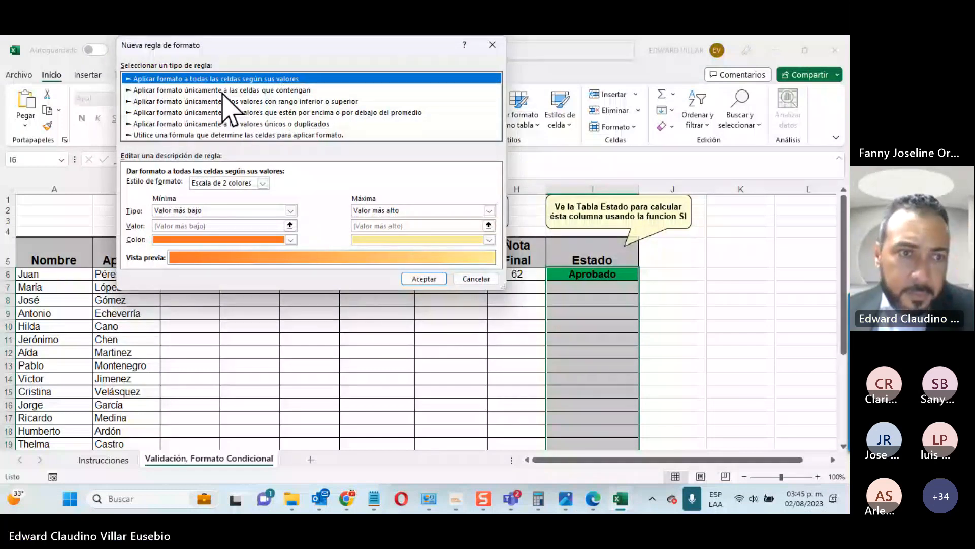
click(224, 92)
click(211, 185)
click(203, 209)
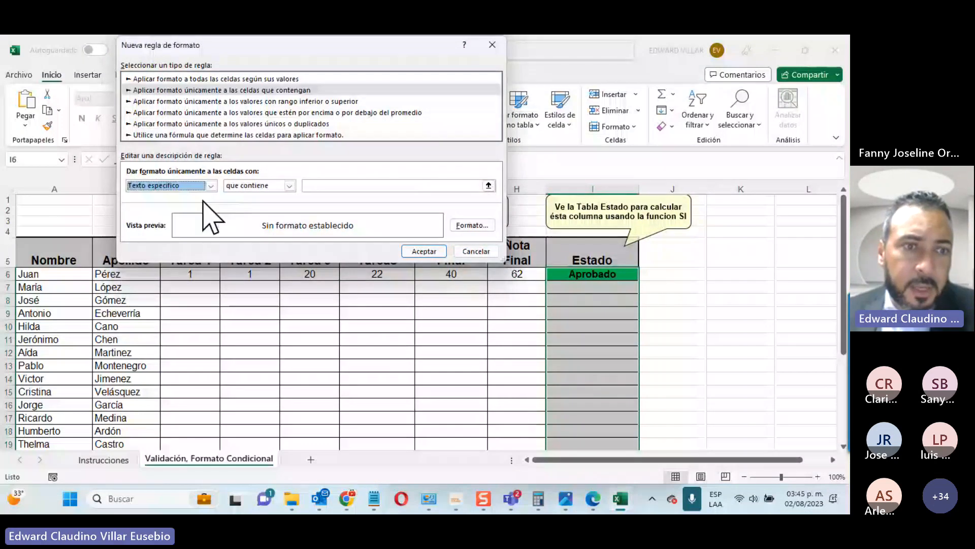
click(416, 185)
scroll(92, 289, down, 4)
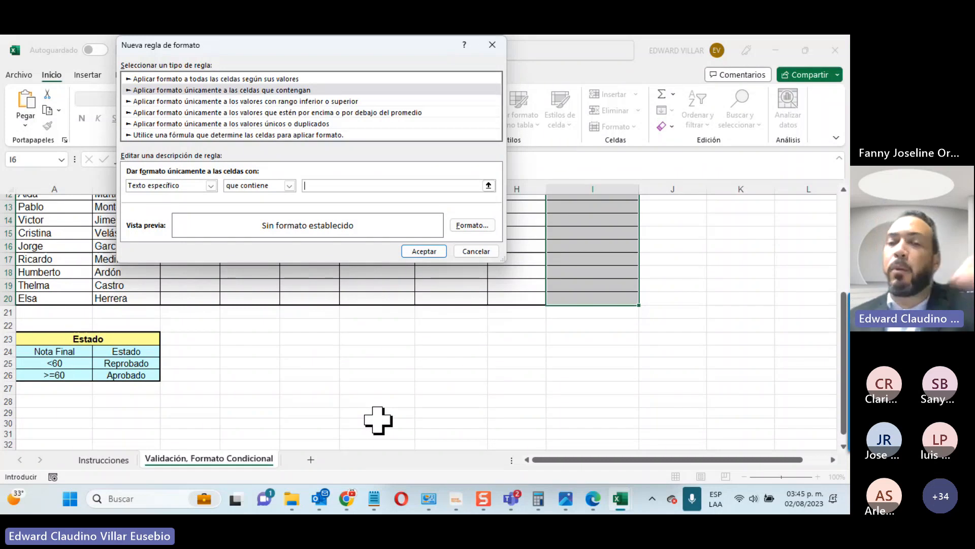
click(138, 361)
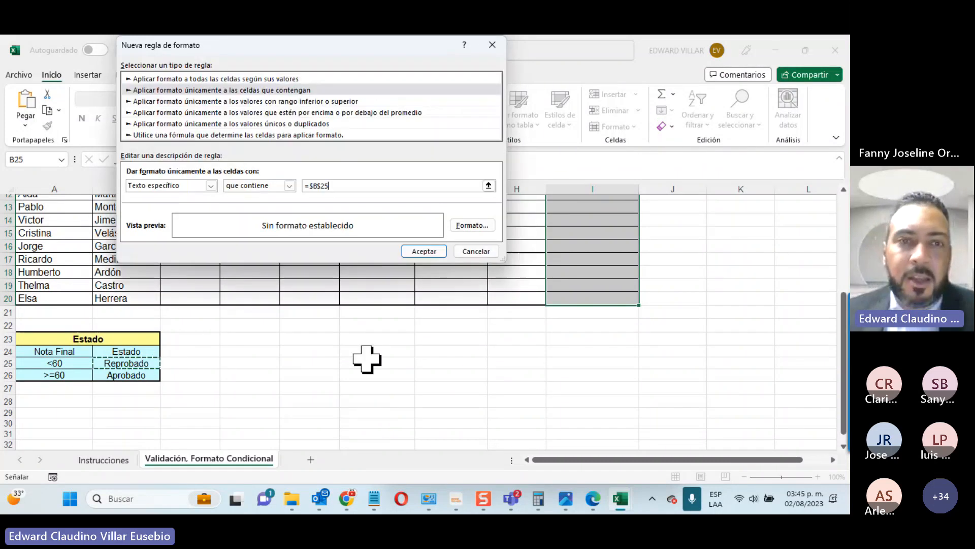
click(473, 225)
click(175, 188)
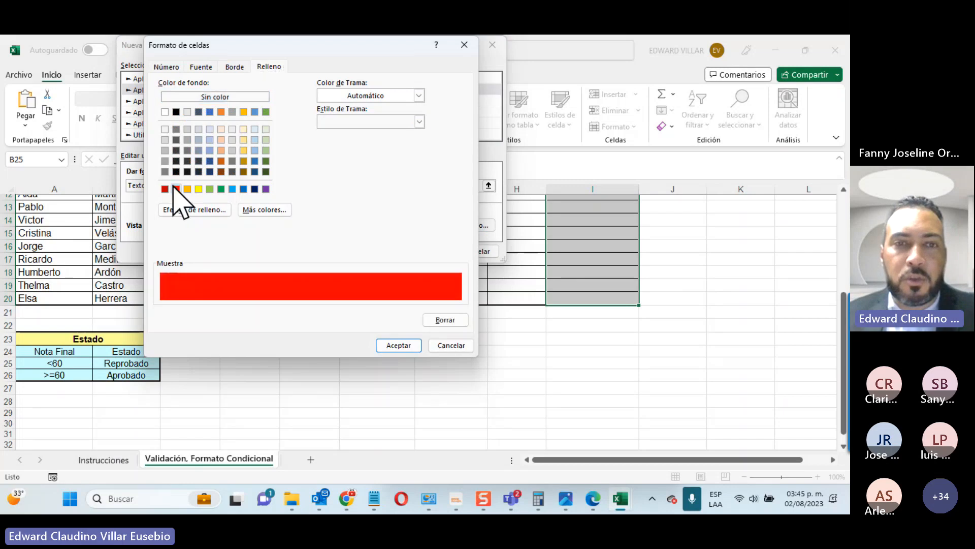
click(392, 336)
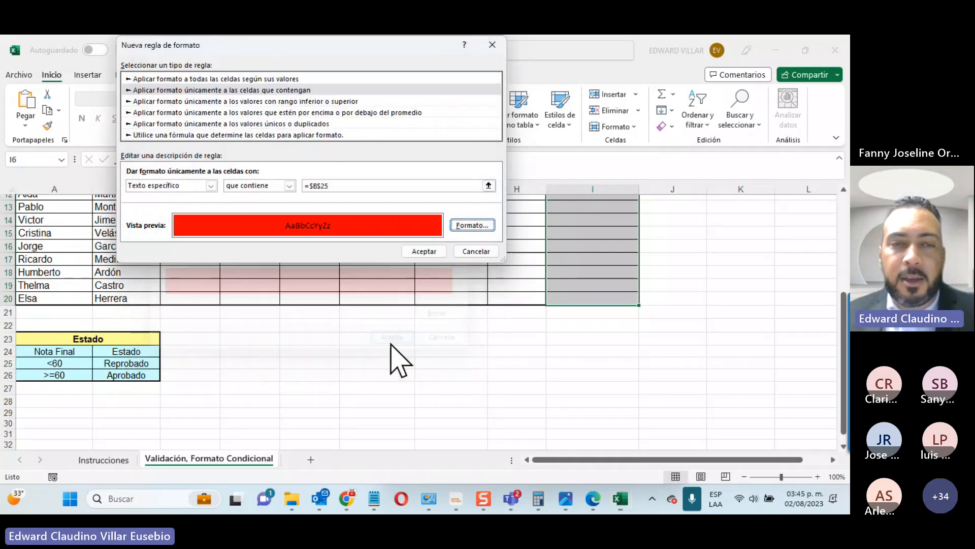
click(424, 251)
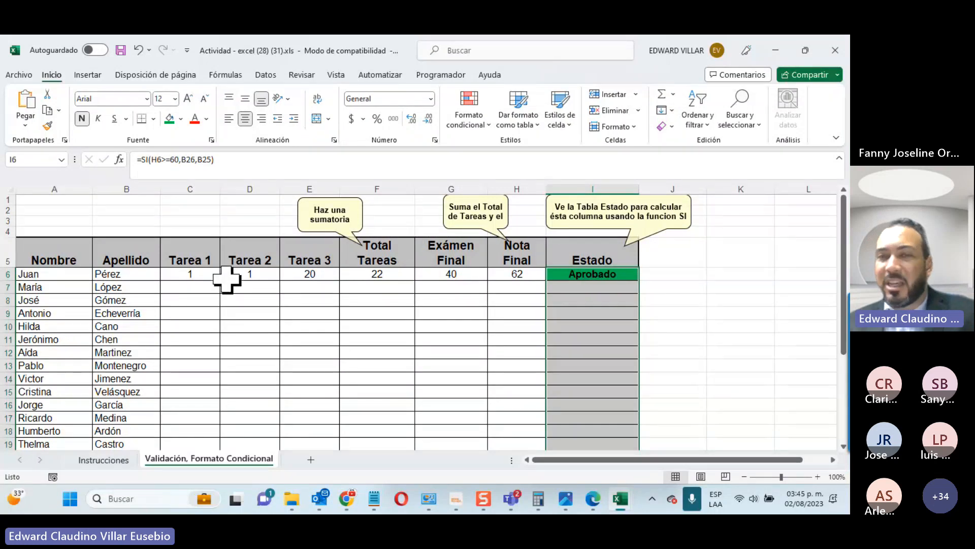
click(299, 272)
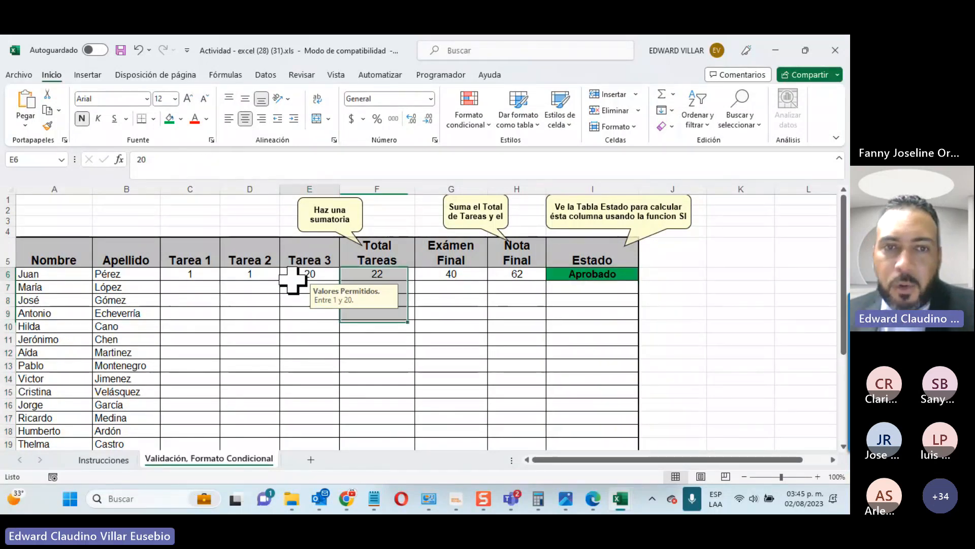
text(1)
key(Return)
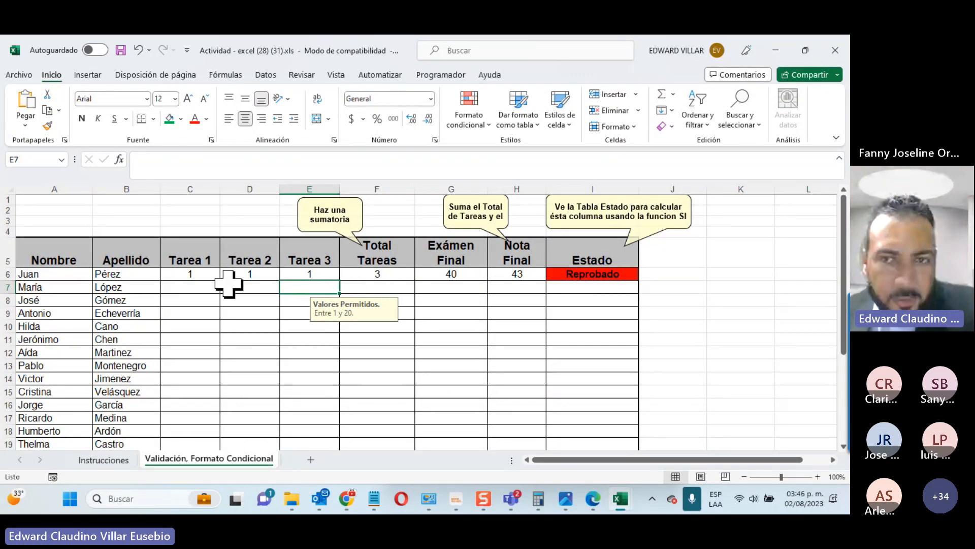
click(286, 275)
text(20)
key(Return)
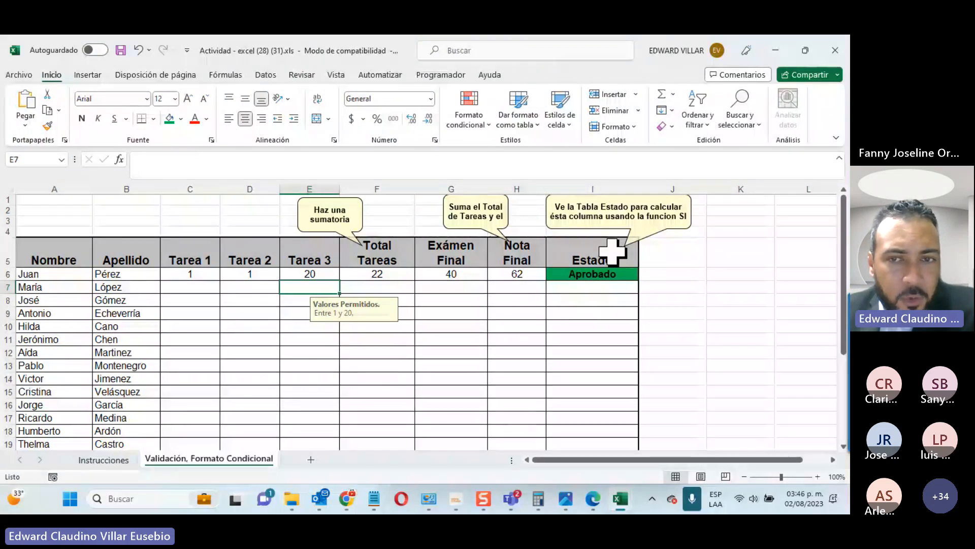
click(103, 459)
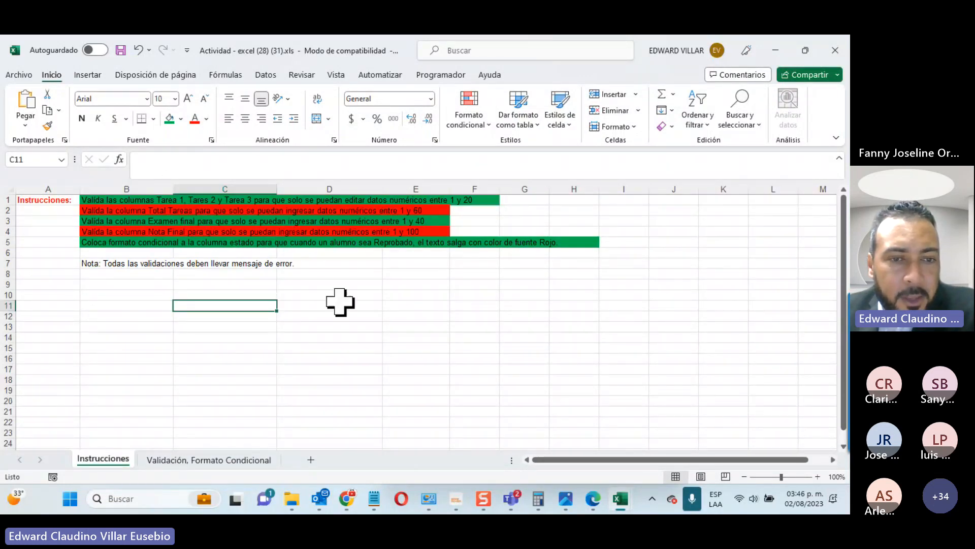
key(ctrl+Page_Down)
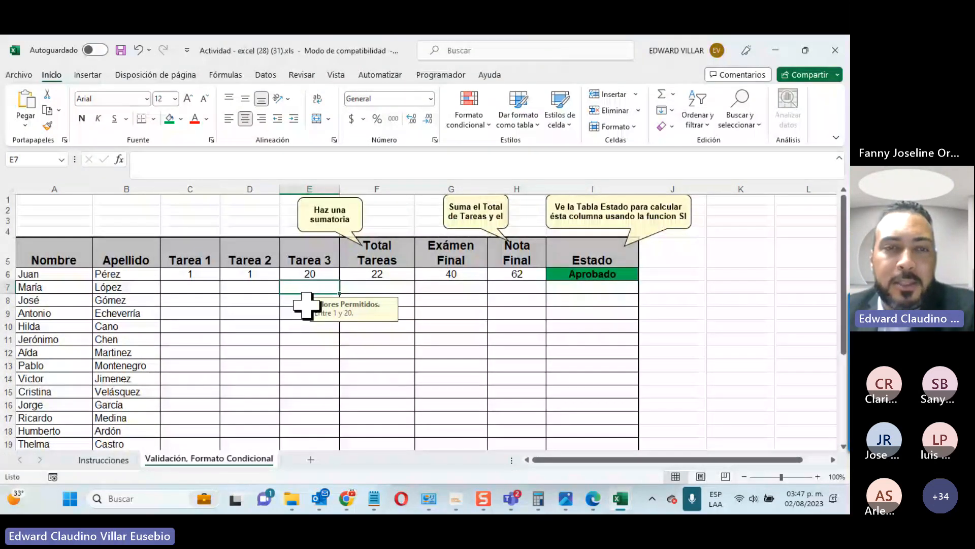
Step: Clear the Bloqueada protection setting on the Tarea cells C6:E20
drag(190, 274, 293, 428)
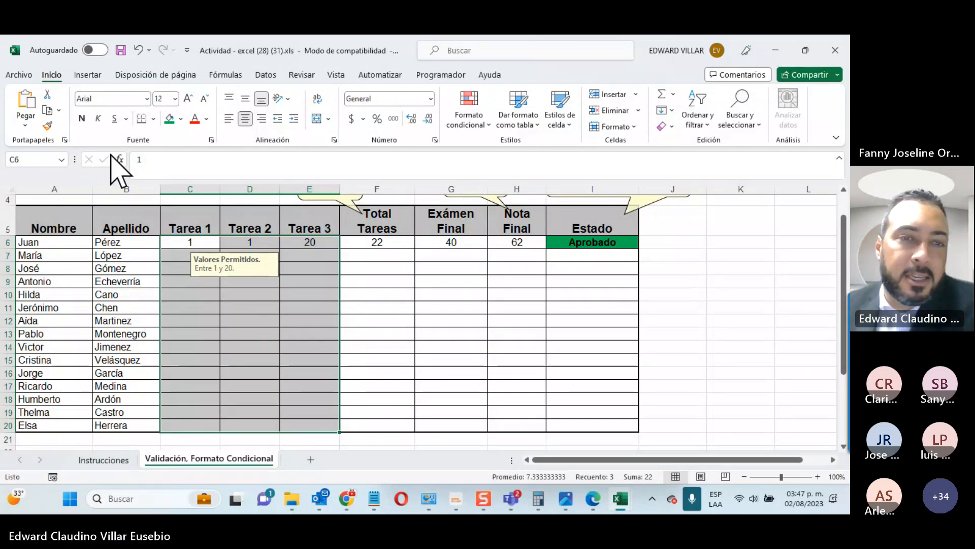
right_click(243, 346)
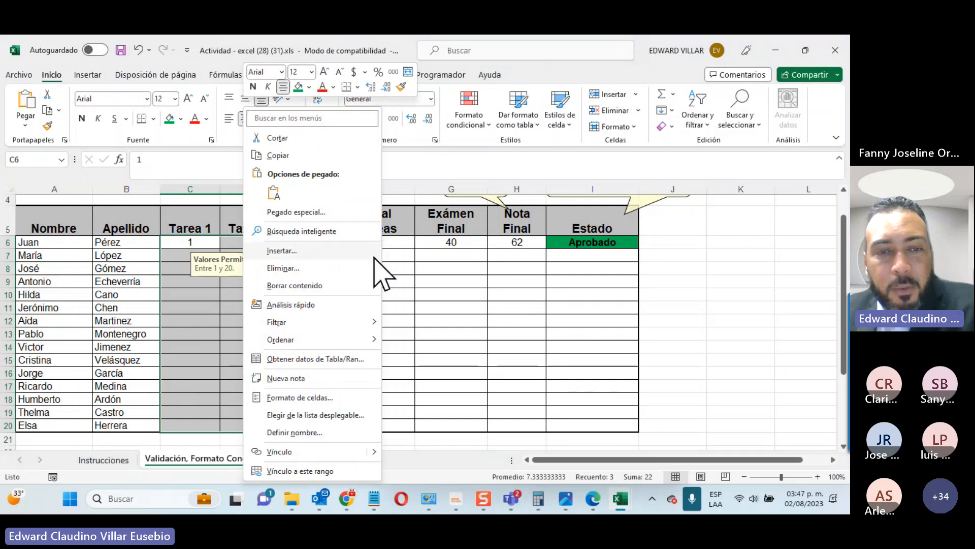
click(286, 397)
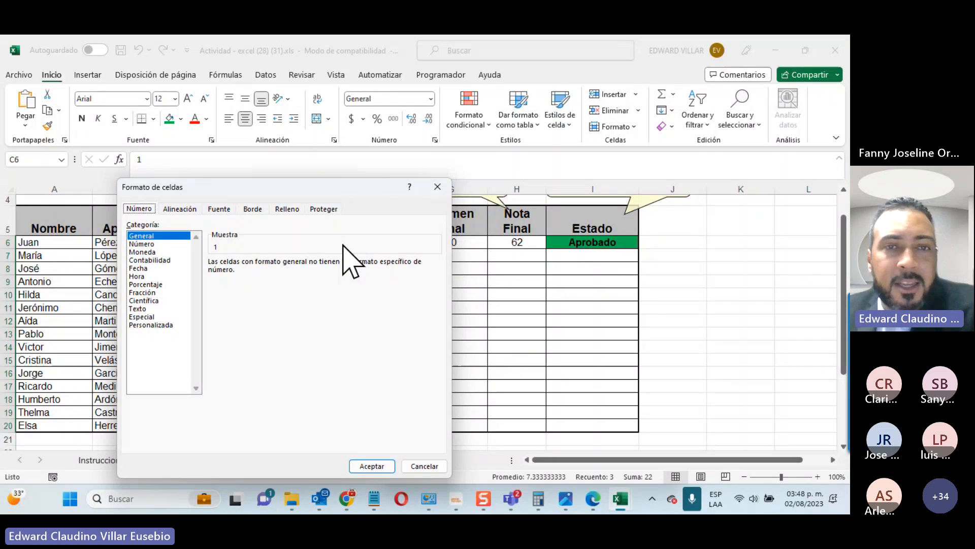
click(324, 208)
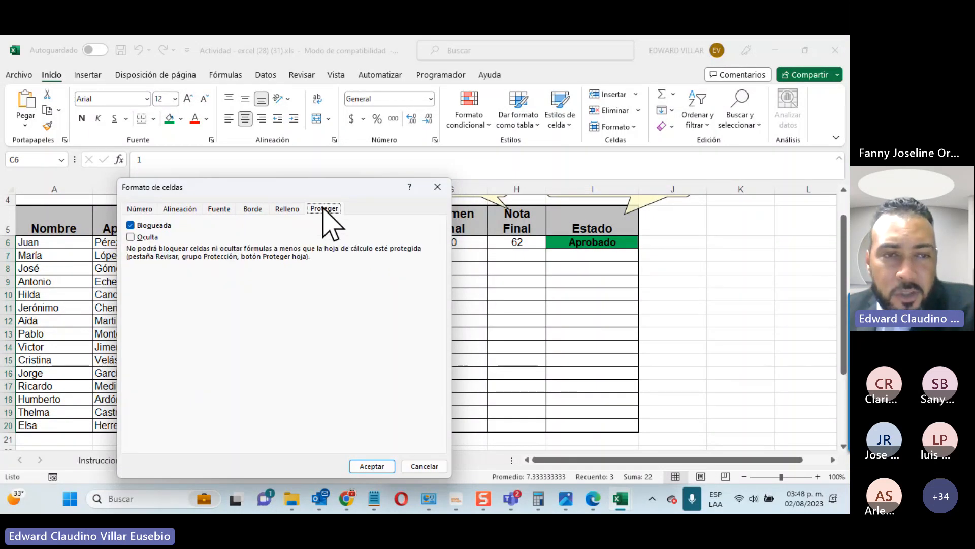
drag(318, 189, 690, 112)
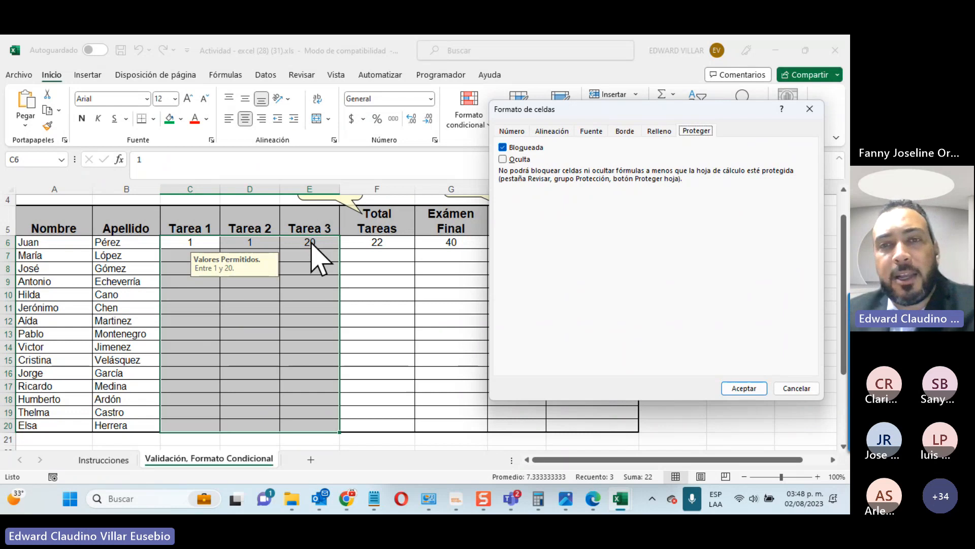
click(503, 146)
drag(536, 110, 403, 113)
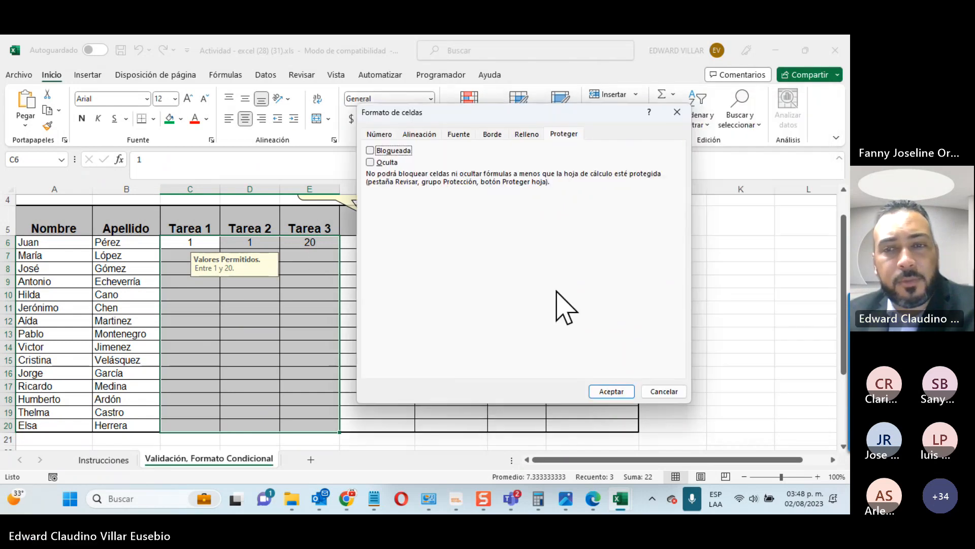
click(606, 391)
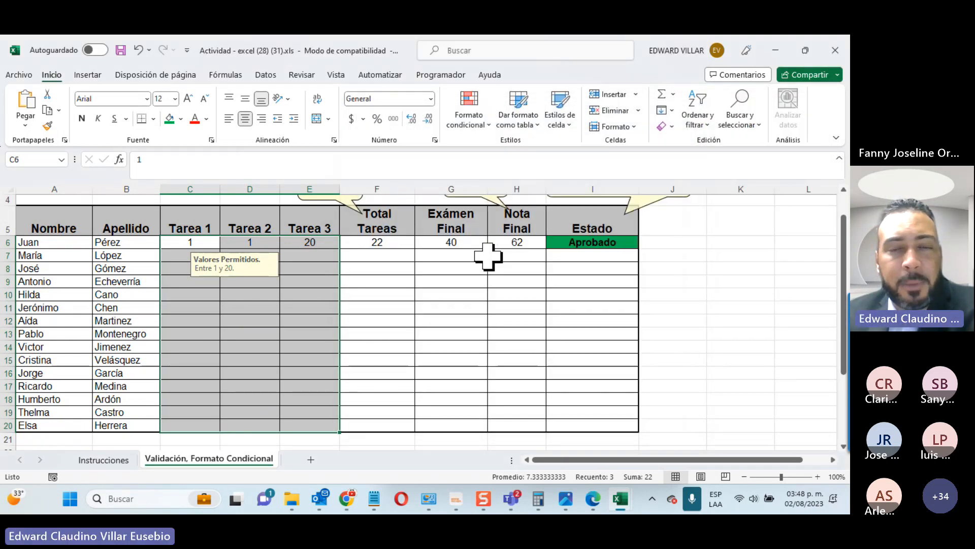
drag(450, 242, 446, 427)
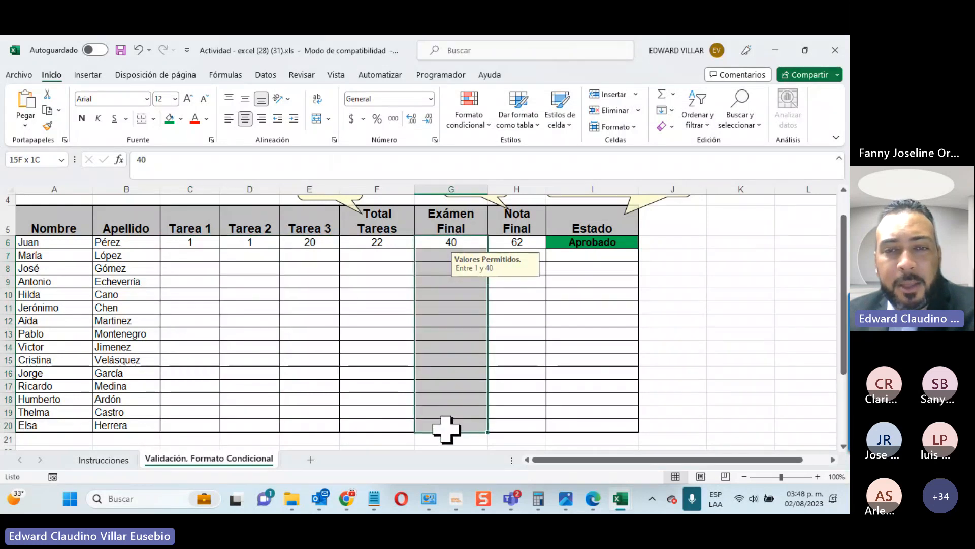
Step: Apply the unlocked protection setting to the Exámen Final cells G6:G20
right_click(453, 391)
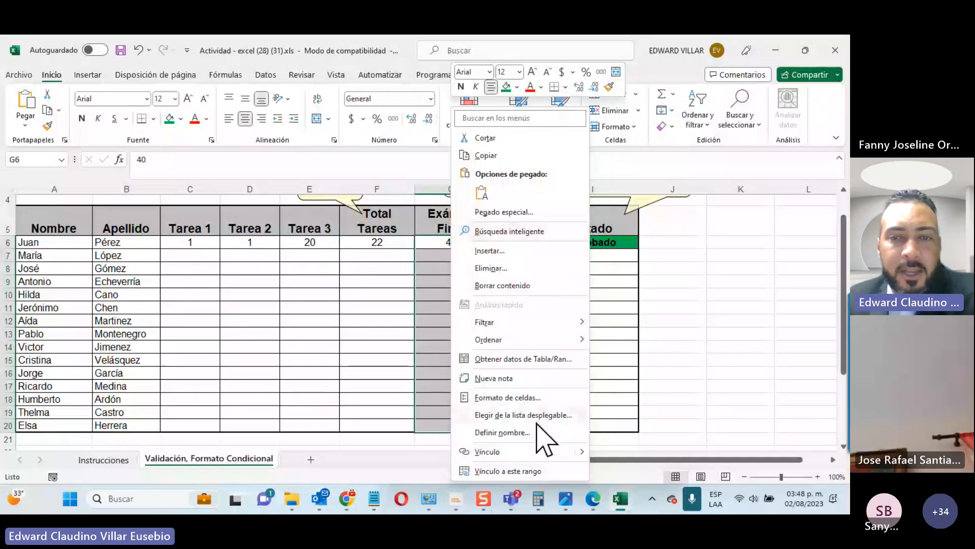
click(539, 397)
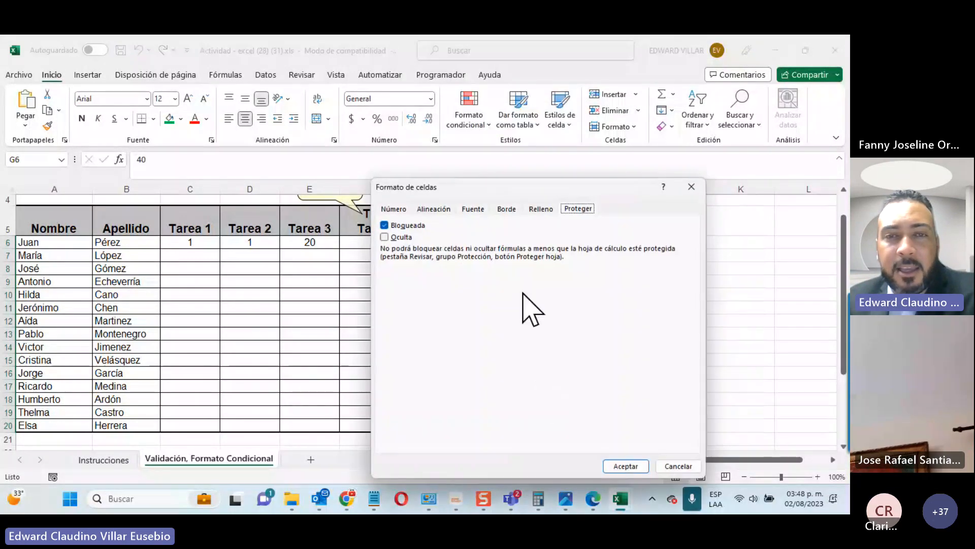
click(624, 465)
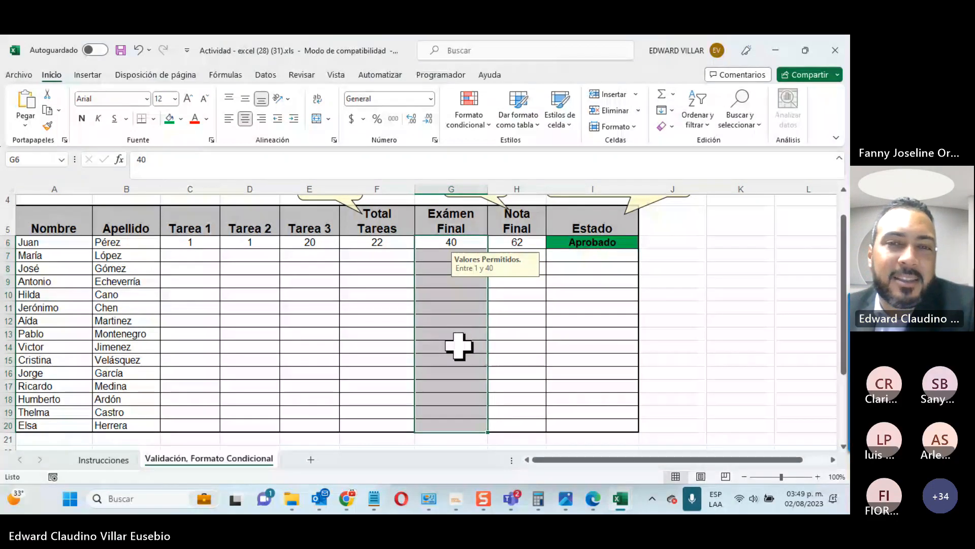
Step: Reopen Formato de celdas on G6 to verify Bloqueada is cleared, then cancel
click(456, 345)
right_click(428, 244)
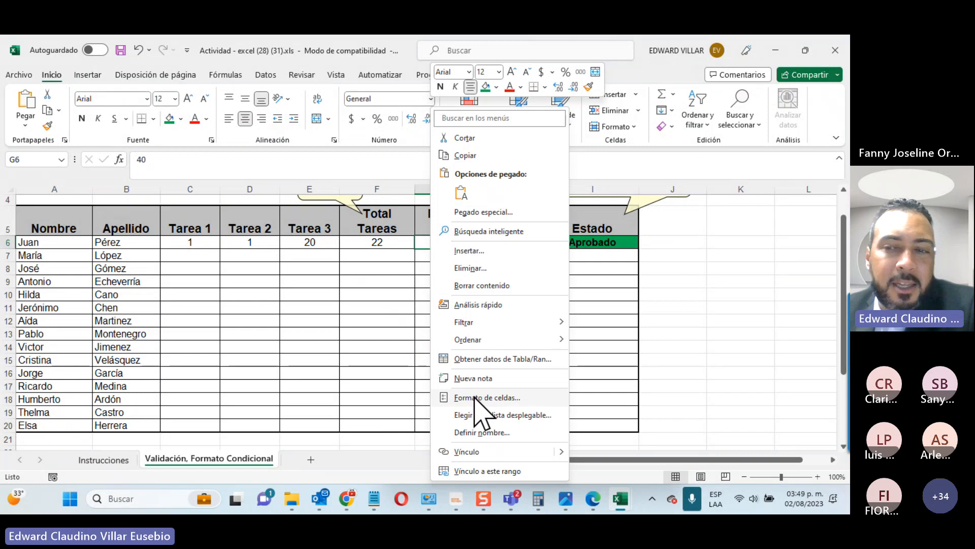
click(476, 399)
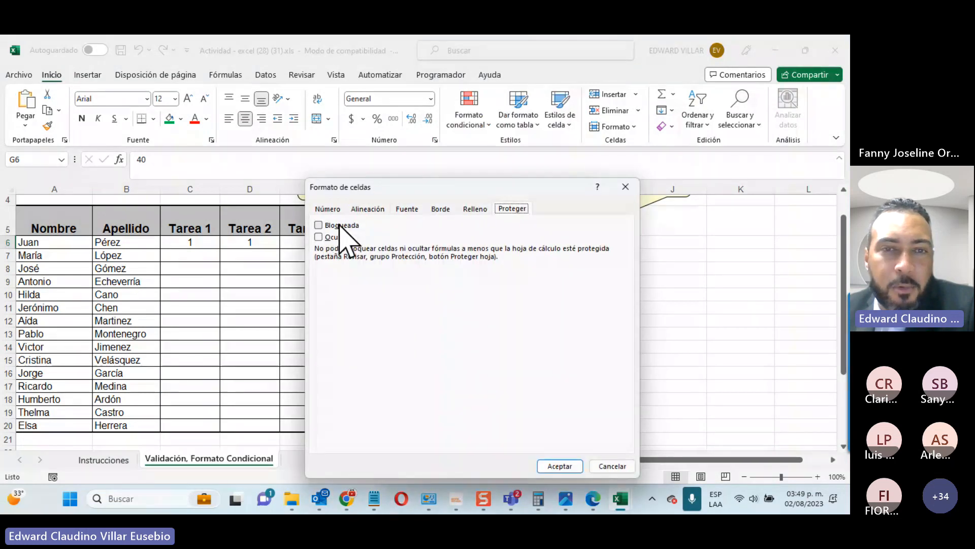
click(747, 399)
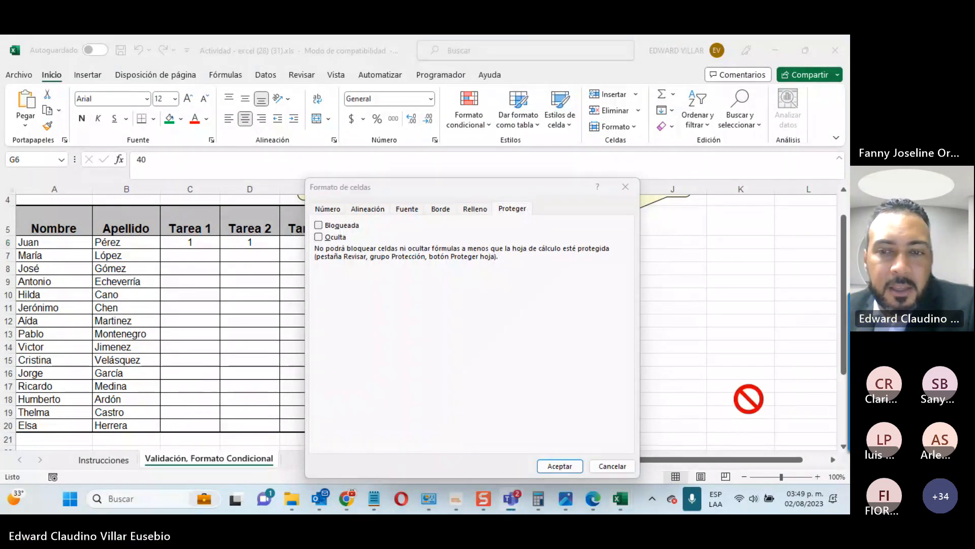
click(612, 469)
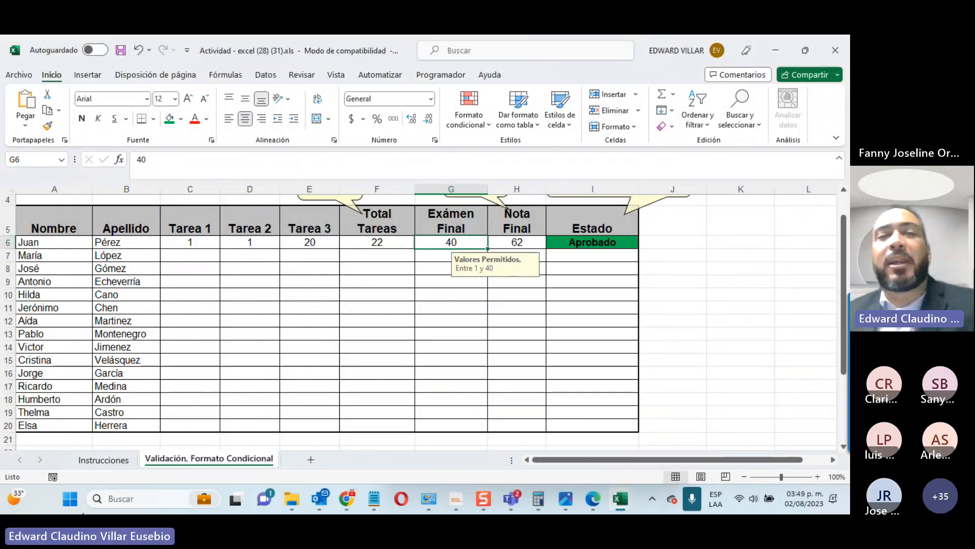
Step: Protect the current sheet from Archivo > Información with a password, entered twice
click(19, 75)
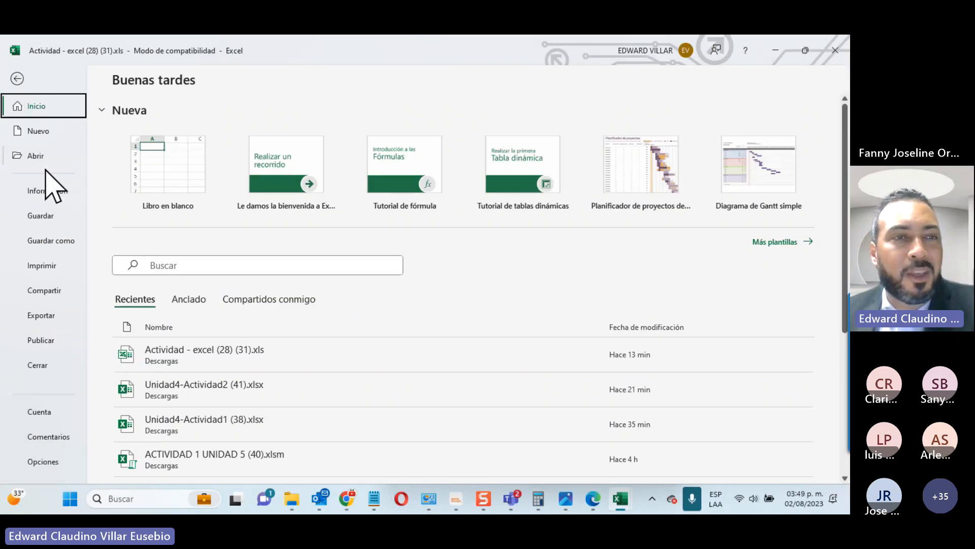
click(50, 191)
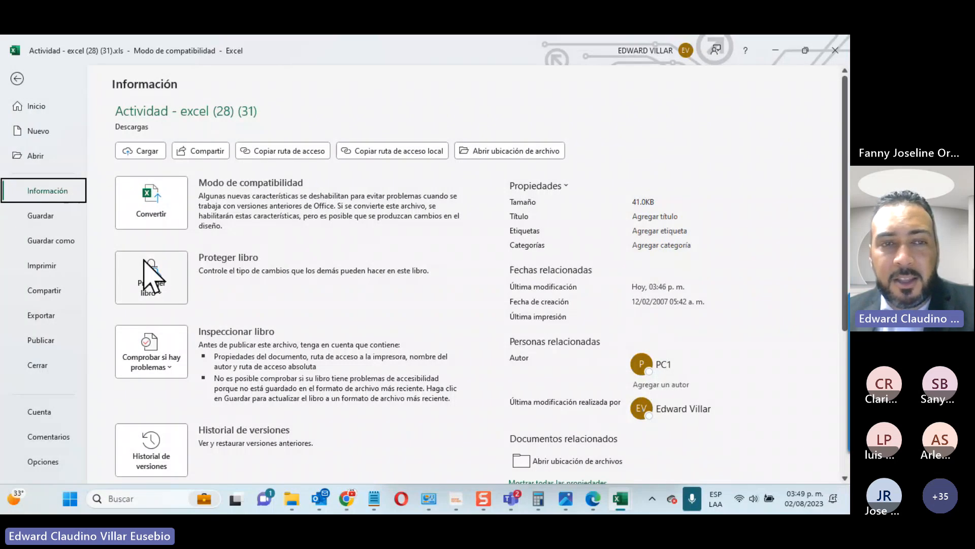
click(150, 276)
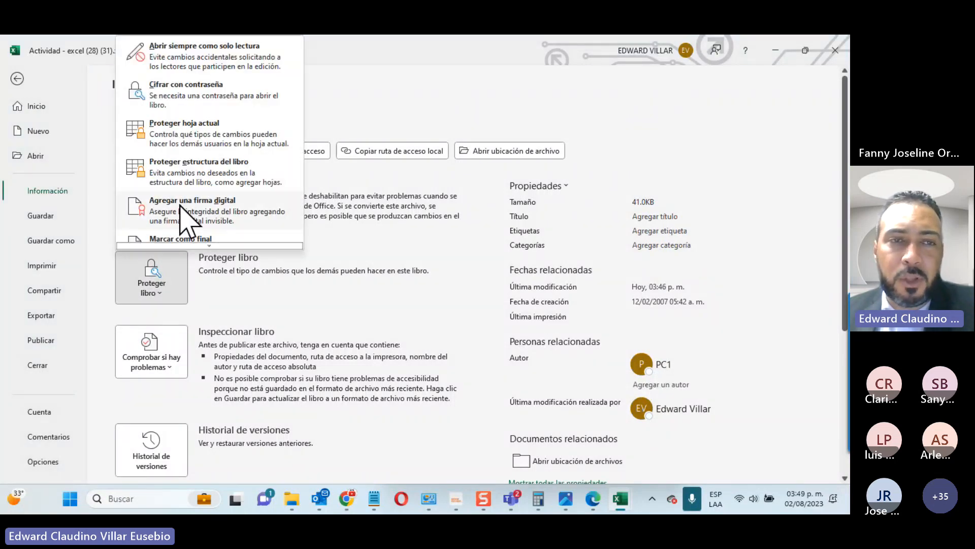
scroll(193, 198, down, 1)
scroll(202, 188, up, 1)
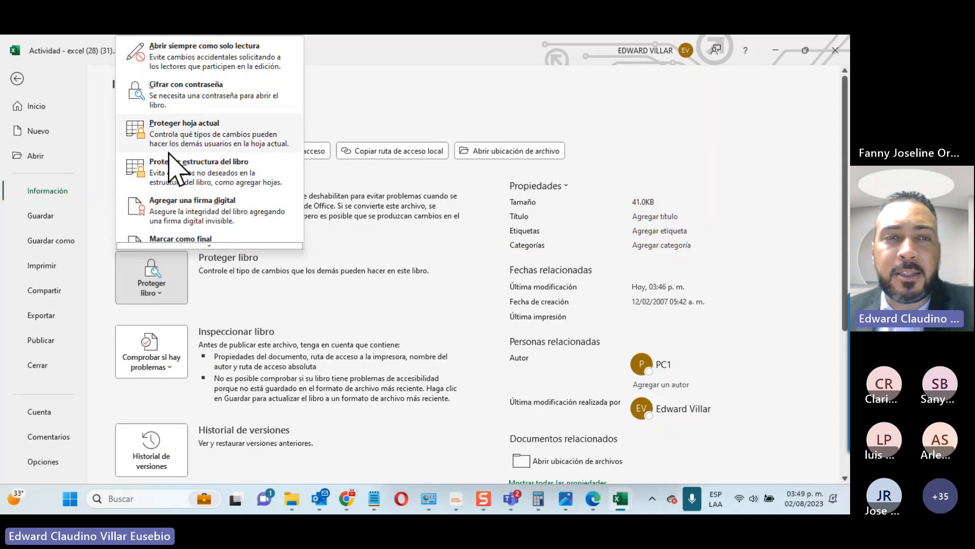
click(253, 138)
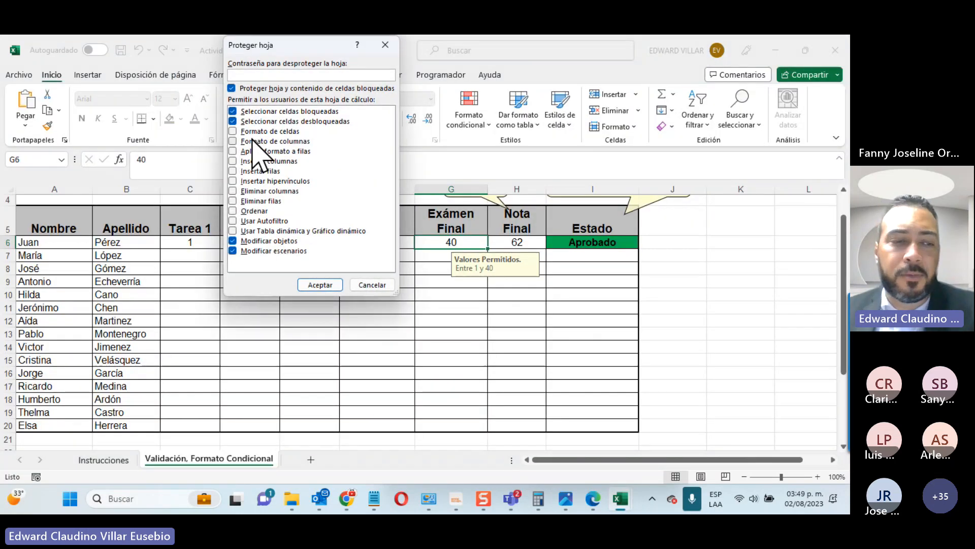
text(123)
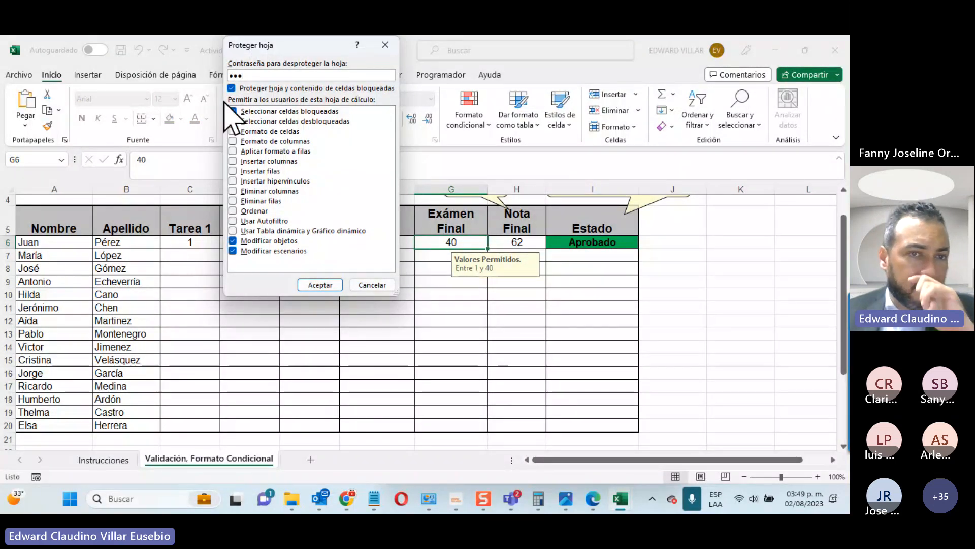
click(328, 285)
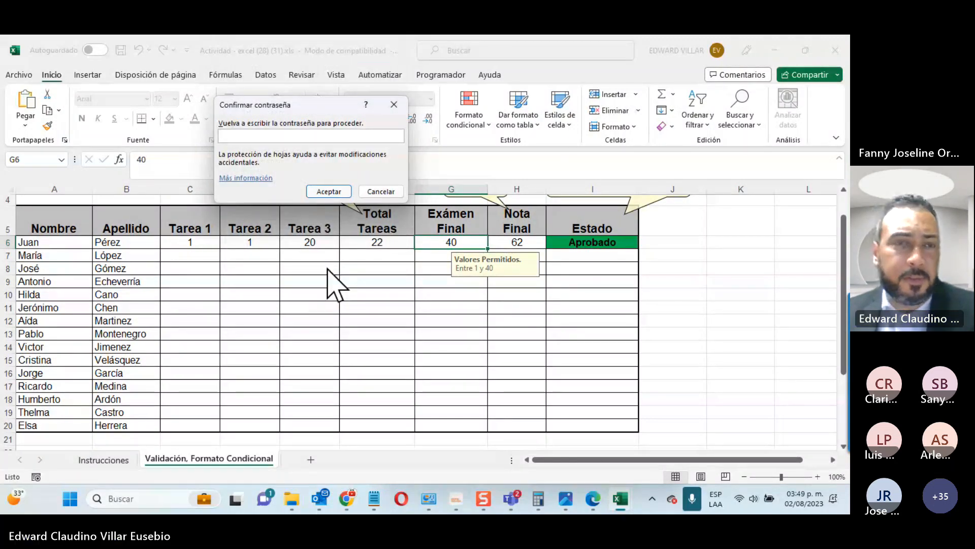
text(123)
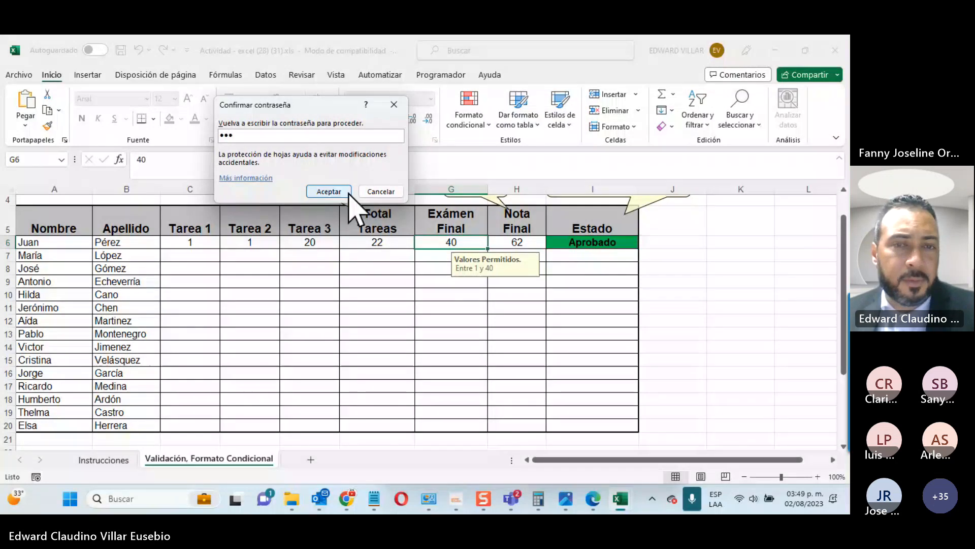
click(329, 192)
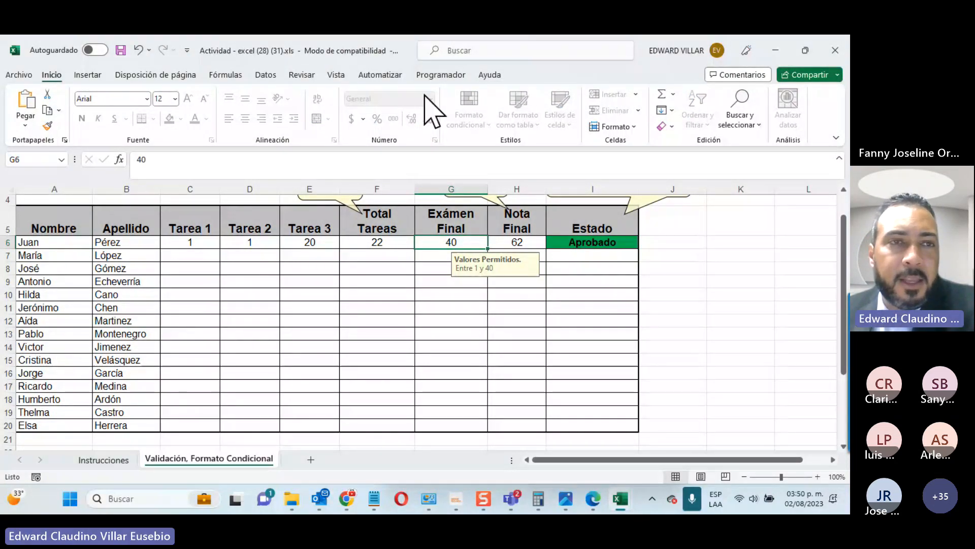
Step: Check the protection status and confirm the Total Tareas formula in F6 cannot be edited
click(20, 76)
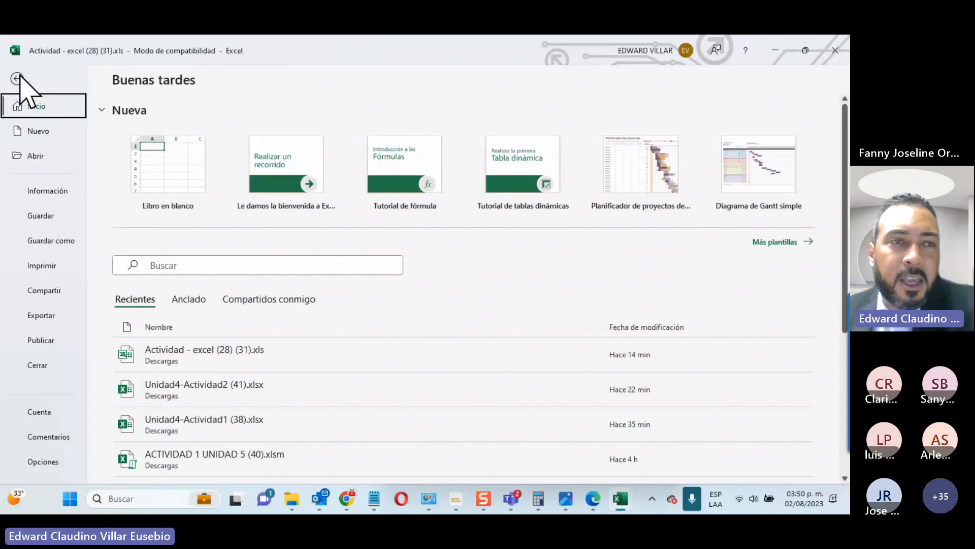
click(37, 193)
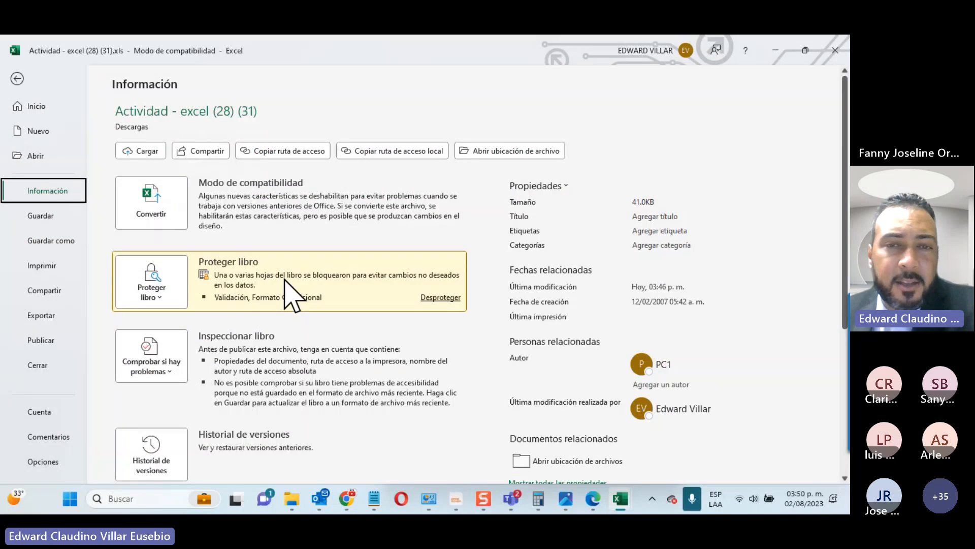
click(15, 78)
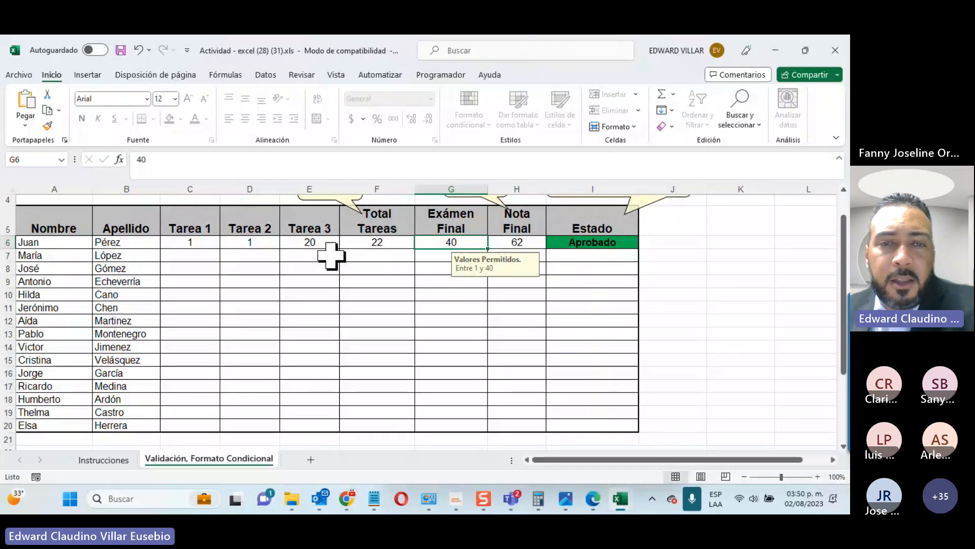
click(355, 245)
double_click(350, 310)
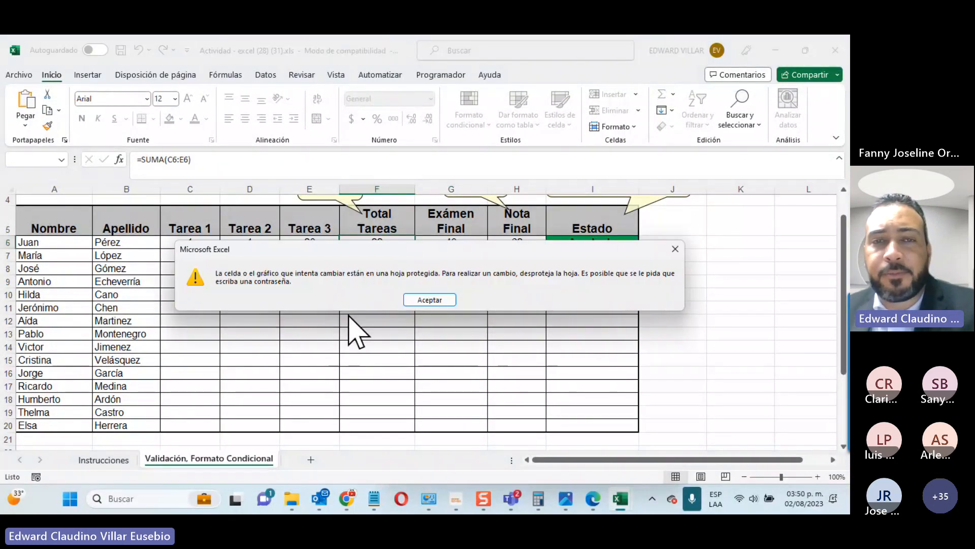
click(421, 299)
double_click(406, 284)
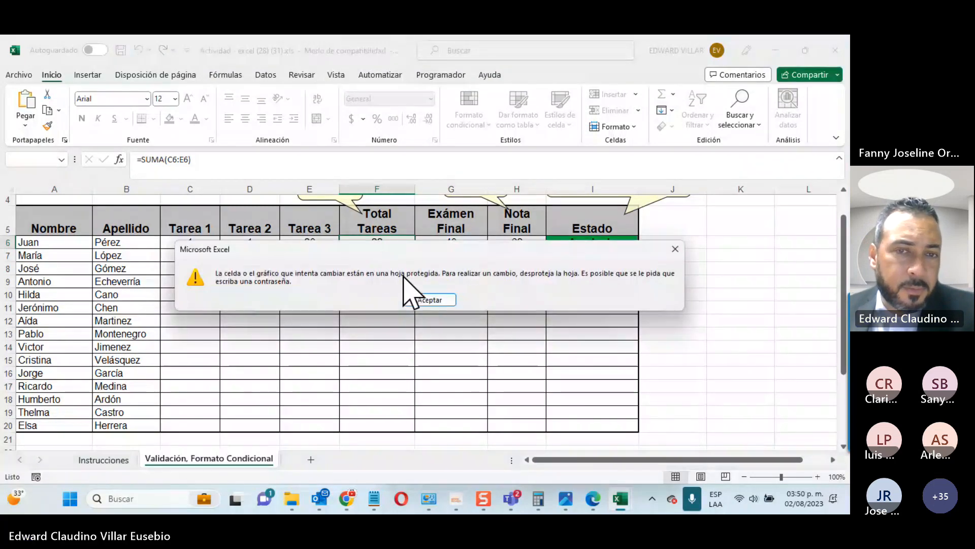
click(413, 299)
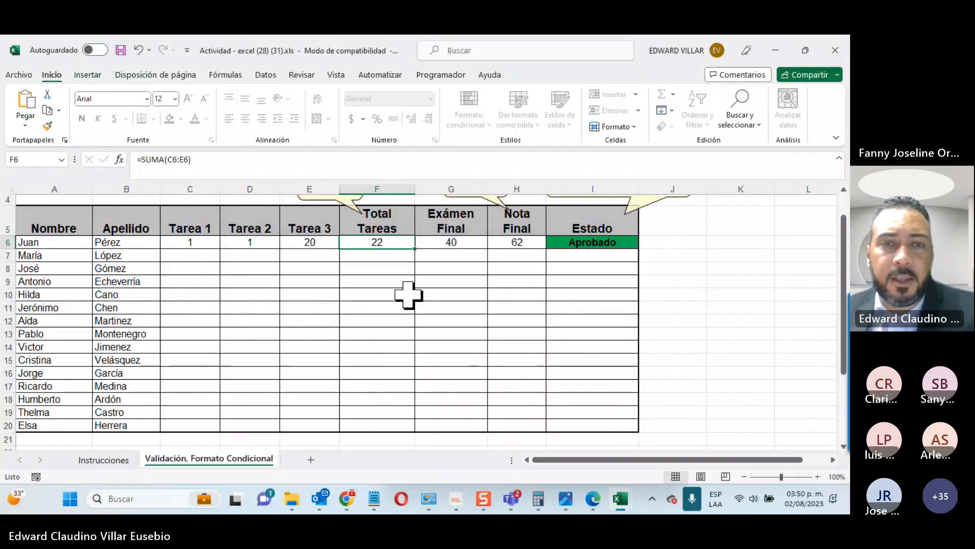
Step: Set the first student's Tarea 2 to 10 and Tarea 3 to 8
click(205, 244)
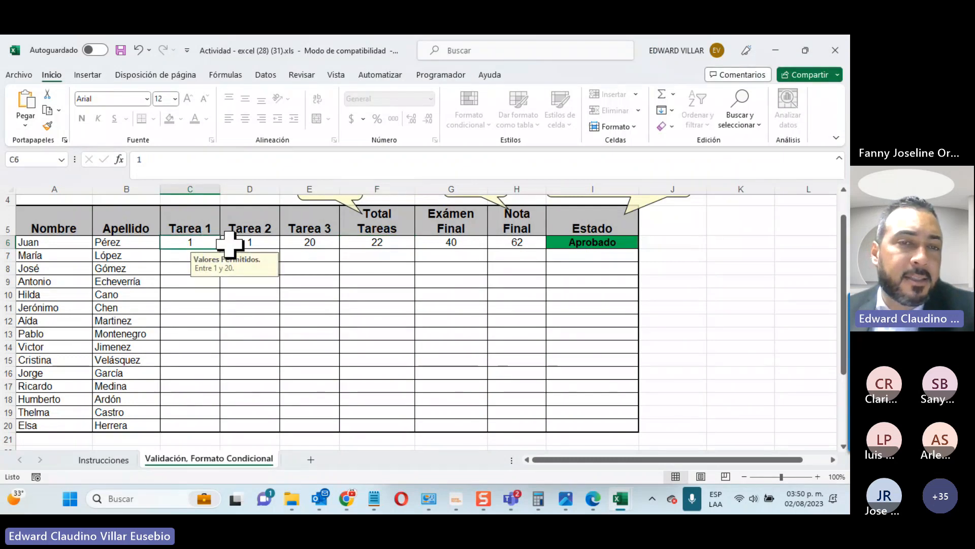
click(250, 245)
click(291, 243)
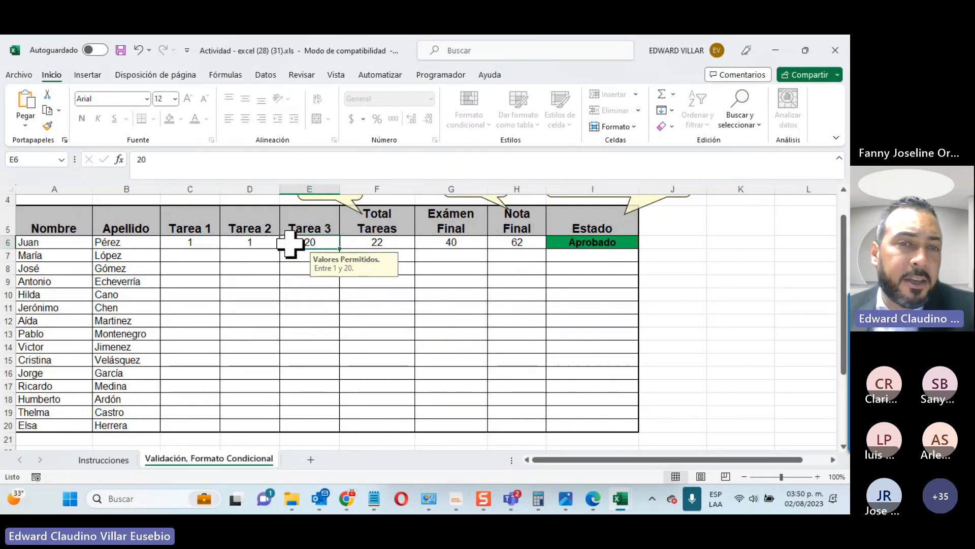
click(255, 243)
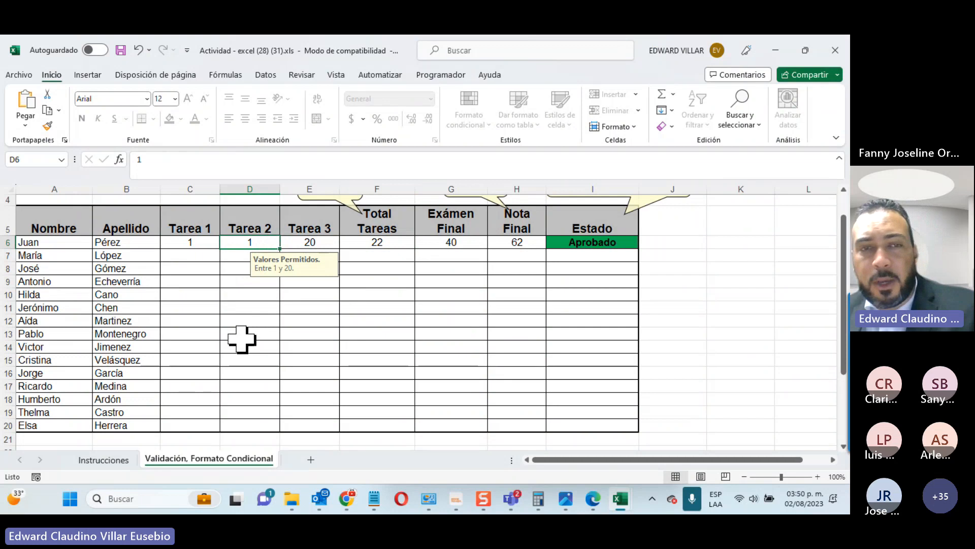
text(10)
key(Return)
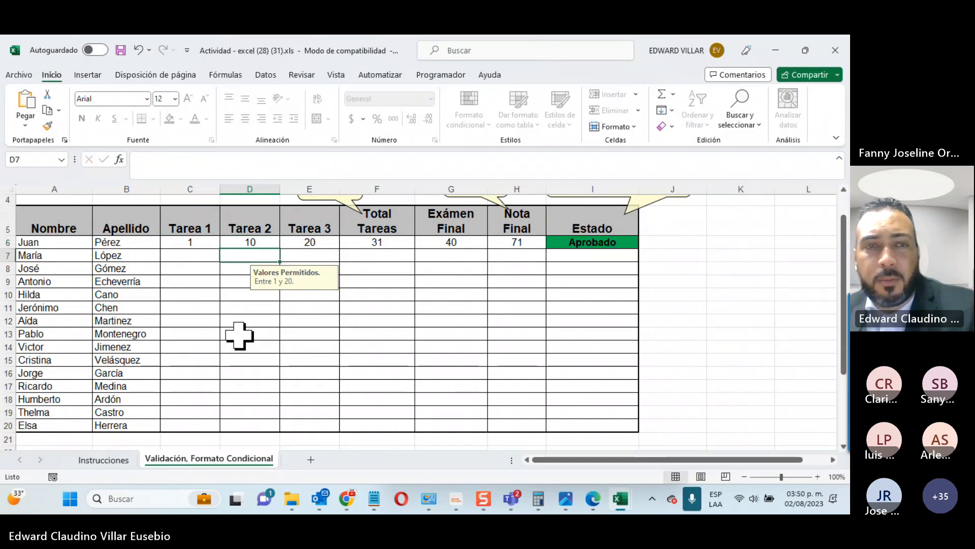
click(311, 235)
text(10)
key(Return)
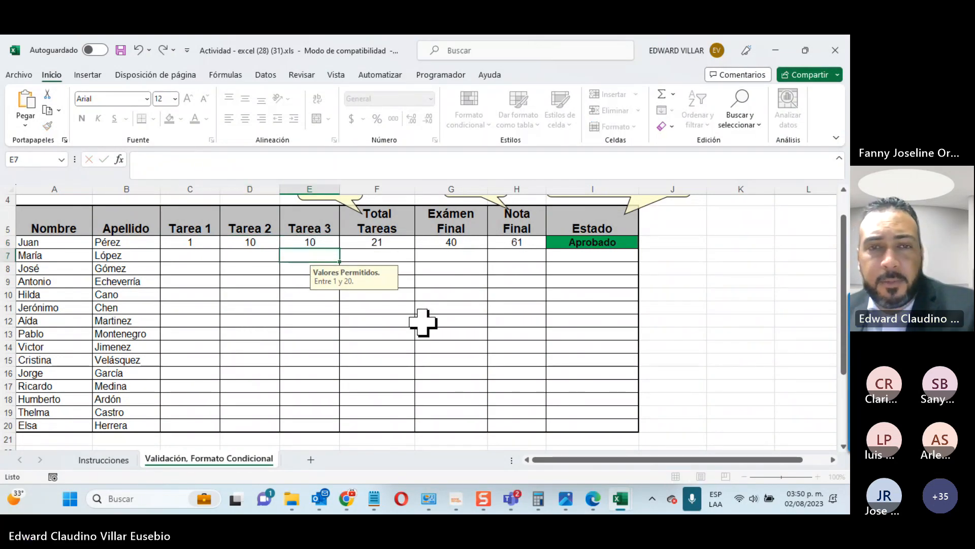
click(318, 243)
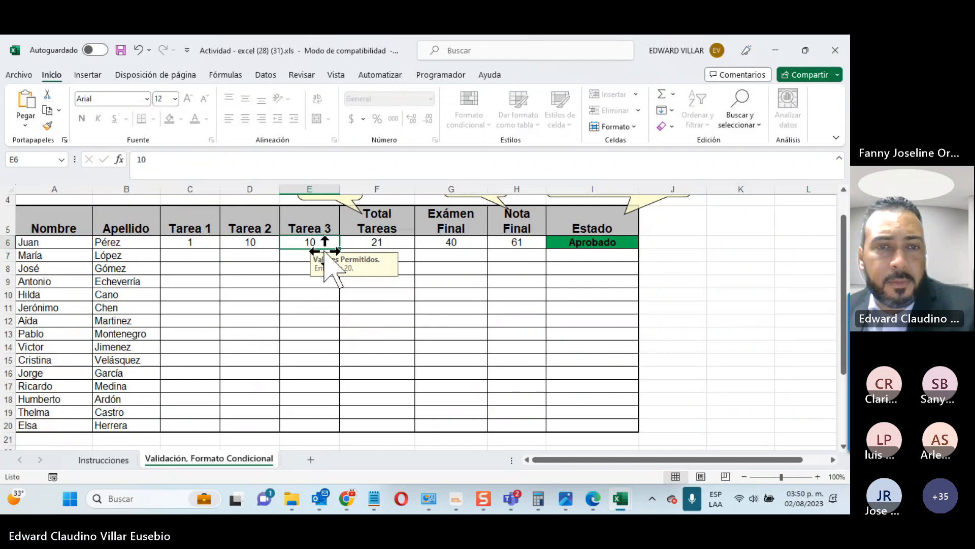
text(8)
key(Return)
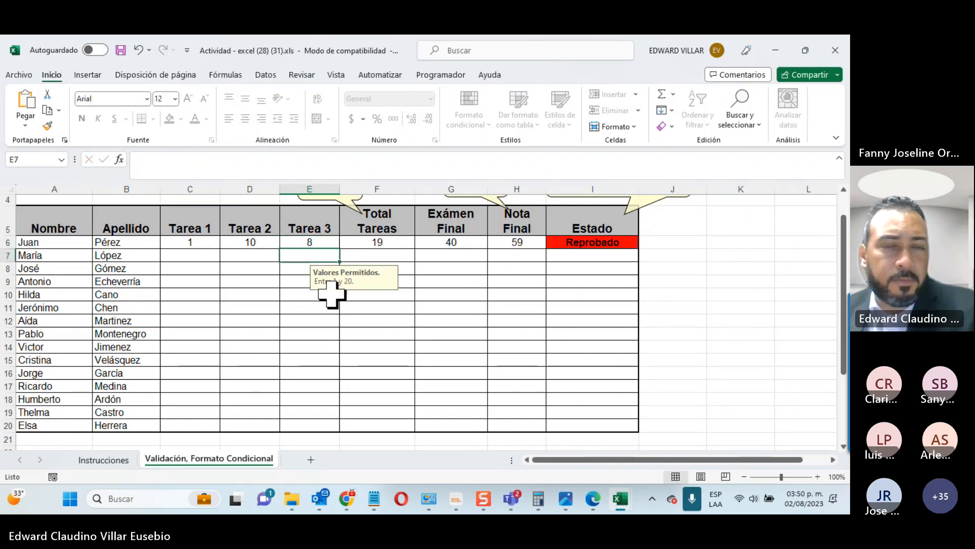
Step: Enter 39 as the exam score in G6 and confirm Nota Final and Estado are locked
click(457, 266)
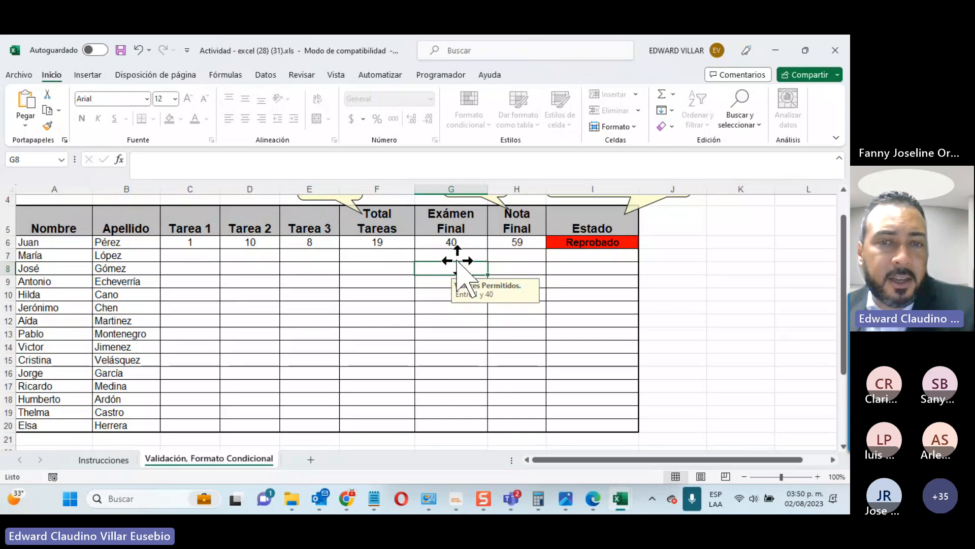
key(Up)
key(Up)
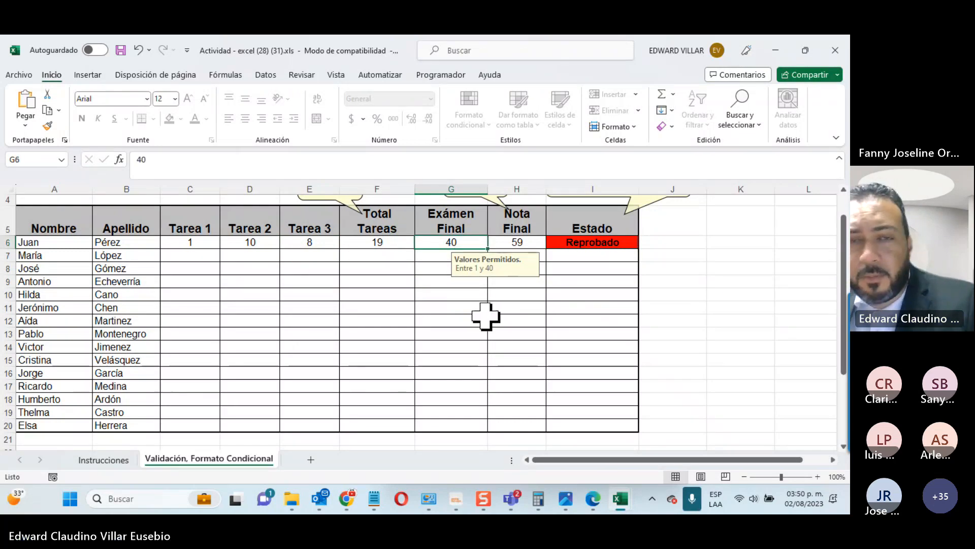
text(39)
key(Return)
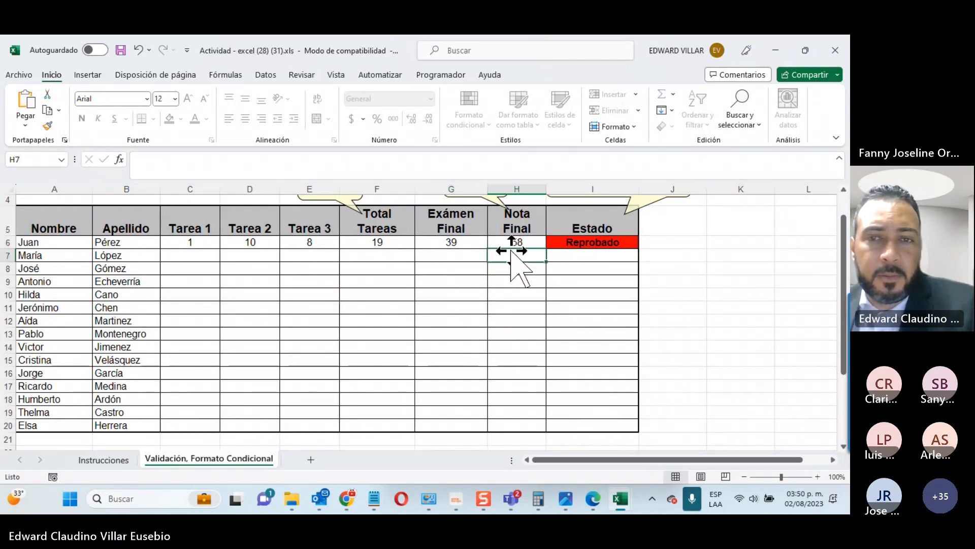
click(510, 243)
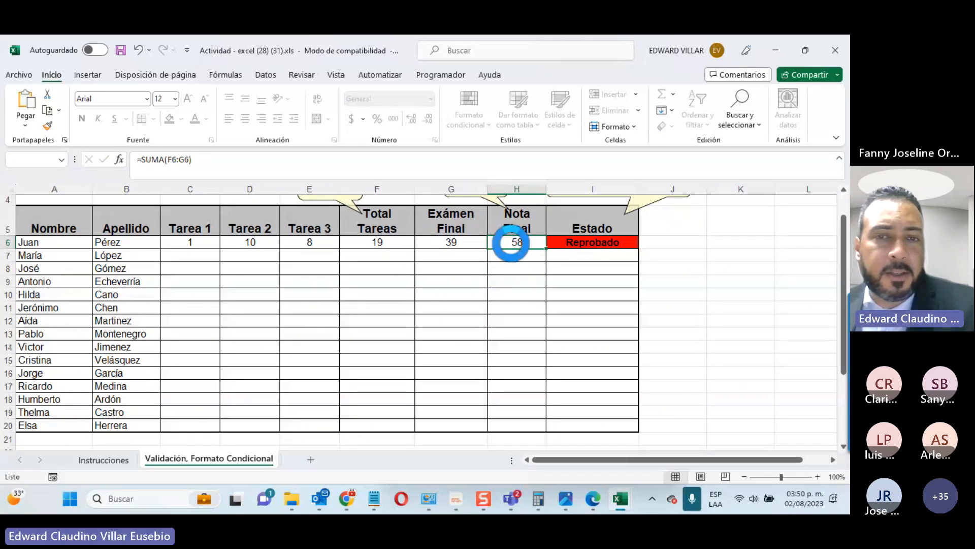
double_click(510, 242)
click(441, 304)
click(586, 252)
double_click(586, 253)
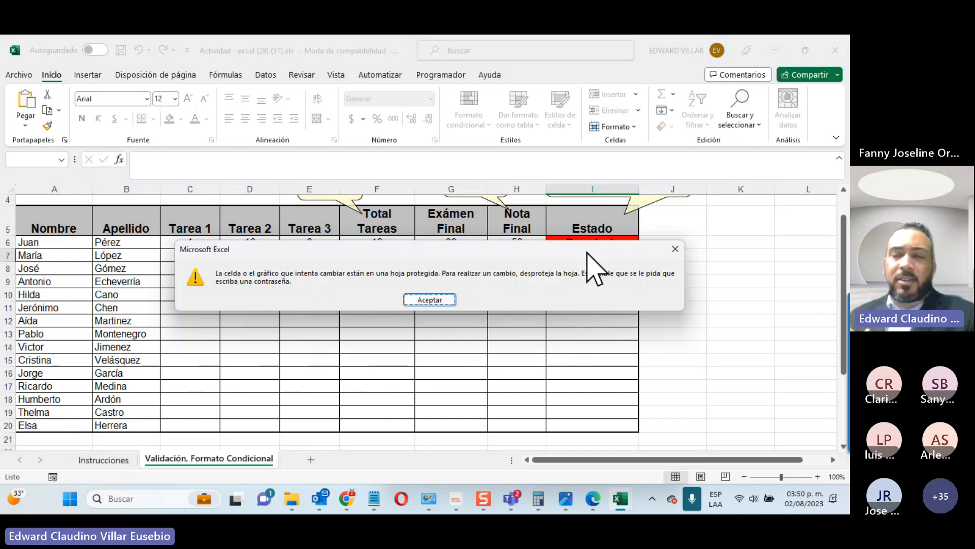
click(441, 302)
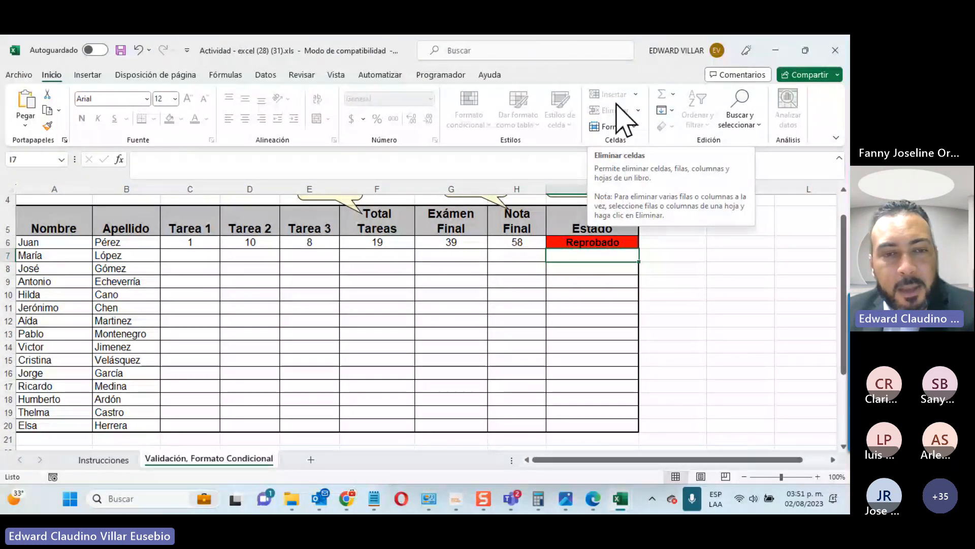
click(310, 459)
click(348, 459)
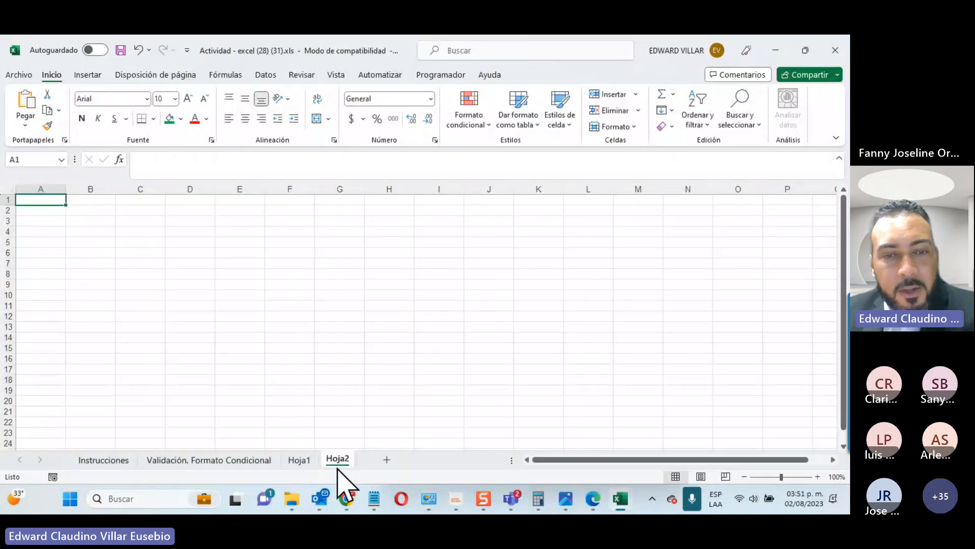
right_click(337, 468)
click(382, 295)
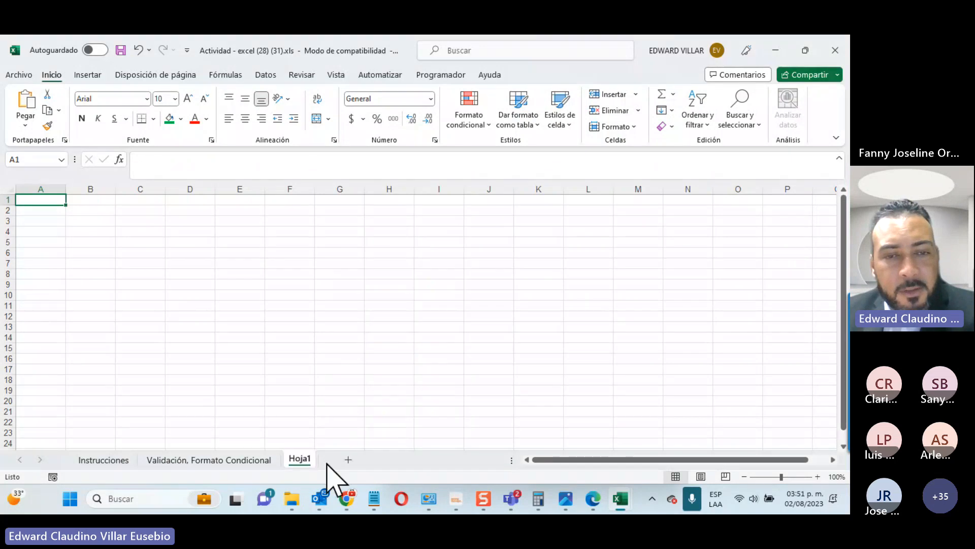
right_click(312, 463)
click(367, 294)
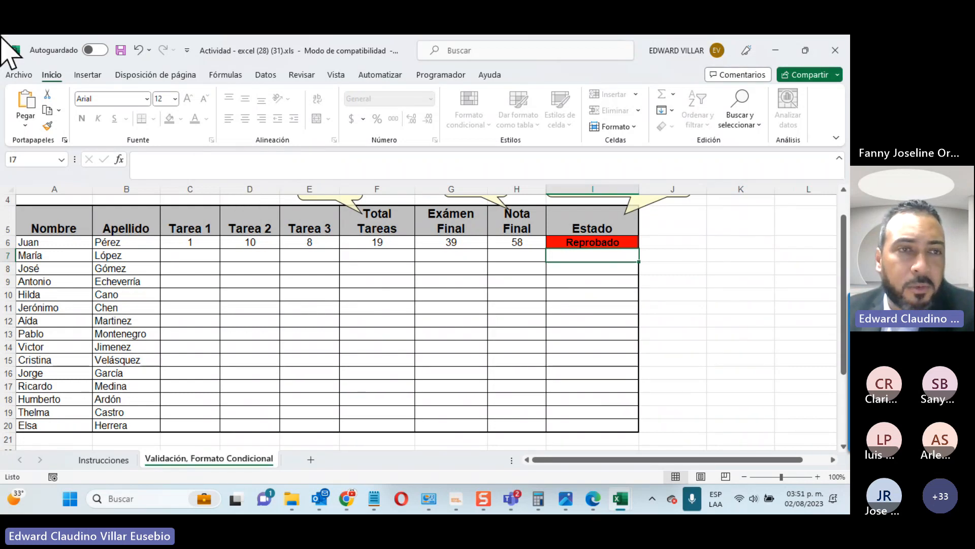
Step: Protect the workbook structure from Archivo > Información with a password, entered twice
click(26, 76)
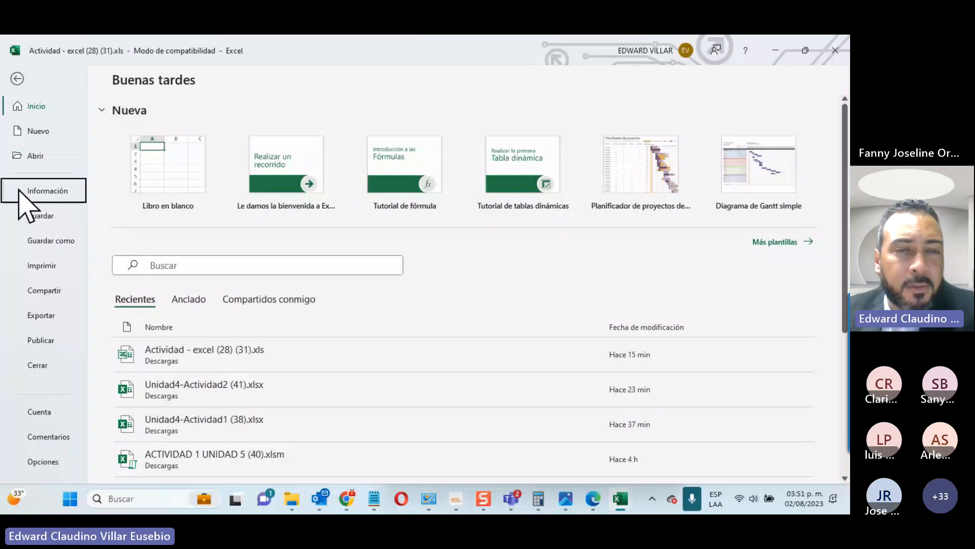
click(46, 190)
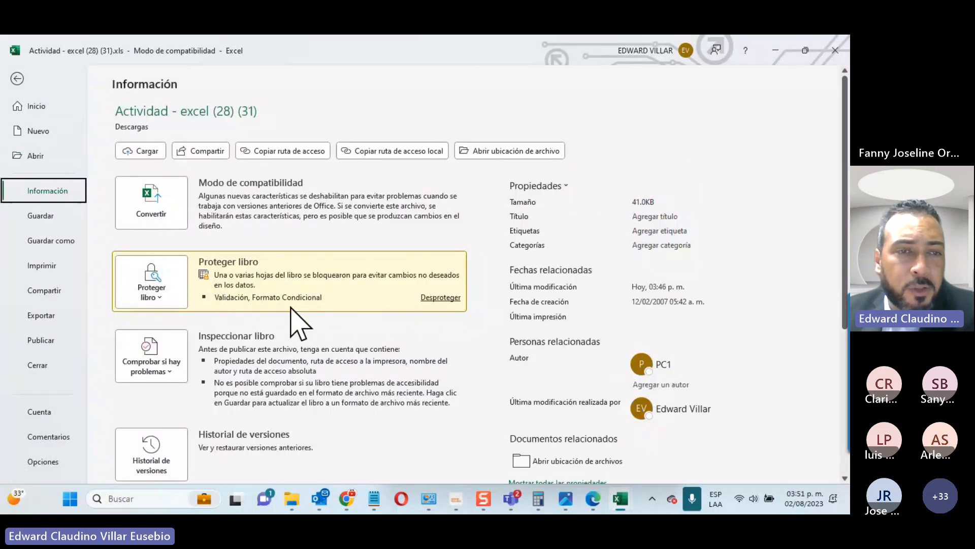
click(154, 290)
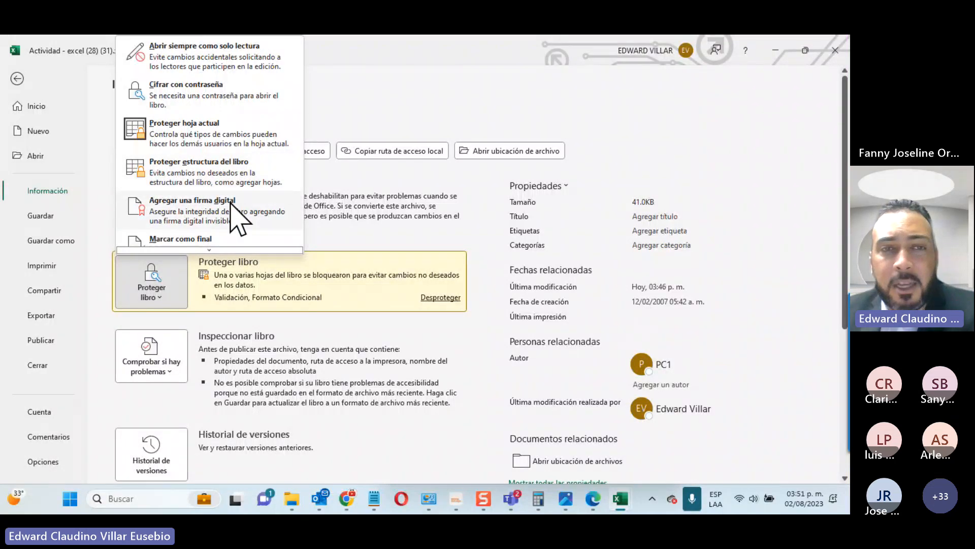
click(251, 179)
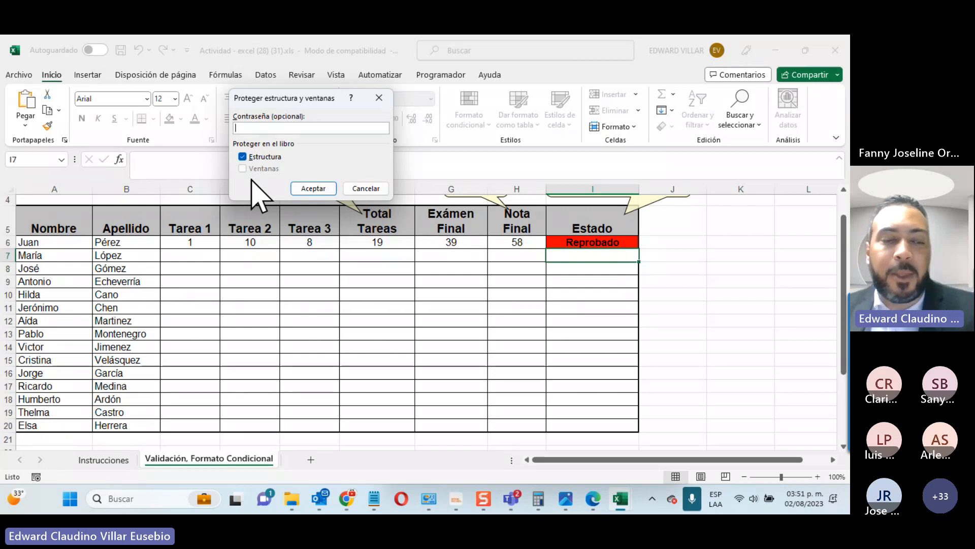
text(123)
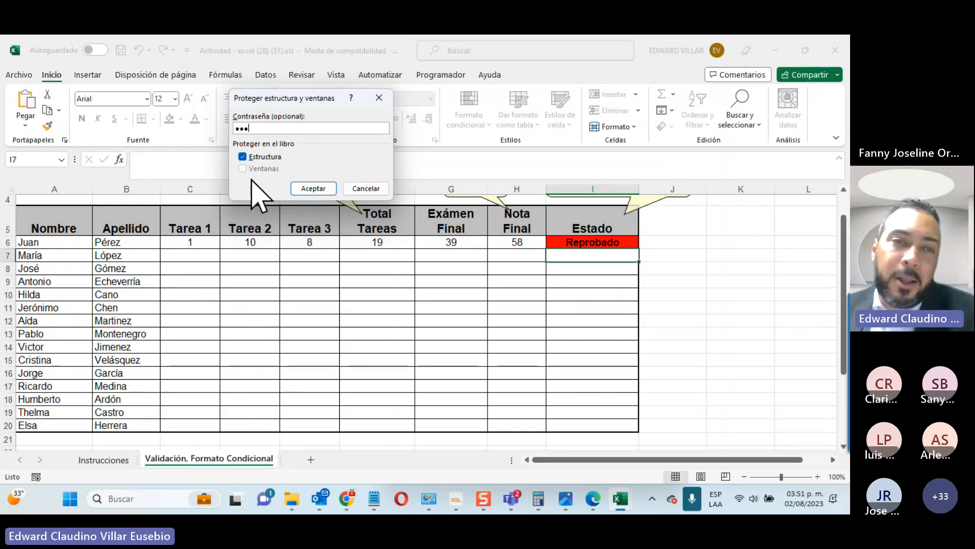
click(317, 189)
text(123)
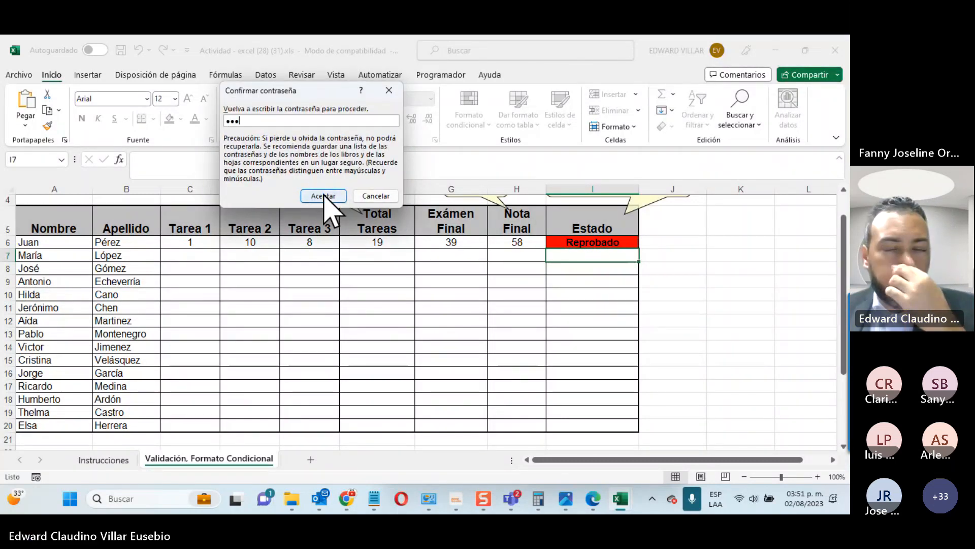
click(323, 196)
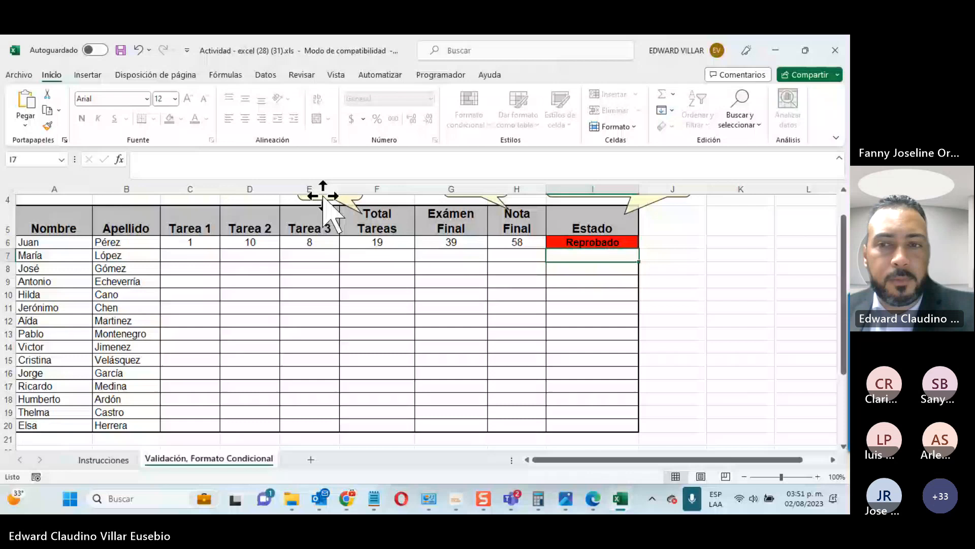
click(745, 343)
Step: Confirm Insertar and Eliminar are disabled on the sheet tab menu, then view Archivo > Información
click(698, 76)
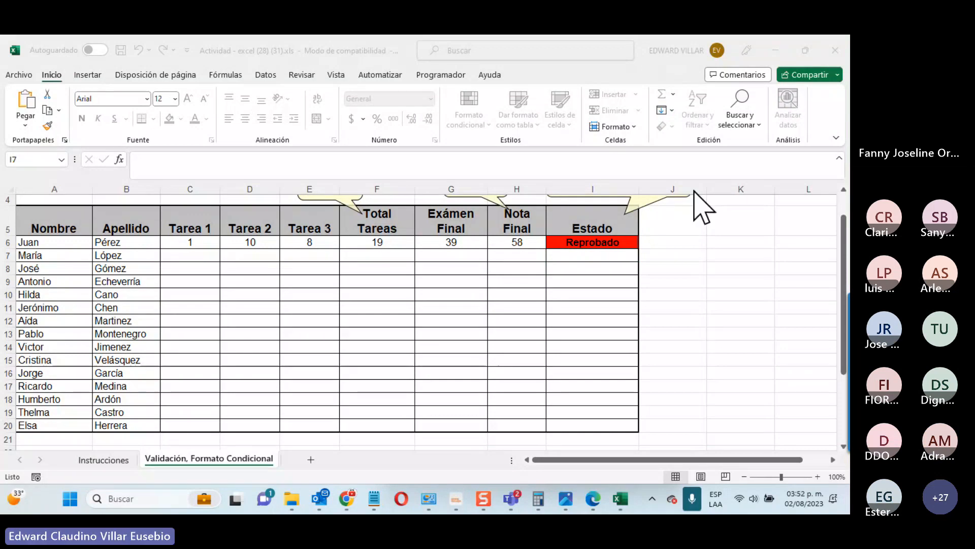
click(796, 321)
click(739, 350)
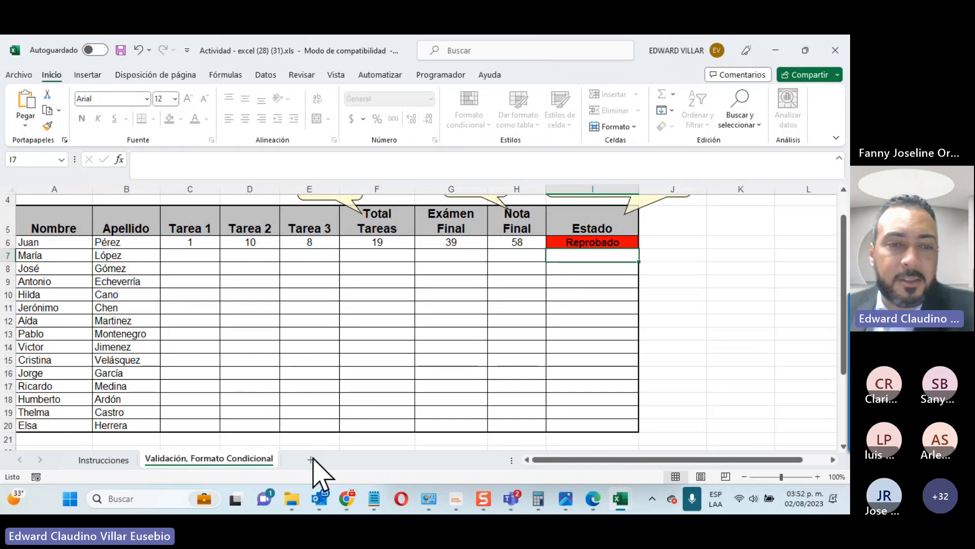
right_click(251, 462)
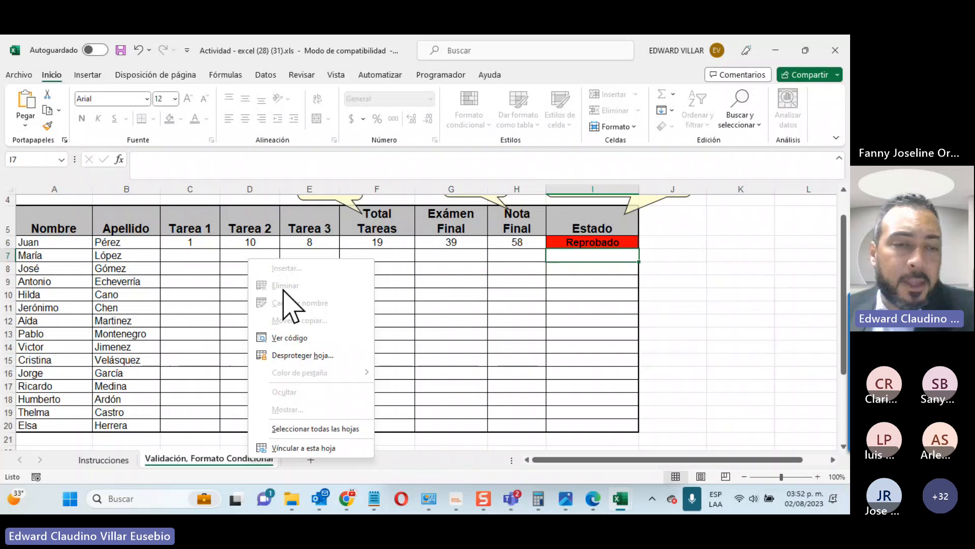
click(239, 460)
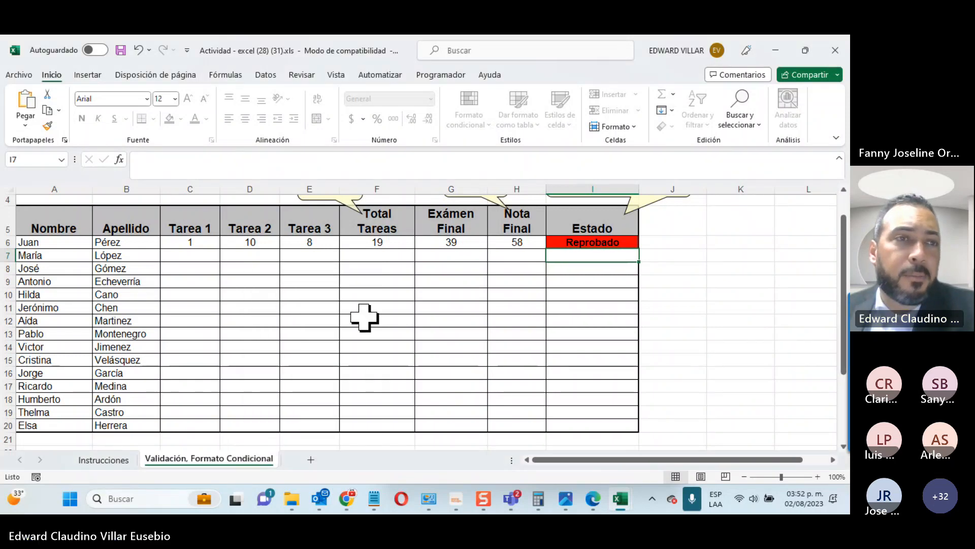
click(19, 75)
click(43, 198)
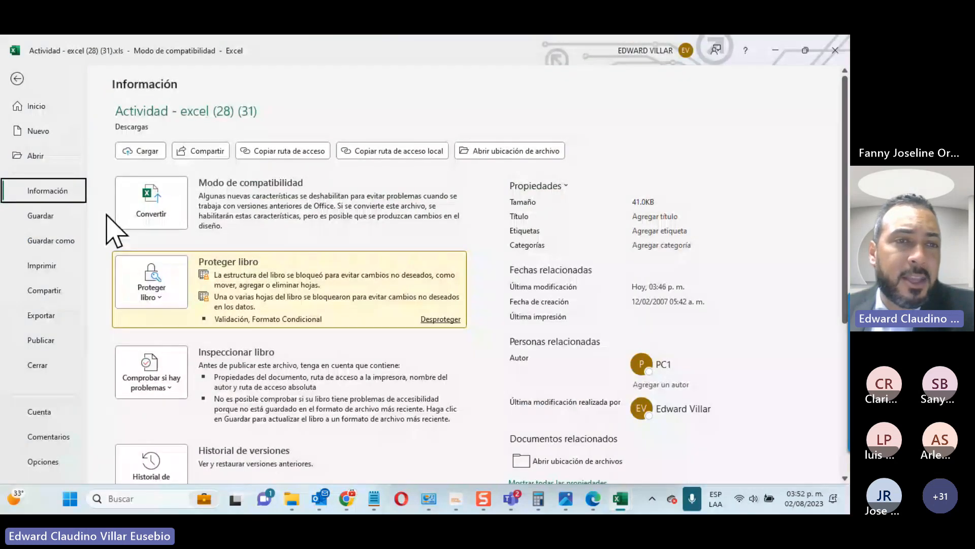
Step: Encrypt the workbook with a file-opening password, entering and confirming it
click(155, 287)
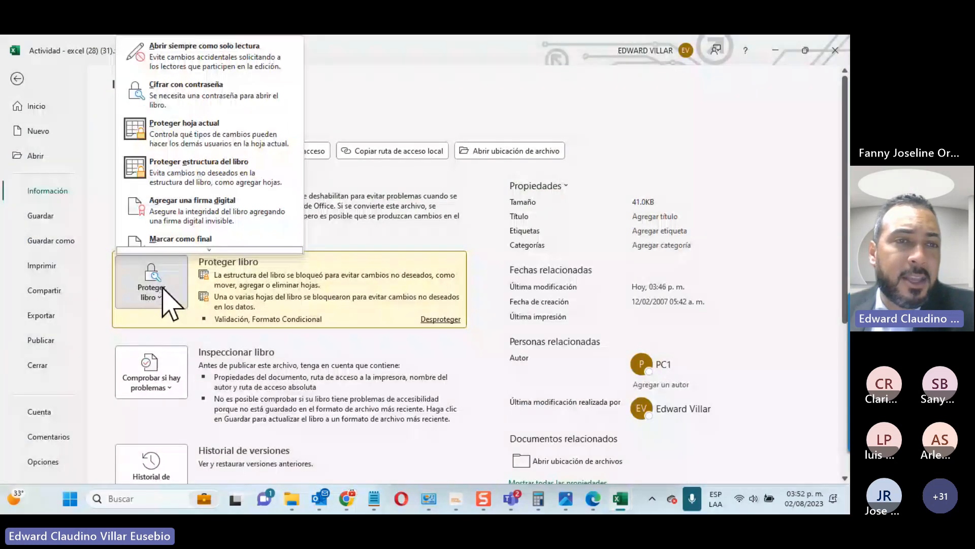
click(186, 105)
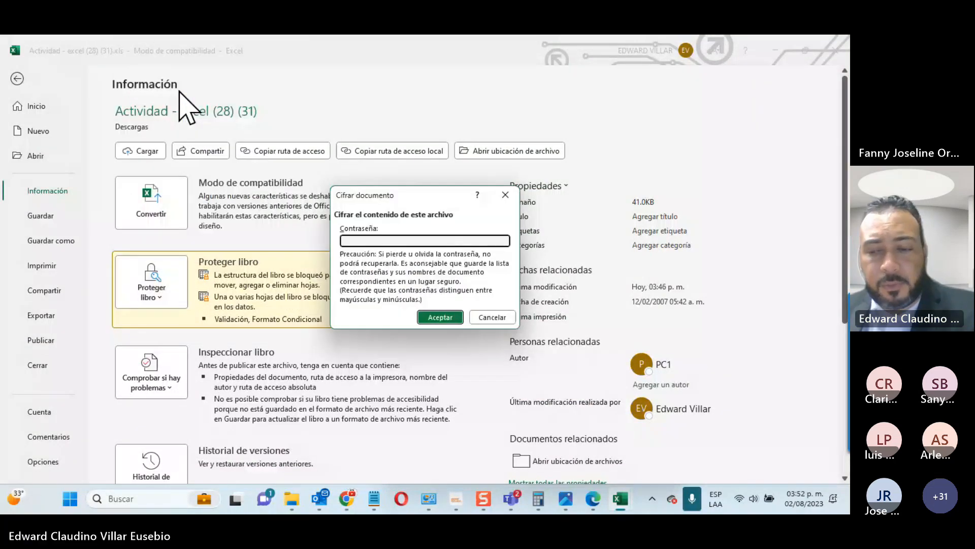
text(••)
key(Return)
text(••)
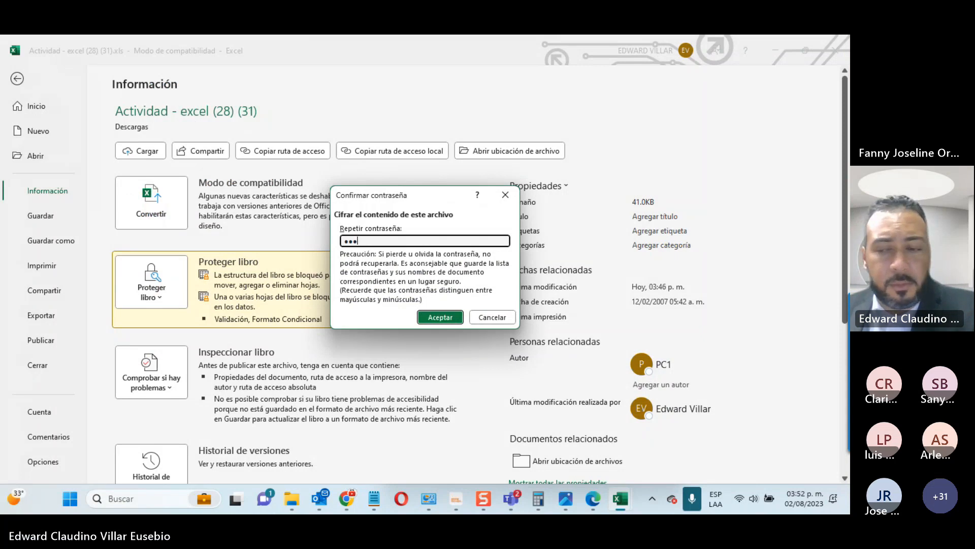
text(•)
key(Return)
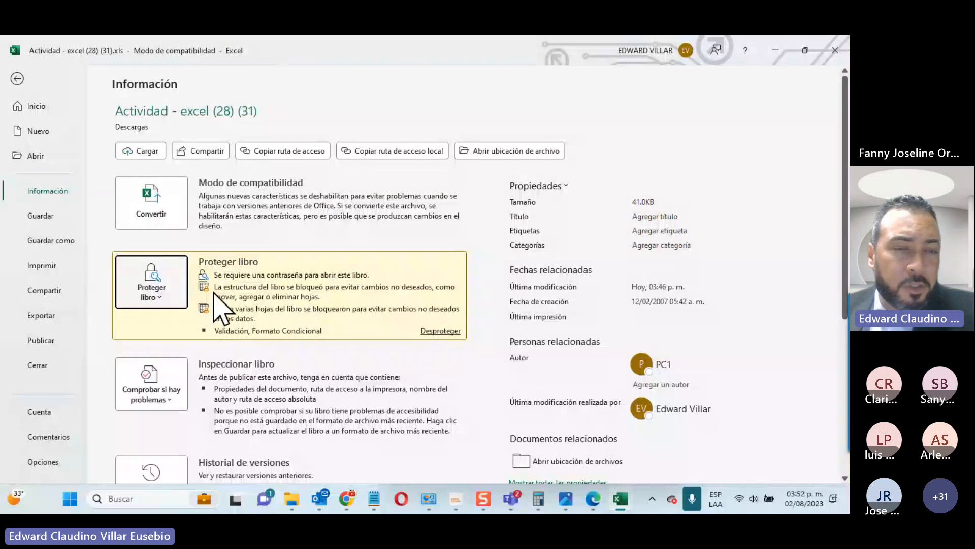
Step: Save the workbook in Descargas as a Libro de Excel (*.xlsx) file
click(829, 49)
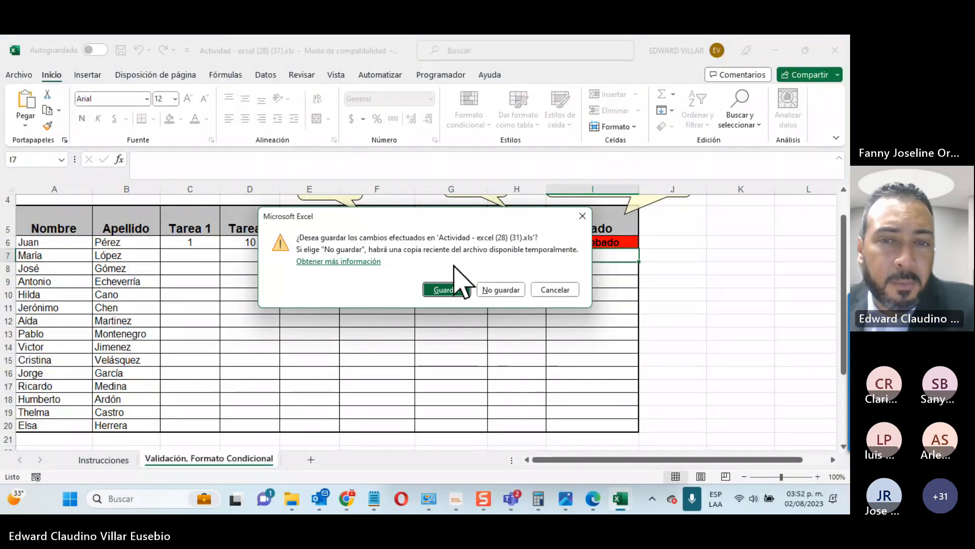
click(554, 289)
click(18, 75)
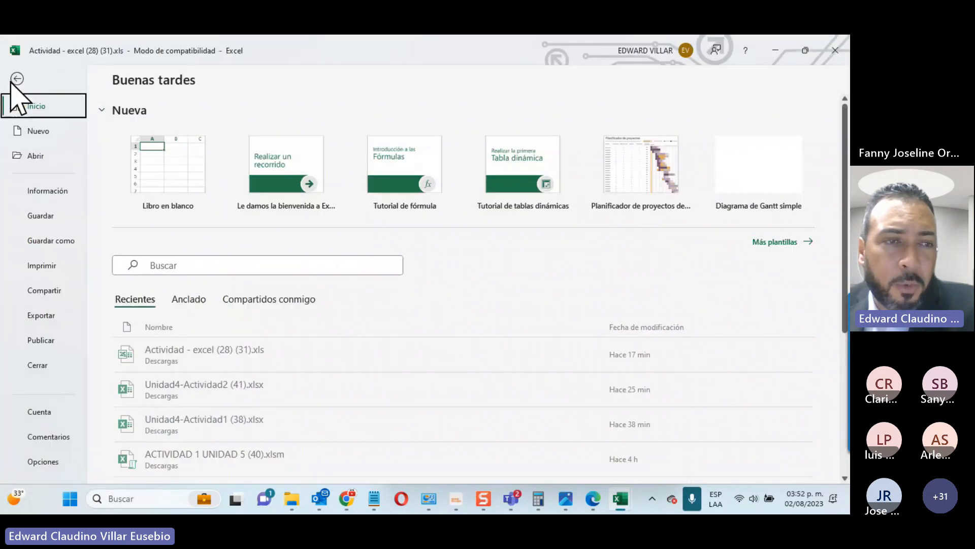
click(58, 241)
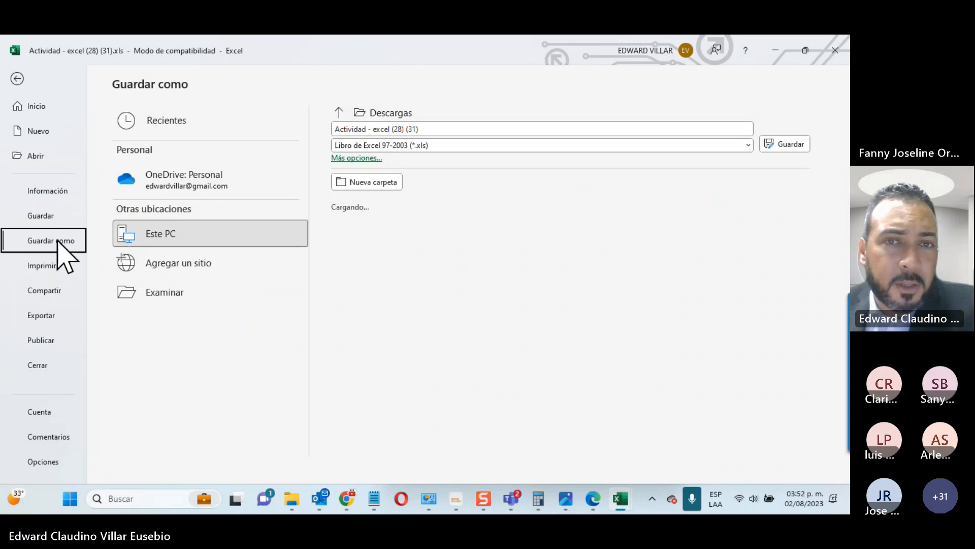
click(424, 147)
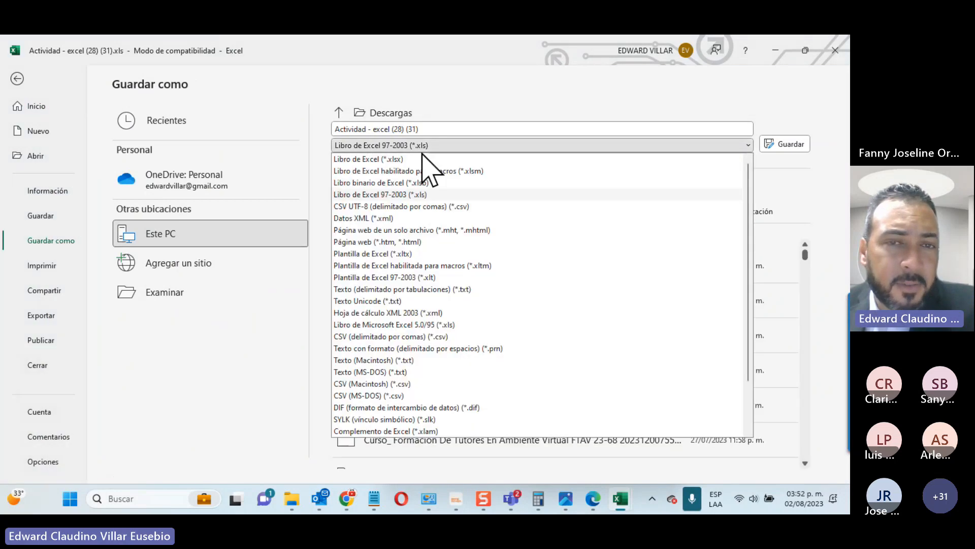
click(399, 159)
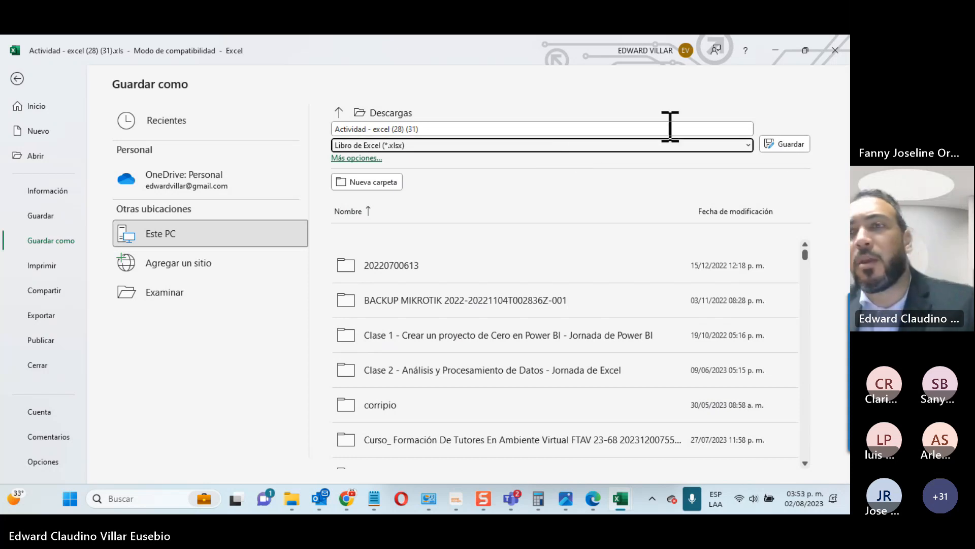
click(777, 138)
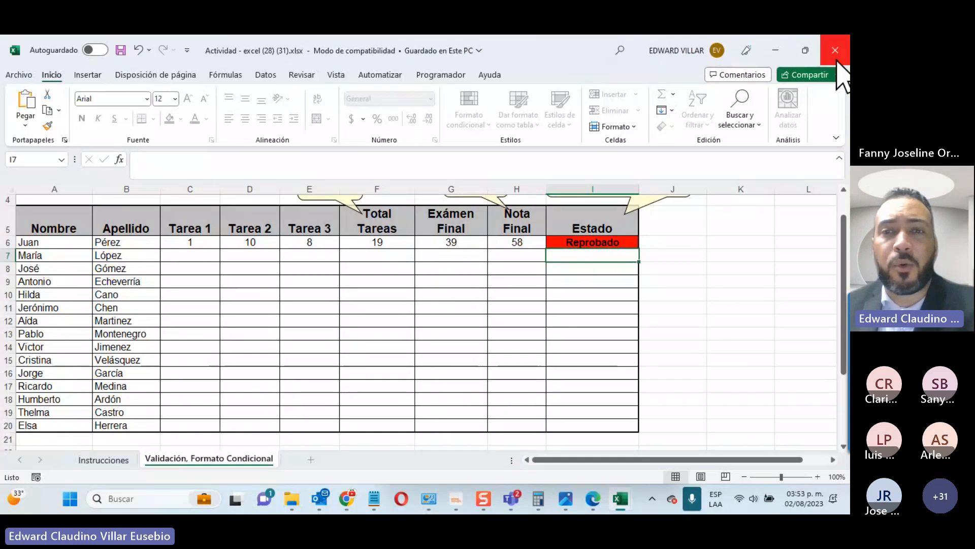
Step: Close the grade workbooks and open the Descargas folder in File Explorer
click(834, 50)
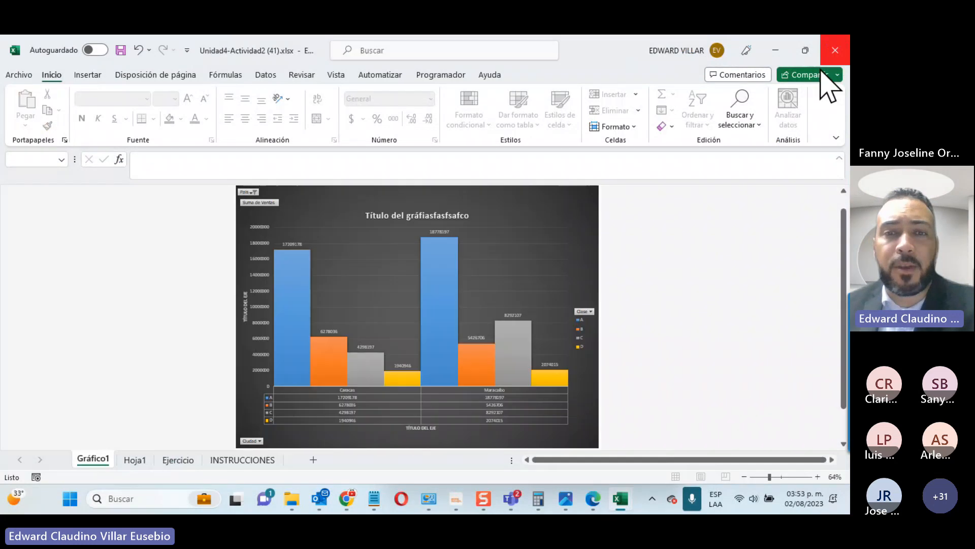
click(292, 503)
click(53, 214)
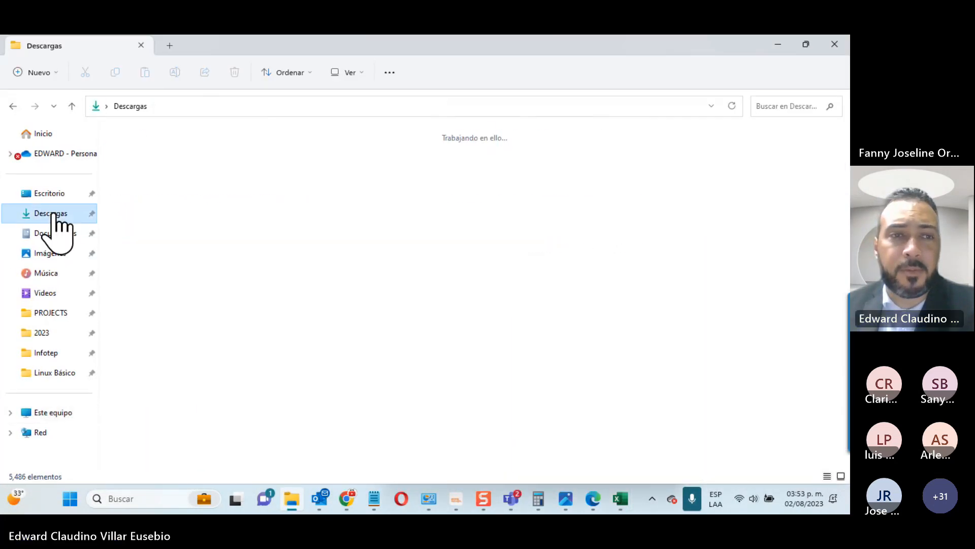
click(151, 185)
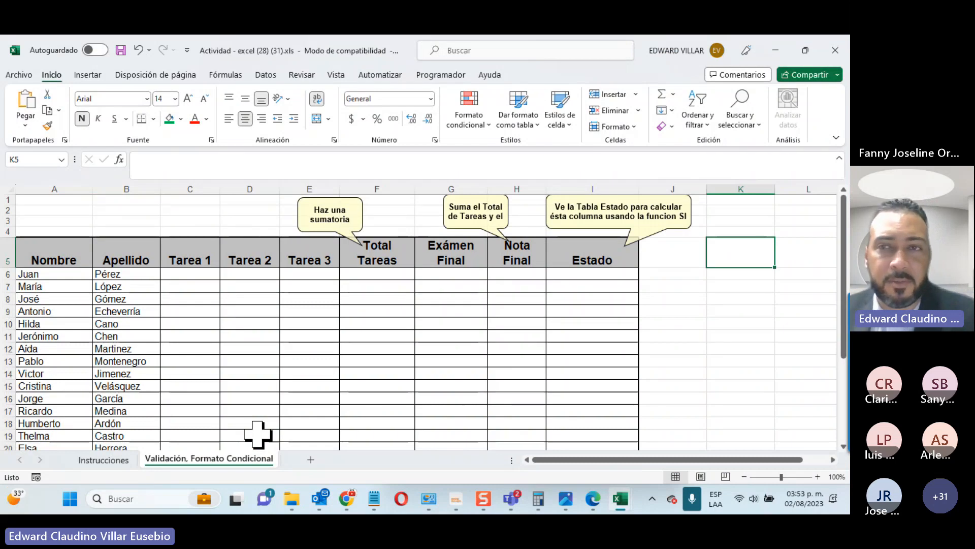
click(835, 50)
click(775, 50)
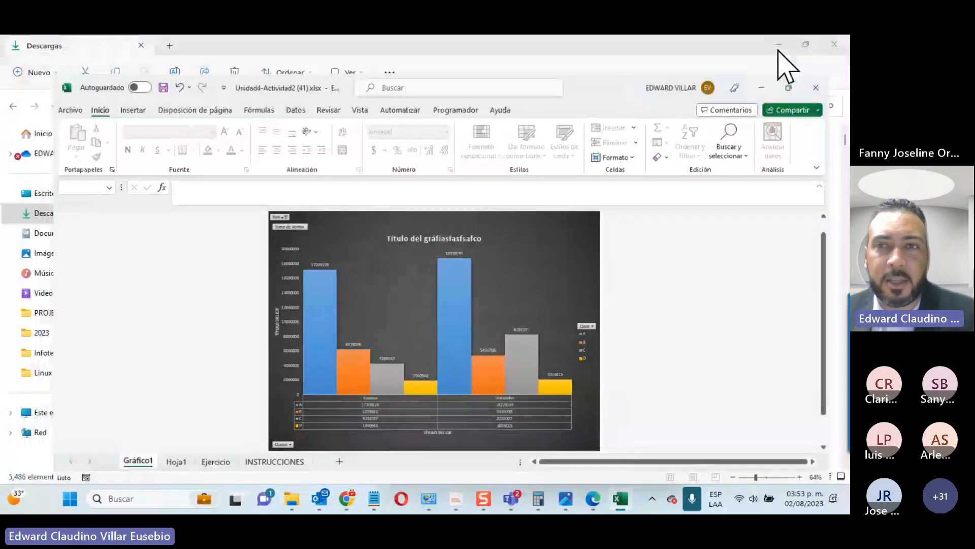
Step: Refresh Descargas, open 'Actividad - excel (28) (31).xlsx' and unlock it with its password
click(740, 106)
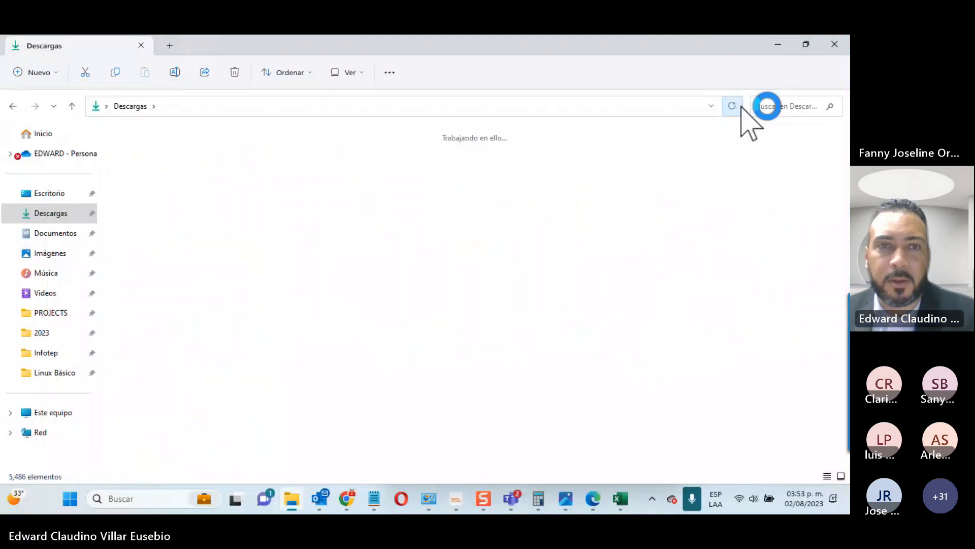
double_click(128, 178)
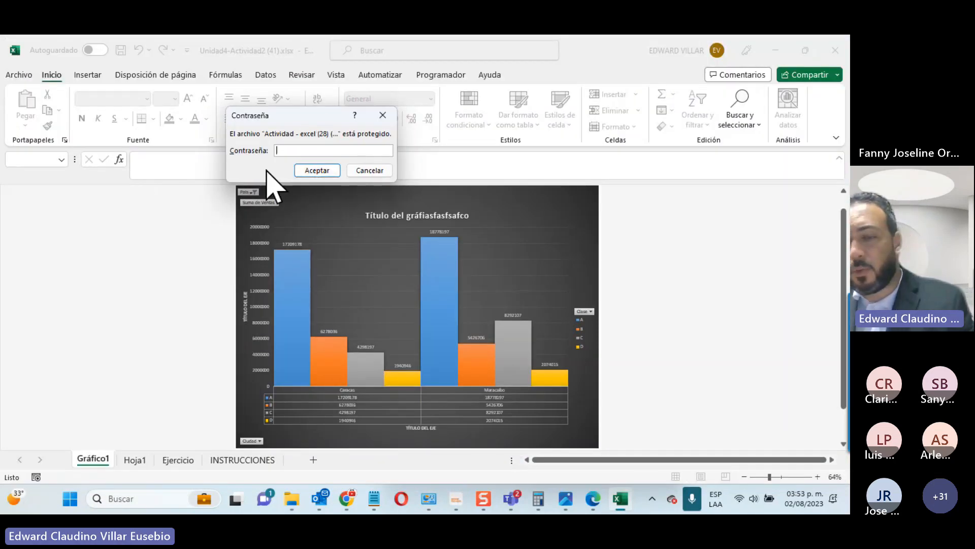
text(•)
key(Return)
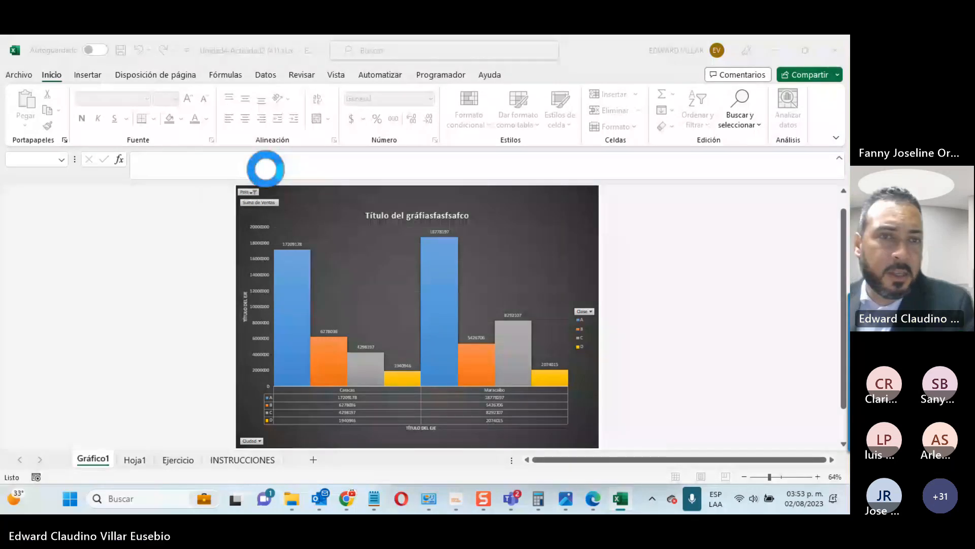
scroll(618, 279, up, 1)
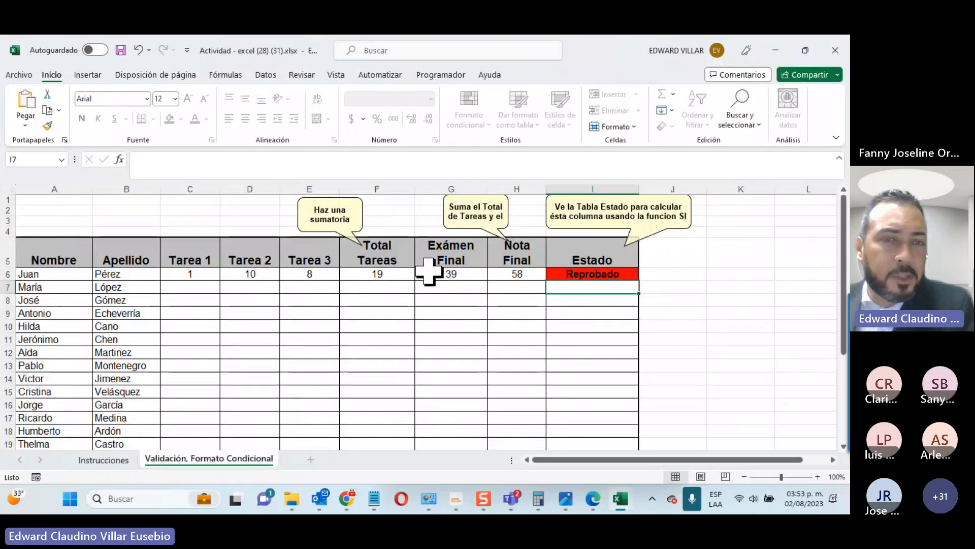
Step: Enter 20 as the Tarea 3, Tarea 2 and Tarea 1 scores in E6, D6 and C6
click(300, 274)
text(20)
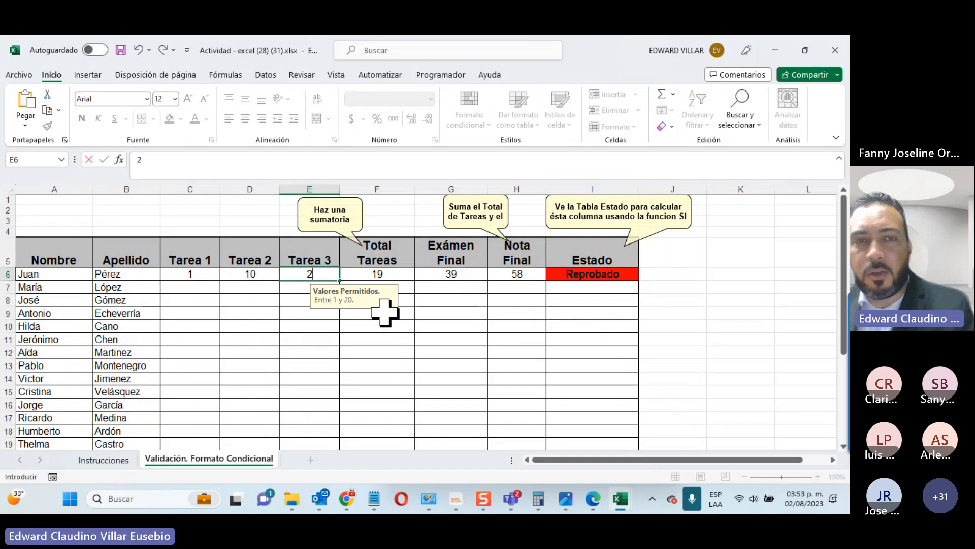
key(Return)
click(262, 273)
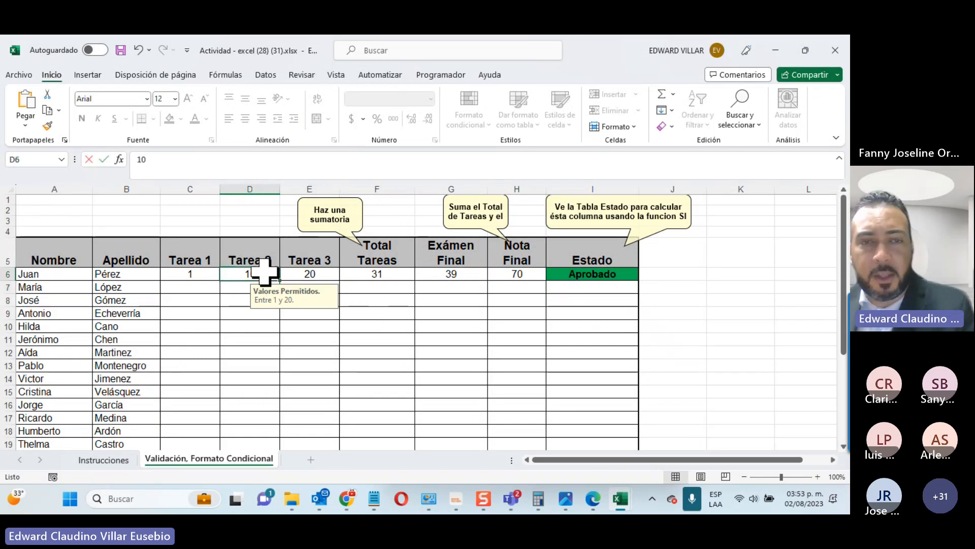
text(20)
key(Return)
click(208, 273)
text(20)
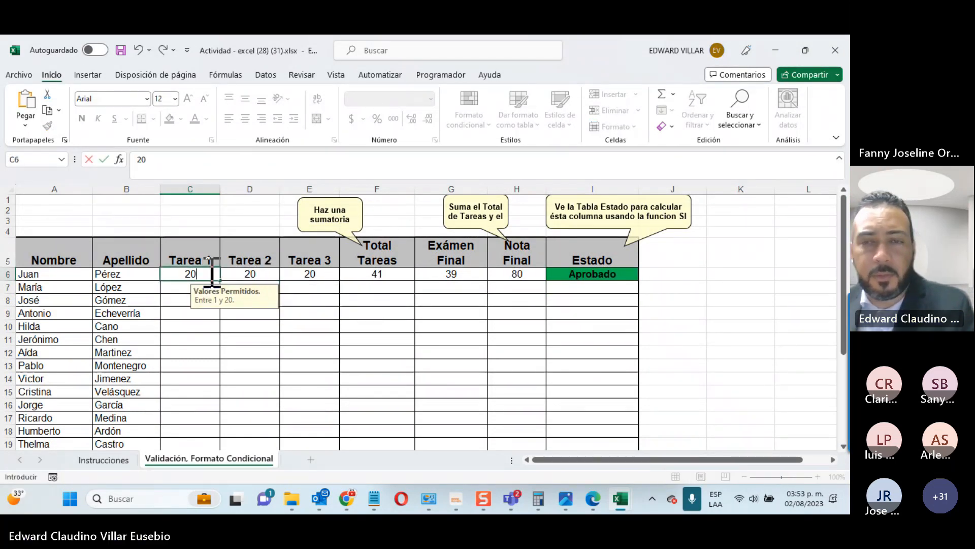
key(Return)
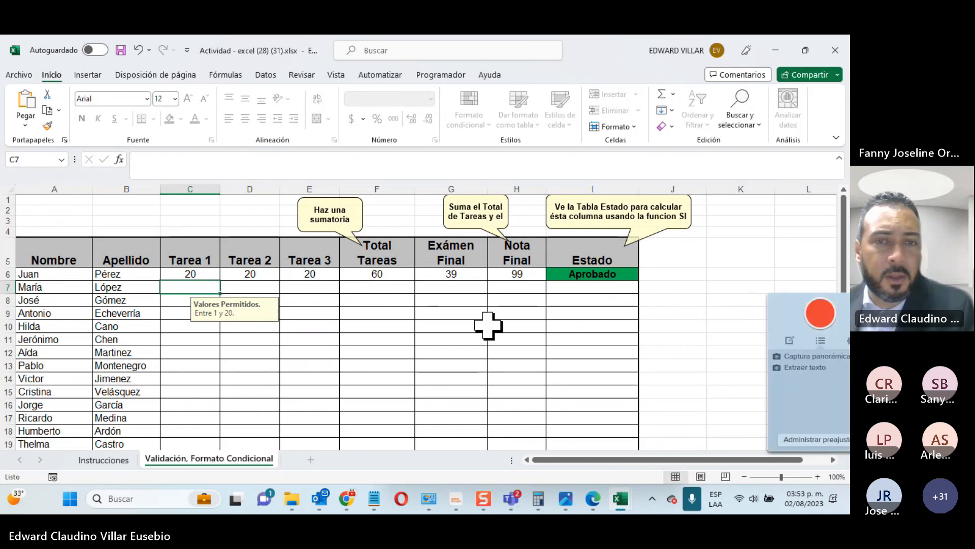
Step: Check the Examen Final validation tips in G11 and G6, then minimise the workbook
click(477, 337)
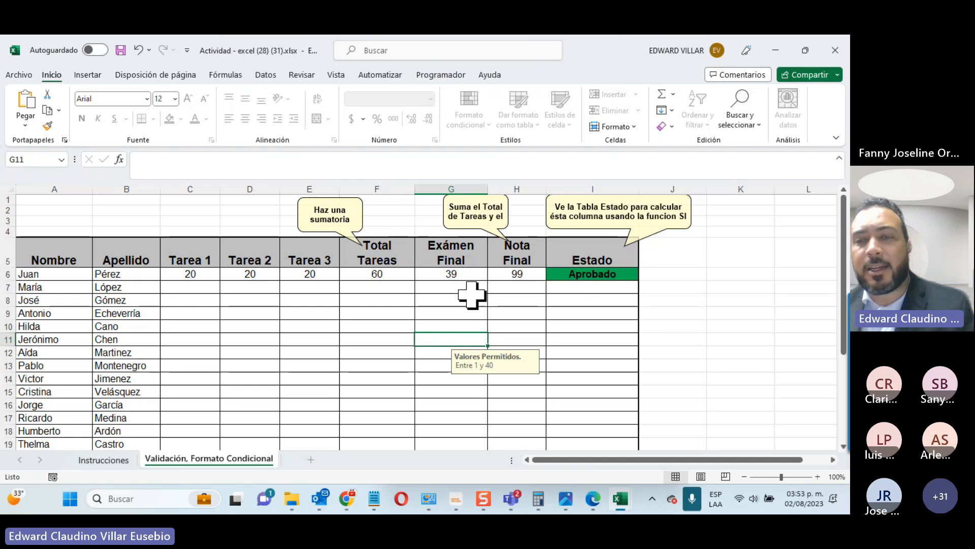
click(470, 274)
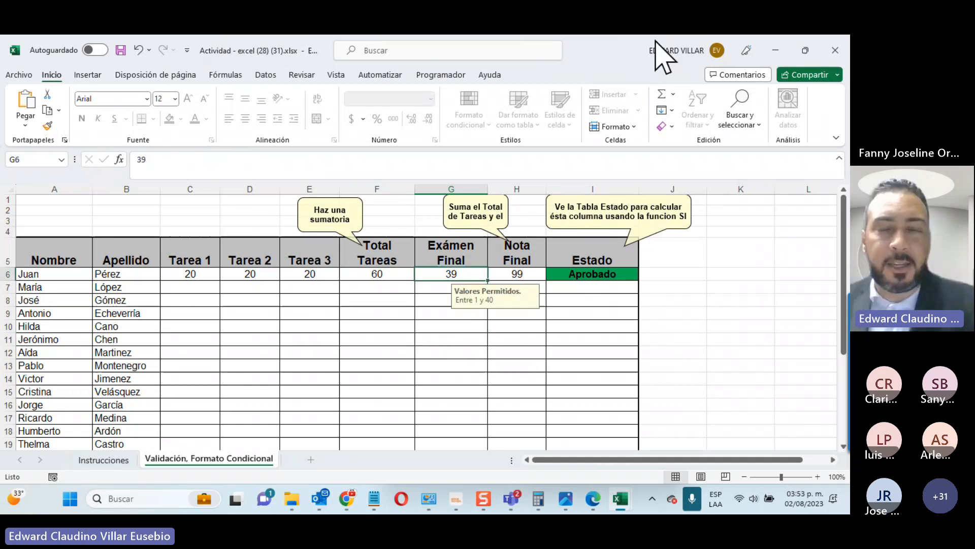
click(776, 51)
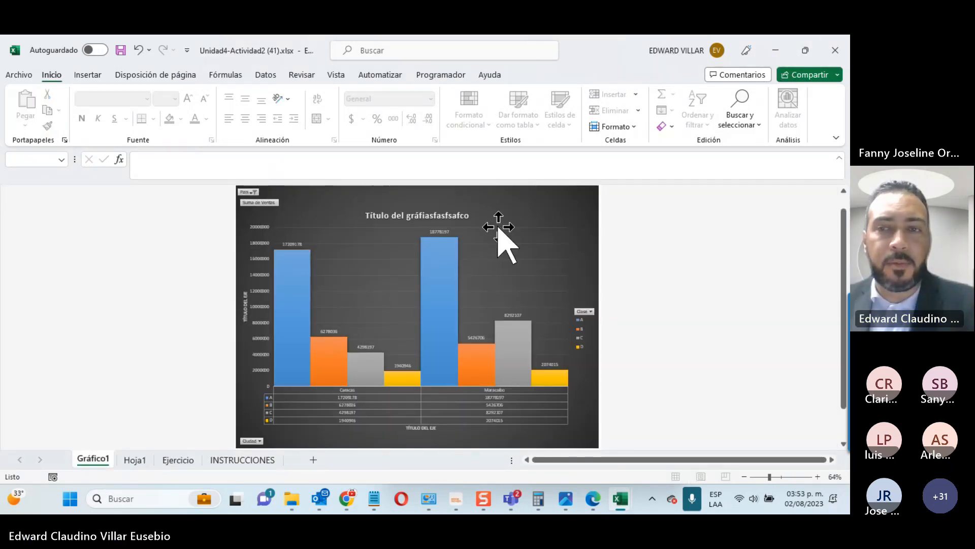
Step: Bring the INFOTEP Virtual course page forward and look over its unit 5 exercises
mouse_move(349, 497)
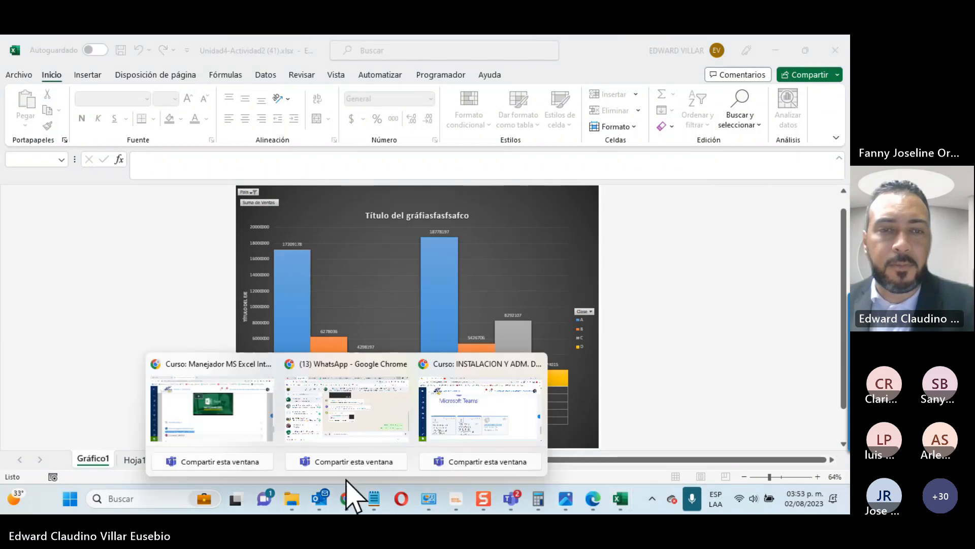
click(196, 417)
scroll(594, 365, up, 10)
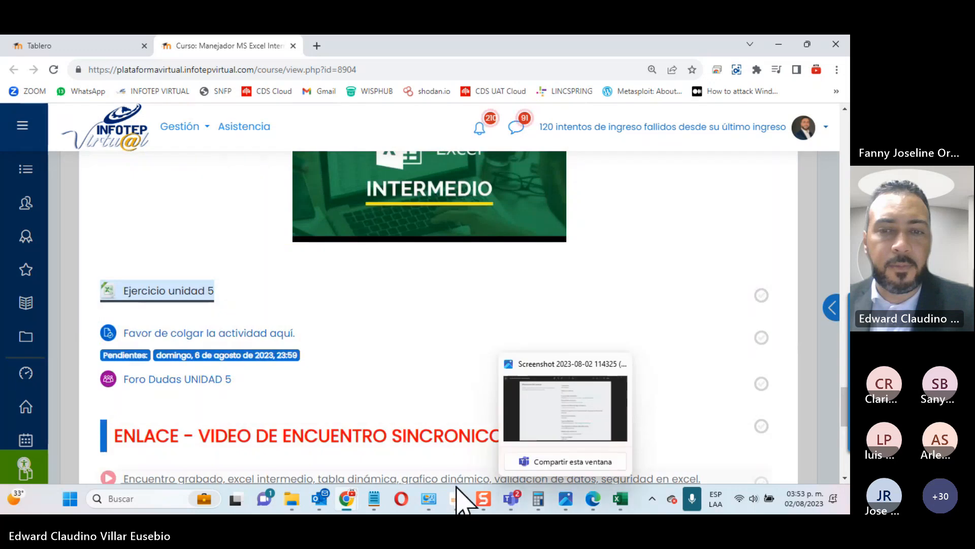
Step: Return to the Teams class meeting window and open the calendar panel
click(512, 497)
click(544, 402)
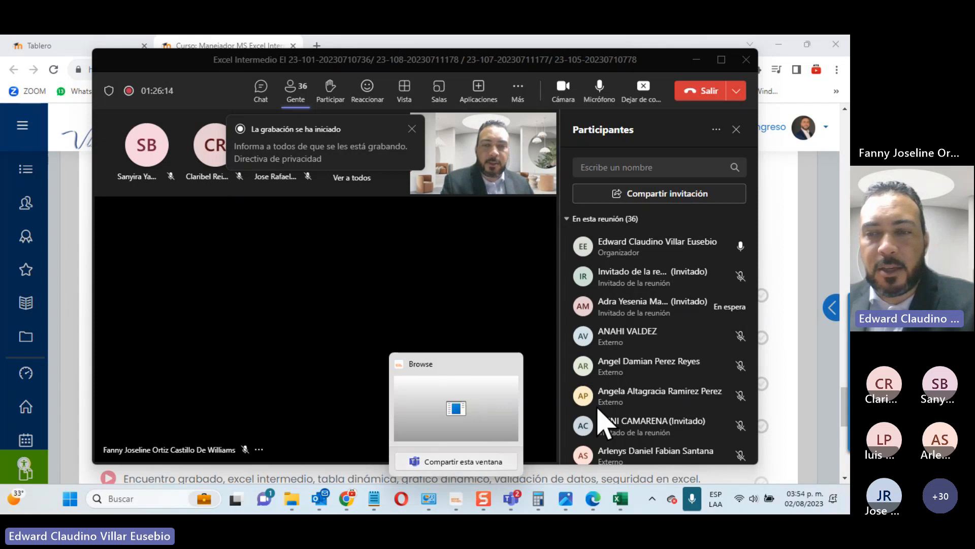
click(792, 502)
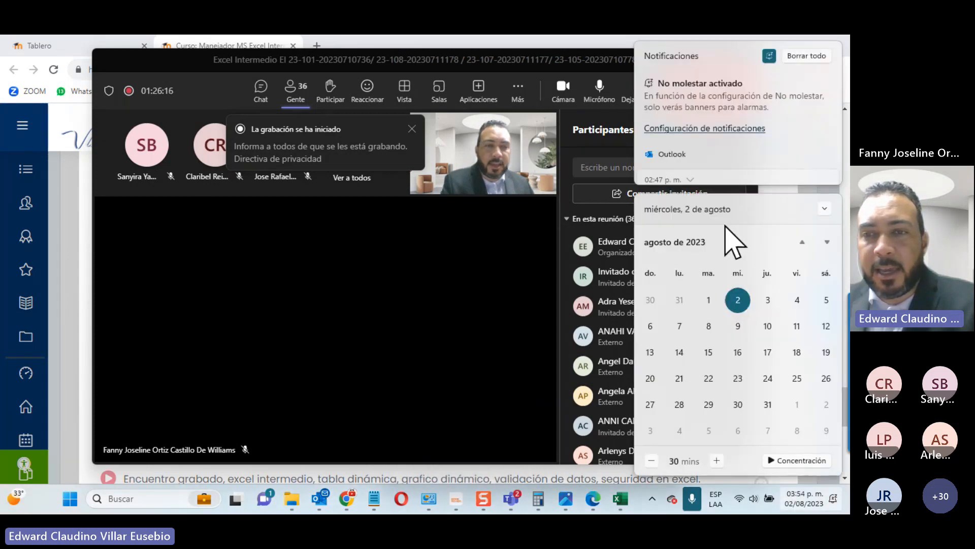